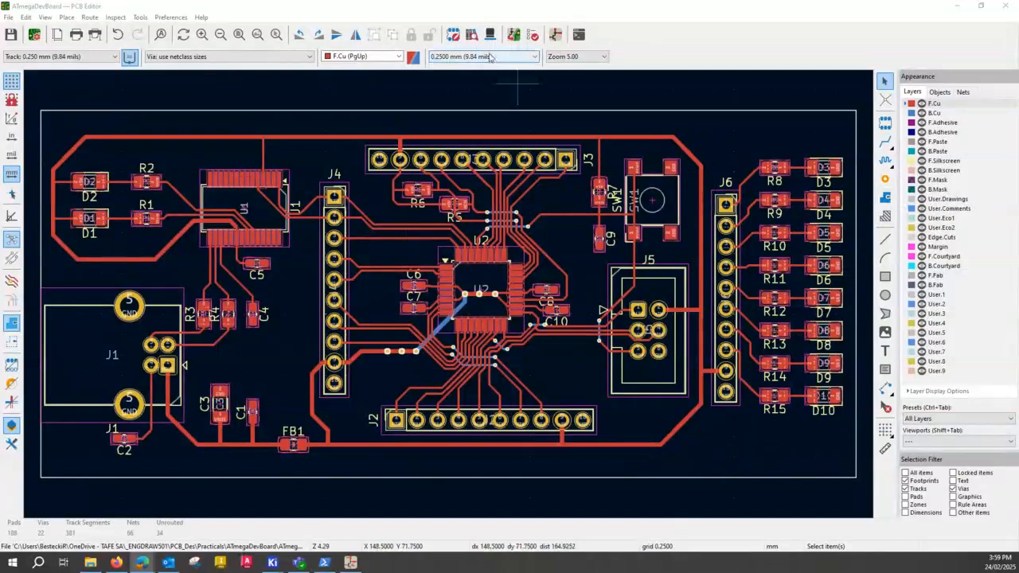
Set the board grid to 1.0000 mm (39.37 mils)
{"action": "key", "text": "ctrl"}
{"action": "key", "text": "ctrl"}
{"action": "left_click", "coordinate": [529, 57]}
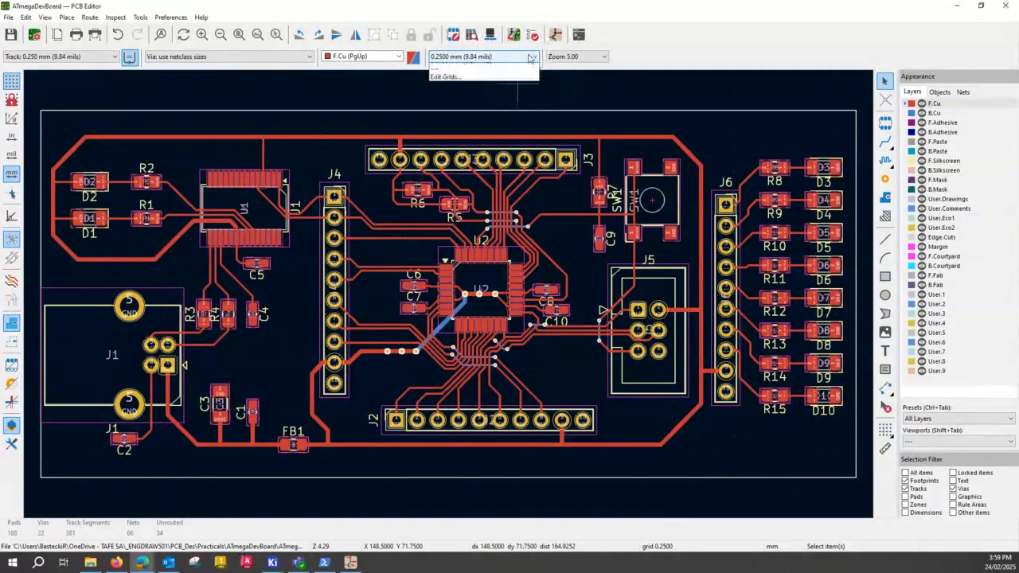
{"action": "key", "text": "ctrl"}
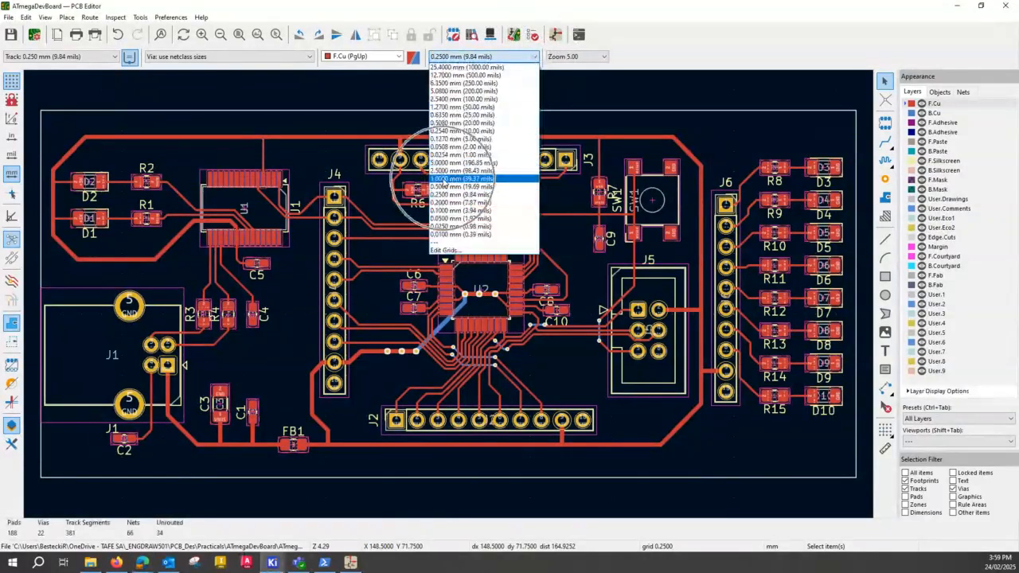
{"action": "left_click", "coordinate": [443, 178]}
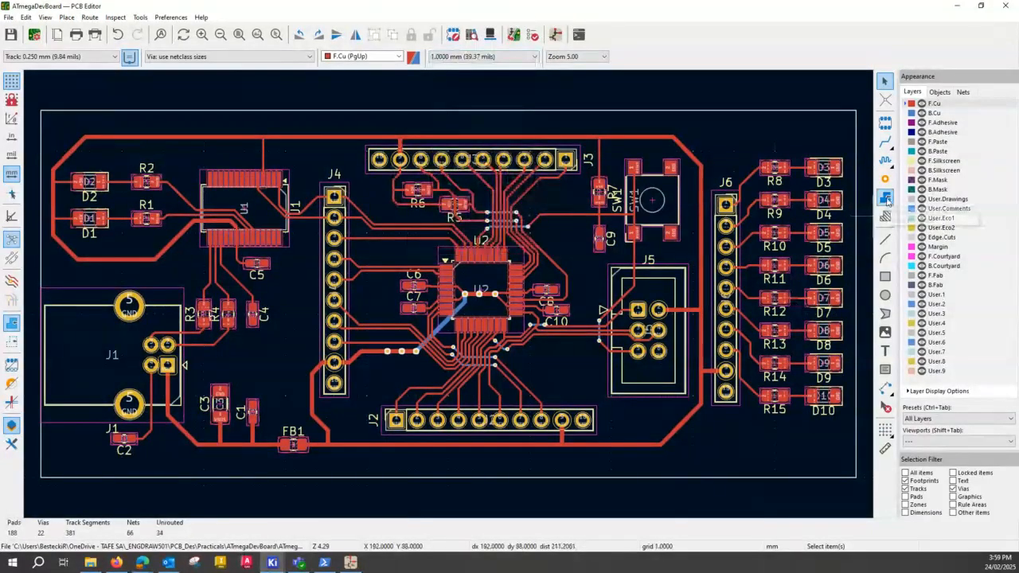
Start a filled zone just inside the board's upper-left corner, assigned to the GND net on both F.Cu and B.Cu
{"action": "left_click", "coordinate": [885, 197]}
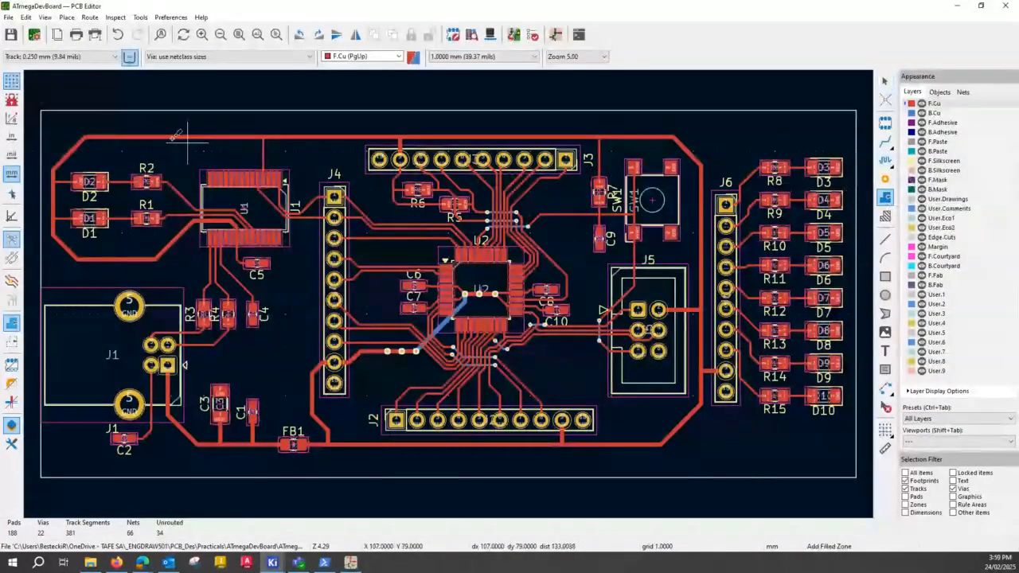
{"action": "left_click", "coordinate": [50, 112]}
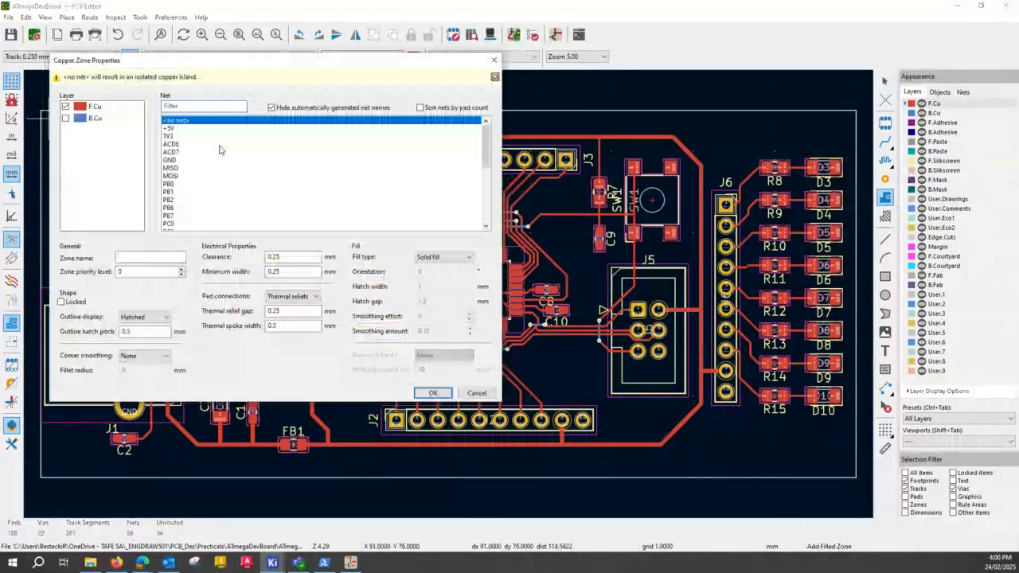
{"action": "left_click_drag", "start_coordinate": [308, 71], "coordinate": [384, 111]}
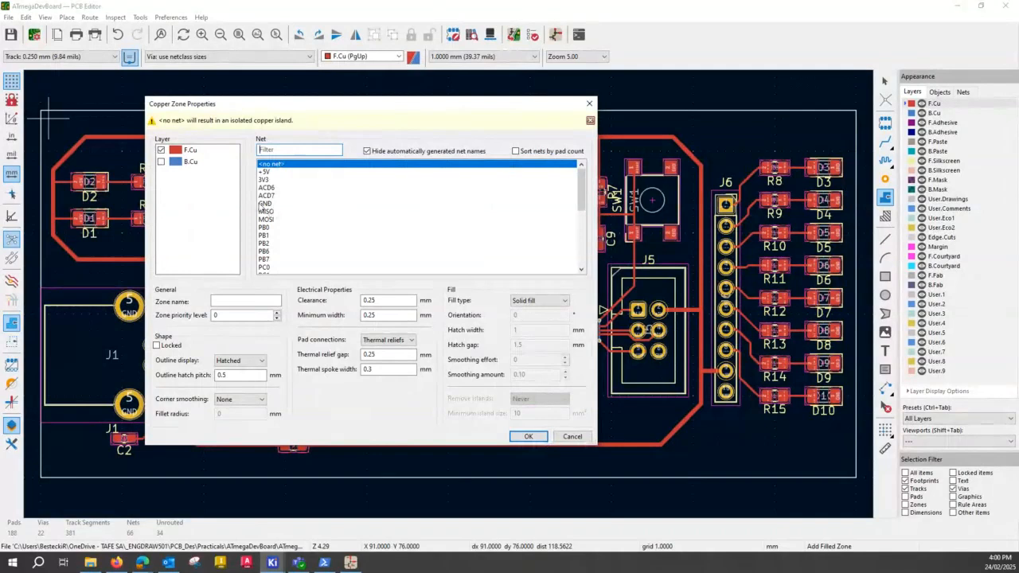
{"action": "left_click", "coordinate": [262, 204]}
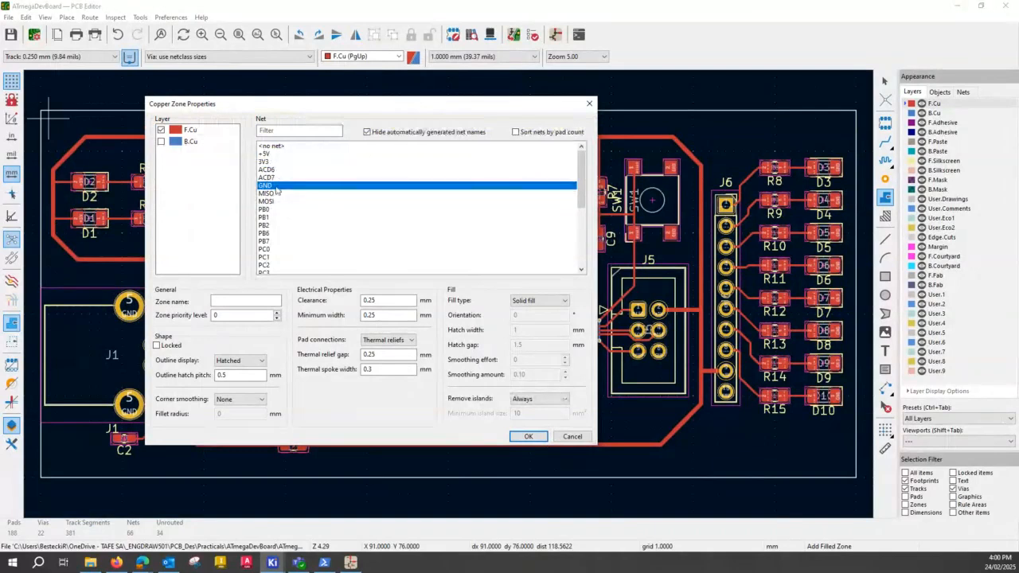
{"action": "left_click", "coordinate": [271, 186]}
{"action": "key", "text": "ctrl"}
{"action": "key", "text": "ctrl"}
{"action": "key", "text": "ctrl"}
{"action": "key", "text": "ctrl"}
{"action": "key", "text": "ctrl"}
{"action": "key", "text": "ctrl"}
{"action": "left_click", "coordinate": [161, 141]}
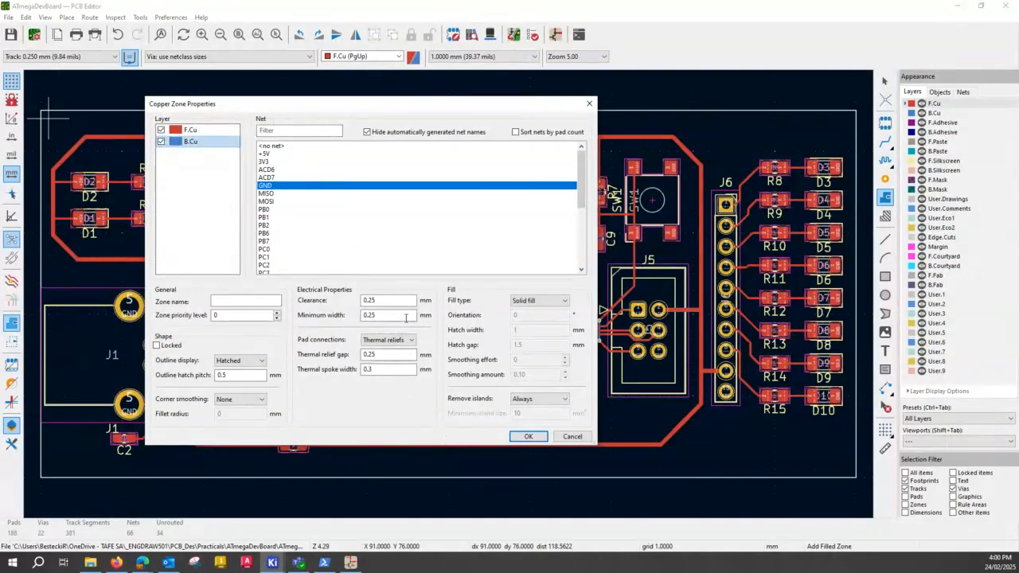
Set the zone's thermal relief gap to 0.3 mm and accept the copper zone properties
{"action": "left_click", "coordinate": [378, 300]}
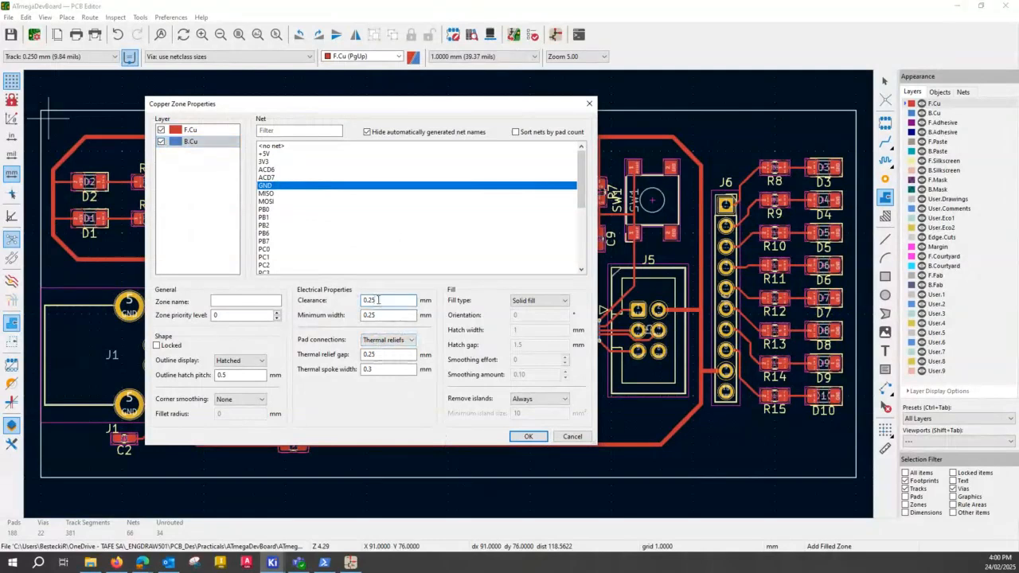
{"action": "left_click_drag", "start_coordinate": [378, 300], "coordinate": [369, 301]}
{"action": "left_click", "coordinate": [379, 301]}
{"action": "left_click", "coordinate": [379, 316]}
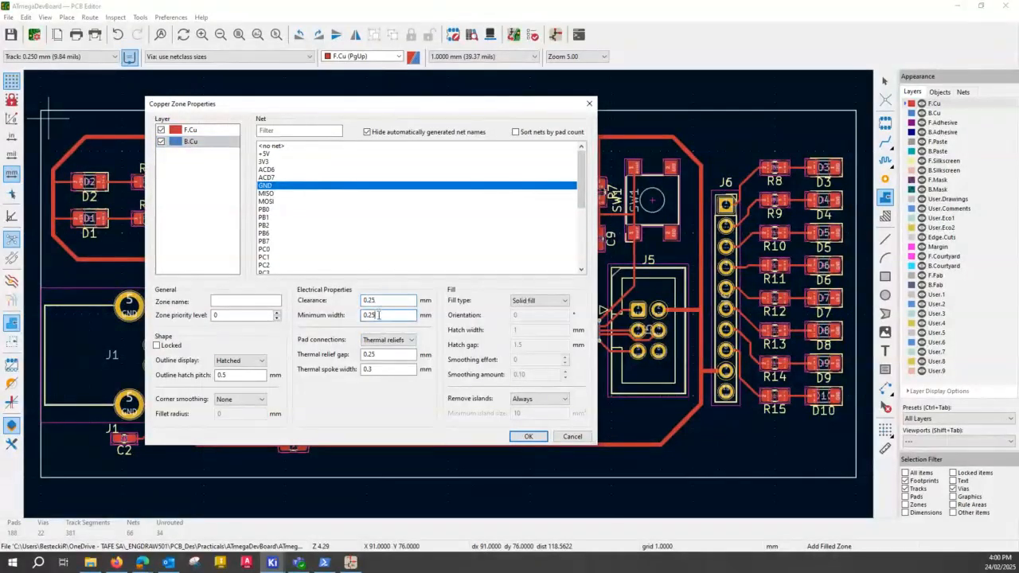
{"action": "double_click", "coordinate": [371, 355]}
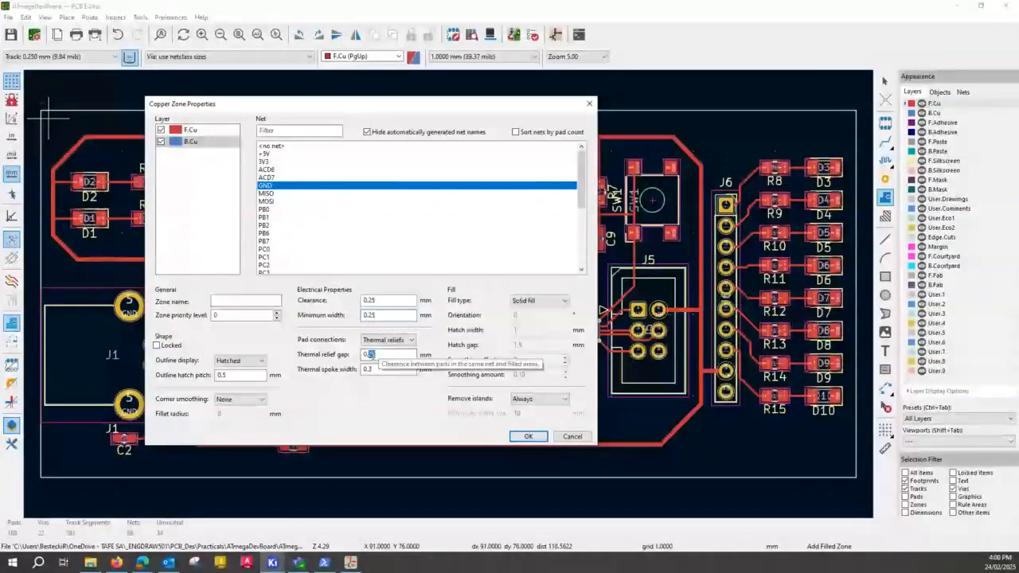
{"action": "type", "text": "3"}
{"action": "left_click", "coordinate": [366, 369]}
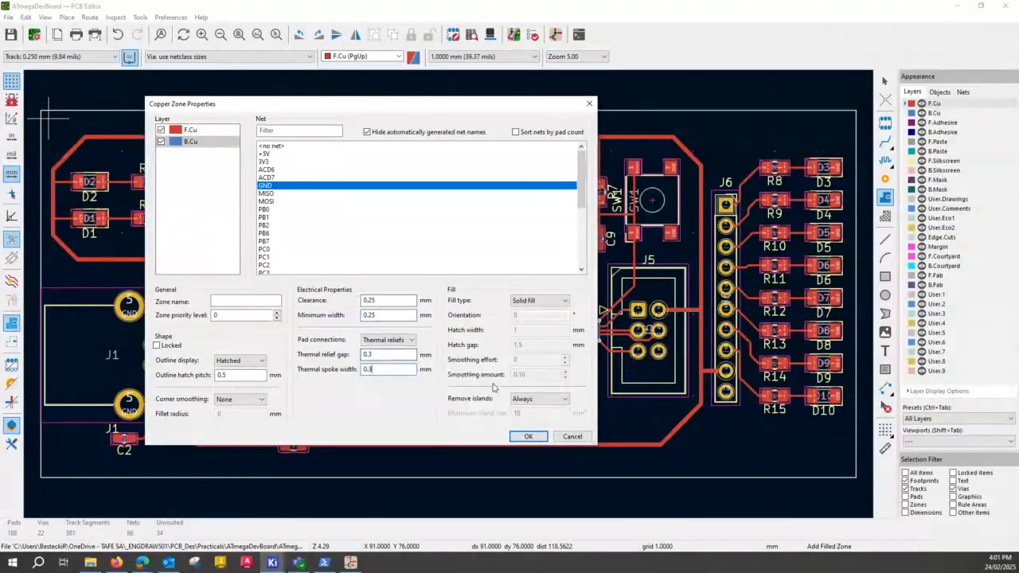
{"action": "left_click", "coordinate": [529, 437]}
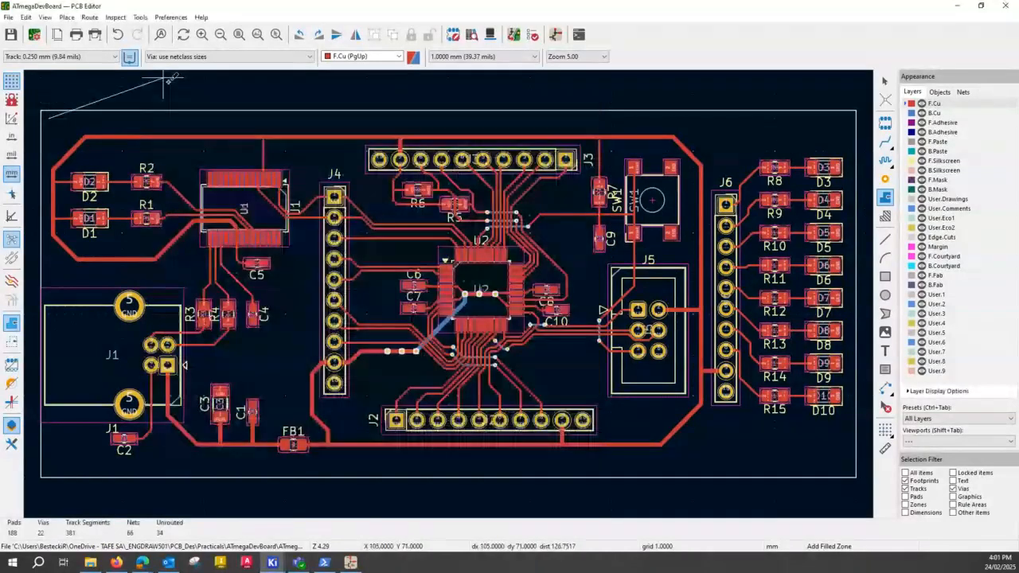
Outline the zone as a closed rectangle about 1 mm inside the board edge and check it with F.Cu temporarily hidden
{"action": "left_click", "coordinate": [851, 116]}
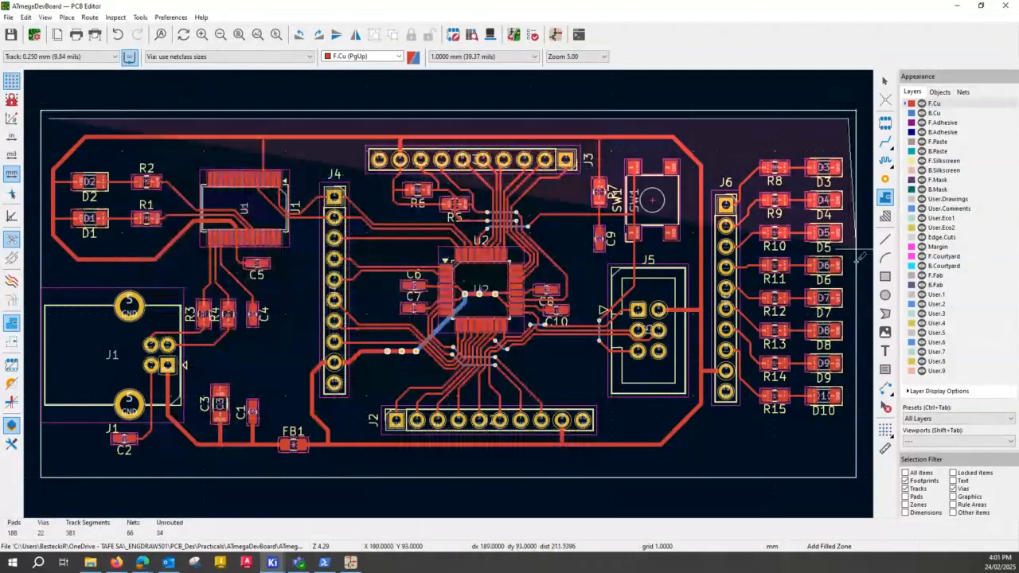
{"action": "left_click", "coordinate": [850, 469]}
{"action": "left_click", "coordinate": [50, 470]}
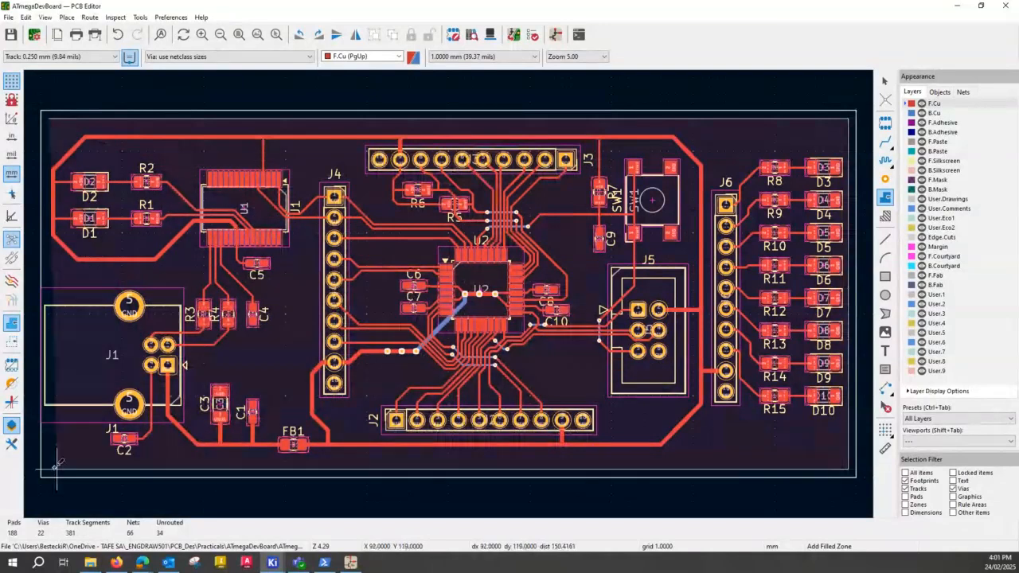
{"action": "left_click", "coordinate": [50, 119]}
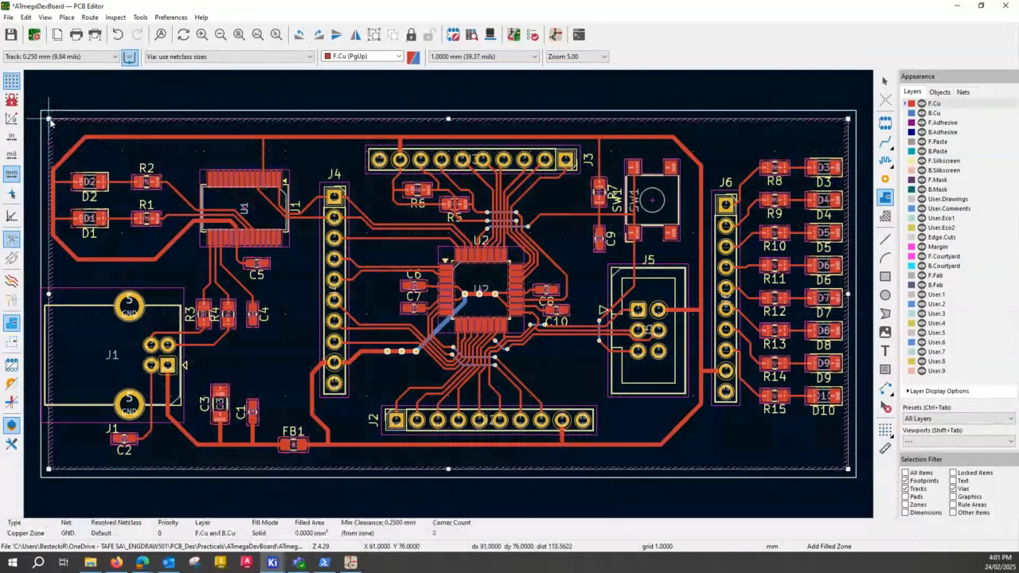
{"action": "key", "text": "Escape"}
{"action": "key", "text": "Escape"}
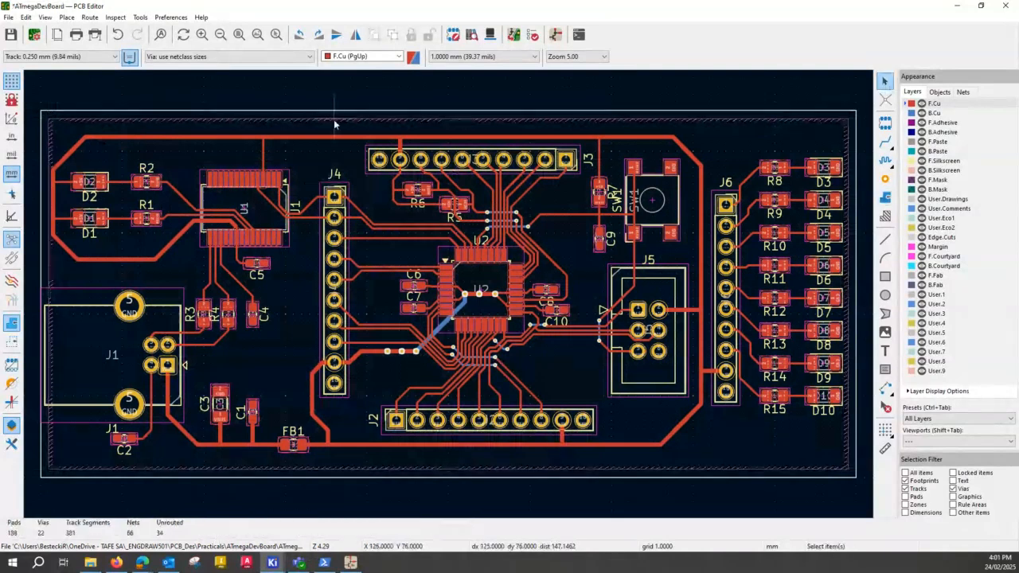
{"action": "left_click", "coordinate": [922, 103]}
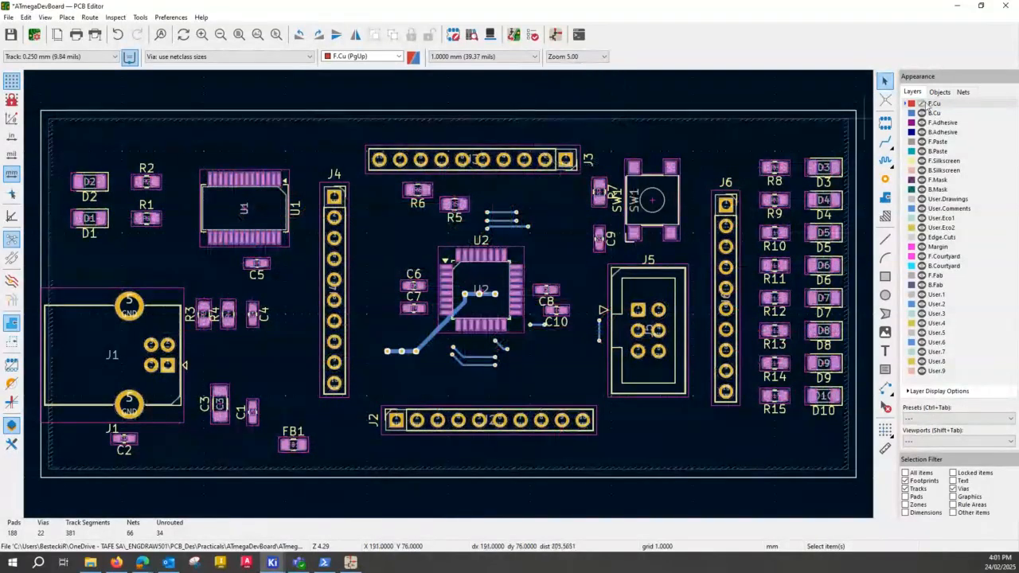
{"action": "left_click", "coordinate": [923, 103]}
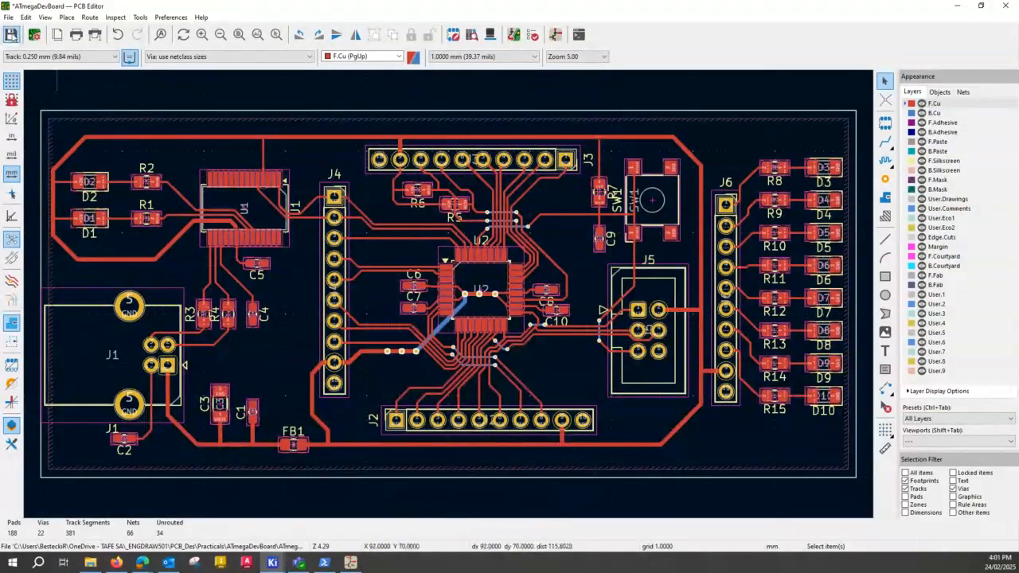
Save the board and fill all zones
{"action": "left_click", "coordinate": [11, 35]}
{"action": "left_click", "coordinate": [26, 18]}
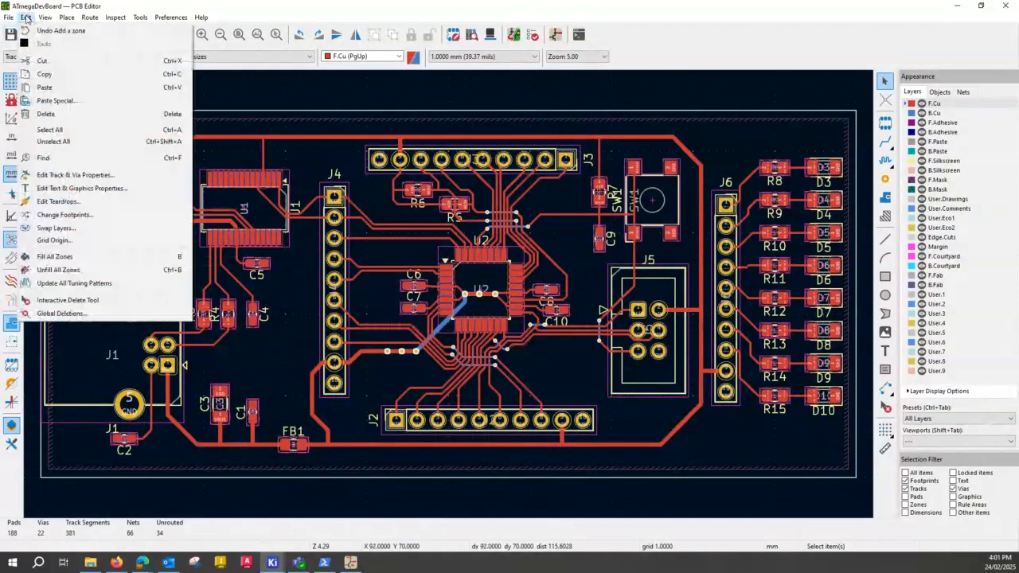
{"action": "left_click", "coordinate": [70, 258]}
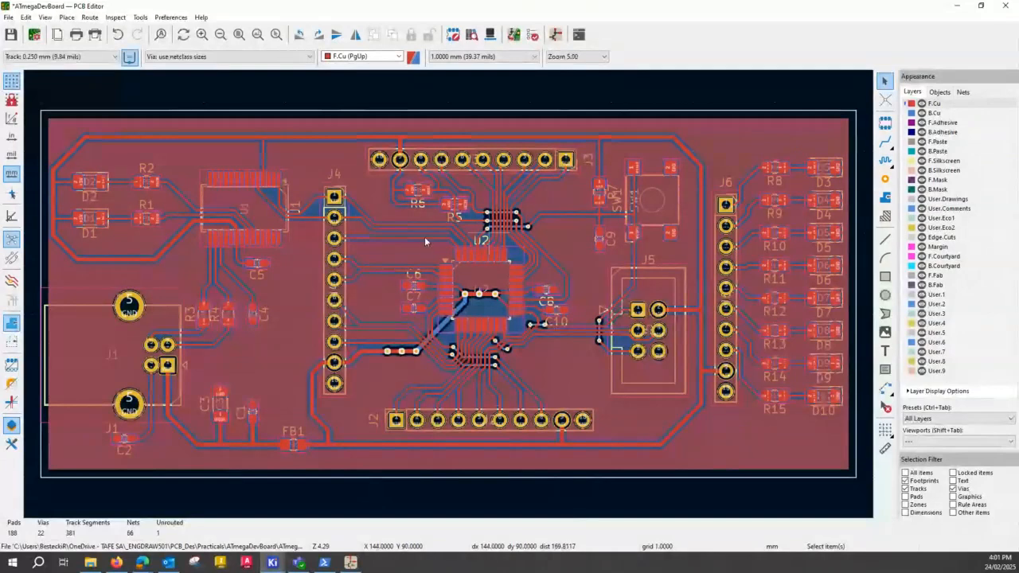
Examine the filled GND copper on F.Cu and B.Cu separately, including the unfilled areas around U1, U2 and J4, and show both layers again
{"action": "left_click", "coordinate": [921, 113]}
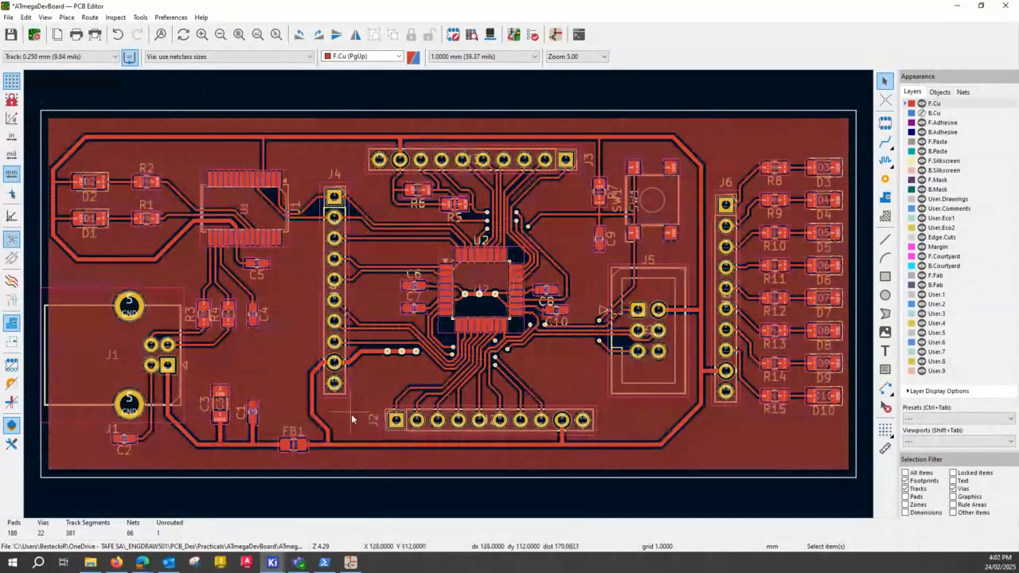
{"action": "left_click", "coordinate": [445, 335]}
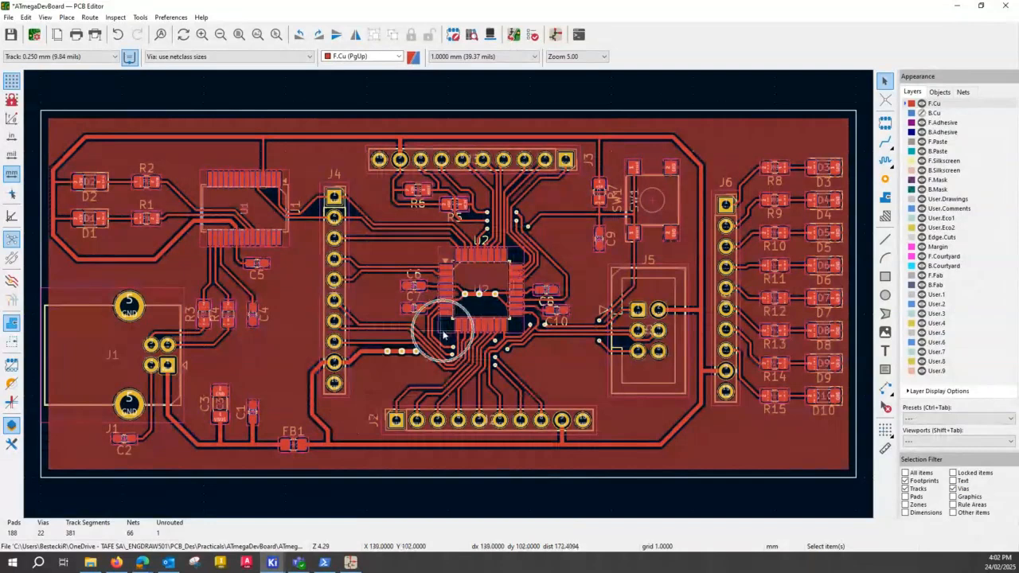
{"action": "left_click", "coordinate": [320, 212]}
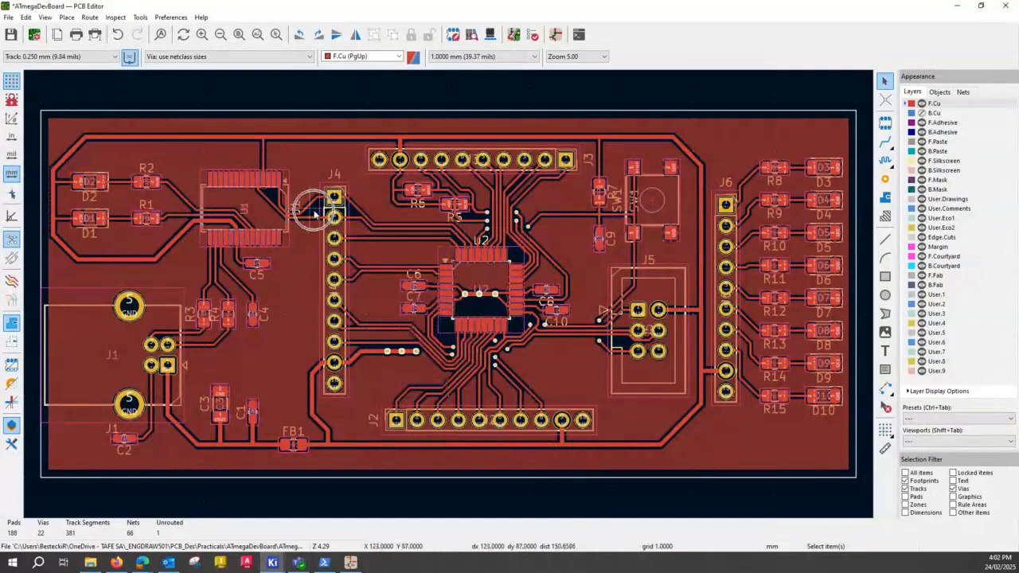
{"action": "left_click", "coordinate": [268, 195]}
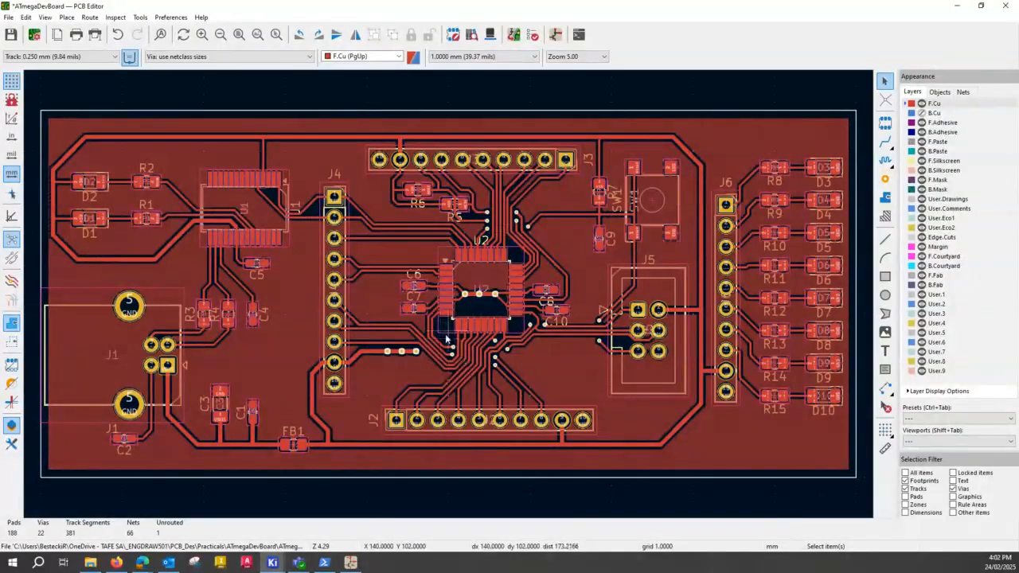
{"action": "key", "text": "ctrl"}
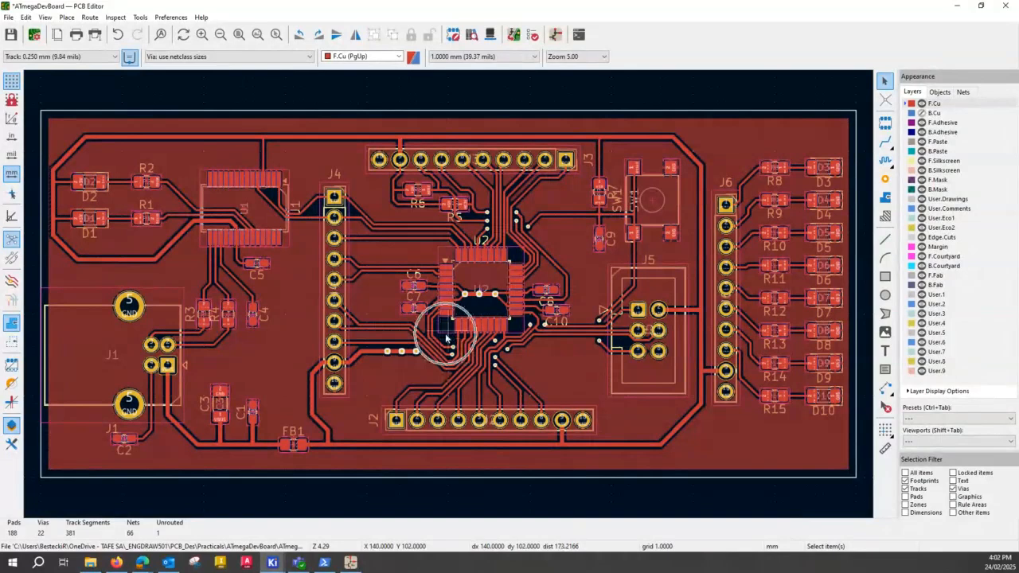
{"action": "left_click", "coordinate": [925, 113]}
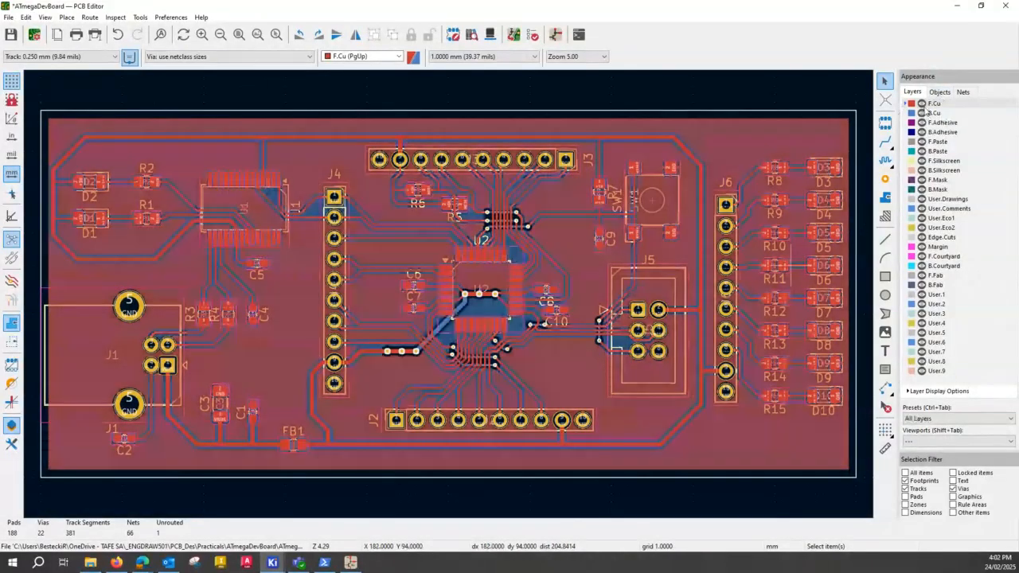
{"action": "left_click", "coordinate": [922, 103]}
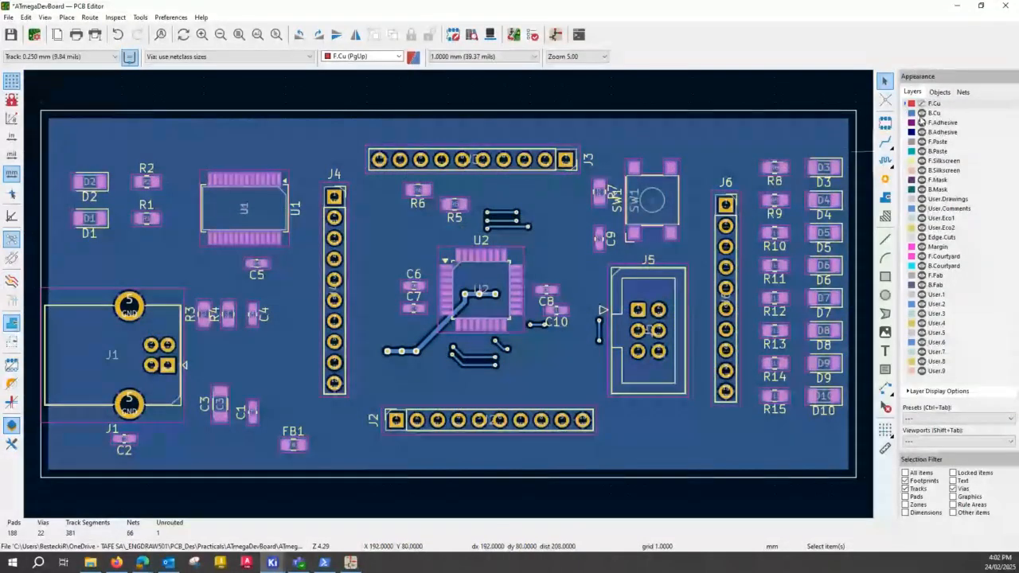
{"action": "left_click", "coordinate": [921, 104]}
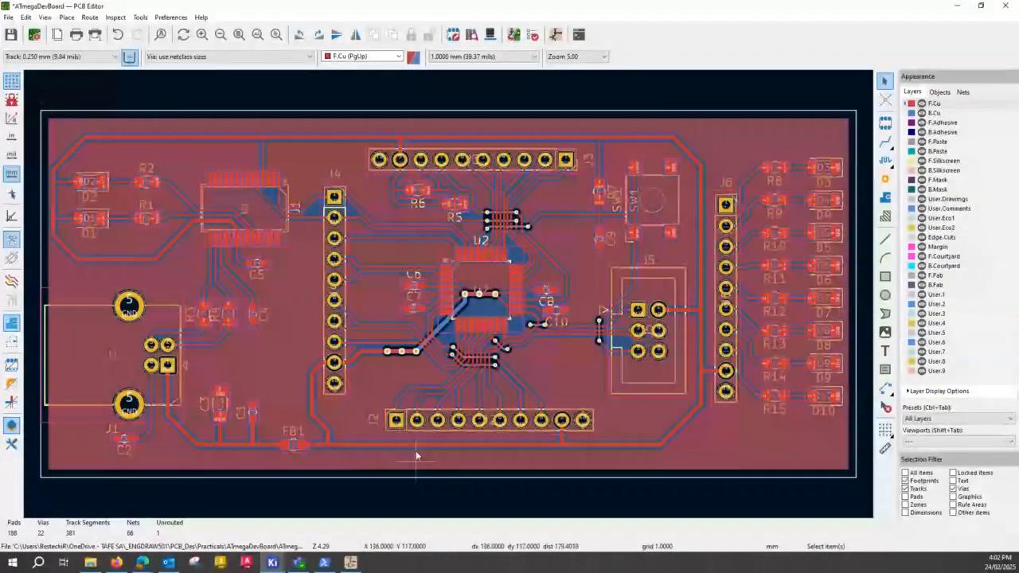
Save the filled board and run the Design Rules Checker to review the listed violations
{"action": "left_click", "coordinate": [12, 35]}
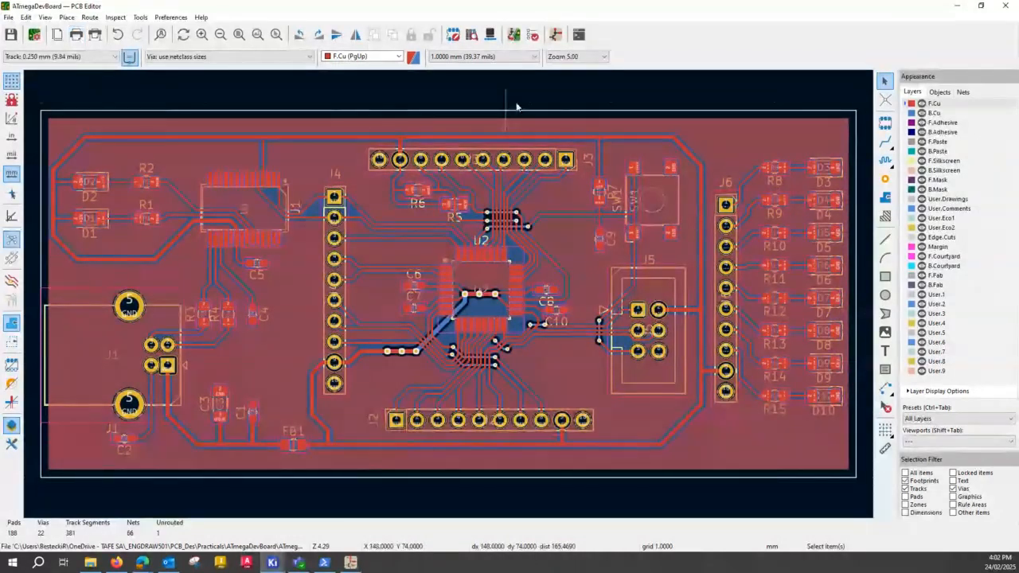
{"action": "left_click", "coordinate": [532, 35]}
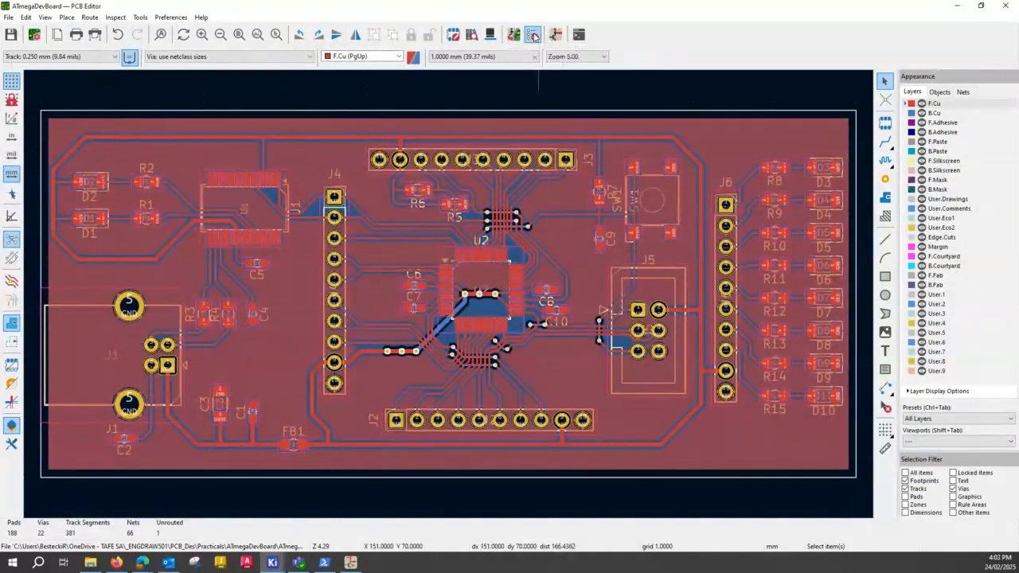
{"action": "left_click", "coordinate": [533, 35]}
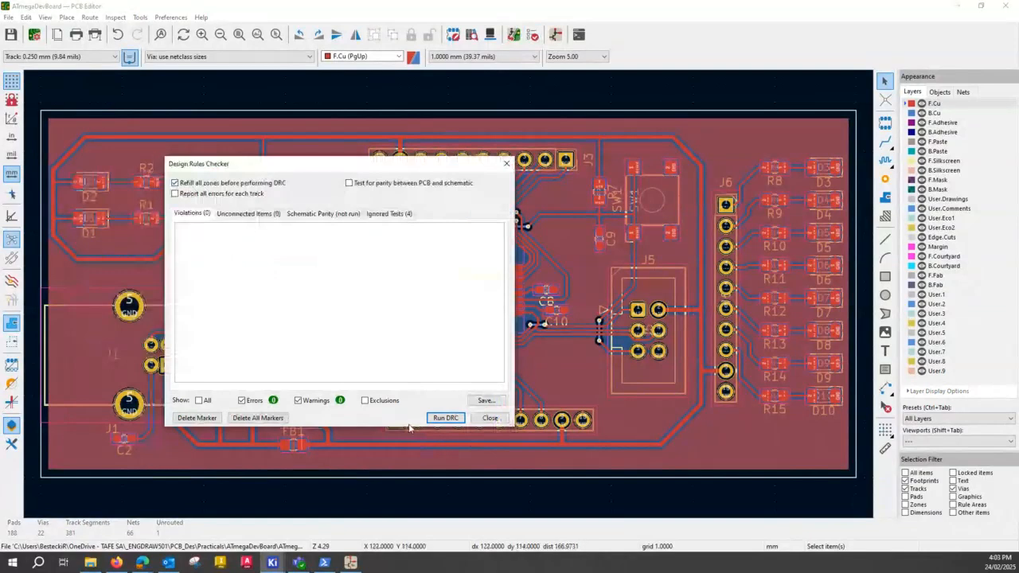
{"action": "left_click", "coordinate": [445, 418]}
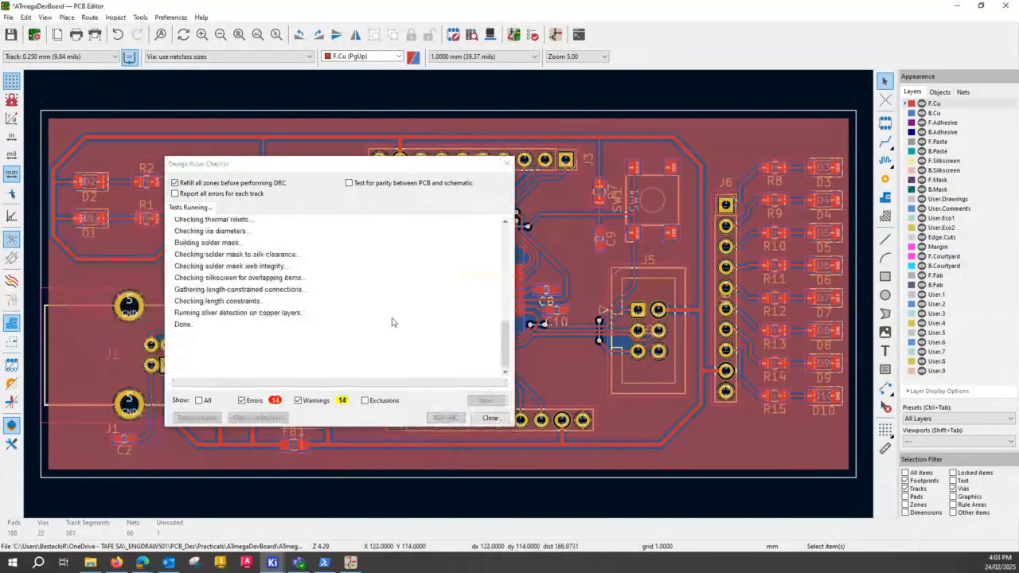
{"action": "scroll", "coordinate": [338, 312], "scroll_direction": "down", "scroll_amount": 2}
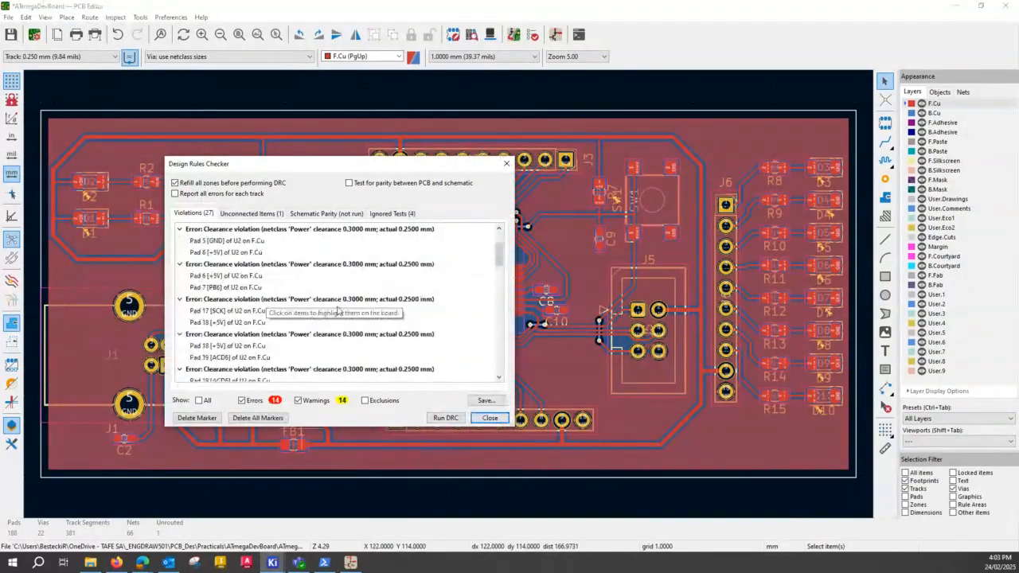
{"action": "scroll", "coordinate": [337, 312], "scroll_direction": "up", "scroll_amount": 2}
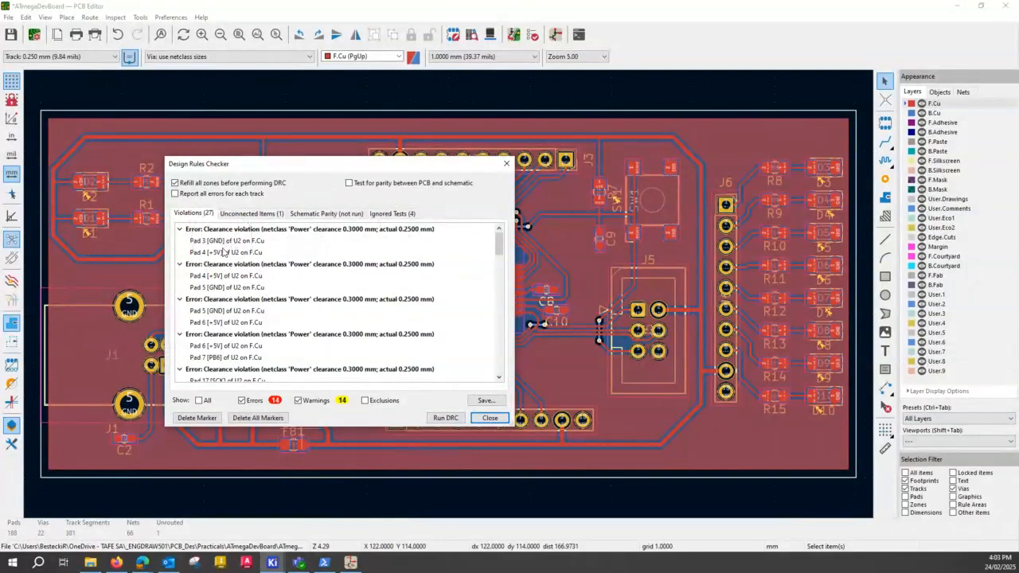
Locate the first Power netclass clearance violation on the board and examine the spacing between the GND and +5V pads 3 to 6 of U2
{"action": "left_click", "coordinate": [225, 254]}
{"action": "left_click", "coordinate": [222, 242]}
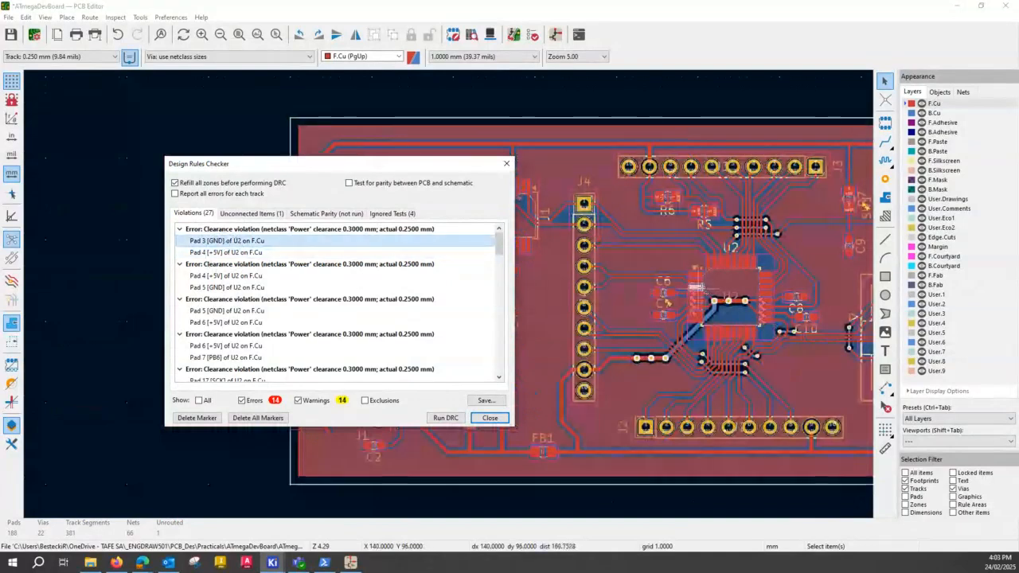
{"action": "left_click", "coordinate": [702, 289]}
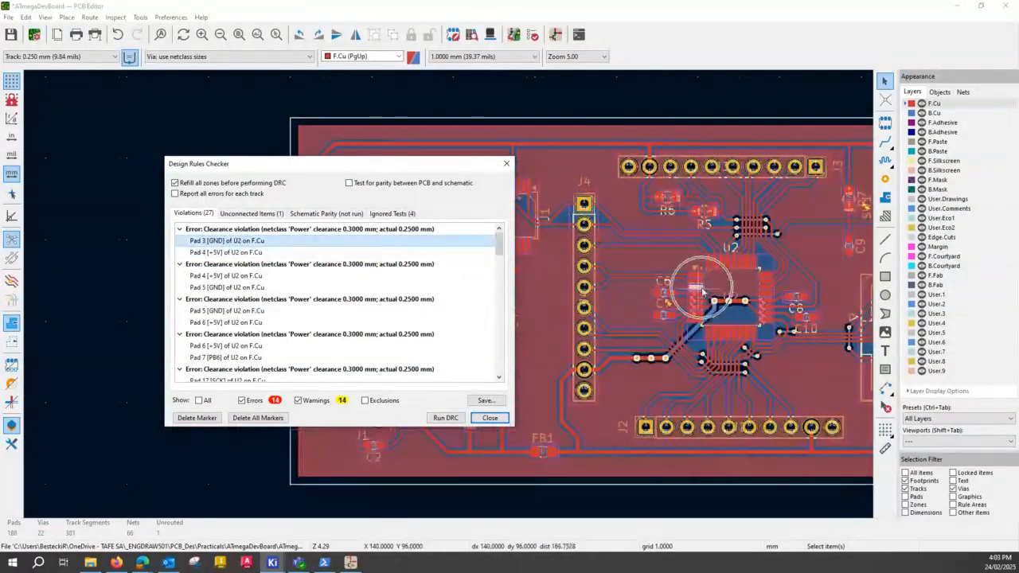
{"action": "scroll", "coordinate": [702, 290], "scroll_direction": "up", "scroll_amount": 1}
{"action": "scroll", "coordinate": [589, 324], "scroll_direction": "up", "scroll_amount": 1}
{"action": "middle_click_drag", "start_coordinate": [577, 275], "coordinate": [691, 282]}
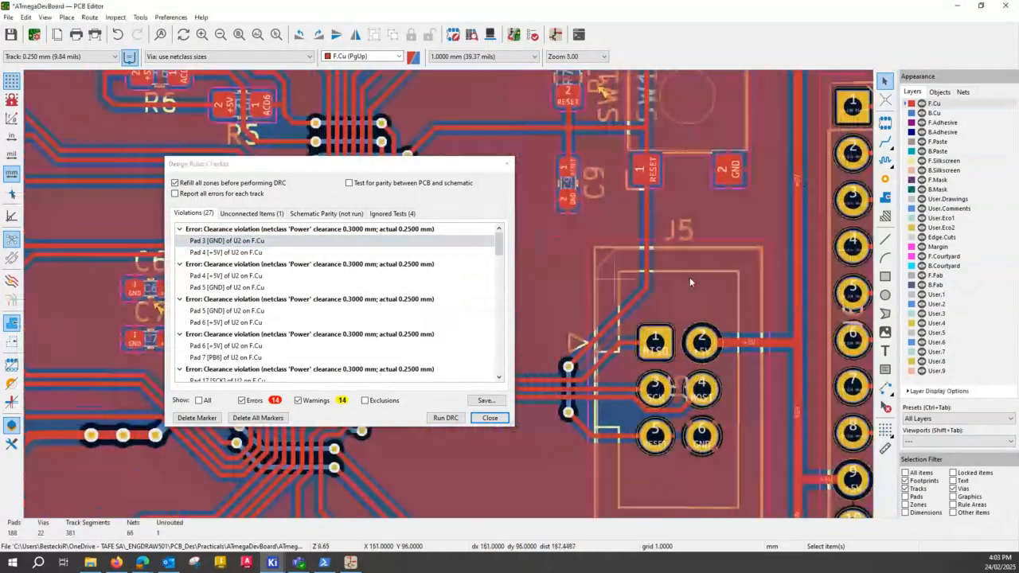
{"action": "left_click", "coordinate": [223, 241]}
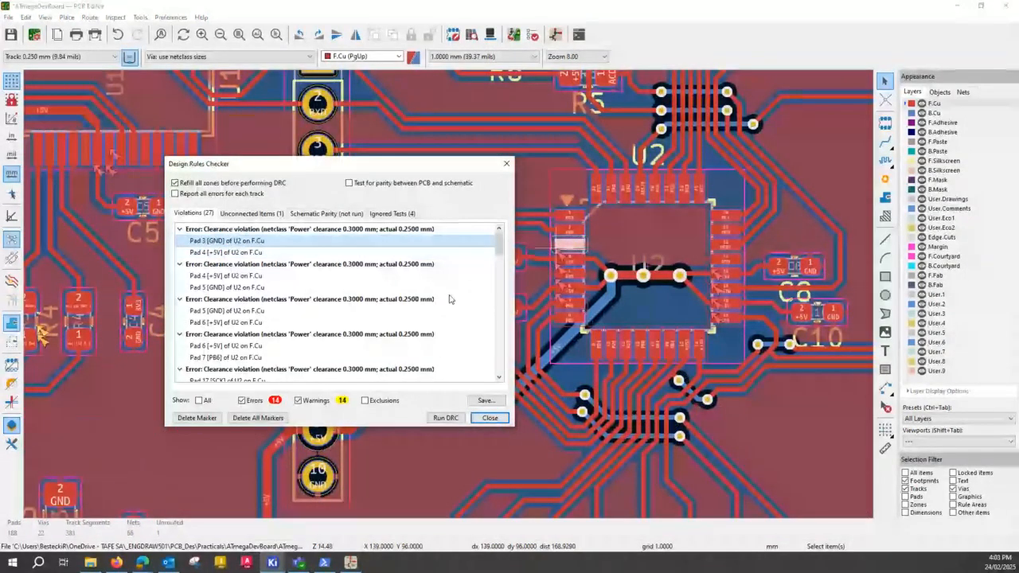
{"action": "scroll", "coordinate": [573, 342], "scroll_direction": "up", "scroll_amount": 2}
{"action": "scroll", "coordinate": [634, 366], "scroll_direction": "up", "scroll_amount": 2}
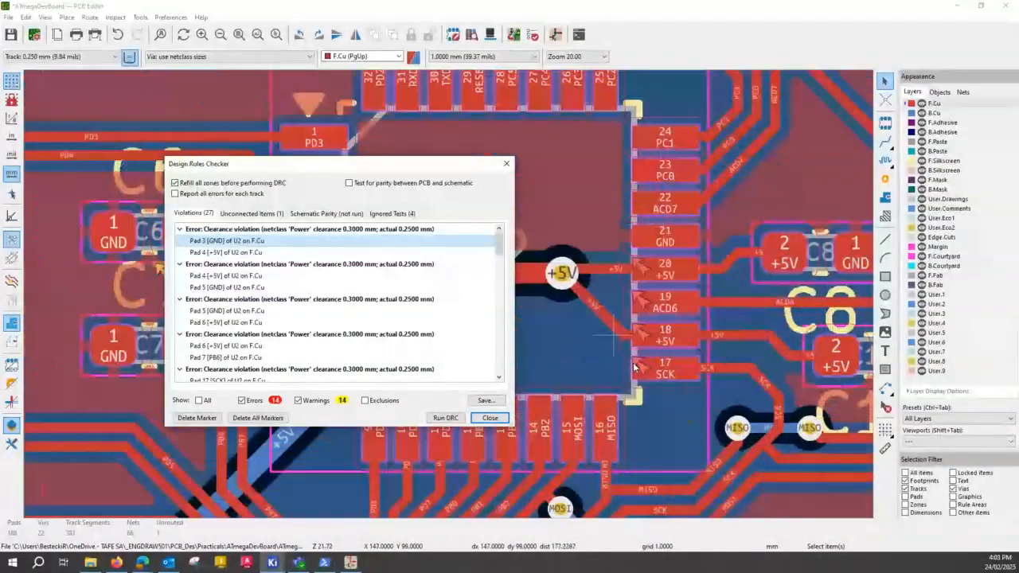
{"action": "middle_click_drag", "start_coordinate": [592, 354], "coordinate": [871, 351]}
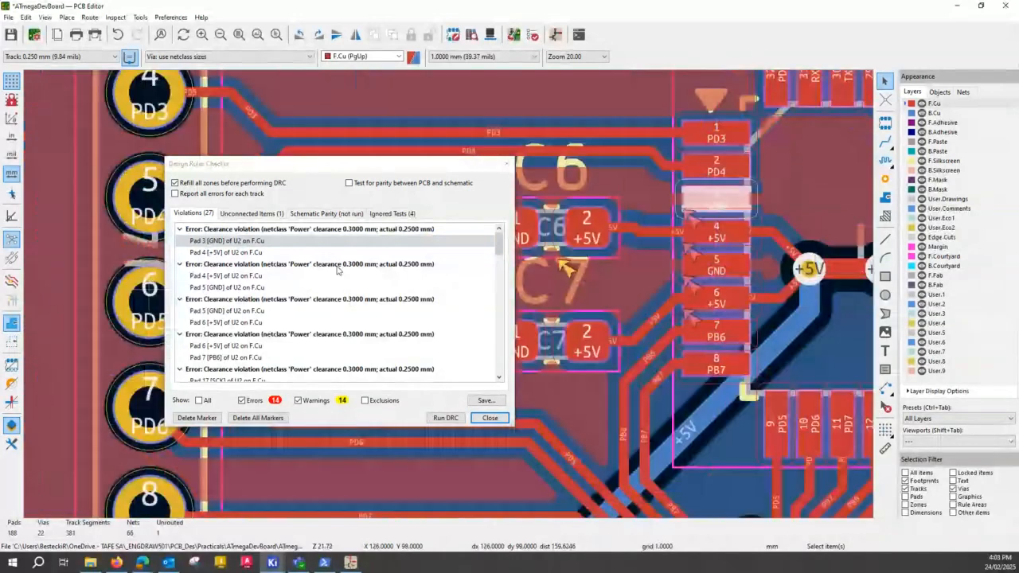
{"action": "scroll", "coordinate": [788, 430], "scroll_direction": "up", "scroll_amount": 1}
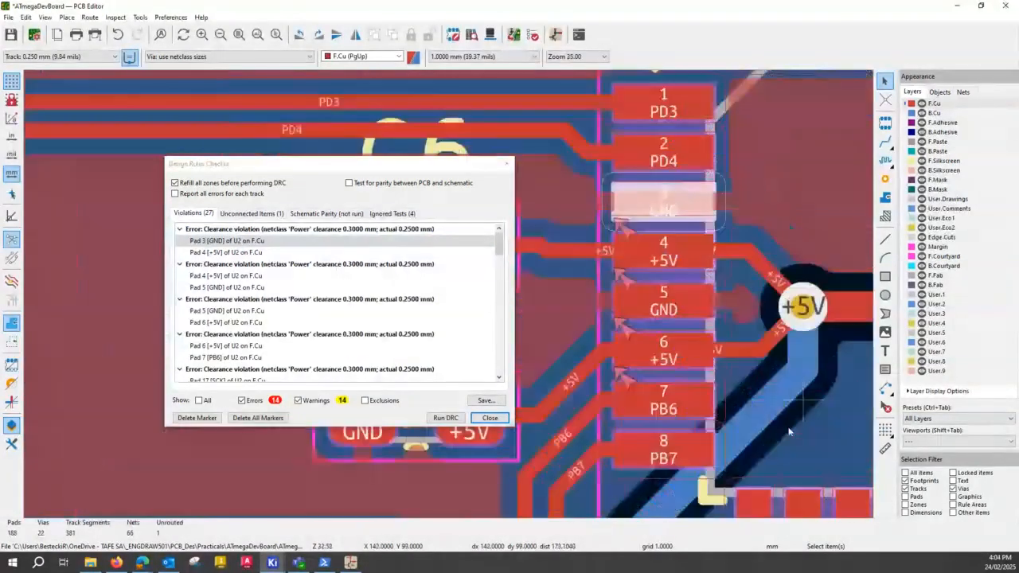
{"action": "middle_click_drag", "start_coordinate": [651, 298], "coordinate": [647, 290]}
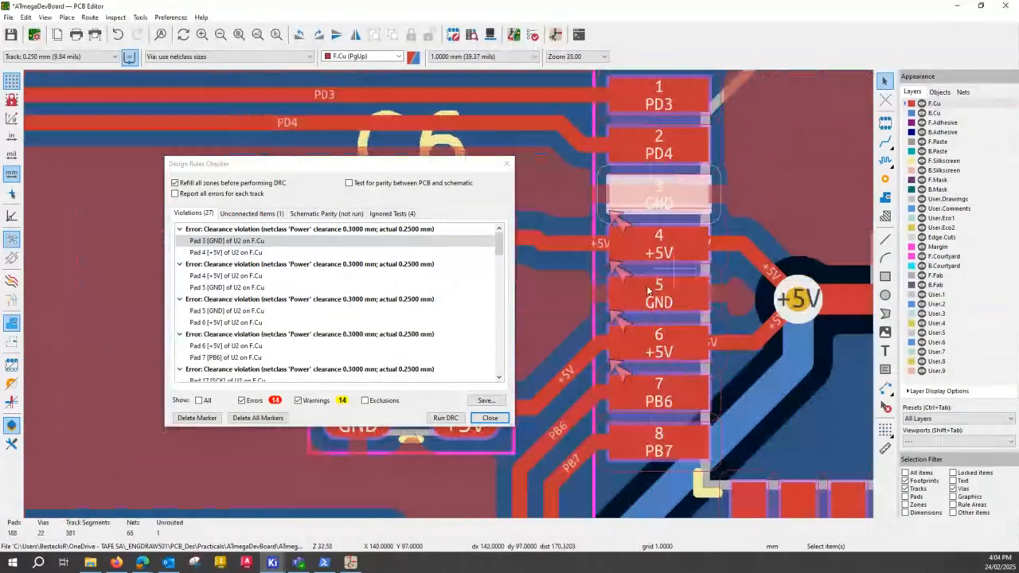
{"action": "left_click", "coordinate": [595, 221]}
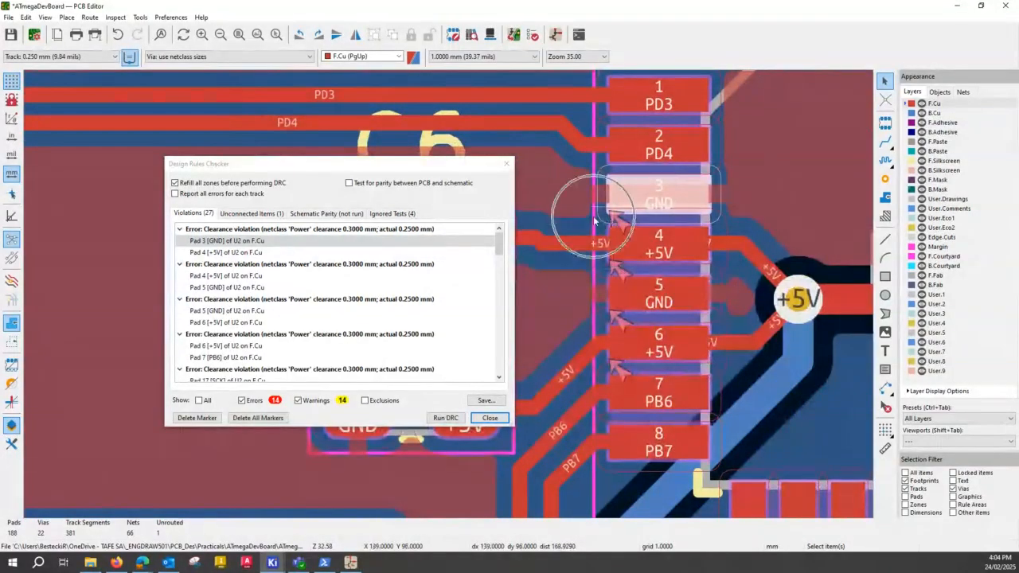
{"action": "left_click", "coordinate": [727, 227]}
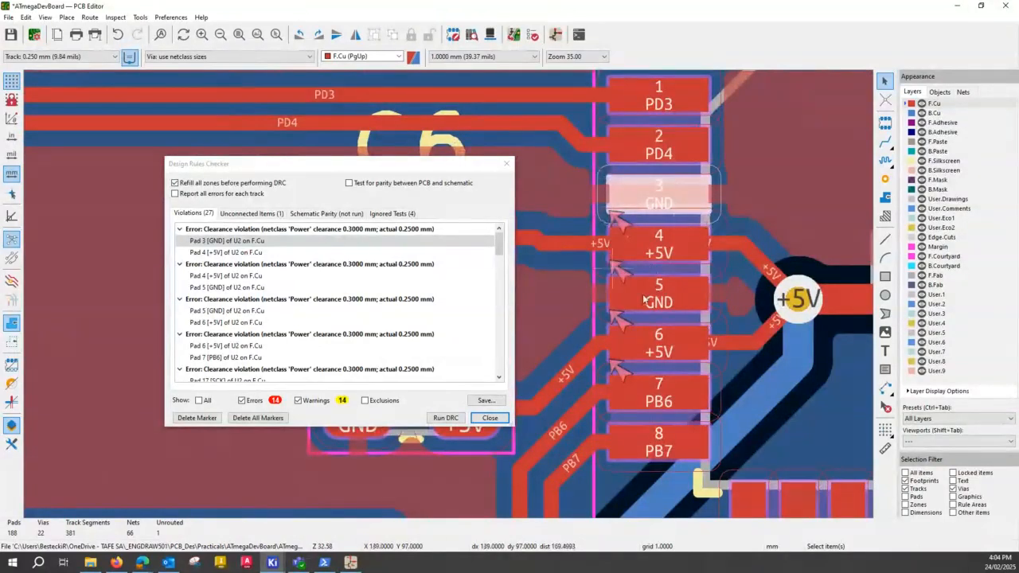
{"action": "left_click", "coordinate": [721, 264]}
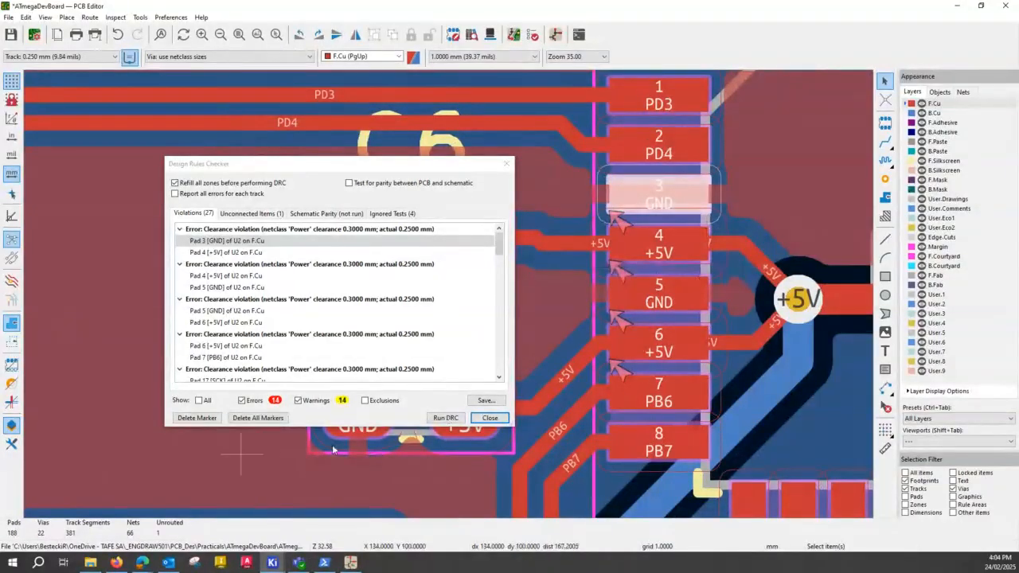
{"action": "left_click", "coordinate": [489, 418]}
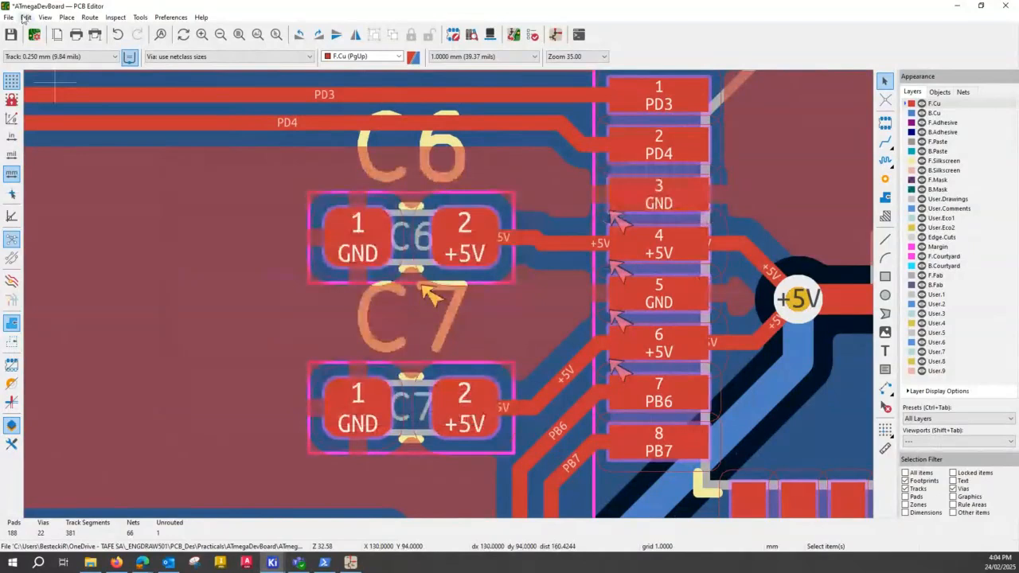
Set the Power netclass clearance to 0.25 mm in Board Setup and check the +5V netclass assignment
{"action": "left_click", "coordinate": [9, 17]}
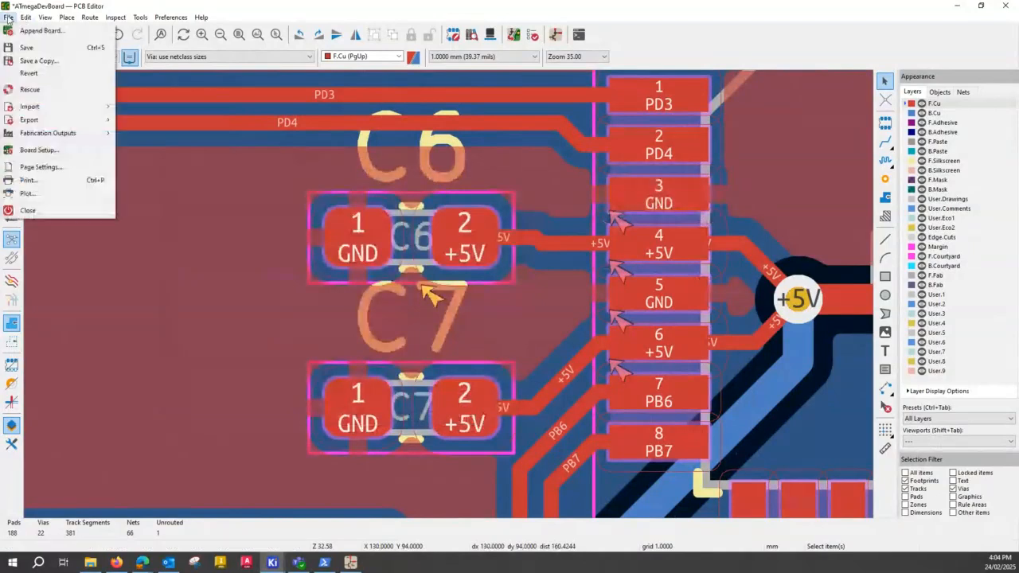
{"action": "left_click", "coordinate": [47, 151]}
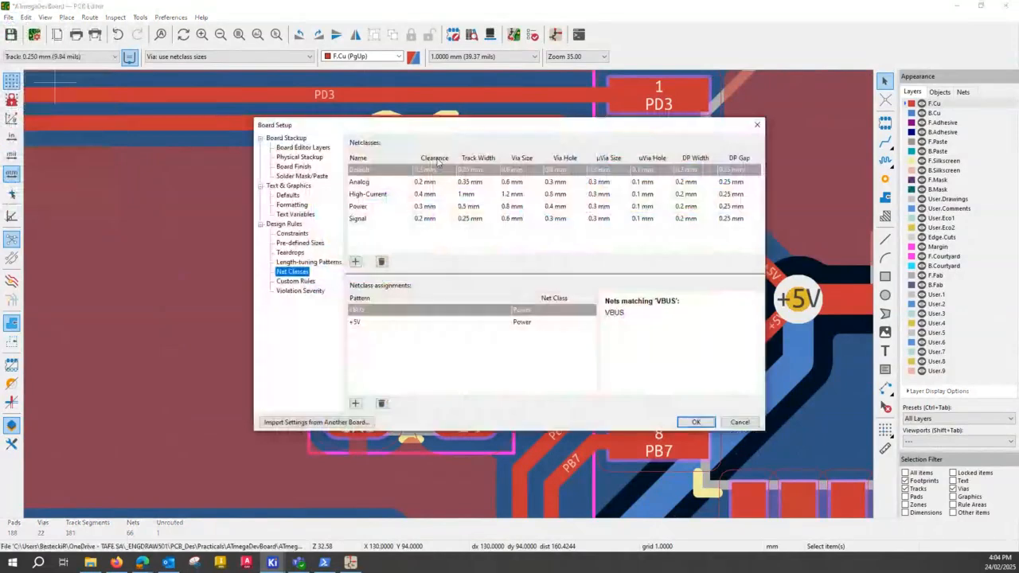
{"action": "left_click", "coordinate": [437, 209]}
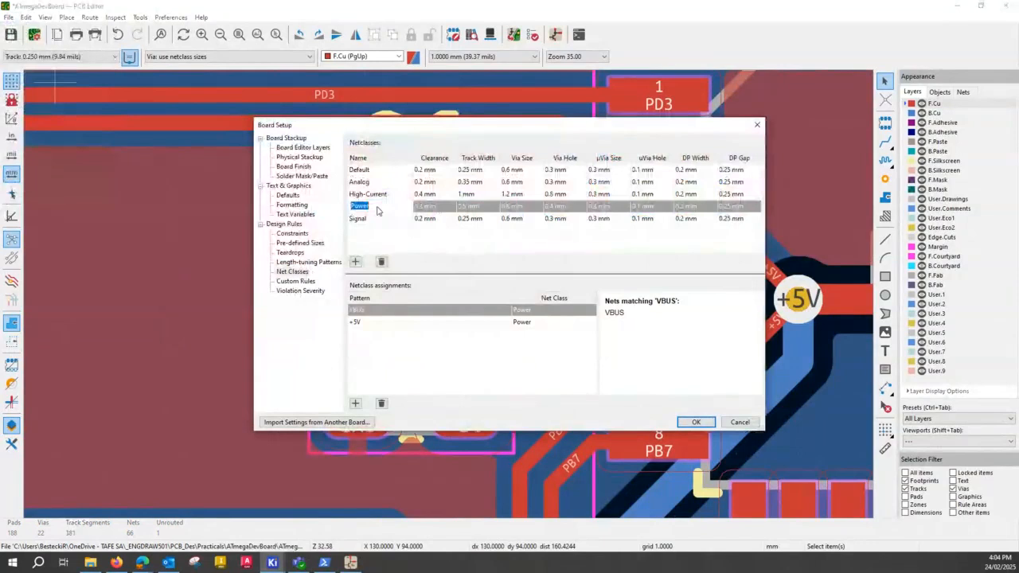
{"action": "left_click", "coordinate": [440, 208]}
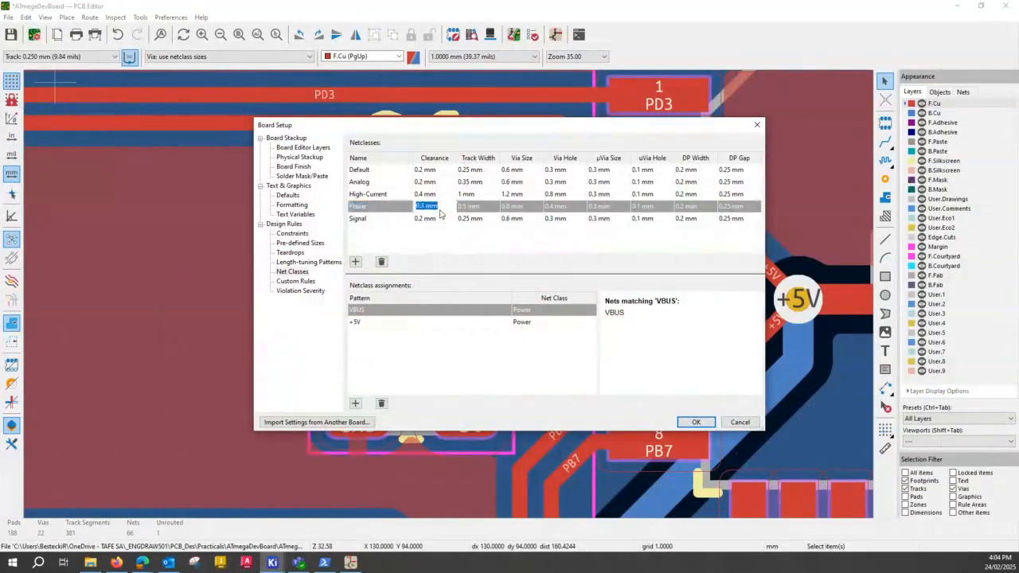
{"action": "type", "text": "0.25"}
{"action": "key", "text": "Return"}
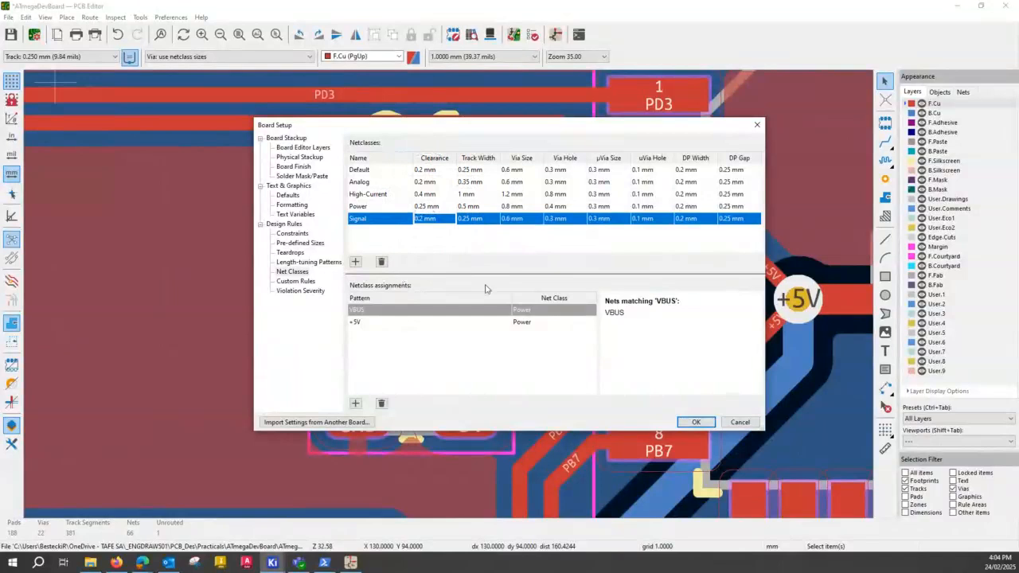
{"action": "left_click", "coordinate": [696, 422]}
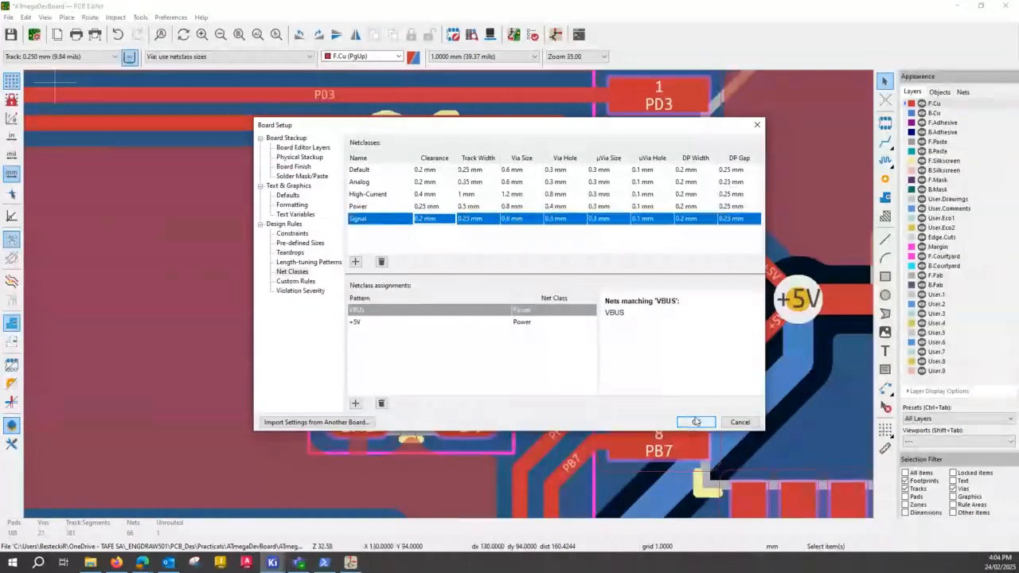
{"action": "left_click", "coordinate": [388, 322]}
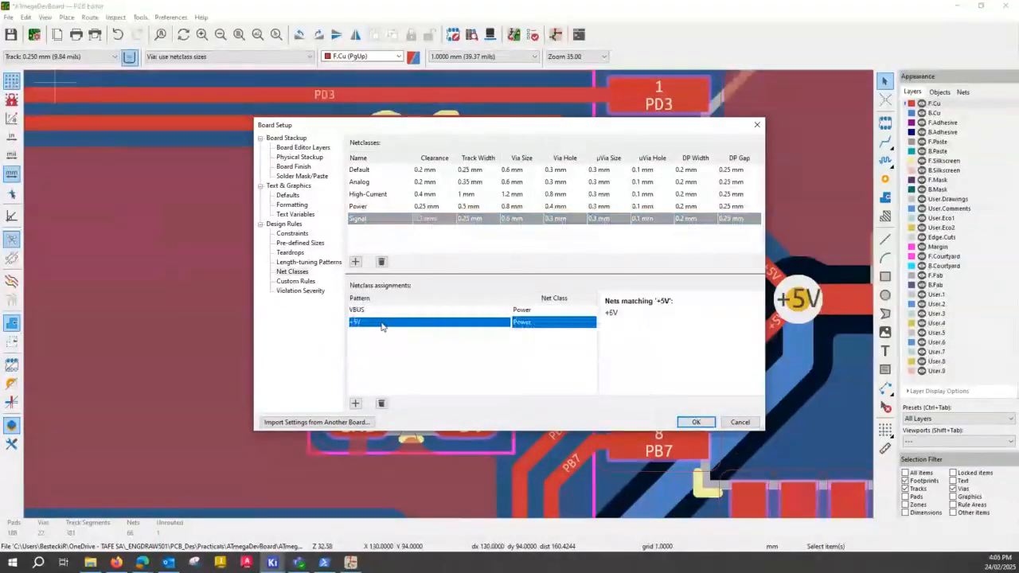
{"action": "left_click", "coordinate": [697, 421]}
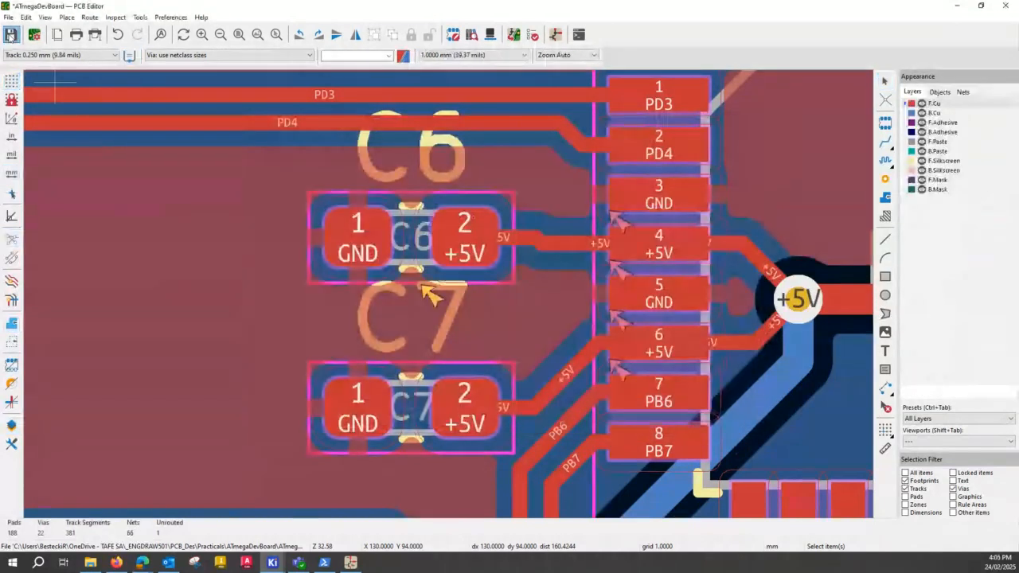
Save the board, then delete all old DRC markers and rerun the Design Rules Checker
{"action": "left_click", "coordinate": [534, 36]}
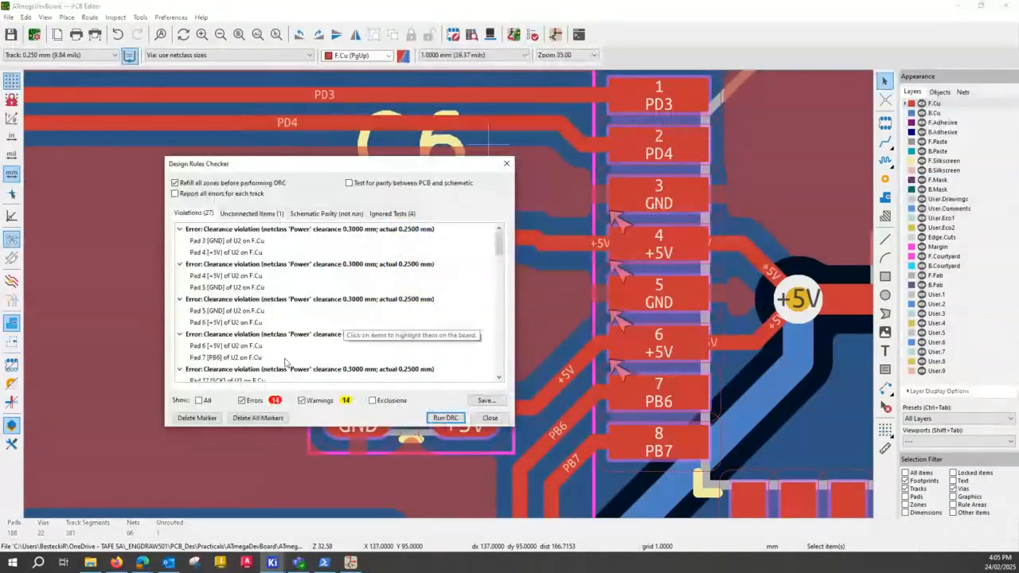
{"action": "left_click", "coordinate": [258, 418]}
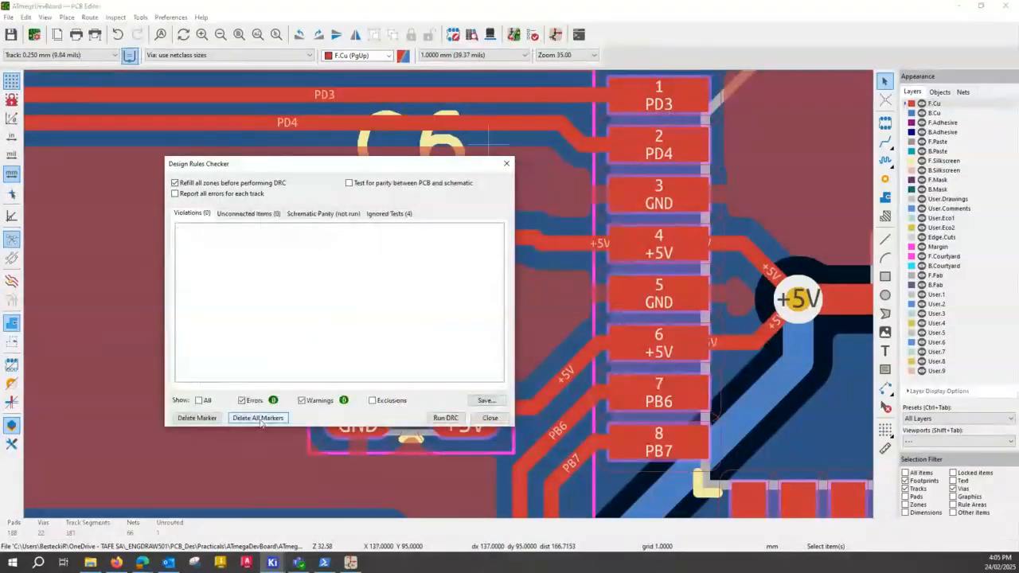
{"action": "left_click", "coordinate": [444, 419]}
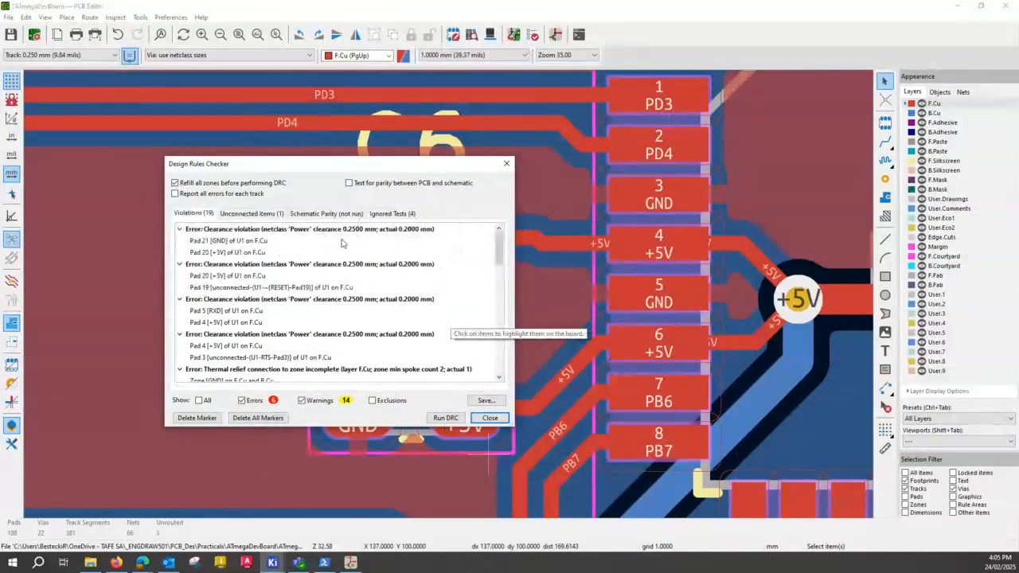
Locate the clearance violation between pads 21 and 20 of U1 on the board
{"action": "left_click", "coordinate": [246, 240]}
{"action": "left_click", "coordinate": [245, 252]}
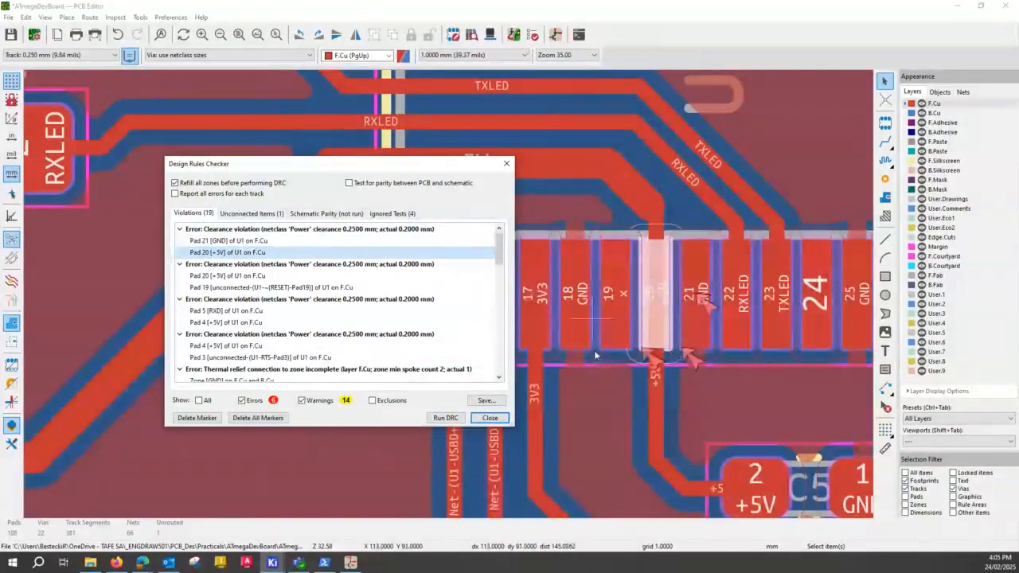
{"action": "left_click", "coordinate": [491, 417]}
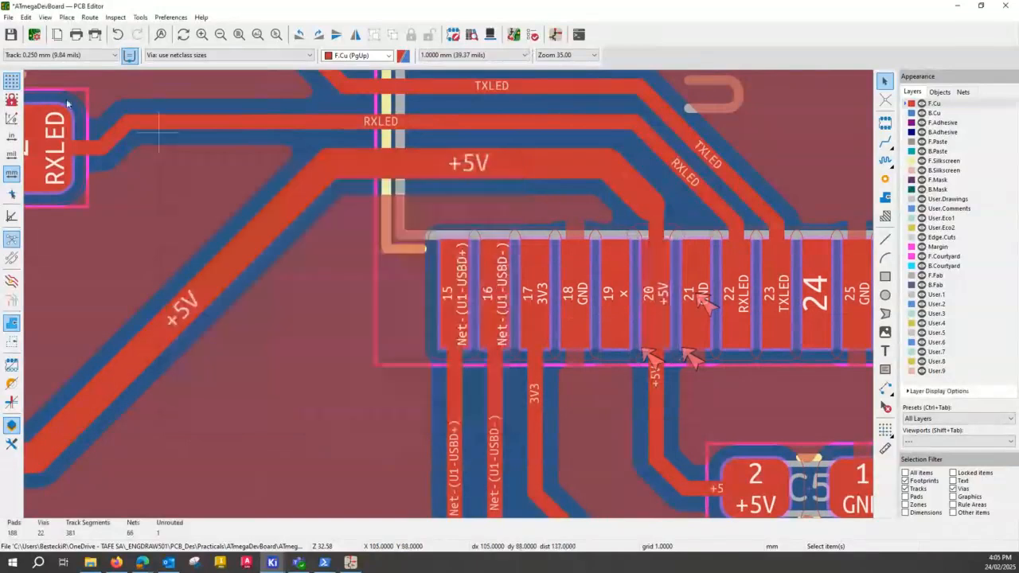
Set the Power netclass clearance to 0.2 mm in Board Setup
{"action": "left_click", "coordinate": [8, 17]}
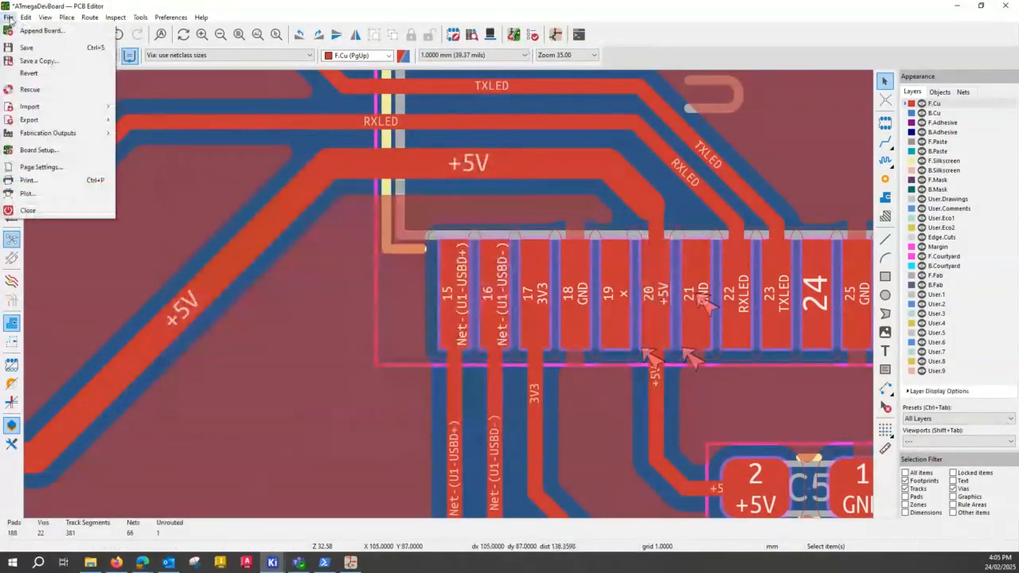
{"action": "left_click", "coordinate": [35, 149]}
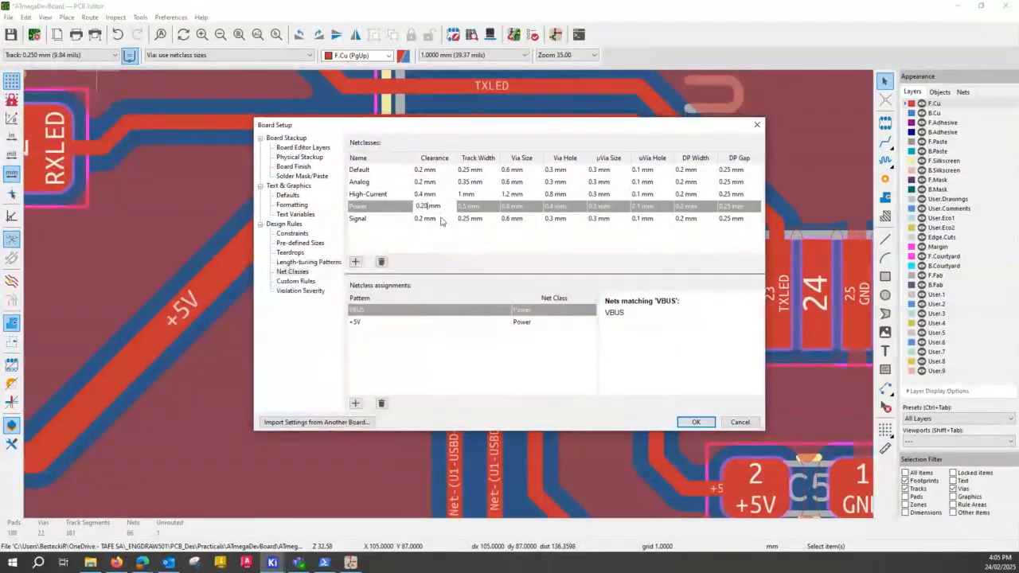
{"action": "key", "text": "BackSpace"}
{"action": "left_click", "coordinate": [650, 362]}
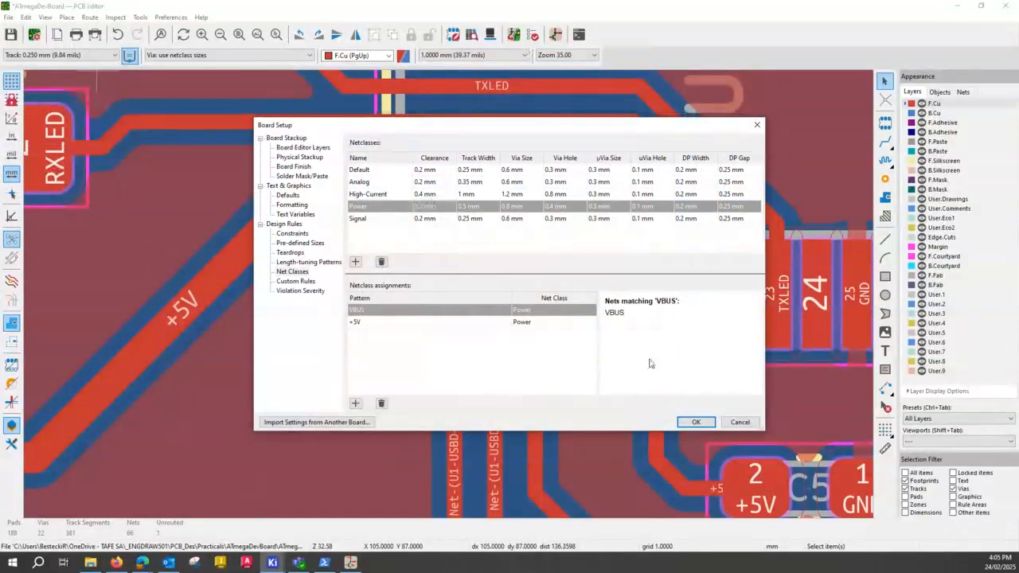
{"action": "left_click", "coordinate": [695, 421]}
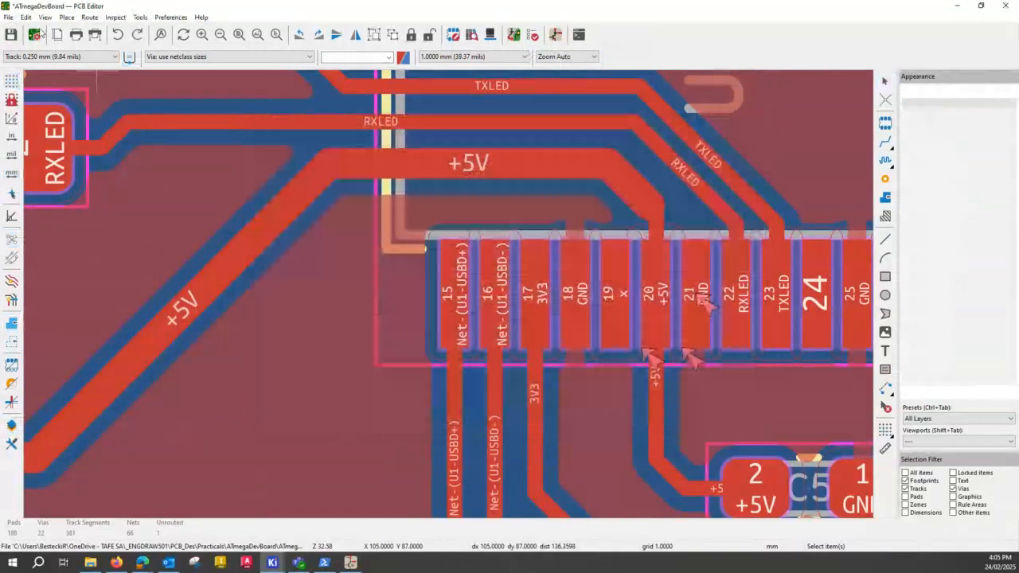
Save the board, rerun DRC with all previous markers deleted, and review the listed errors and silkscreen warnings
{"action": "left_click", "coordinate": [534, 35]}
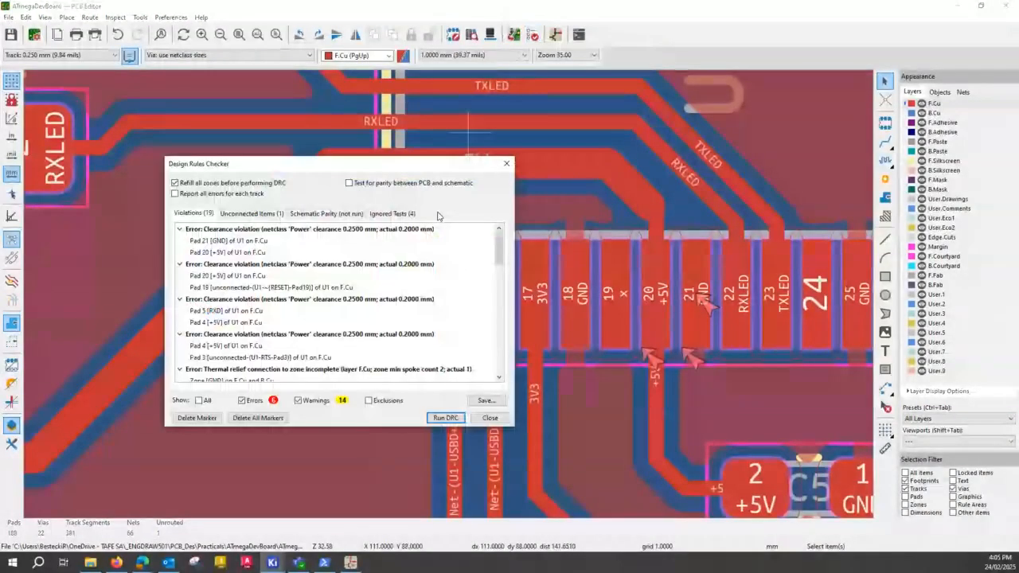
{"action": "left_click", "coordinate": [261, 418]}
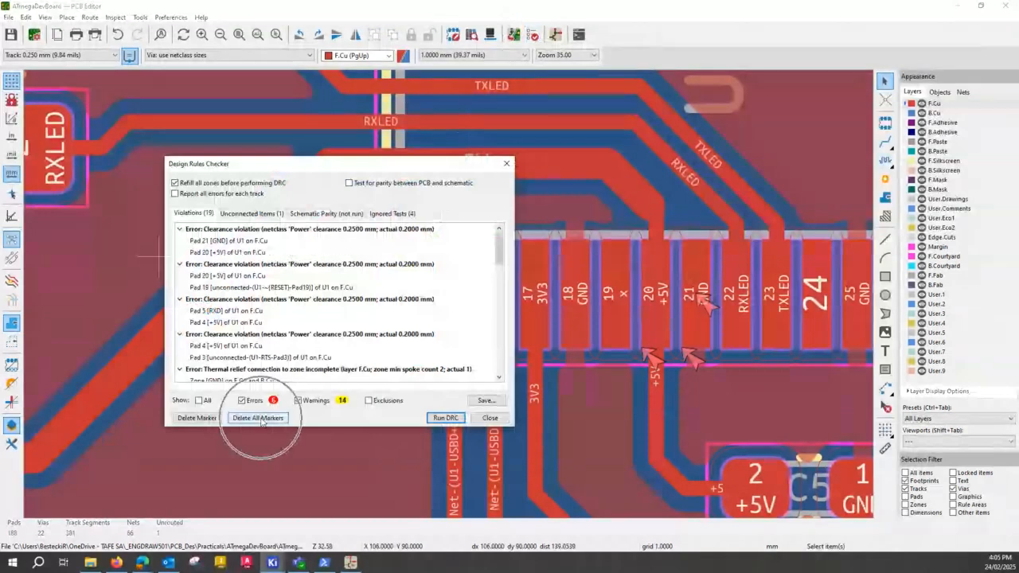
{"action": "left_click", "coordinate": [442, 418]}
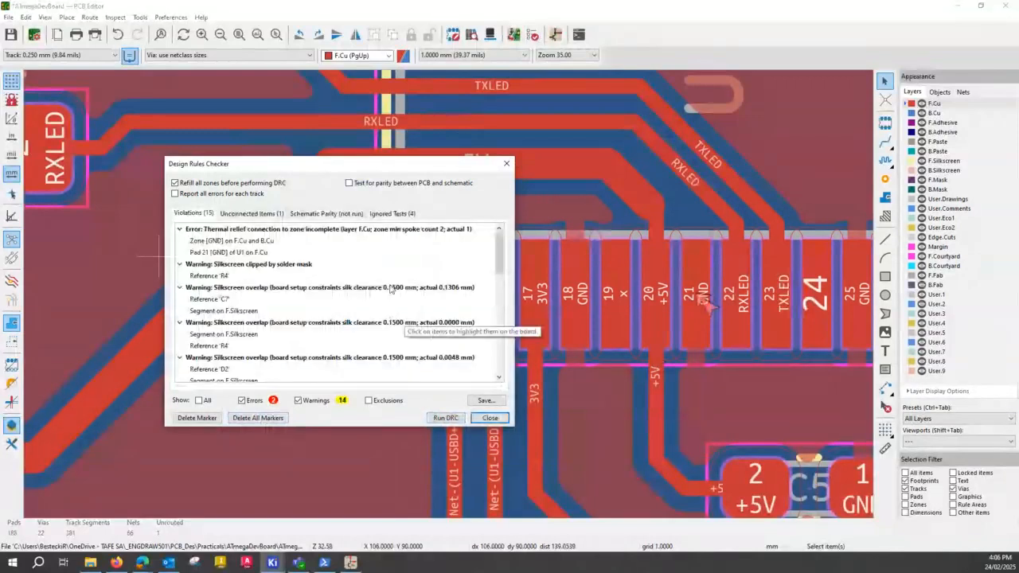
{"action": "scroll", "coordinate": [322, 315], "scroll_direction": "down", "scroll_amount": 3}
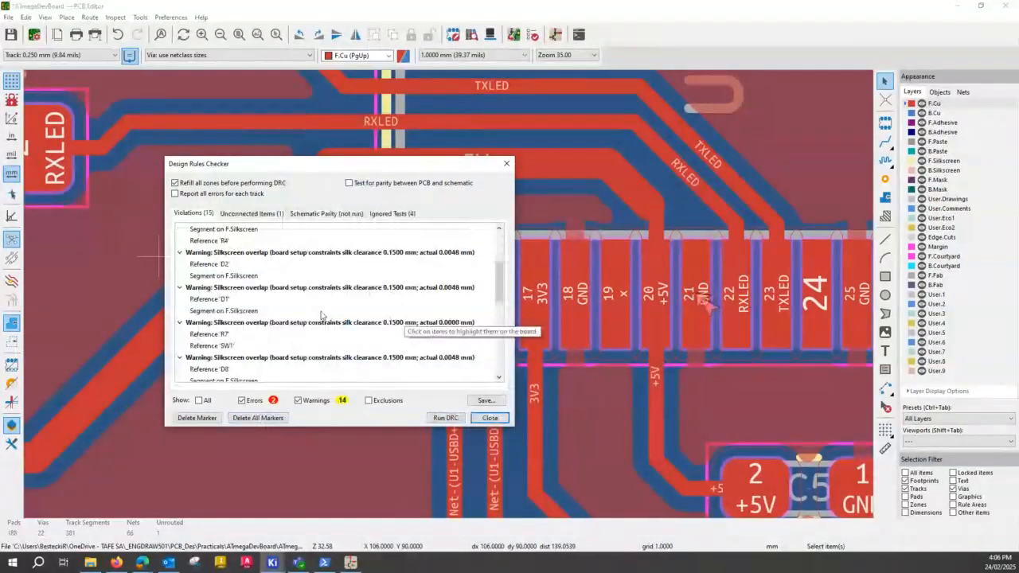
{"action": "scroll", "coordinate": [321, 315], "scroll_direction": "up", "scroll_amount": 3}
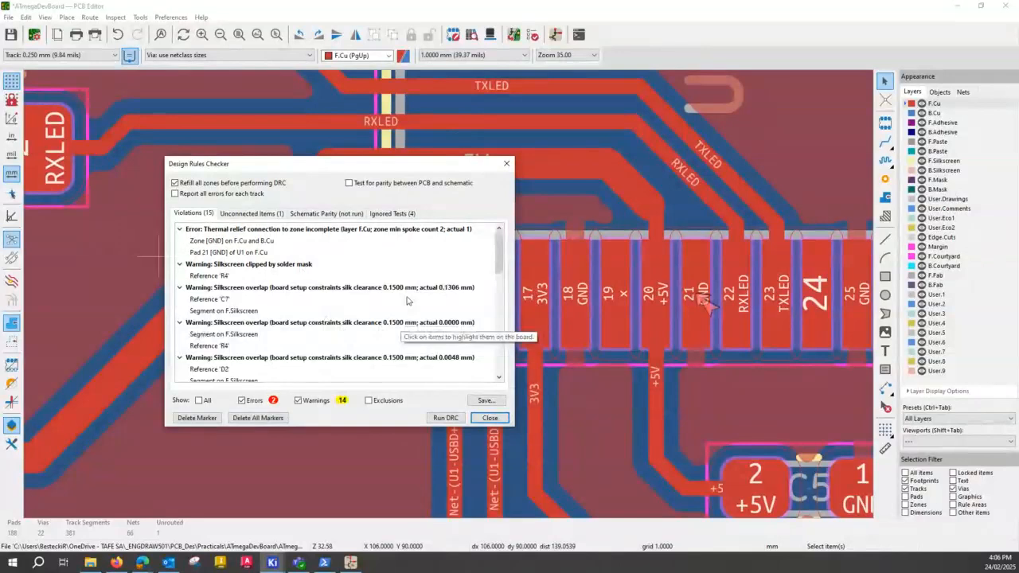
{"action": "left_click", "coordinate": [255, 293]}
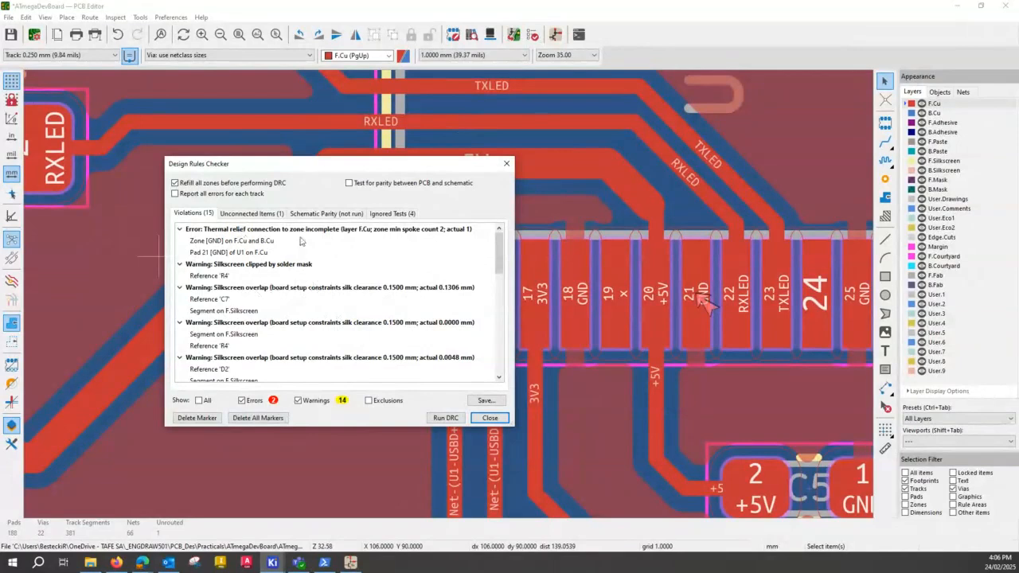
Examine the incomplete thermal relief error by highlighting the GND zone and pad 21 of U1 on the board
{"action": "left_click", "coordinate": [236, 242]}
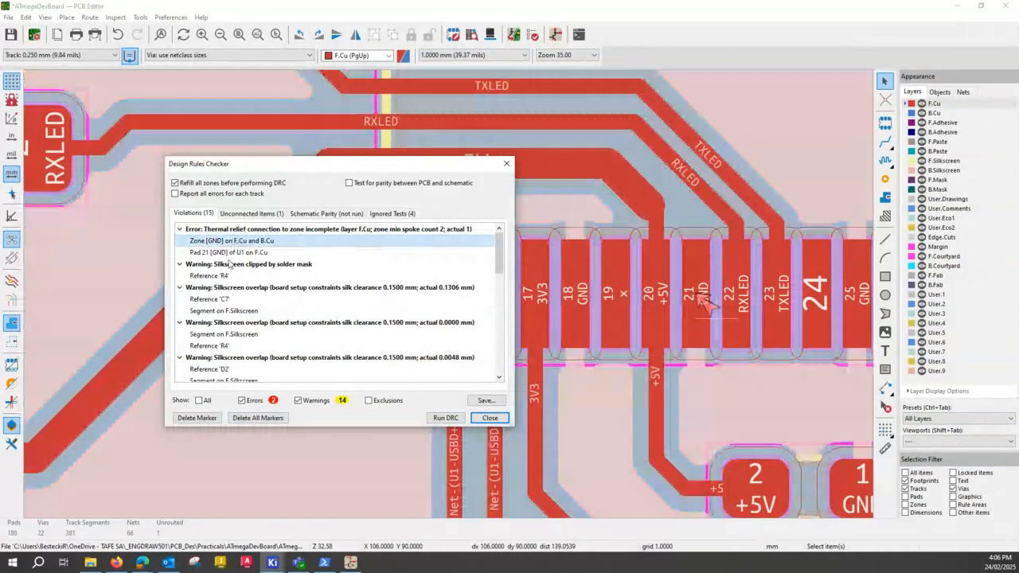
{"action": "left_click", "coordinate": [238, 253]}
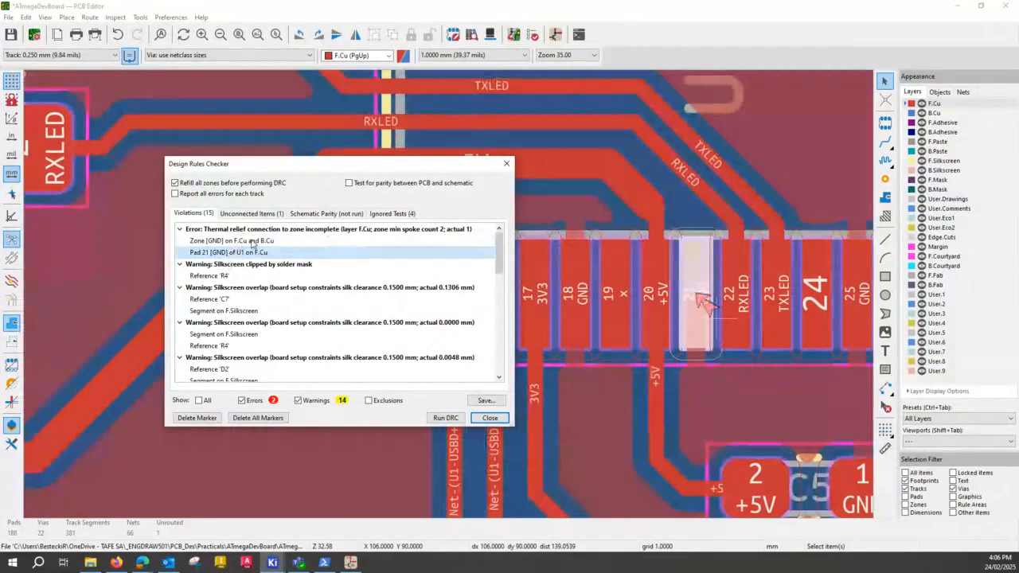
{"action": "left_click", "coordinate": [251, 240]}
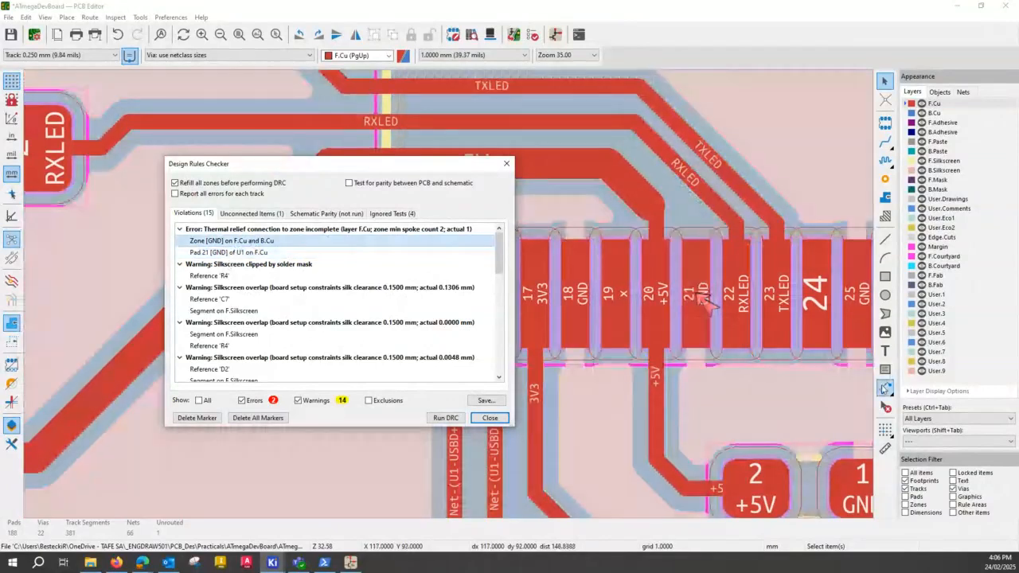
{"action": "left_click", "coordinate": [702, 305]}
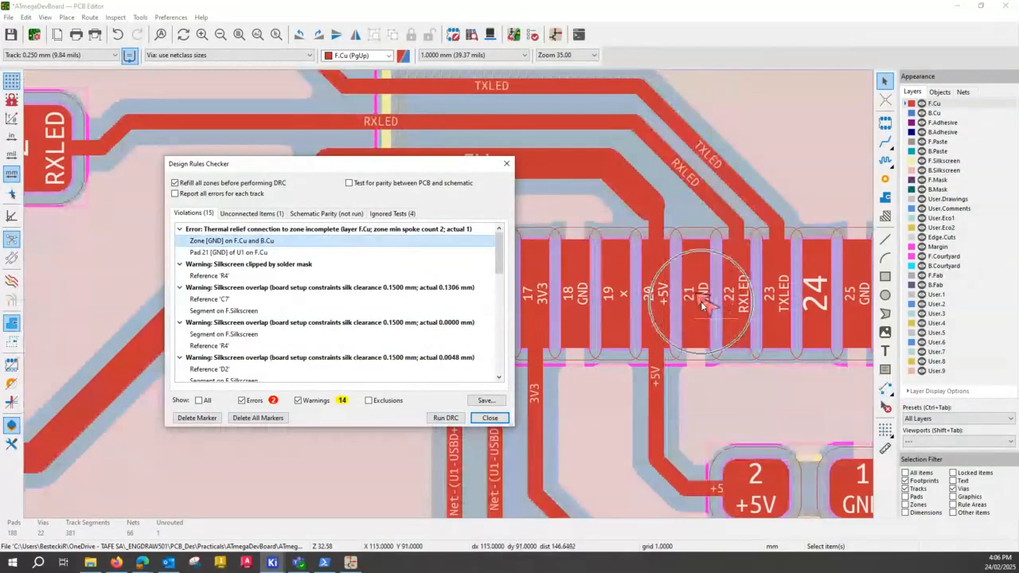
{"action": "scroll", "coordinate": [702, 305], "scroll_direction": "down", "scroll_amount": 1}
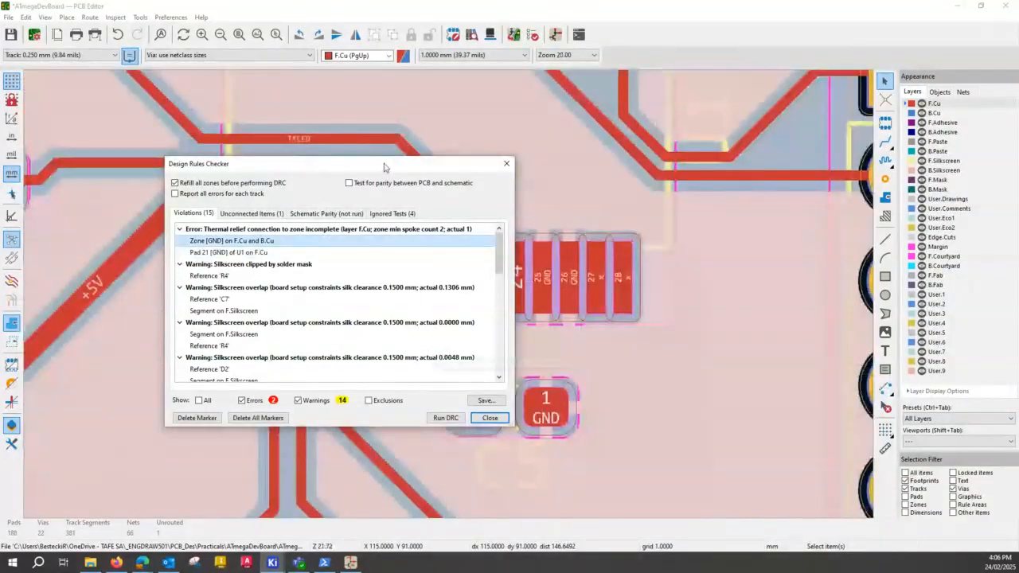
{"action": "left_click_drag", "start_coordinate": [384, 168], "coordinate": [191, 234]}
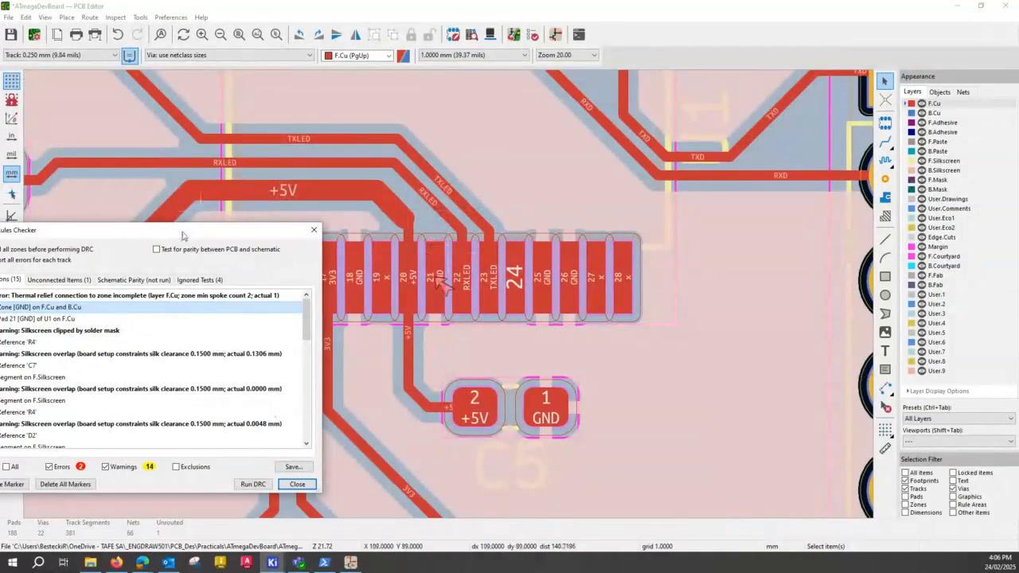
{"action": "left_click_drag", "start_coordinate": [182, 235], "coordinate": [249, 225]}
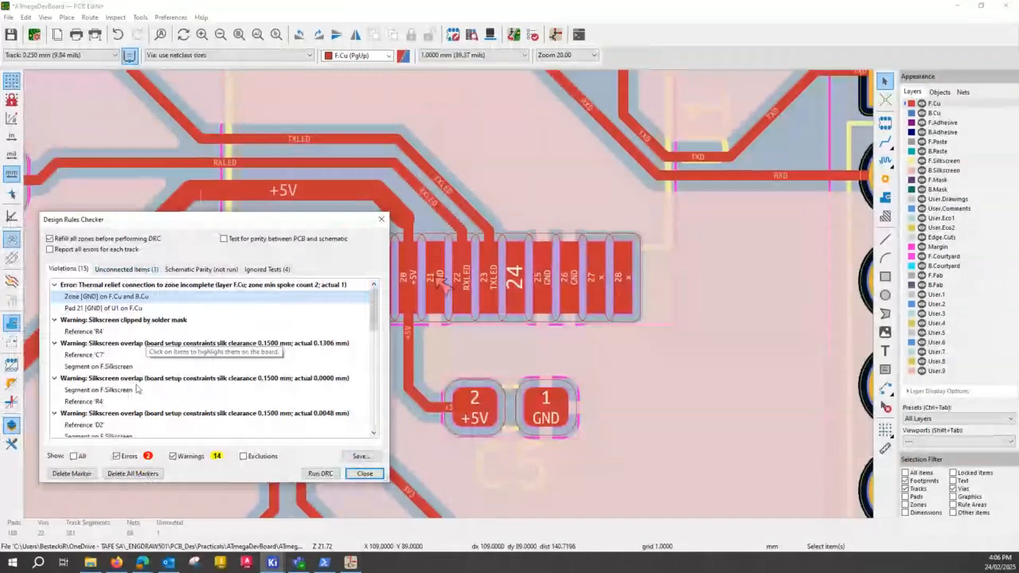
Review the list of silkscreen warnings and locate the overlap between reference C7 and its neighbouring silkscreen segment
{"action": "scroll", "coordinate": [142, 378], "scroll_direction": "down", "scroll_amount": 3}
{"action": "scroll", "coordinate": [151, 372], "scroll_direction": "down", "scroll_amount": 3}
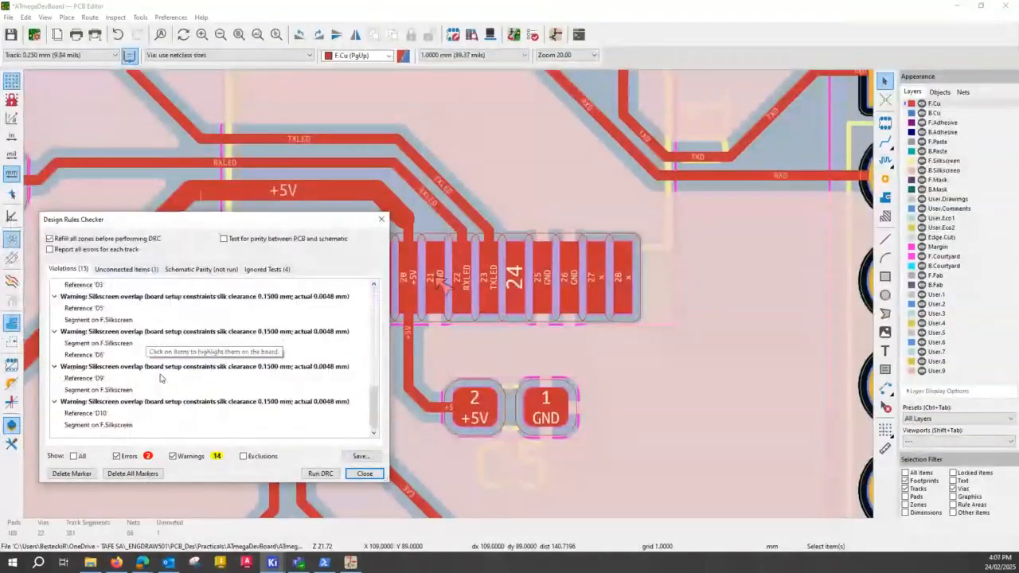
{"action": "scroll", "coordinate": [155, 382], "scroll_direction": "up", "scroll_amount": 10}
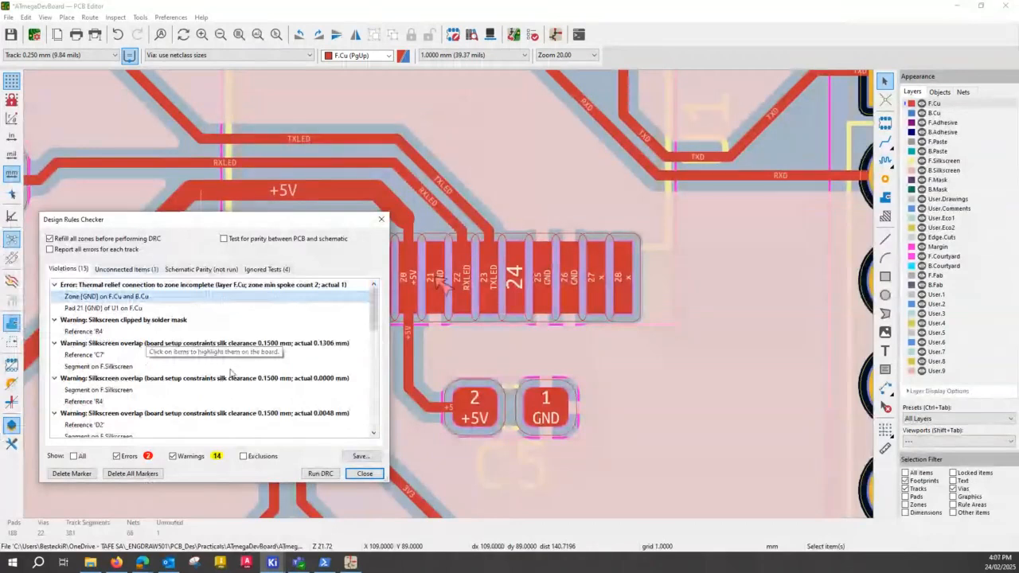
{"action": "left_click", "coordinate": [86, 356]}
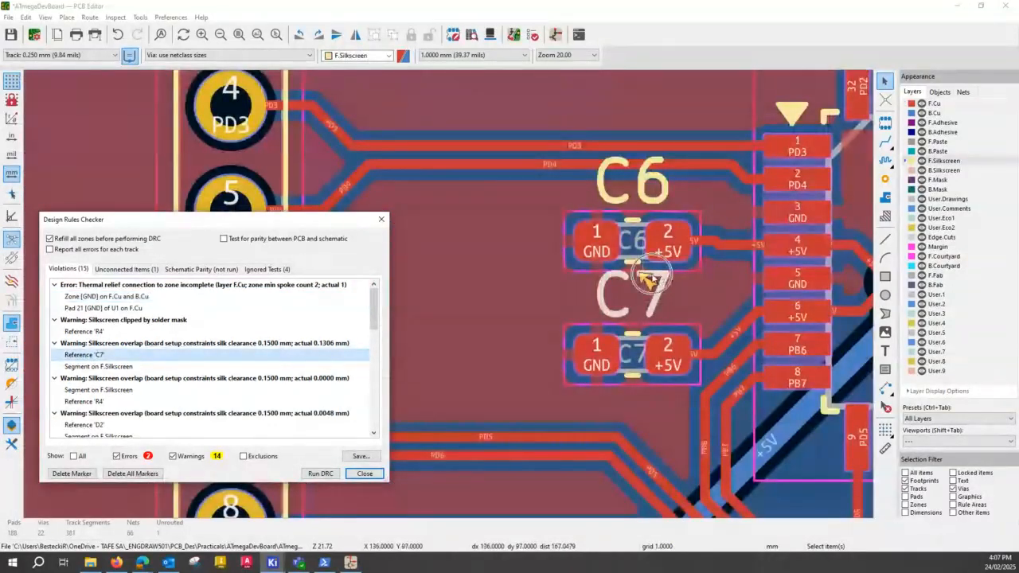
{"action": "left_click", "coordinate": [102, 367]}
{"action": "left_click", "coordinate": [102, 367]}
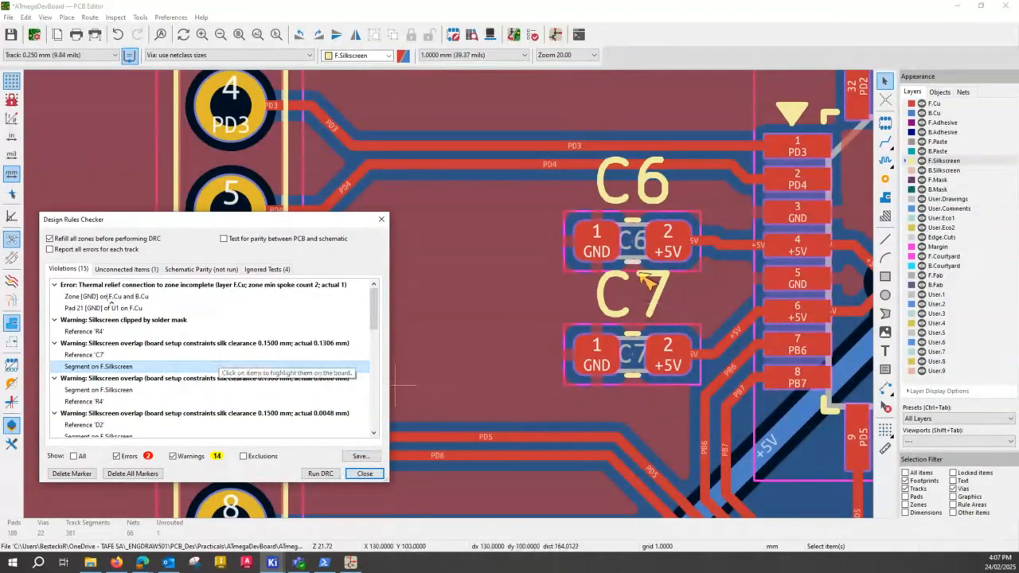
Locate U1 pad 21 from the thermal relief error, close the checker and unfill all zones
{"action": "left_click", "coordinate": [108, 296]}
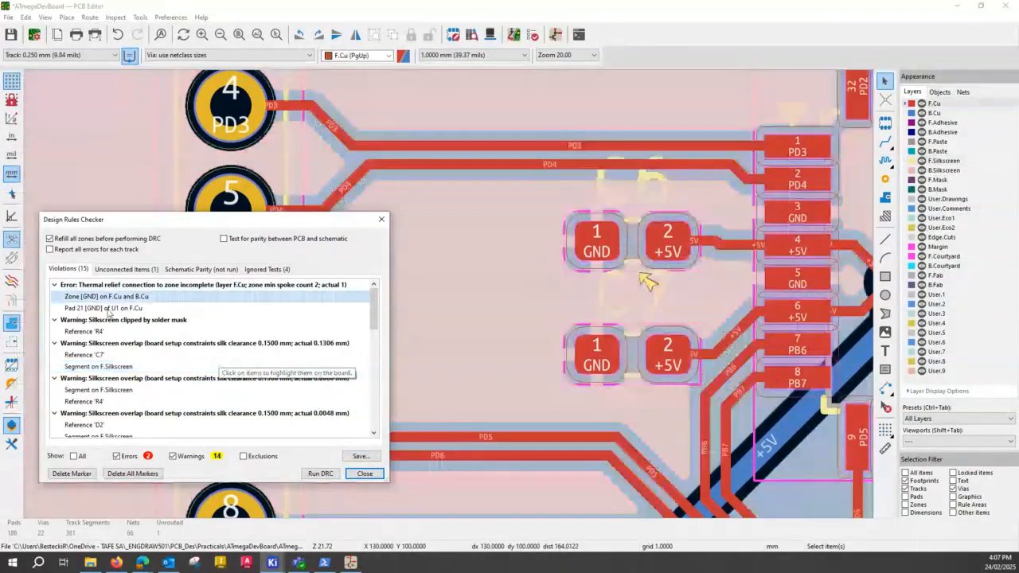
{"action": "left_click", "coordinate": [108, 309]}
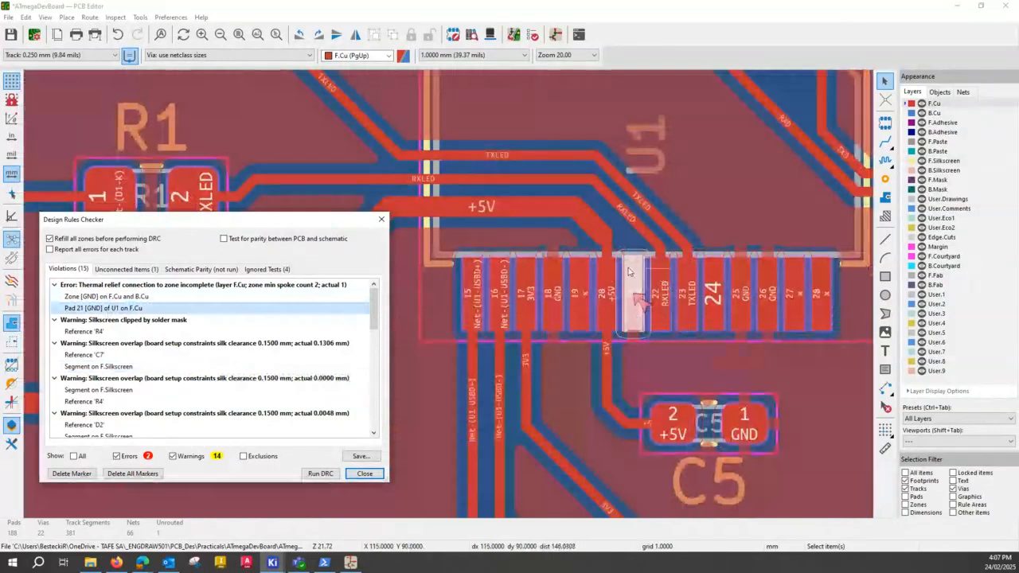
{"action": "left_click", "coordinate": [364, 475]}
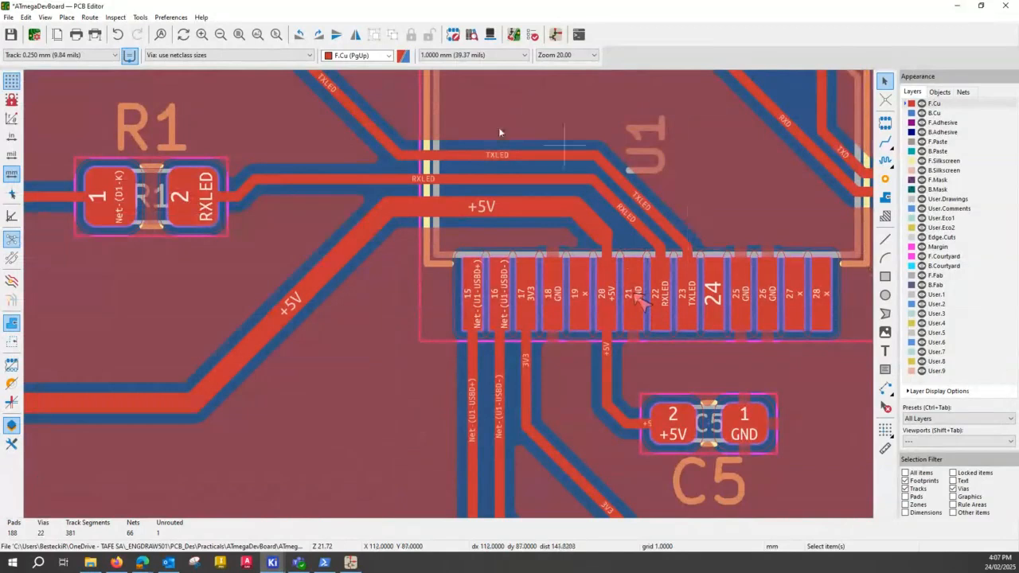
{"action": "left_click", "coordinate": [27, 17]}
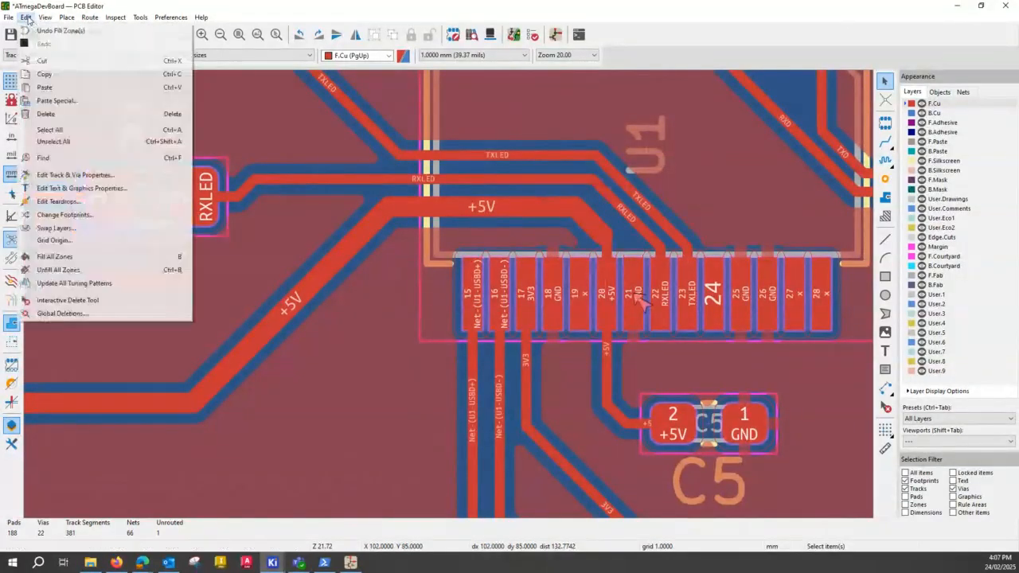
{"action": "left_click", "coordinate": [58, 270]}
Move the diagonal TXLED track segment inside U1 away from the RXLED track, leaving a vertical run into pad 23
{"action": "middle_click_drag", "start_coordinate": [656, 215], "coordinate": [481, 331]}
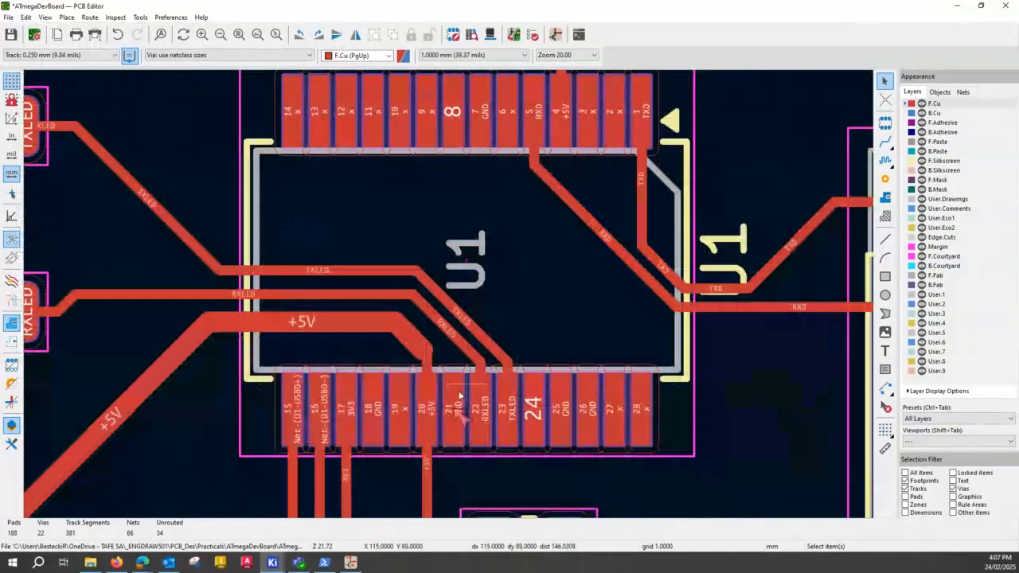
{"action": "left_click", "coordinate": [461, 315]}
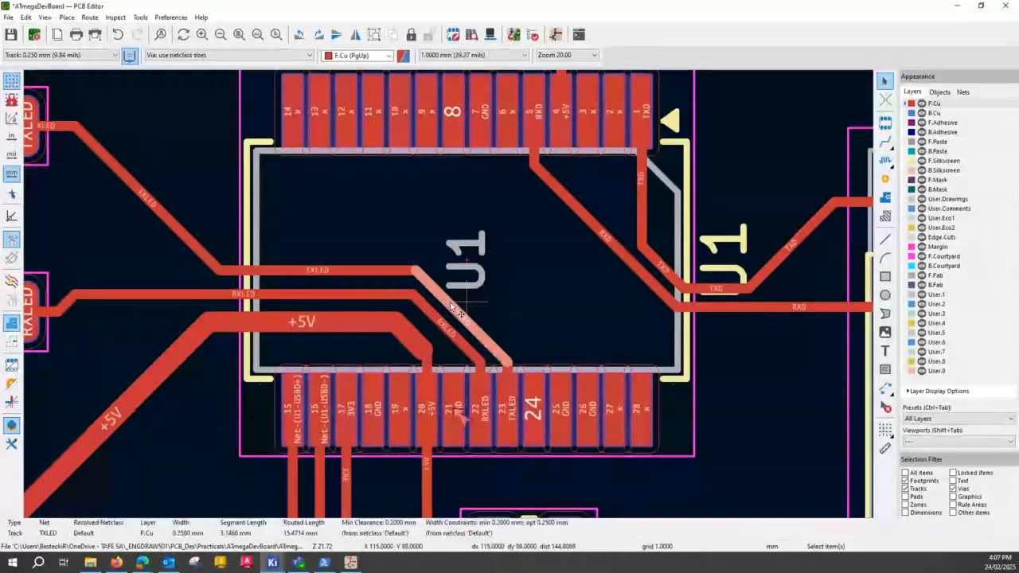
{"action": "left_click_drag", "start_coordinate": [460, 315], "coordinate": [452, 286]}
{"action": "left_click", "coordinate": [434, 285]}
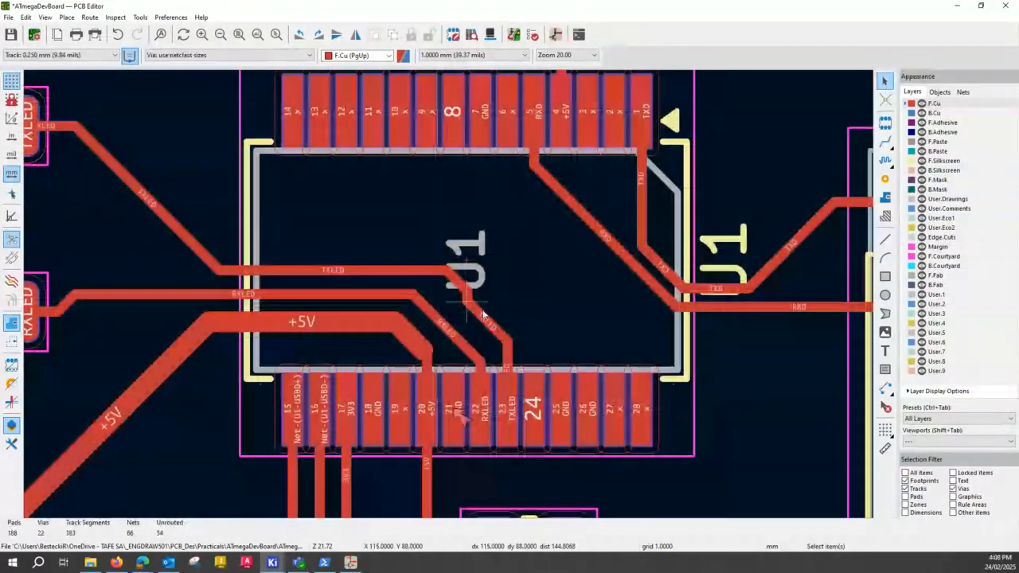
Set the grid to 0.2500 mm and shift the TXLED diagonal segment into one straight 45° run above pad 23
{"action": "left_click", "coordinate": [483, 315]}
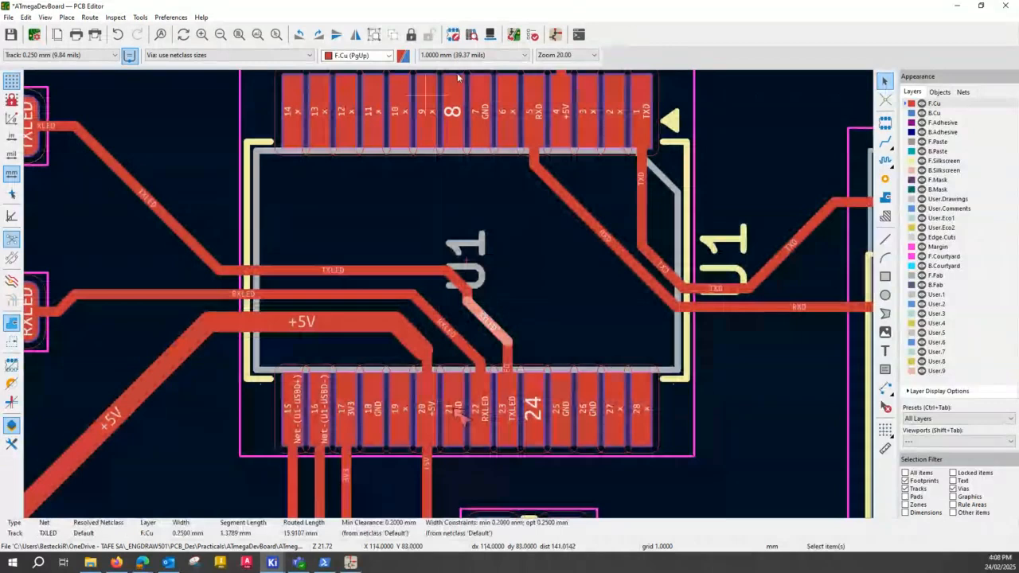
{"action": "left_click", "coordinate": [513, 56]}
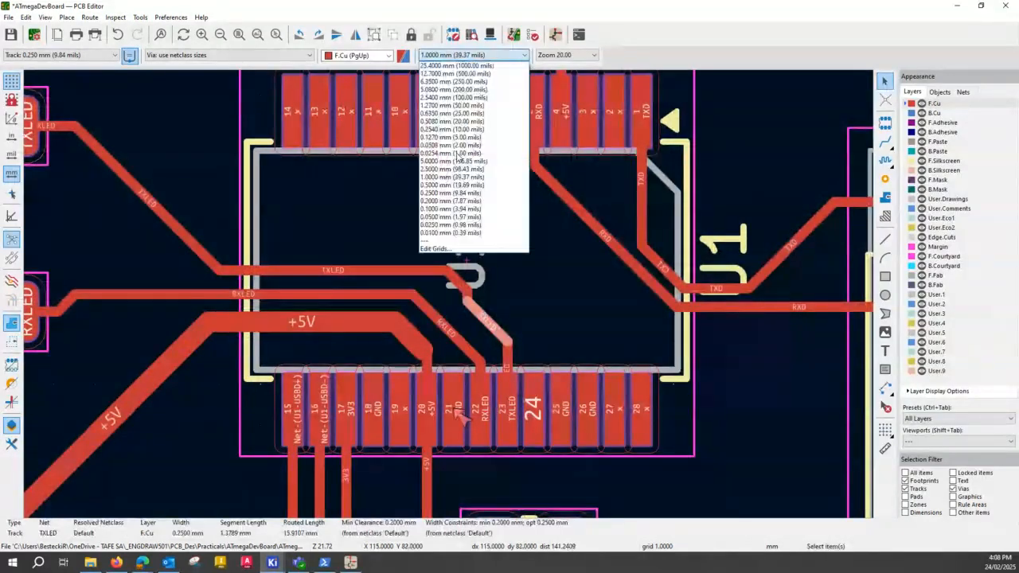
{"action": "left_click", "coordinate": [451, 192]}
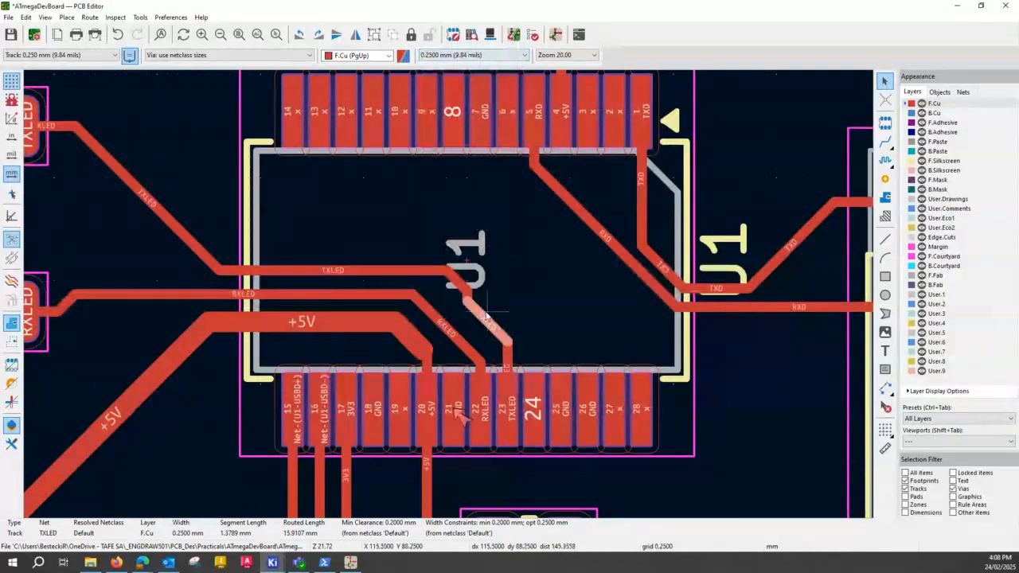
{"action": "left_click_drag", "start_coordinate": [486, 314], "coordinate": [488, 311]}
Shift the RXLED diagonal away from pad 21 and move the horizontal TXLED and RXLED runs farther from the +5V track, straightening RXLED
{"action": "left_click", "coordinate": [458, 333]}
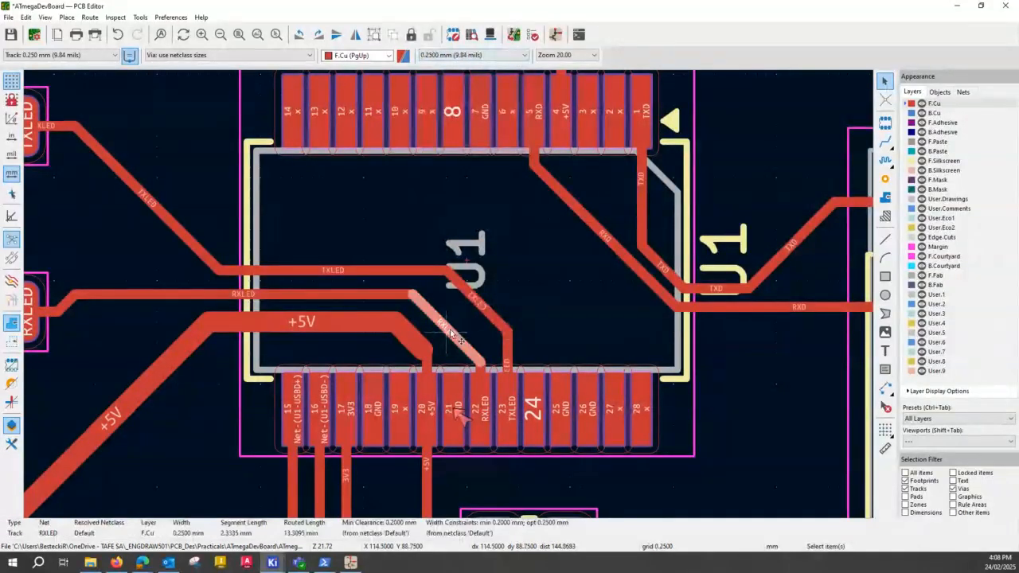
{"action": "left_click_drag", "start_coordinate": [456, 334], "coordinate": [460, 313]}
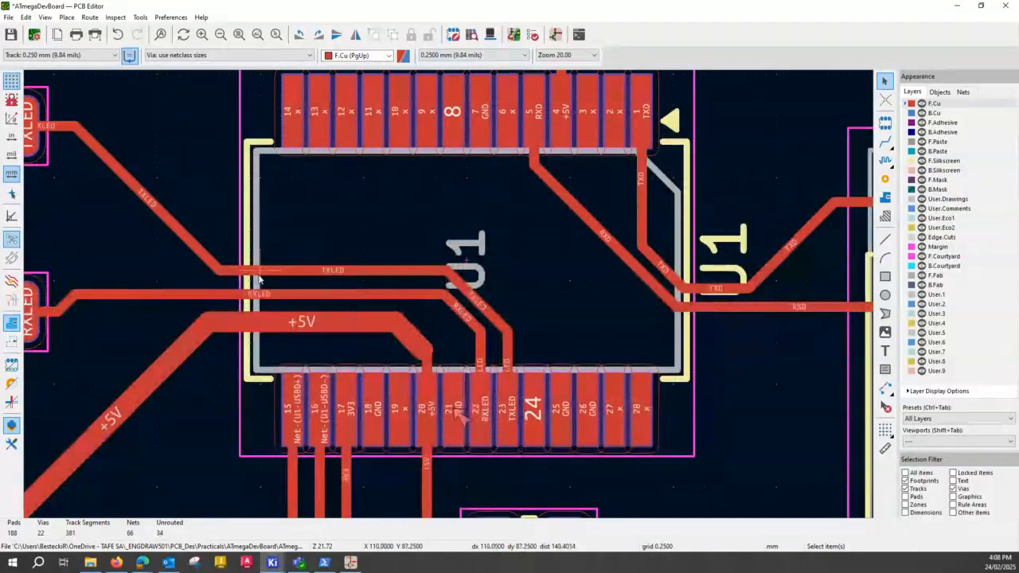
{"action": "left_click", "coordinate": [289, 273]}
{"action": "mouse_move", "coordinate": [290, 278]}
{"action": "left_mouse_down"}
{"action": "mouse_move", "coordinate": [288, 253]}
{"action": "mouse_move", "coordinate": [302, 291]}
{"action": "mouse_move", "coordinate": [296, 270]}
{"action": "left_mouse_up"}
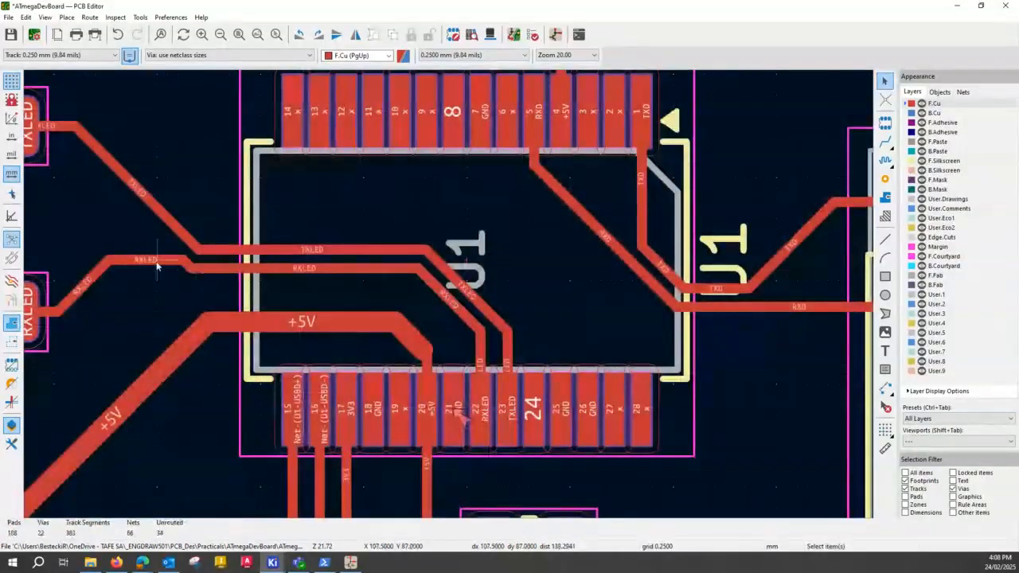
{"action": "left_click_drag", "start_coordinate": [156, 261], "coordinate": [150, 271]}
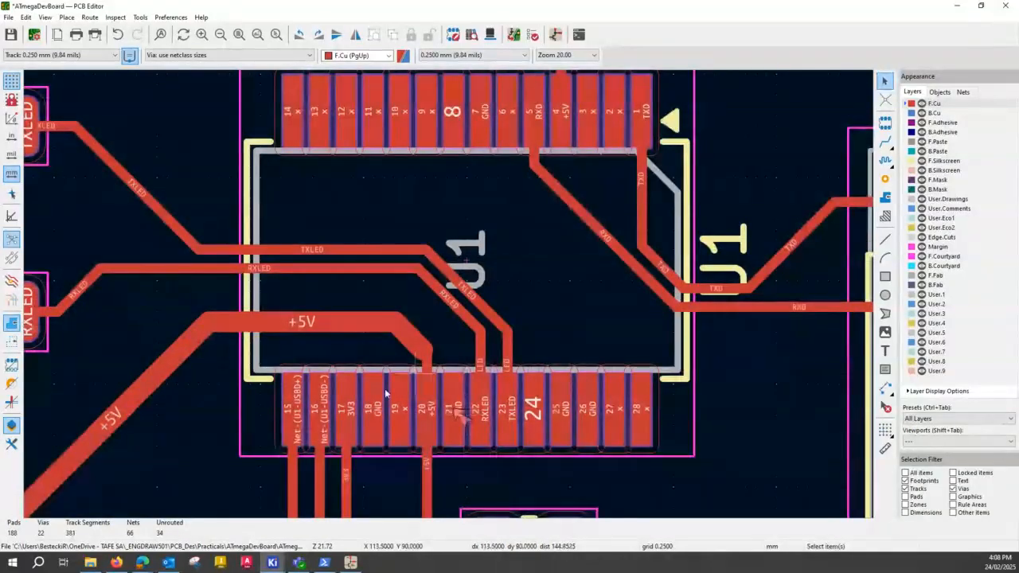
Save the board, delete all DRC markers and rerun the check with zones refilled
{"action": "left_click", "coordinate": [15, 35]}
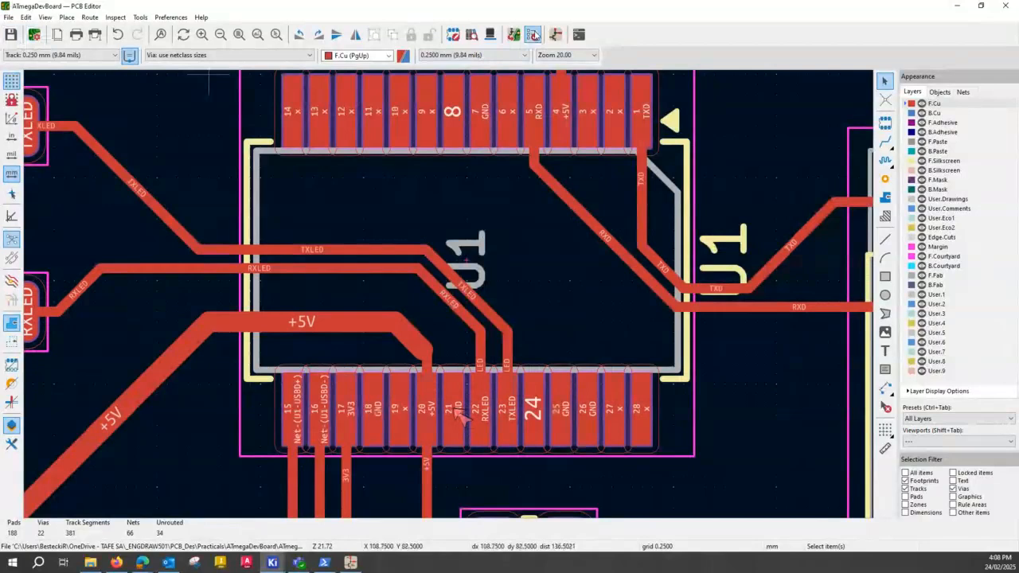
{"action": "left_click", "coordinate": [532, 34]}
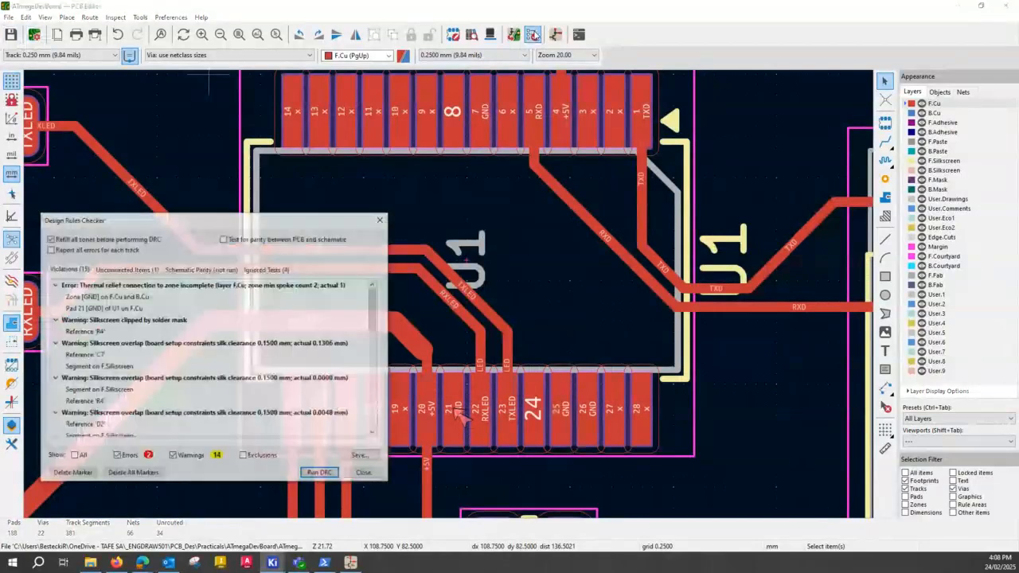
{"action": "left_click", "coordinate": [132, 473]}
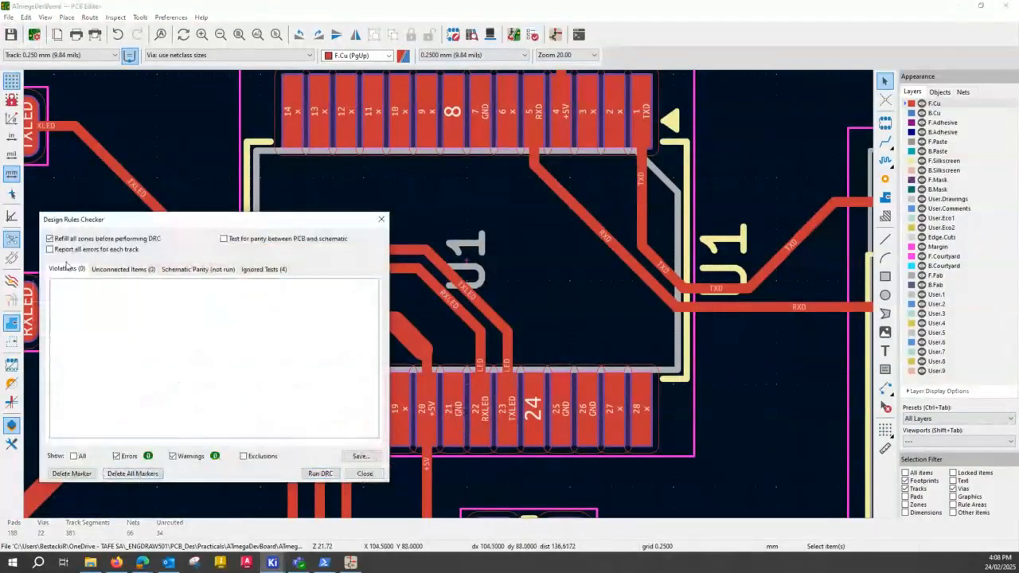
{"action": "left_click", "coordinate": [319, 474]}
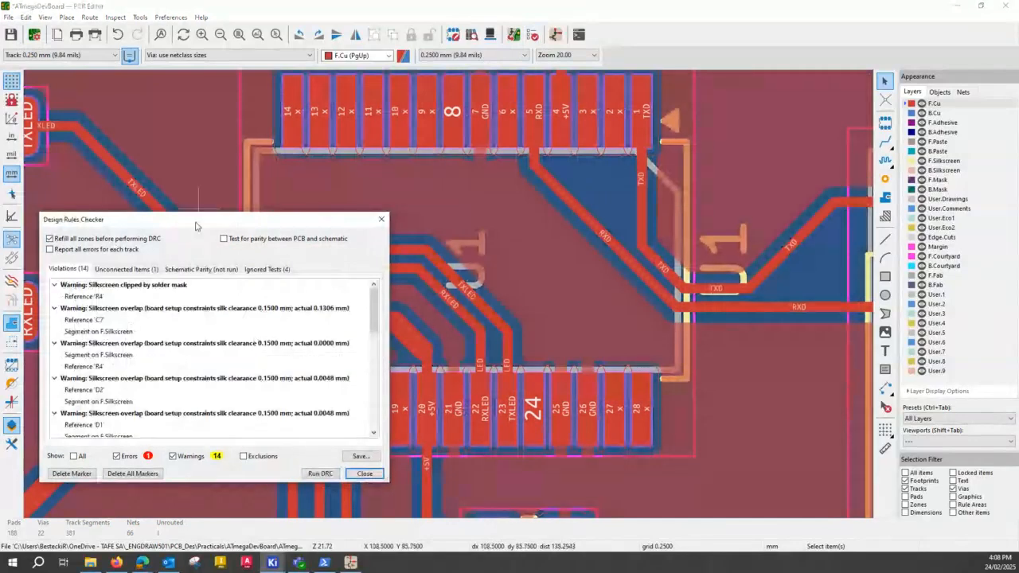
Locate the clipped silkscreen reference R4 on the board and review the remaining silkscreen overlap warnings
{"action": "left_click_drag", "start_coordinate": [196, 226], "coordinate": [174, 158]}
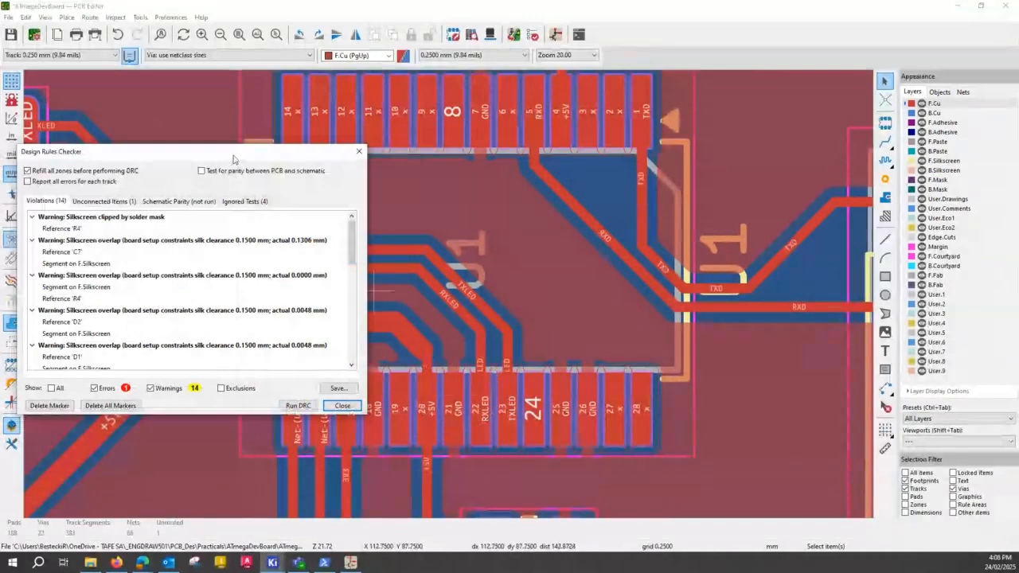
{"action": "left_click_drag", "start_coordinate": [233, 159], "coordinate": [318, 160]}
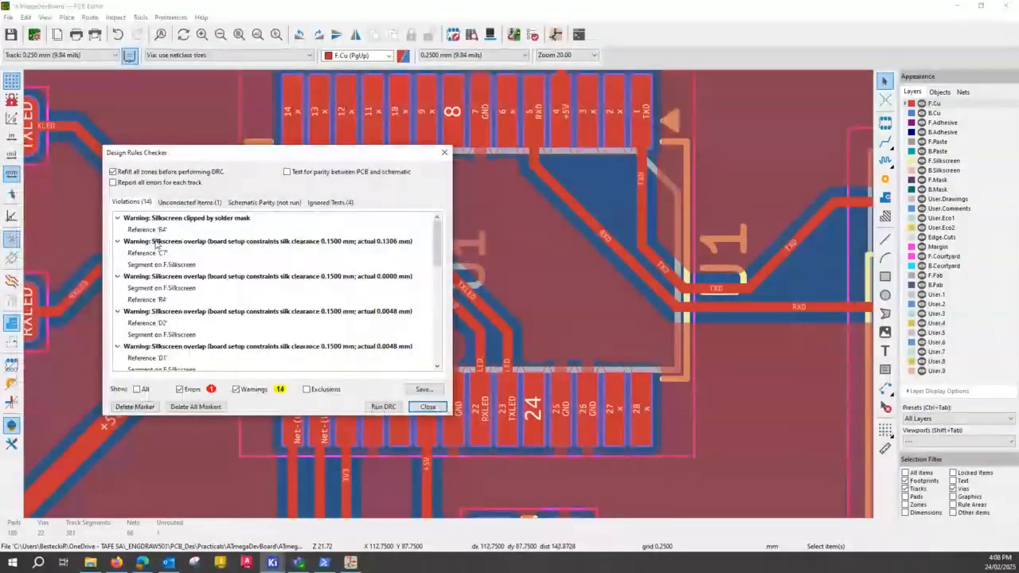
{"action": "left_click", "coordinate": [152, 230]}
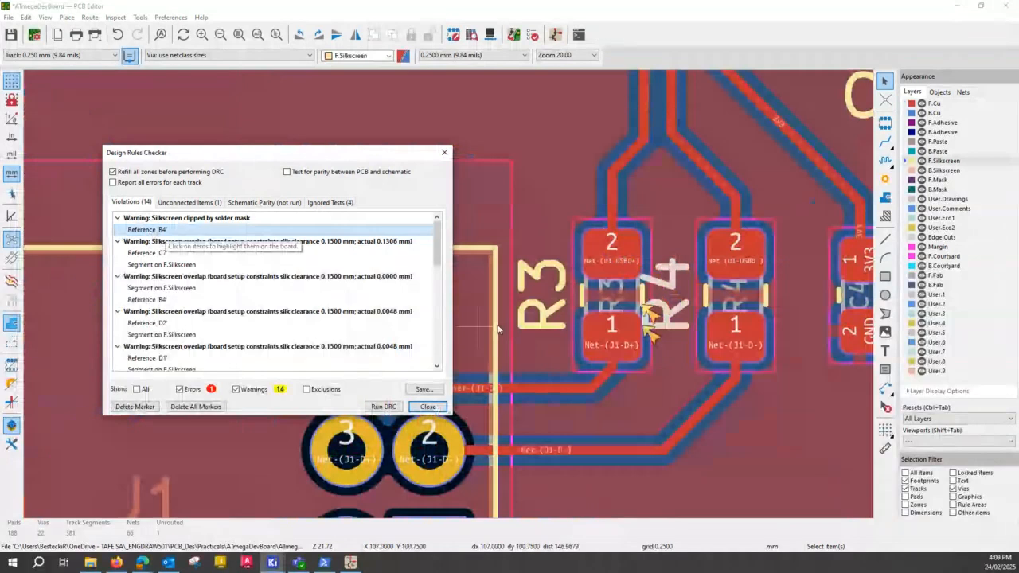
{"action": "key", "text": "ctrl"}
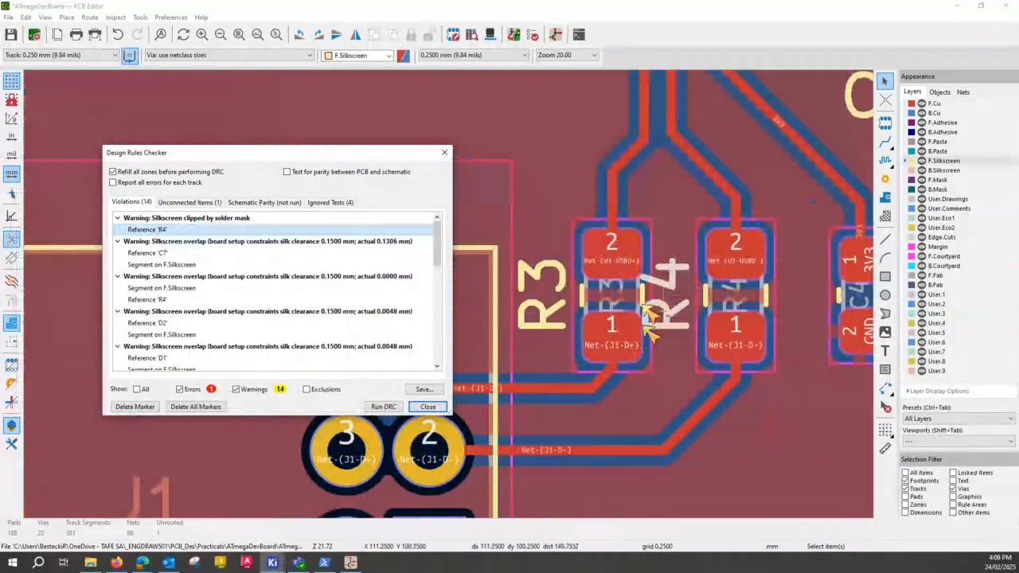
{"action": "scroll", "coordinate": [221, 335], "scroll_direction": "down", "scroll_amount": 4}
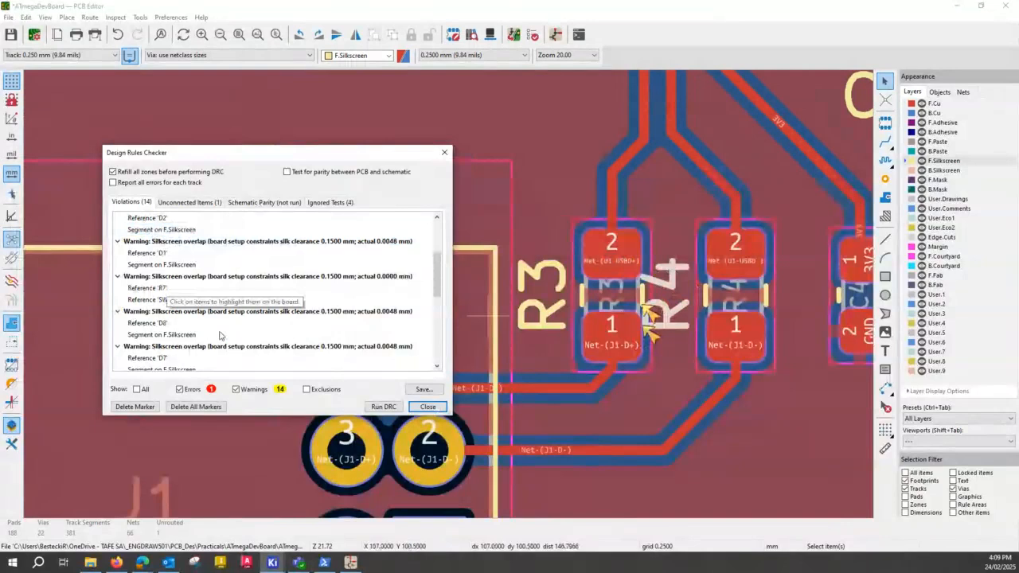
{"action": "scroll", "coordinate": [230, 337], "scroll_direction": "up", "scroll_amount": 1}
{"action": "scroll", "coordinate": [231, 319], "scroll_direction": "up", "scroll_amount": 3}
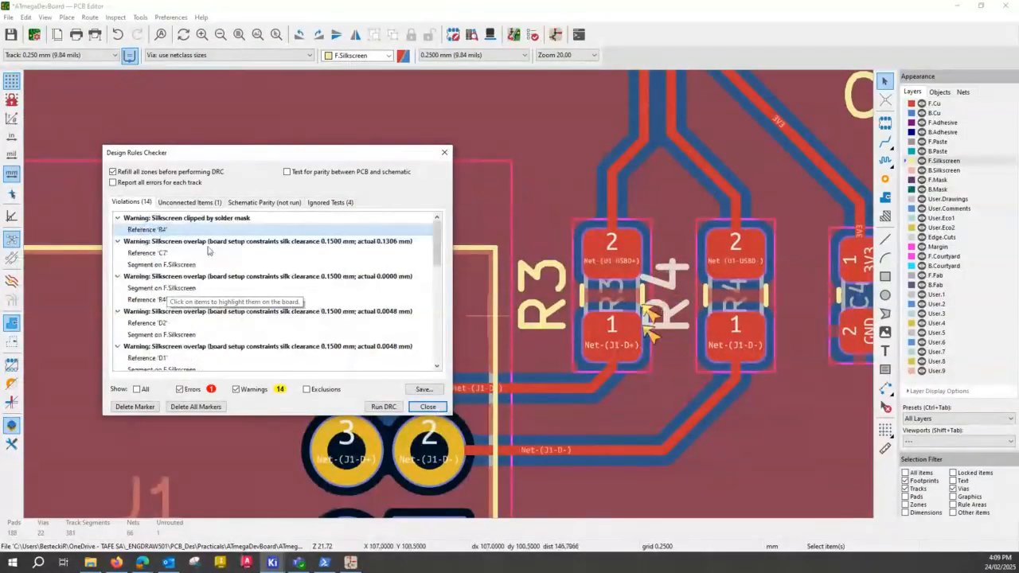
Locate both GND zone items of the missing-connection error on the board, then close the design rules checker
{"action": "left_click", "coordinate": [191, 204]}
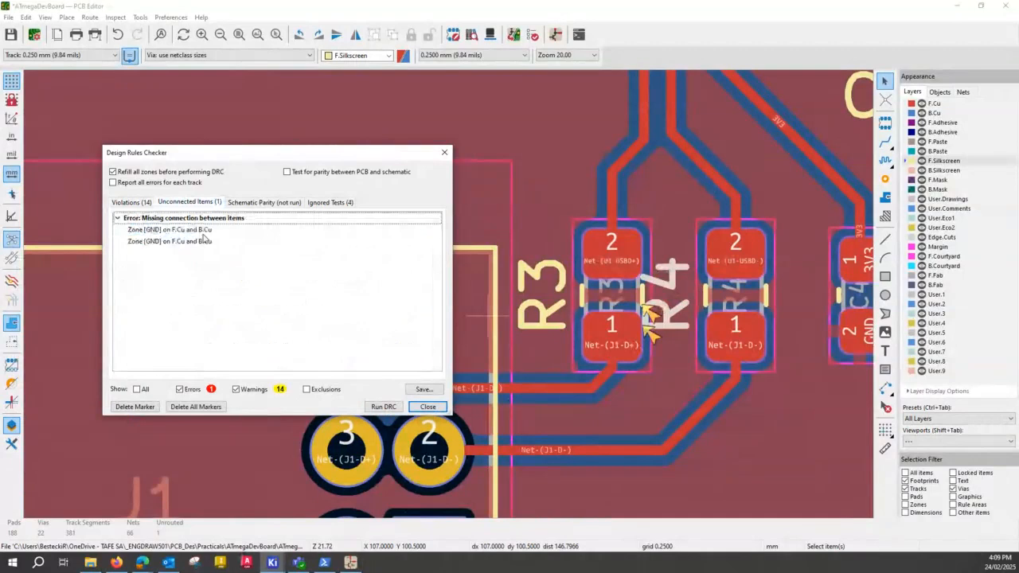
{"action": "left_click", "coordinate": [196, 230]}
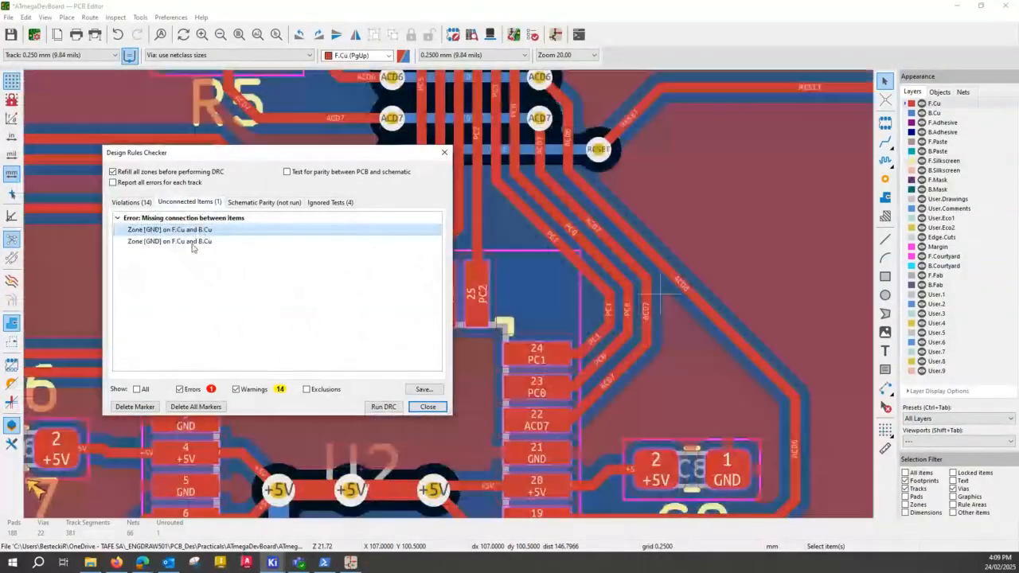
{"action": "left_click", "coordinate": [191, 241]}
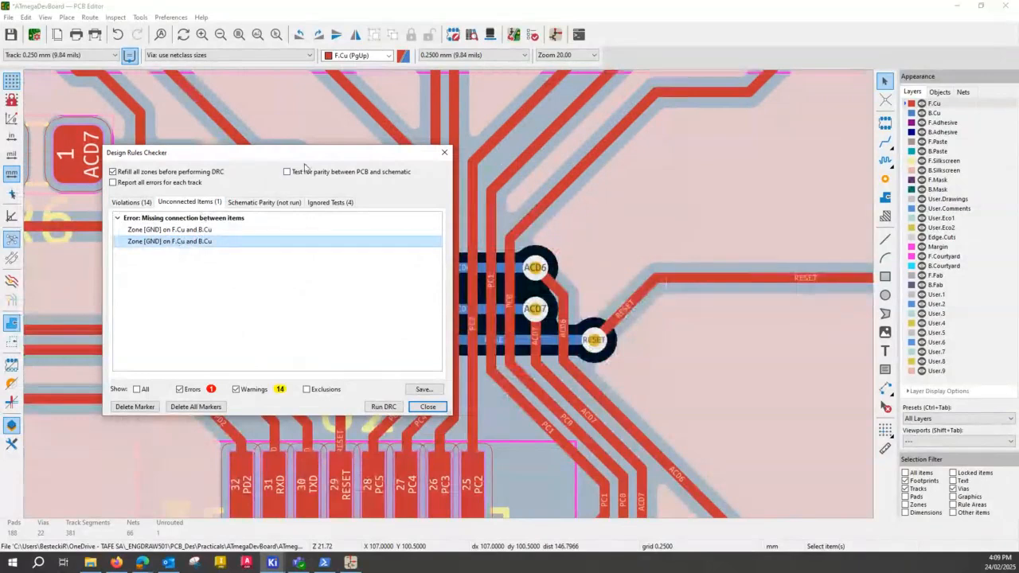
{"action": "left_click_drag", "start_coordinate": [310, 154], "coordinate": [226, 165]}
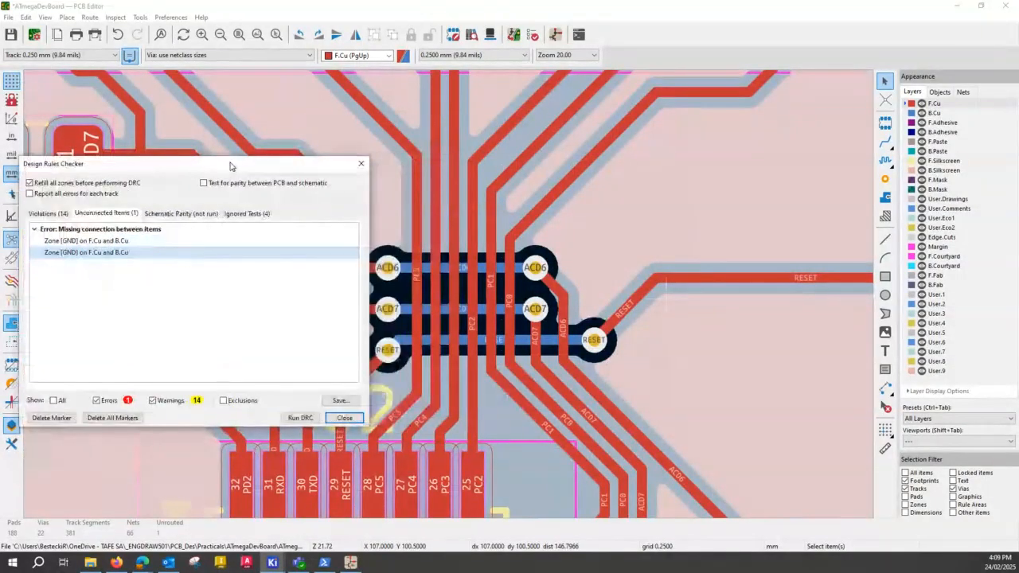
{"action": "left_click", "coordinate": [109, 241]}
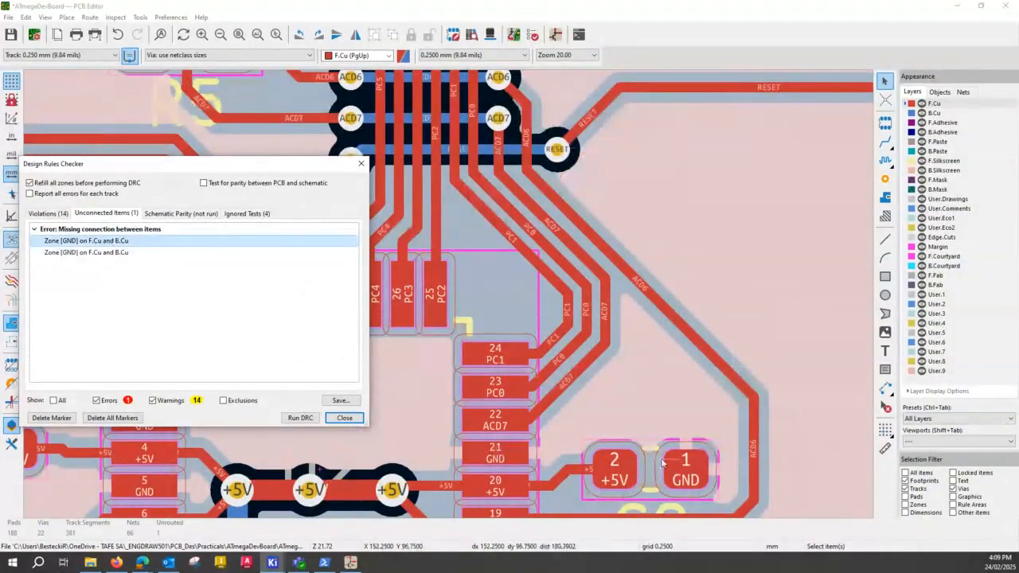
{"action": "left_click", "coordinate": [344, 419]}
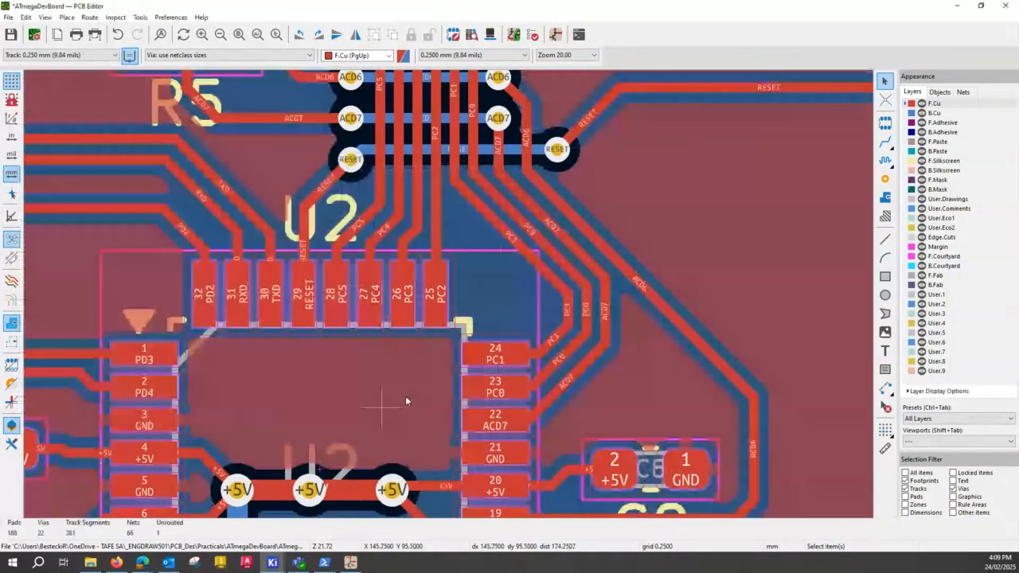
Save the board and unfill all copper zones so only their outlines are drawn
{"action": "left_click", "coordinate": [238, 35]}
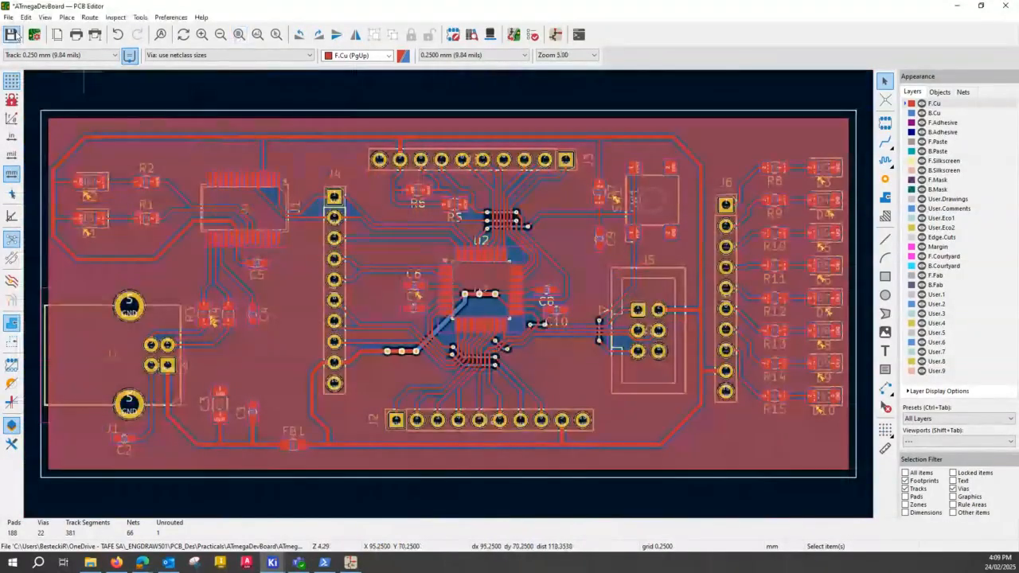
{"action": "left_click", "coordinate": [12, 35]}
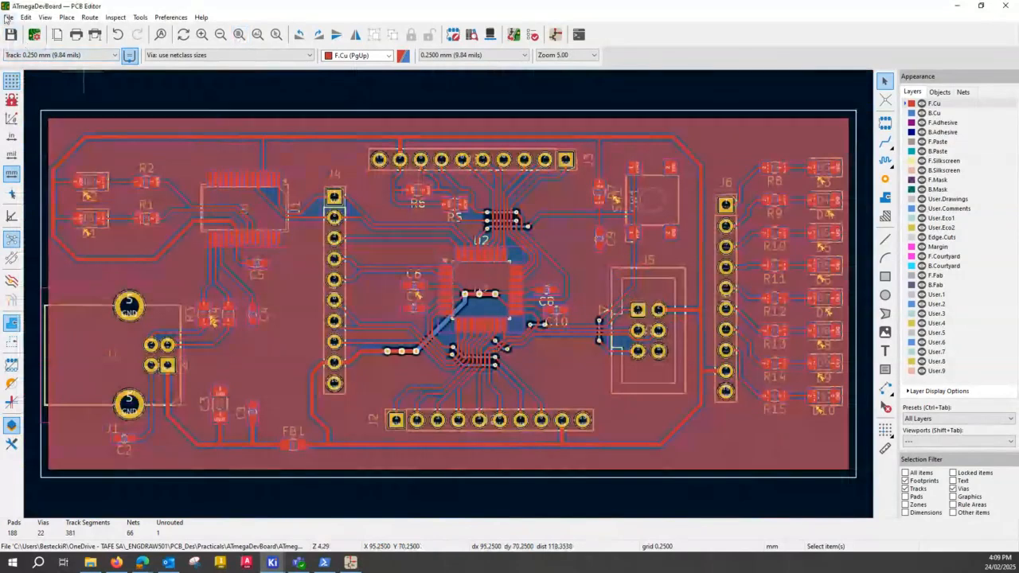
{"action": "left_click", "coordinate": [8, 18]}
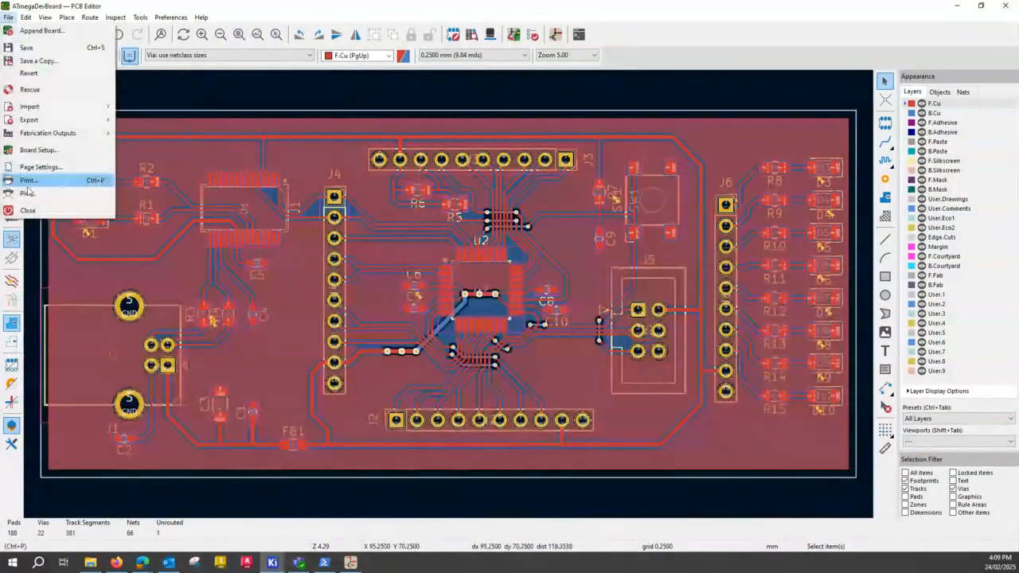
{"action": "mouse_move", "coordinate": [45, 123]}
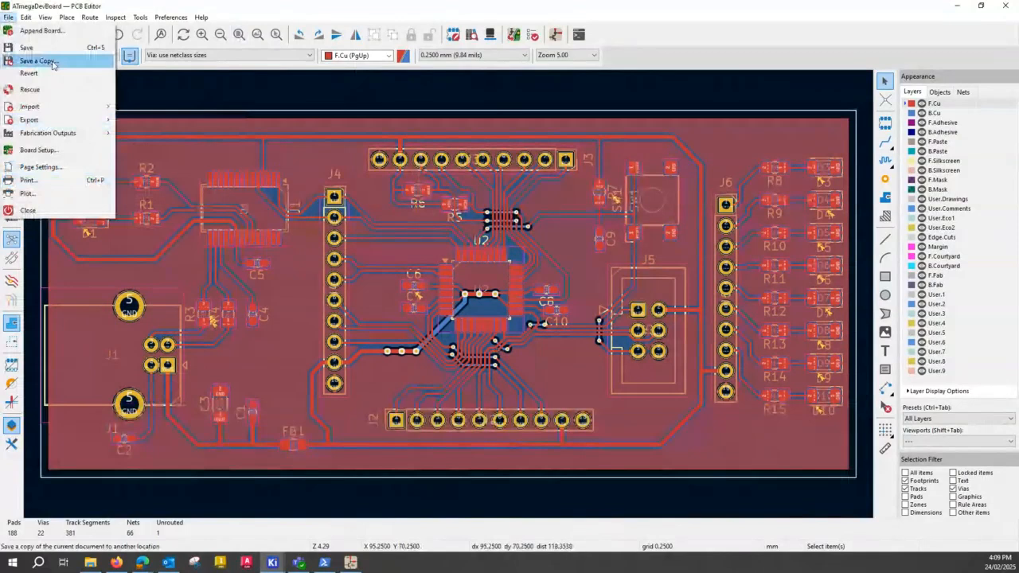
{"action": "left_click", "coordinate": [73, 270]}
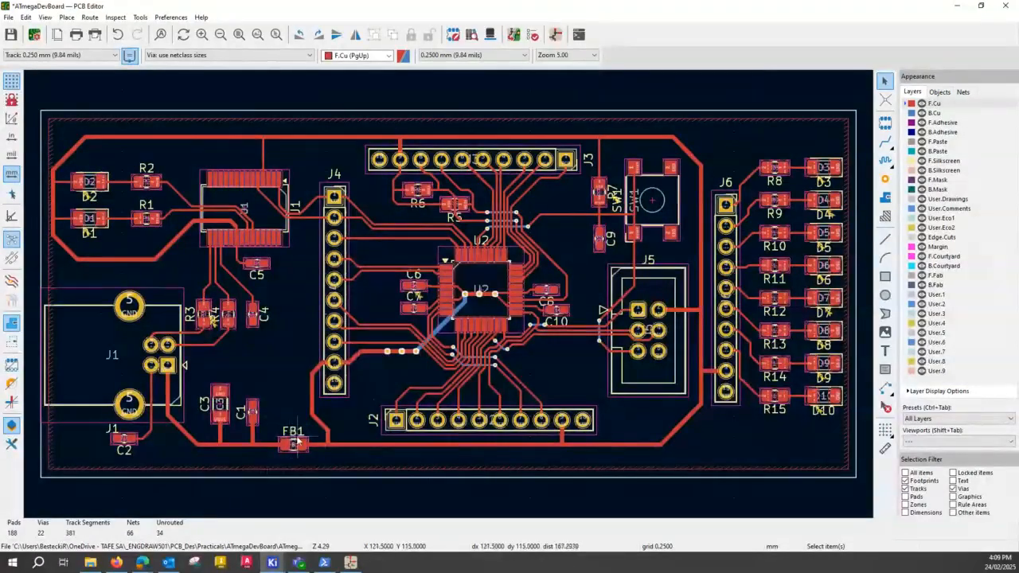
{"action": "left_click", "coordinate": [238, 413]}
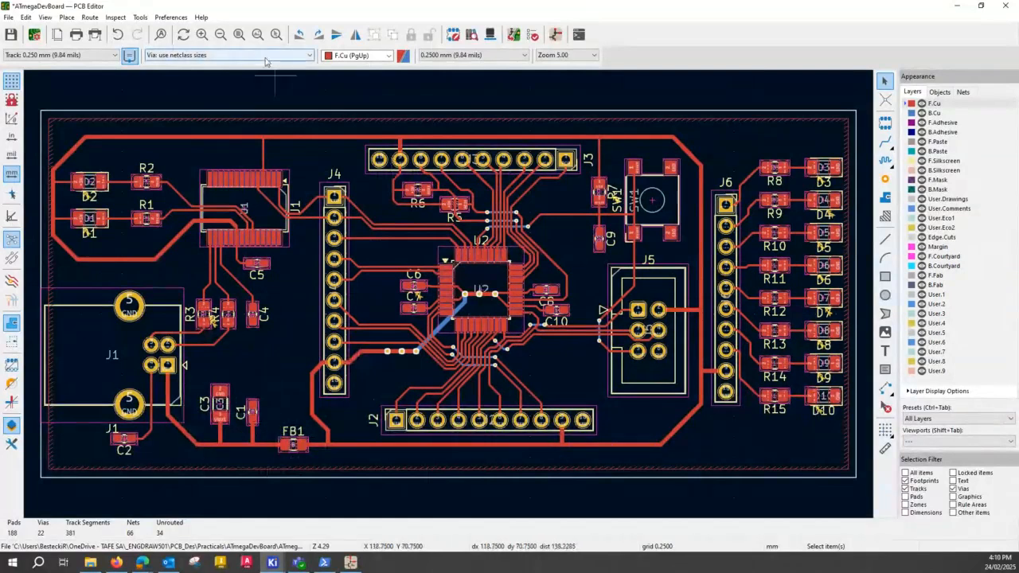
Set the grid to 0.1000 mm and enable all item types in the selection filter
{"action": "left_click", "coordinate": [516, 55]}
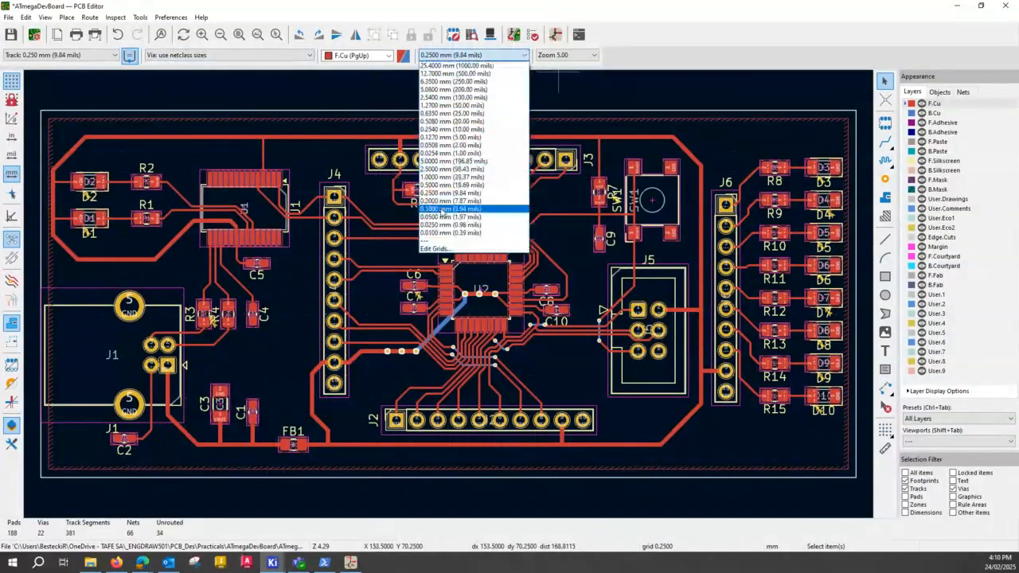
{"action": "left_click", "coordinate": [443, 209]}
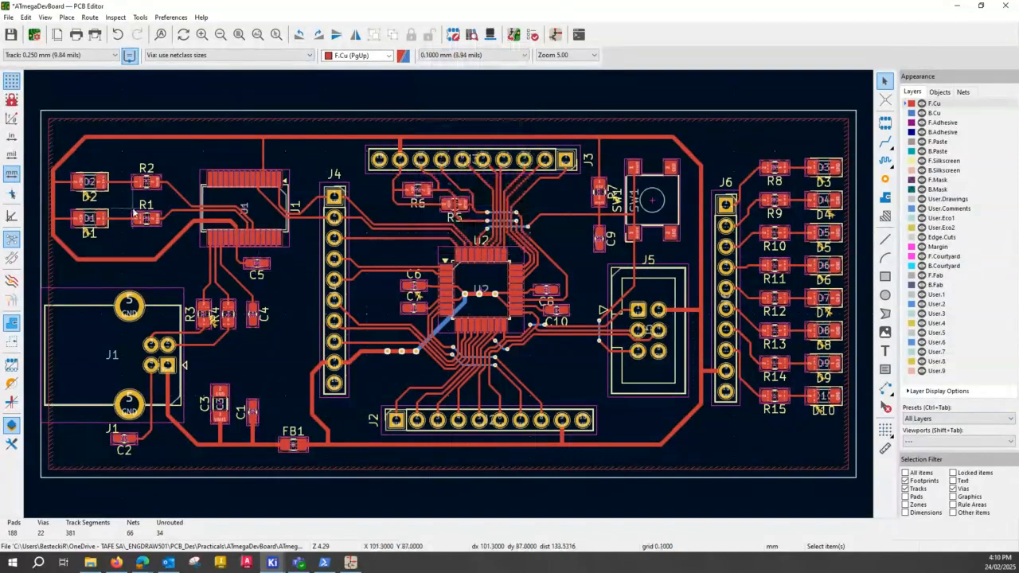
{"action": "scroll", "coordinate": [137, 213], "scroll_direction": "up", "scroll_amount": 2}
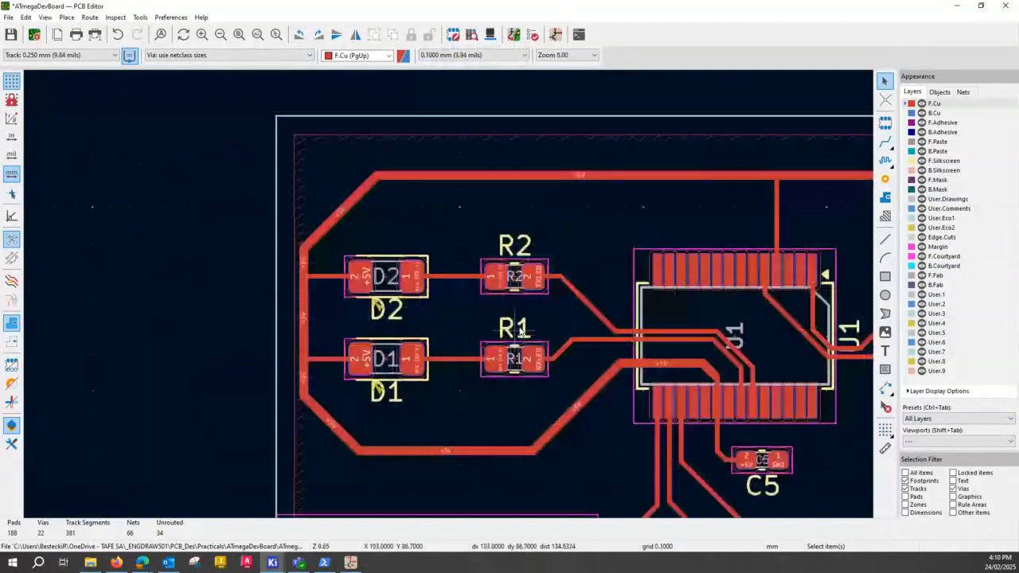
{"action": "scroll", "coordinate": [522, 330], "scroll_direction": "up", "scroll_amount": 2}
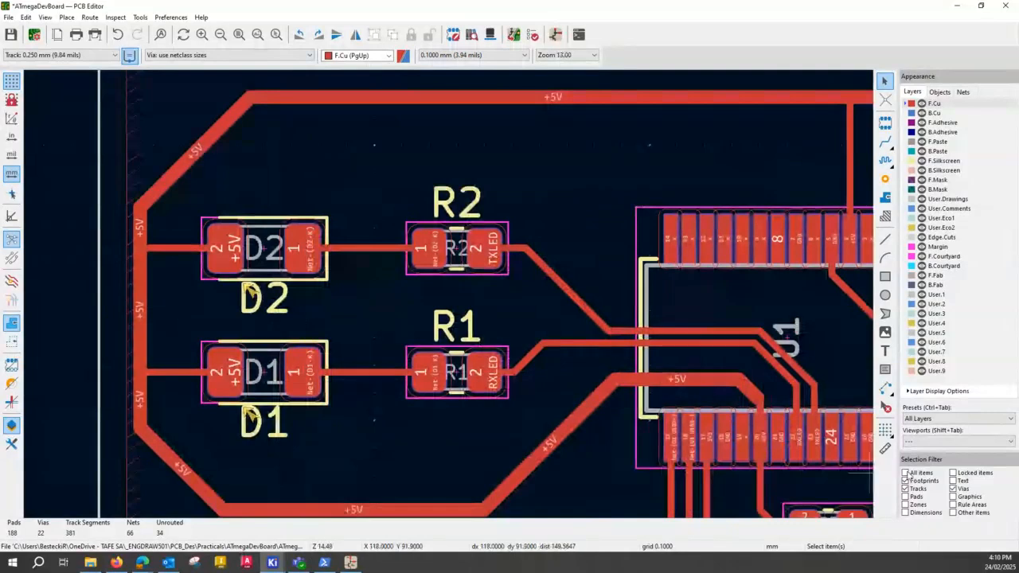
{"action": "left_click", "coordinate": [906, 474]}
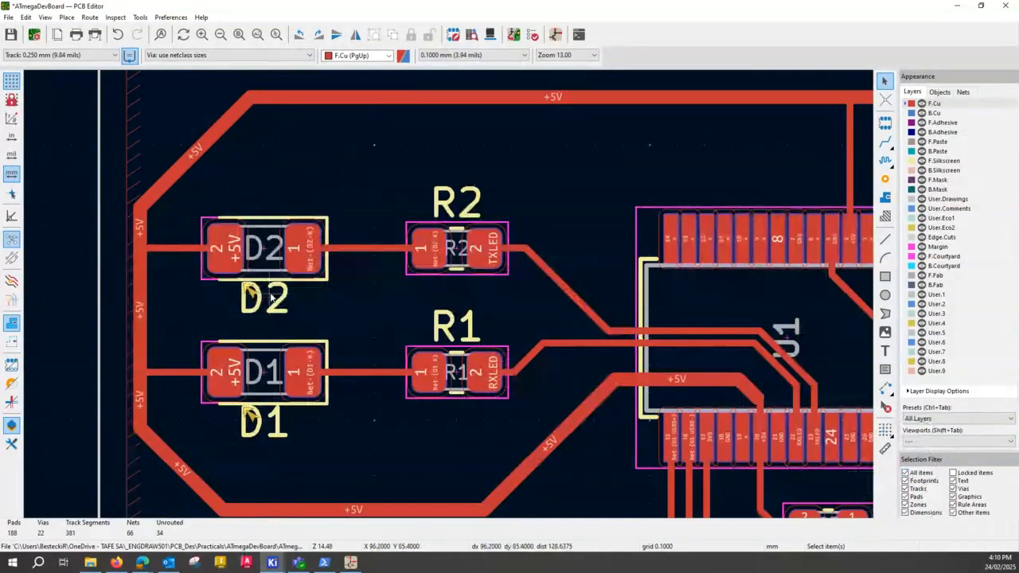
Move the silkscreen references D2 and D1 above their footprints and nudge R2 and R1 slightly away from their resistors
{"action": "left_click", "coordinate": [282, 312]}
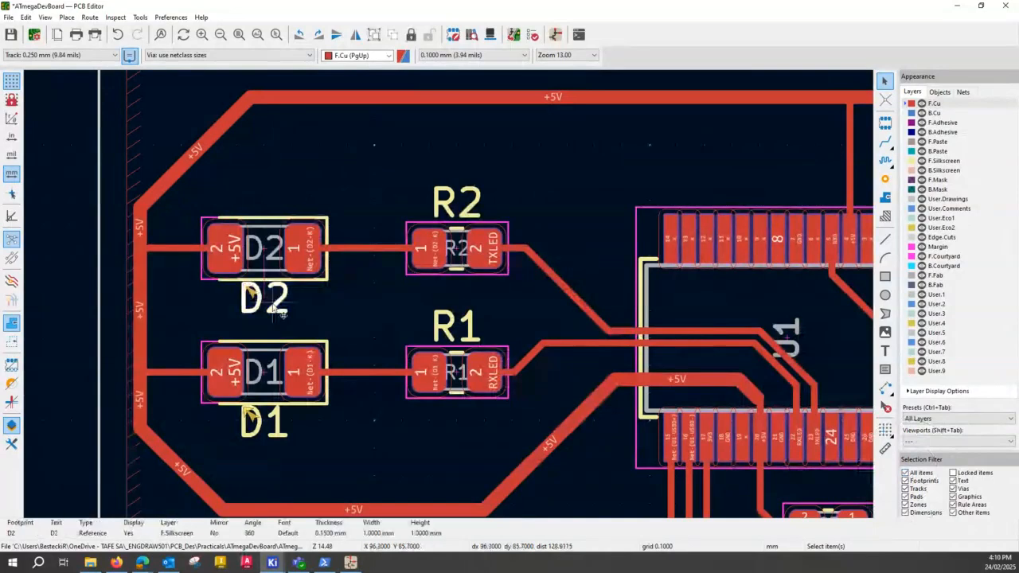
{"action": "left_click_drag", "start_coordinate": [273, 305], "coordinate": [265, 188]}
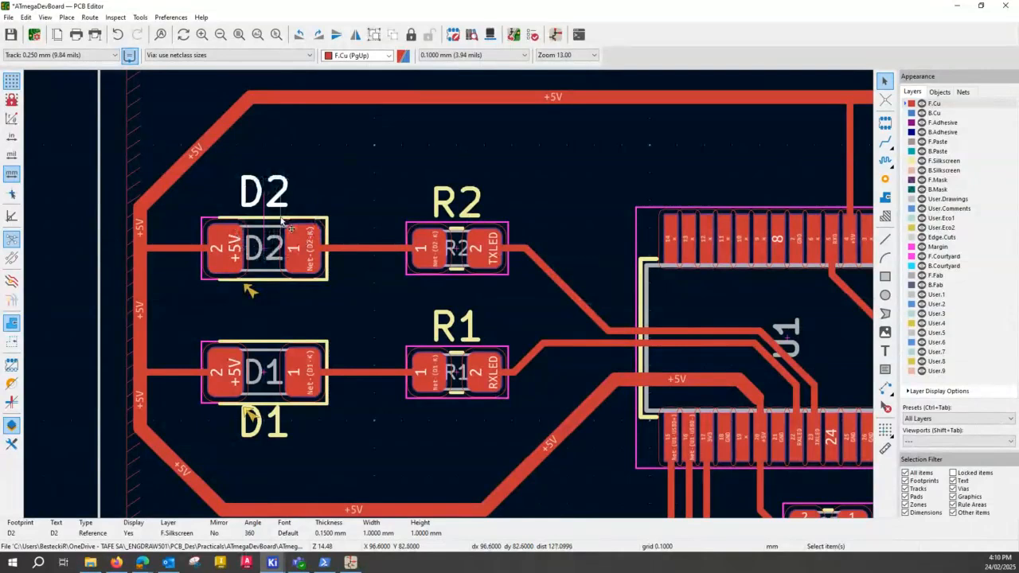
{"action": "left_click", "coordinate": [467, 221]}
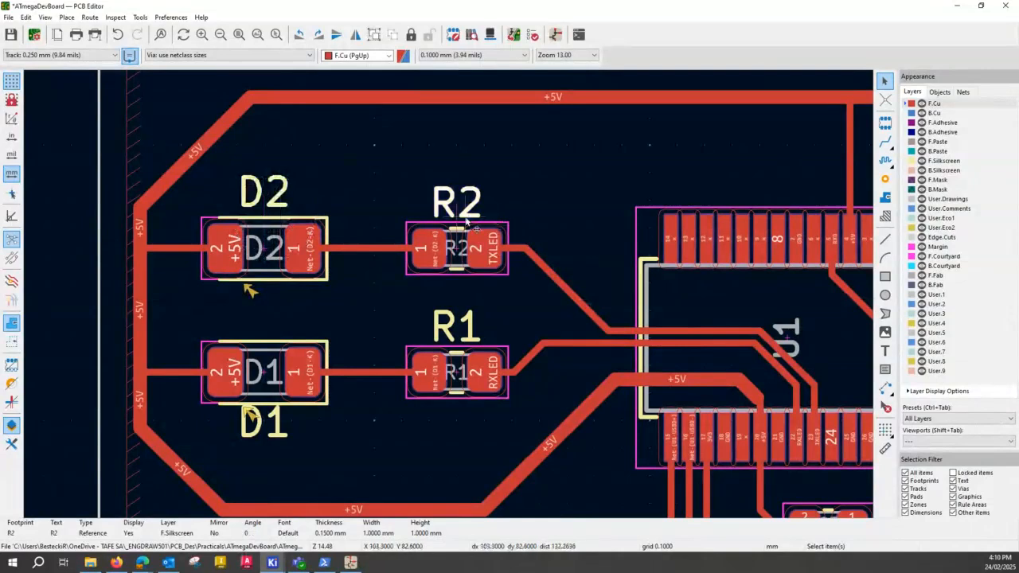
{"action": "left_click_drag", "start_coordinate": [467, 221], "coordinate": [464, 205]}
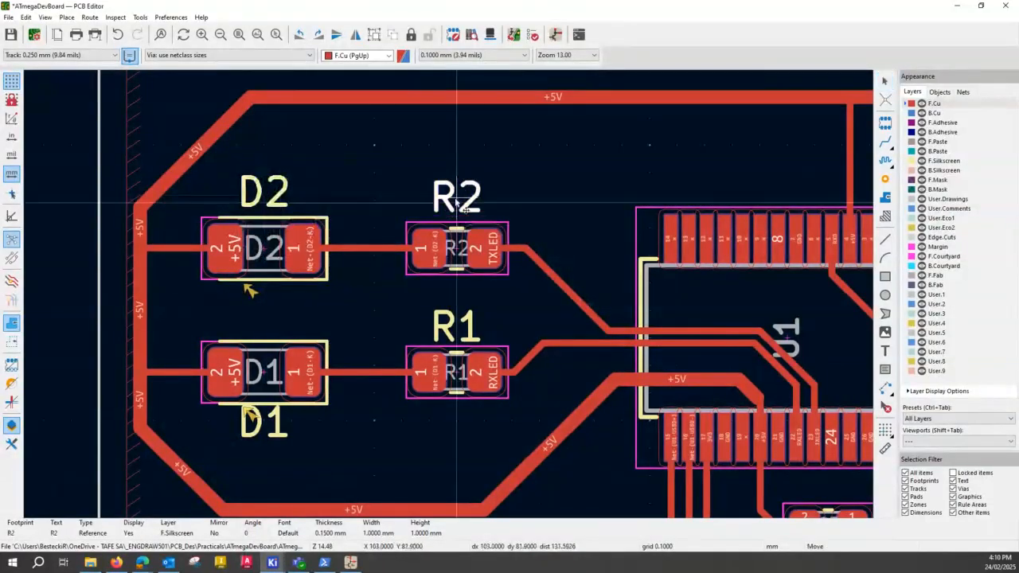
{"action": "left_click", "coordinate": [468, 331]}
{"action": "left_click_drag", "start_coordinate": [468, 332], "coordinate": [466, 326]}
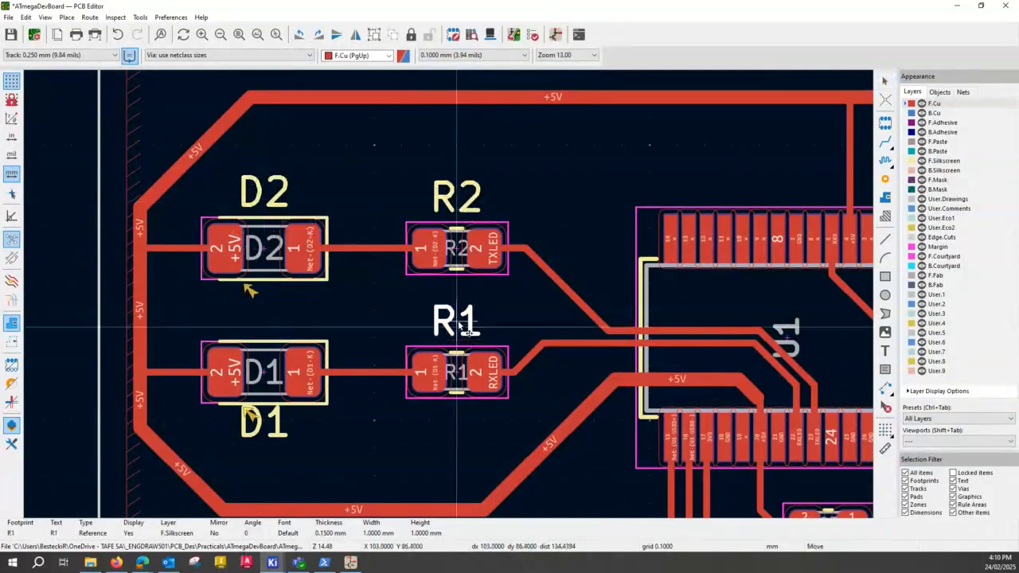
{"action": "left_click", "coordinate": [468, 329]}
{"action": "left_click", "coordinate": [251, 426]}
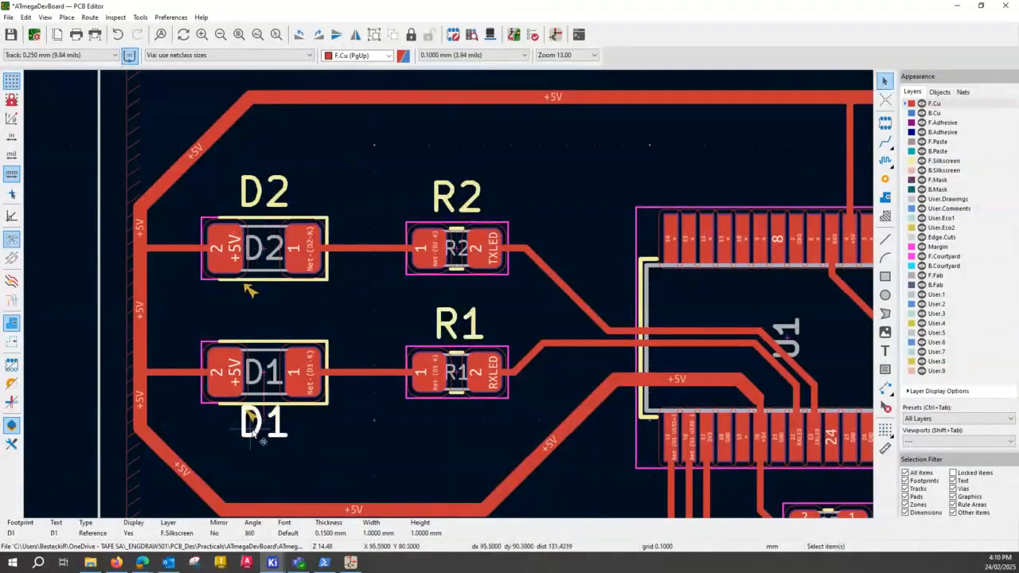
{"action": "left_click_drag", "start_coordinate": [251, 426], "coordinate": [269, 325]}
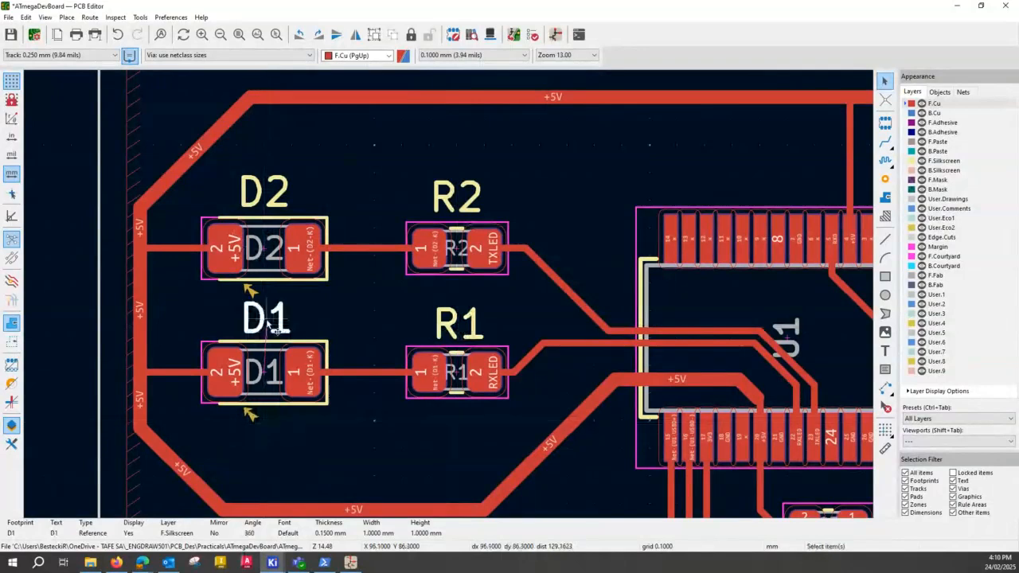
Move the silkscreen reference U1 up beside its footprint, clear of the TXD track
{"action": "scroll", "coordinate": [755, 307], "scroll_direction": "down", "scroll_amount": 2}
{"action": "scroll", "coordinate": [754, 307], "scroll_direction": "up", "scroll_amount": 3}
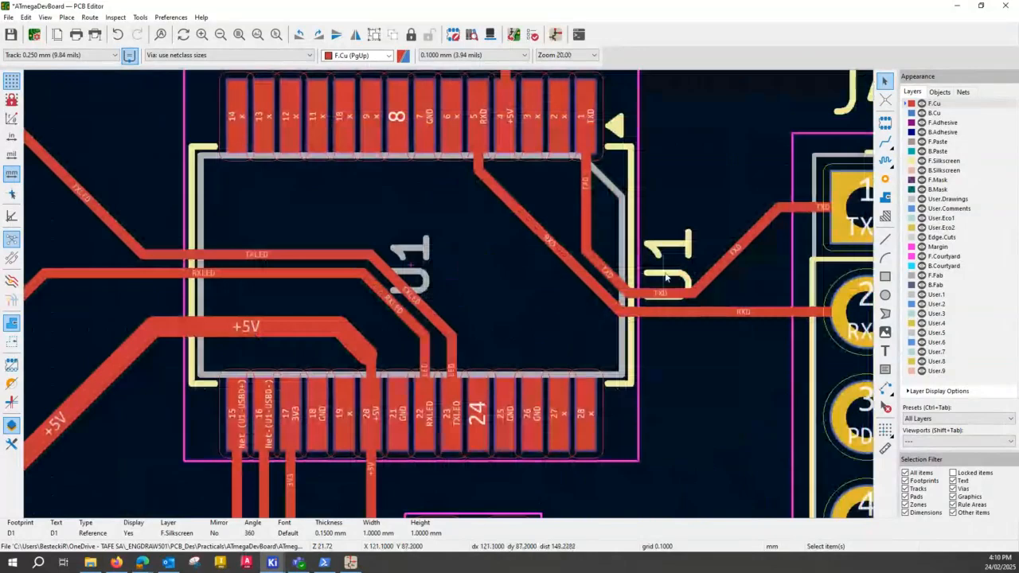
{"action": "left_click_drag", "start_coordinate": [666, 277], "coordinate": [677, 203]}
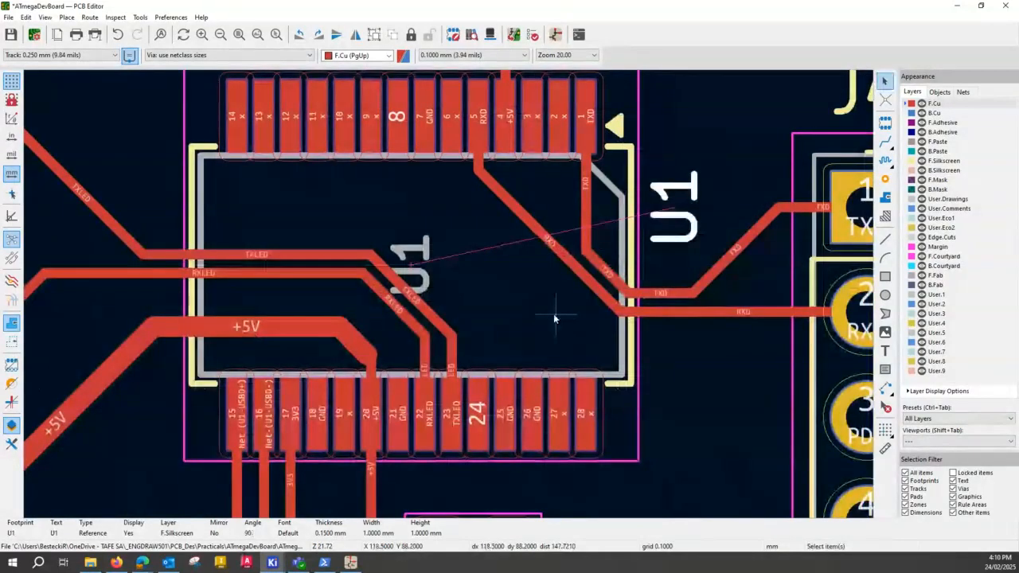
{"action": "left_click", "coordinate": [414, 255]}
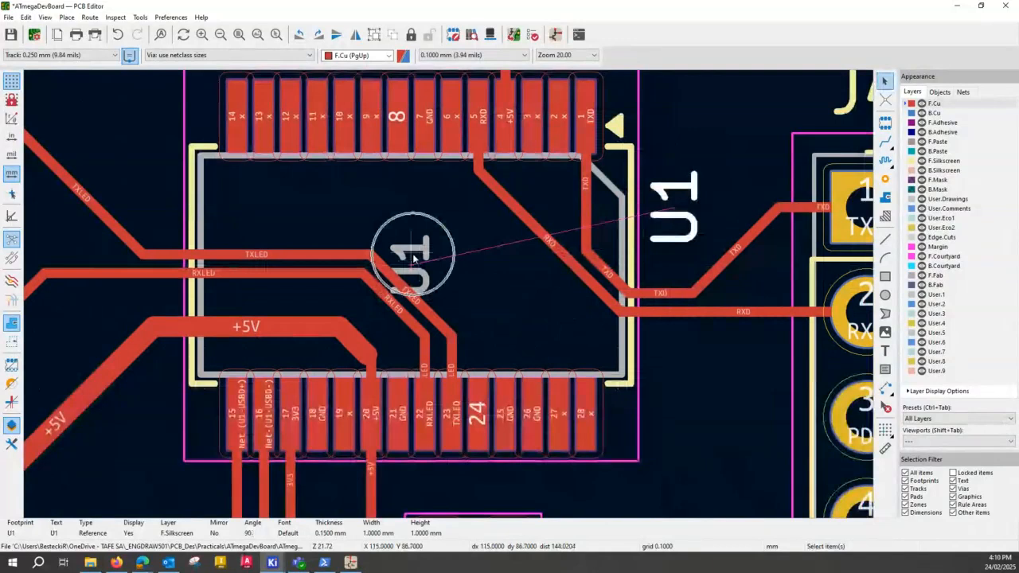
{"action": "left_click", "coordinate": [673, 196]}
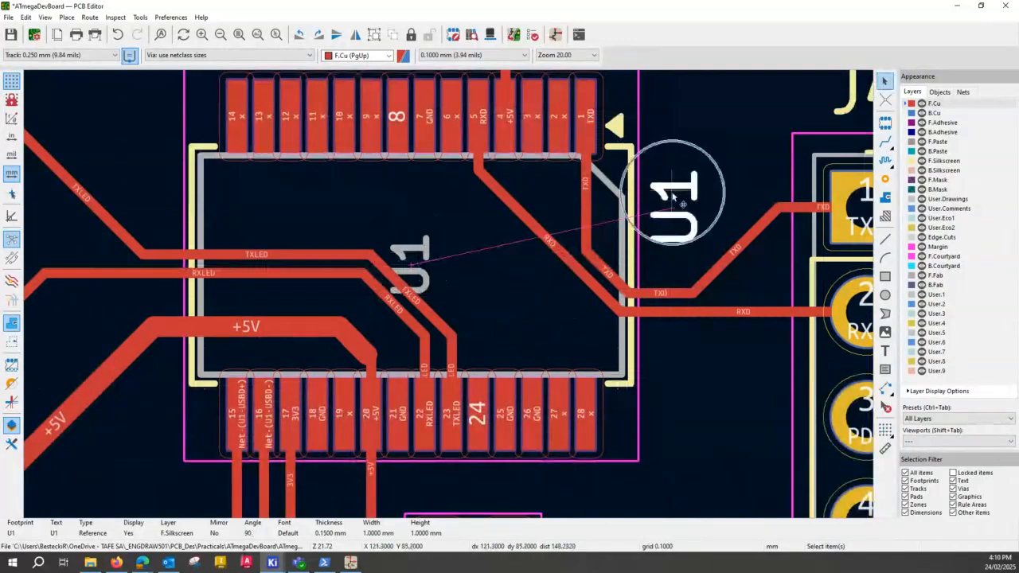
Nudge the silkscreen reference C5 slightly farther below its capacitor
{"action": "scroll", "coordinate": [673, 196], "scroll_direction": "down", "scroll_amount": 3}
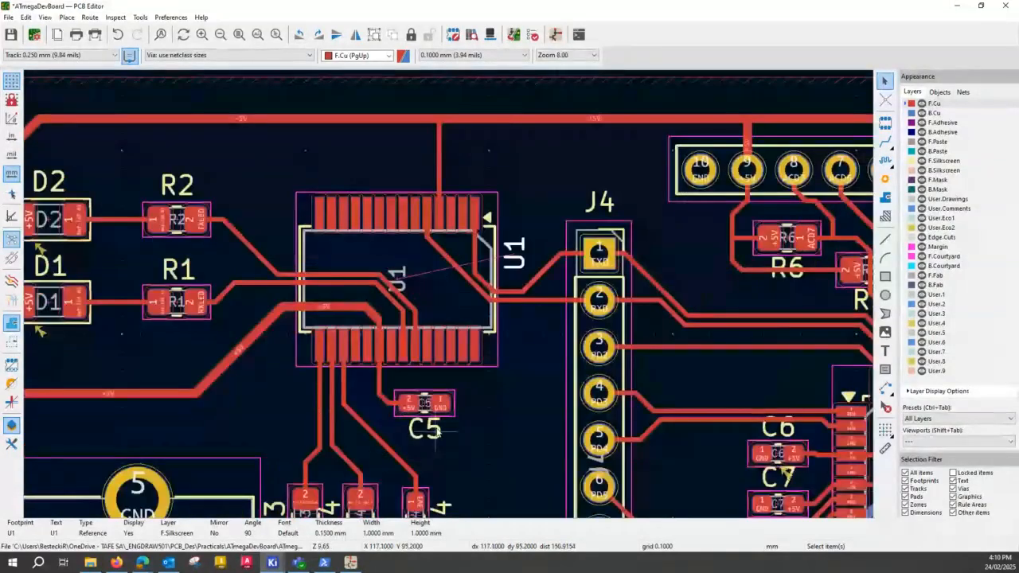
{"action": "scroll", "coordinate": [436, 432], "scroll_direction": "up", "scroll_amount": 2}
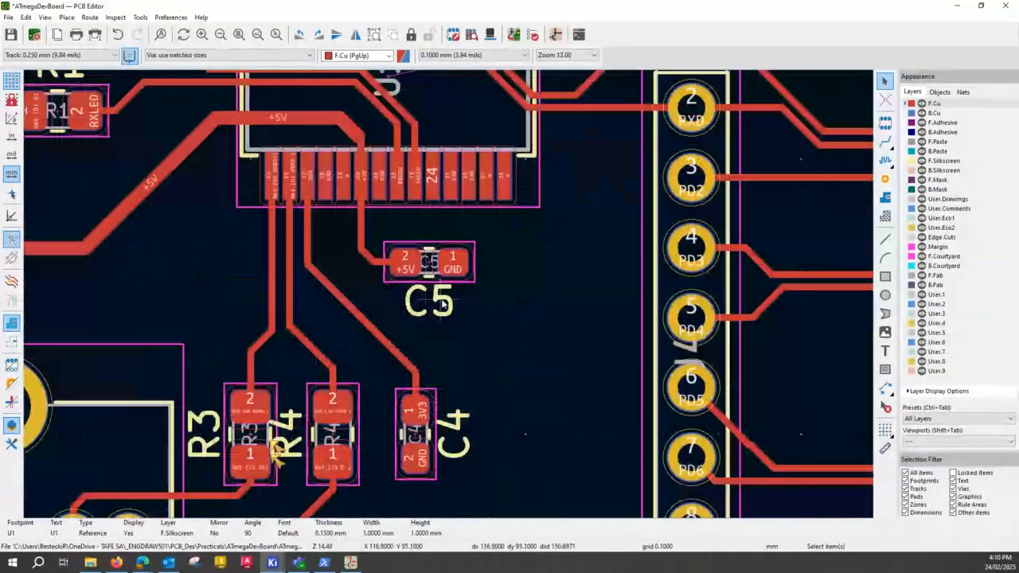
{"action": "key", "text": "m"}
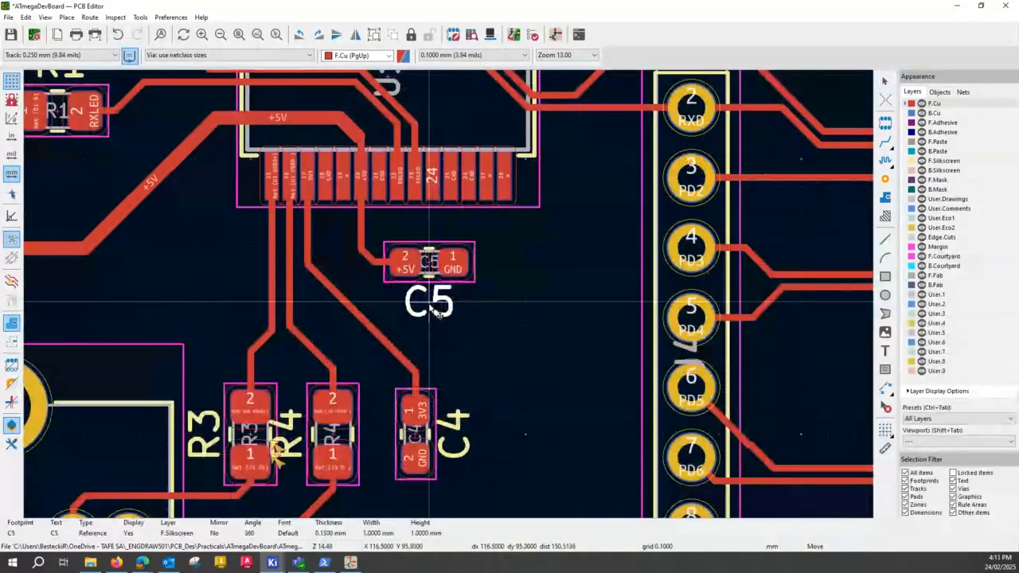
{"action": "left_click", "coordinate": [436, 314]}
Move the silkscreen reference R4 slightly away from the R3 outline, into the gap between the two resistors
{"action": "scroll", "coordinate": [274, 450], "scroll_direction": "up", "scroll_amount": 1}
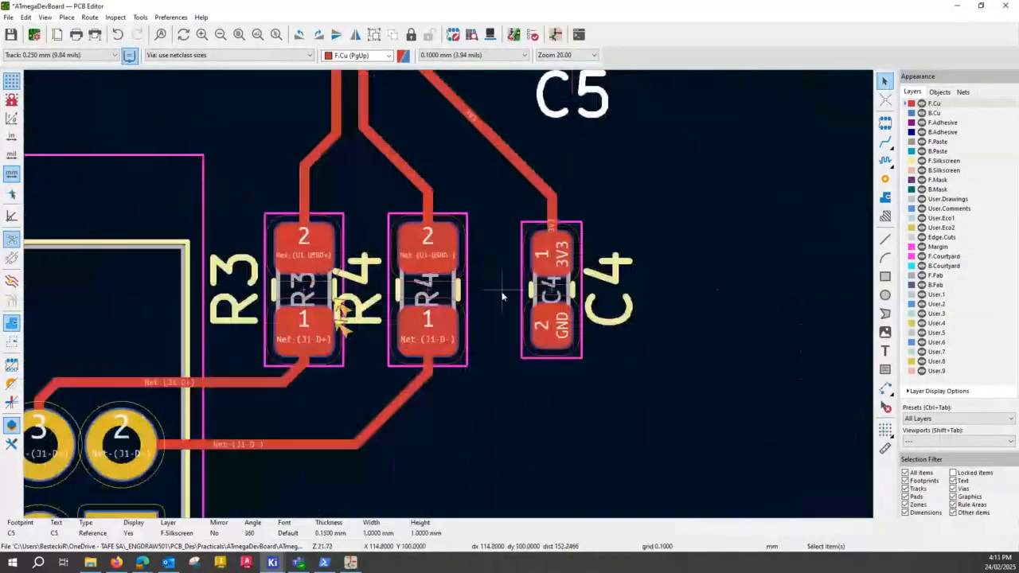
{"action": "scroll", "coordinate": [358, 307], "scroll_direction": "up", "scroll_amount": 2}
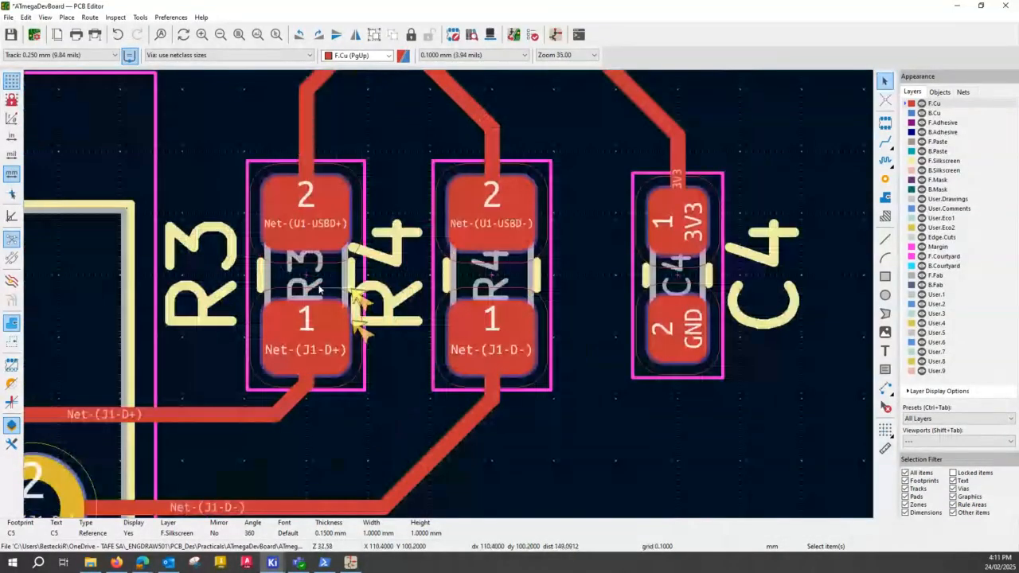
{"action": "left_click", "coordinate": [213, 281]}
{"action": "left_click", "coordinate": [394, 303]}
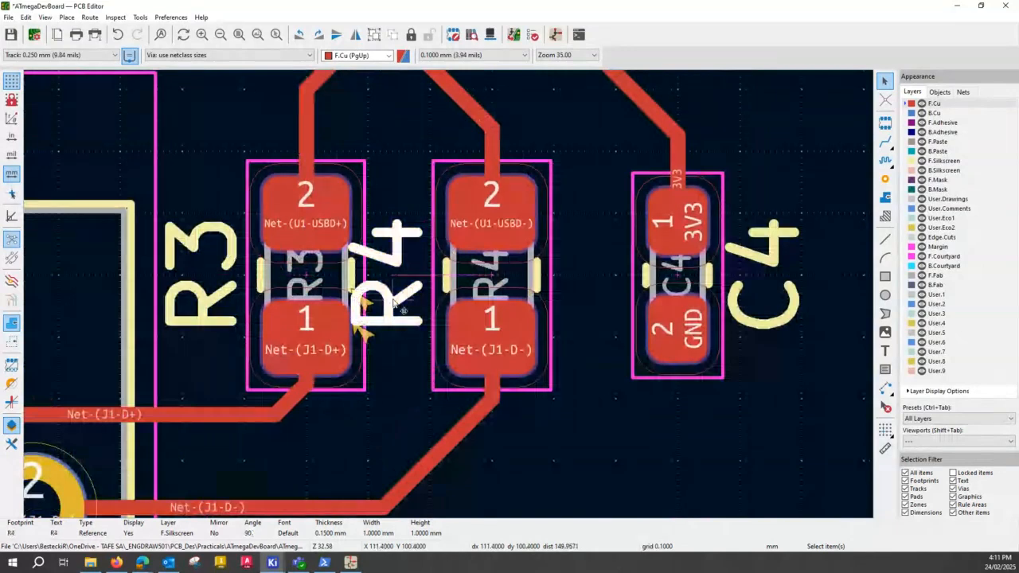
{"action": "left_click_drag", "start_coordinate": [394, 301], "coordinate": [403, 274]}
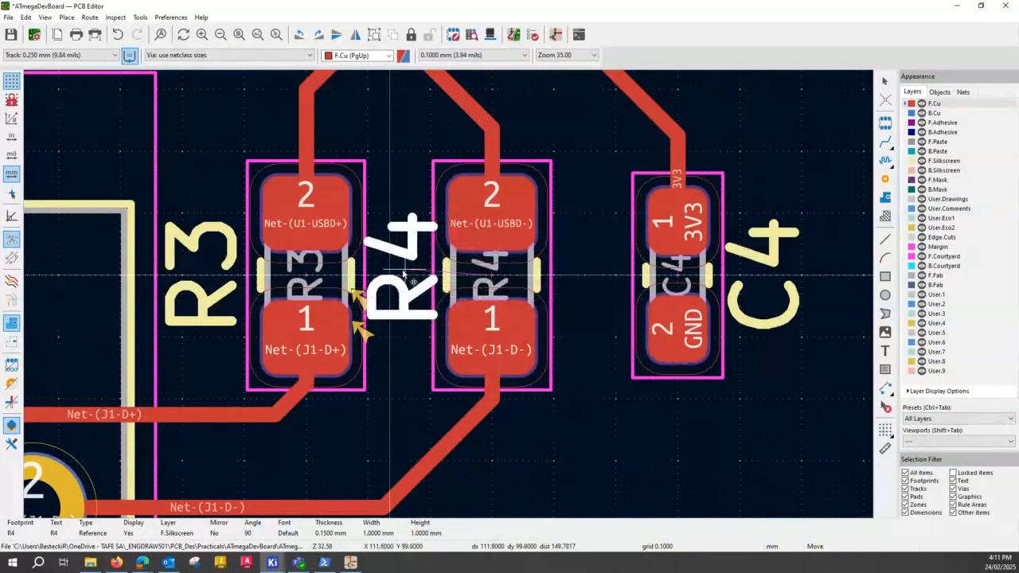
{"action": "left_click_drag", "start_coordinate": [403, 274], "coordinate": [405, 274]}
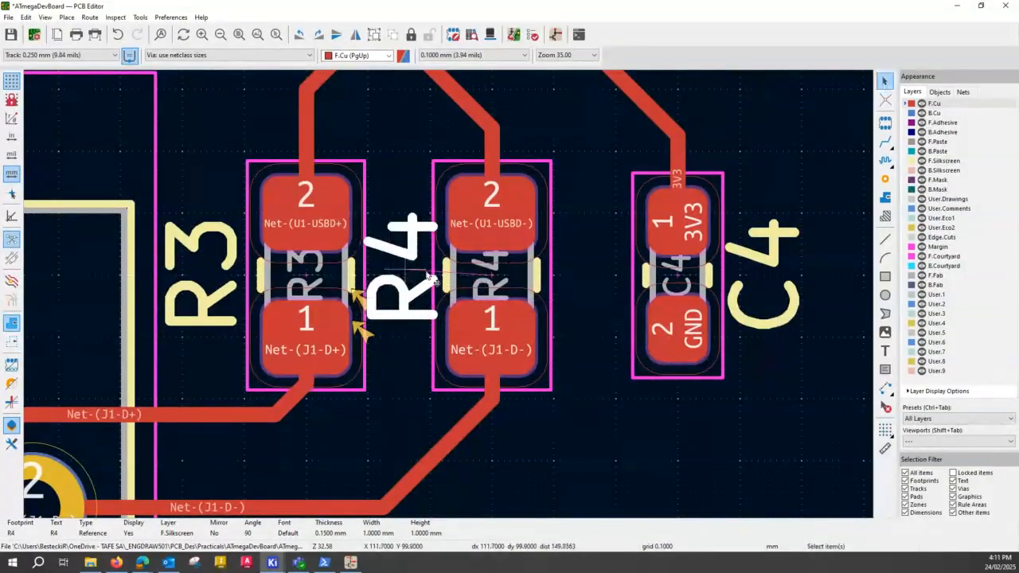
Restrict the selection filter to footprints and shift the R4 footprint about 0.1 mm farther from R3
{"action": "left_click", "coordinate": [491, 269]}
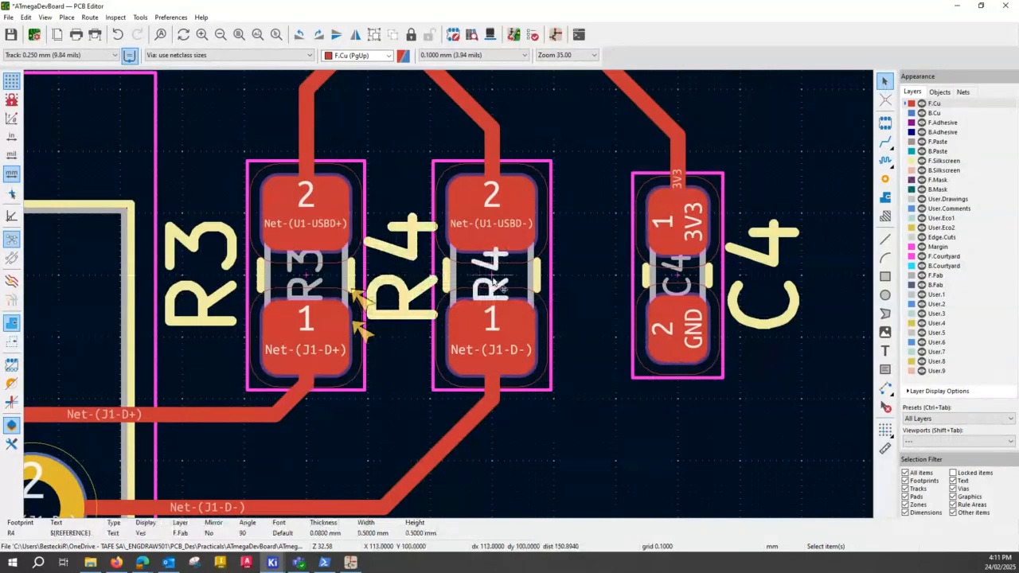
{"action": "left_click", "coordinate": [906, 473]}
{"action": "left_click", "coordinate": [905, 481]}
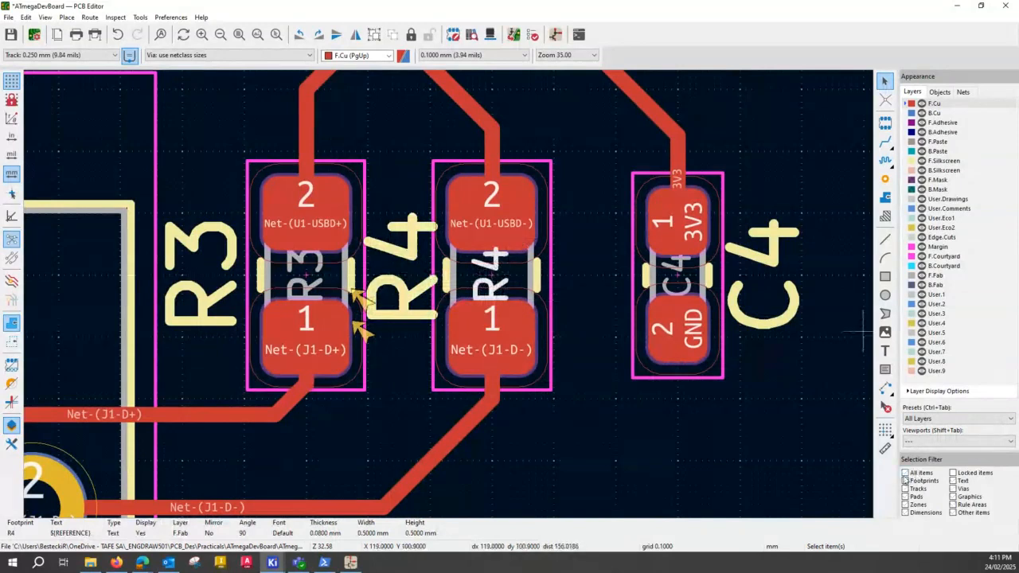
{"action": "left_click", "coordinate": [518, 283]}
{"action": "key", "text": "m"}
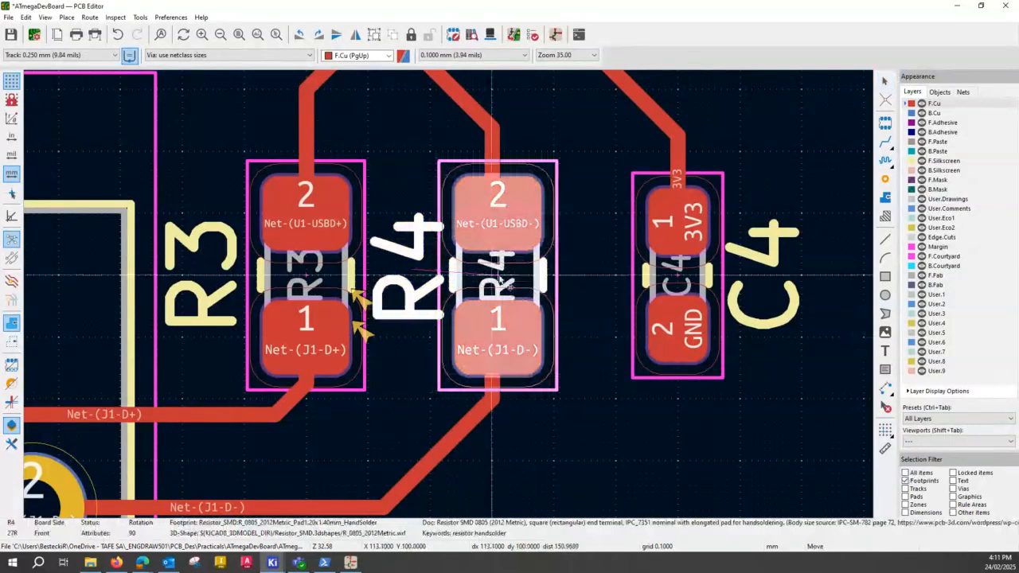
{"action": "left_click", "coordinate": [492, 276]}
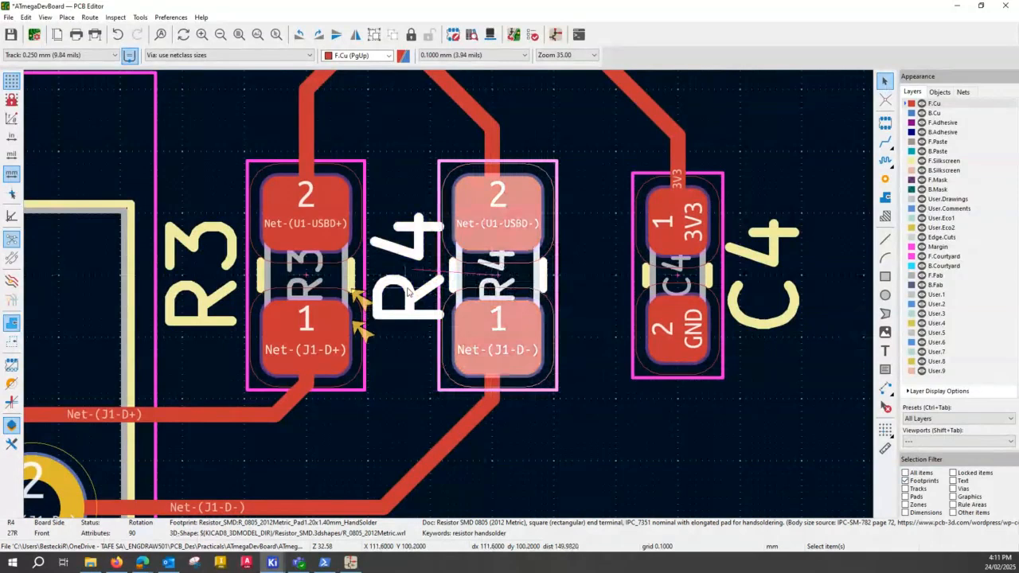
{"action": "key", "text": "Escape"}
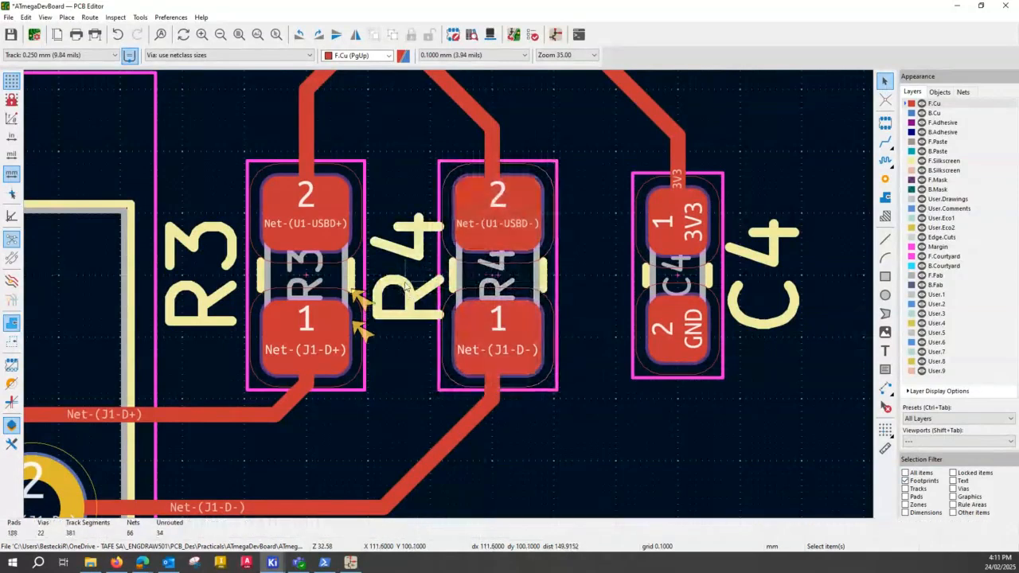
Enable all item types in the selection filter and nudge the silkscreen reference R4 slightly back toward R3, clear of both outlines
{"action": "left_click", "coordinate": [905, 473]}
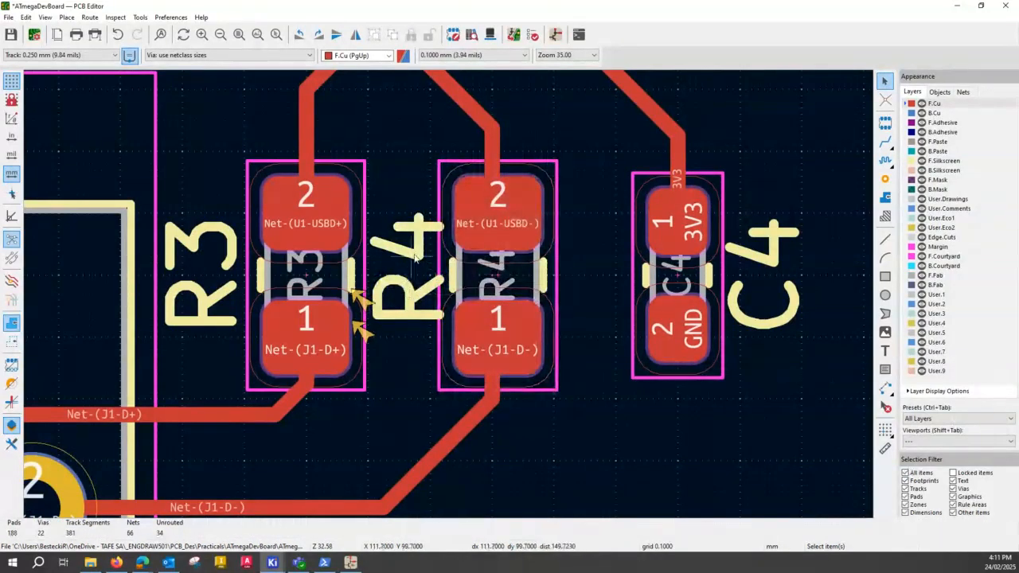
{"action": "left_click", "coordinate": [415, 256]}
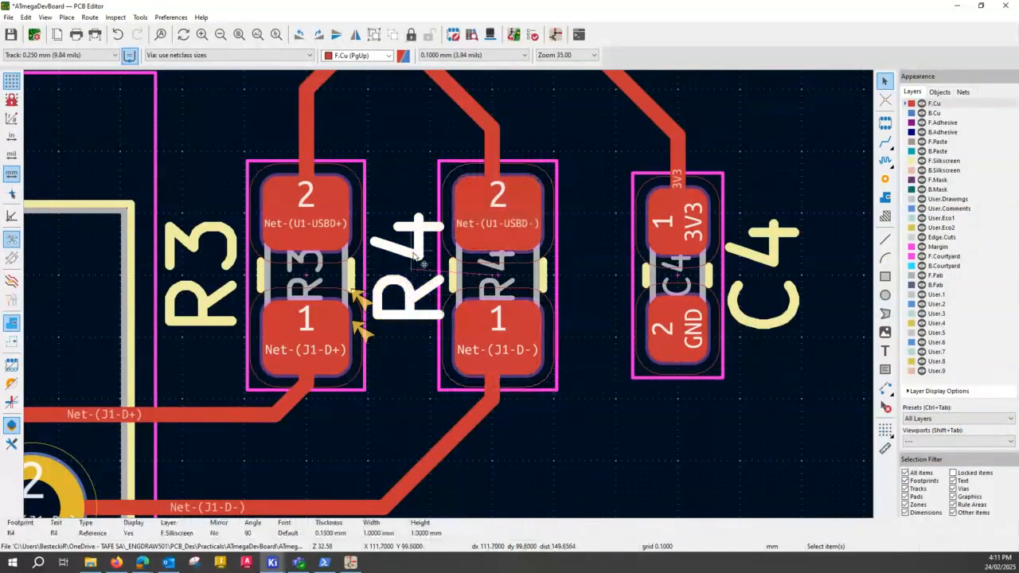
{"action": "left_click_drag", "start_coordinate": [414, 255], "coordinate": [398, 293]}
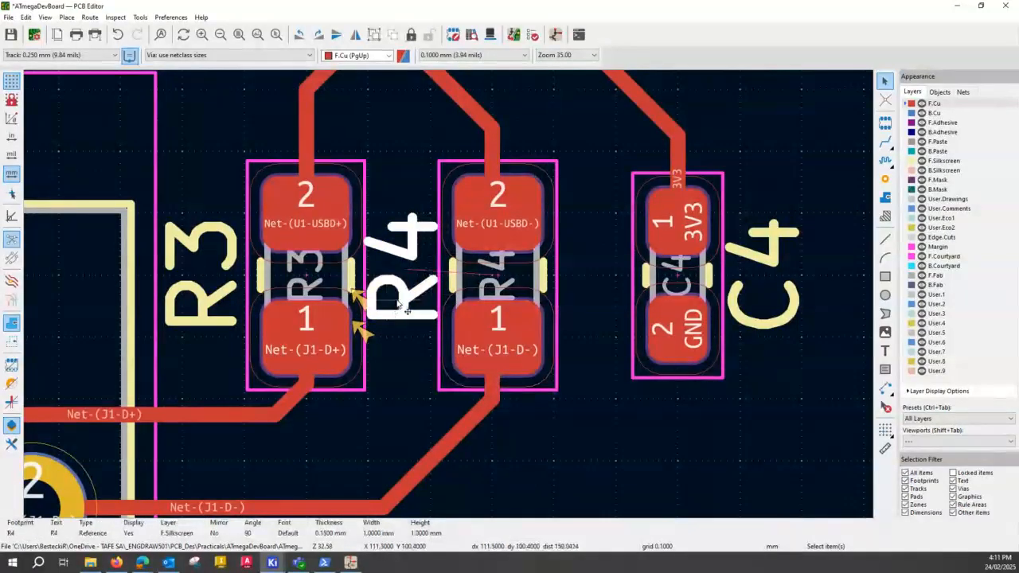
Shift the vertical track segments at both R4 pads so they line up with the moved footprint
{"action": "left_click", "coordinate": [493, 153]}
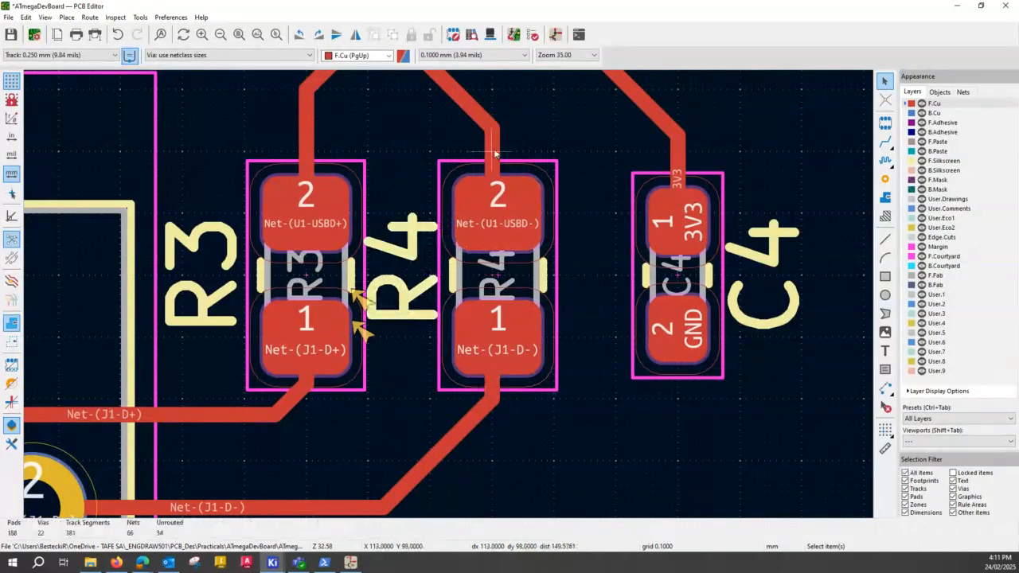
{"action": "left_click", "coordinate": [493, 167]}
{"action": "left_click", "coordinate": [489, 389]}
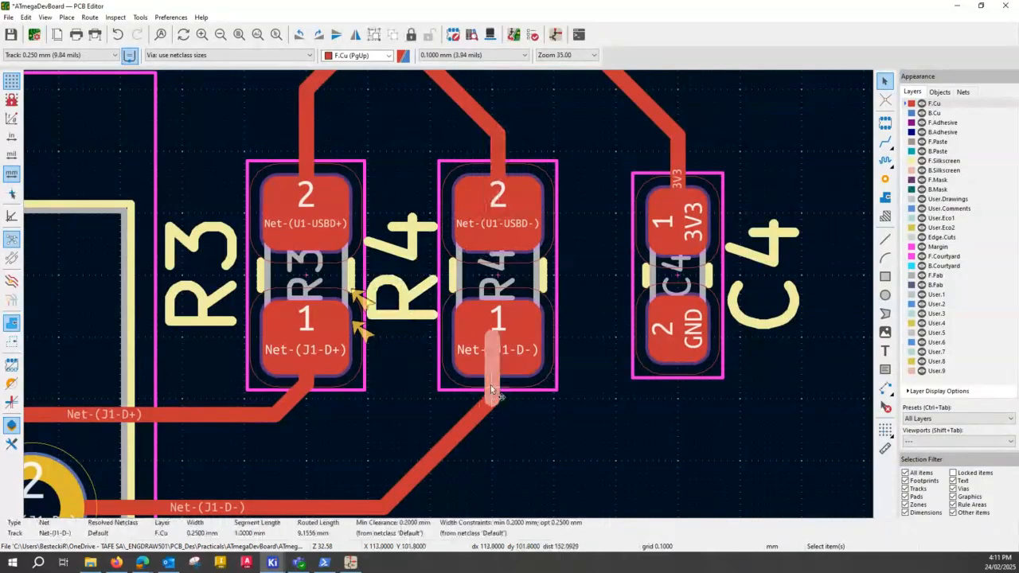
{"action": "left_click_drag", "start_coordinate": [490, 385], "coordinate": [500, 387]}
Delete the short leftover track stubs inside R4 pads 1 and 2
{"action": "left_click", "coordinate": [494, 341]}
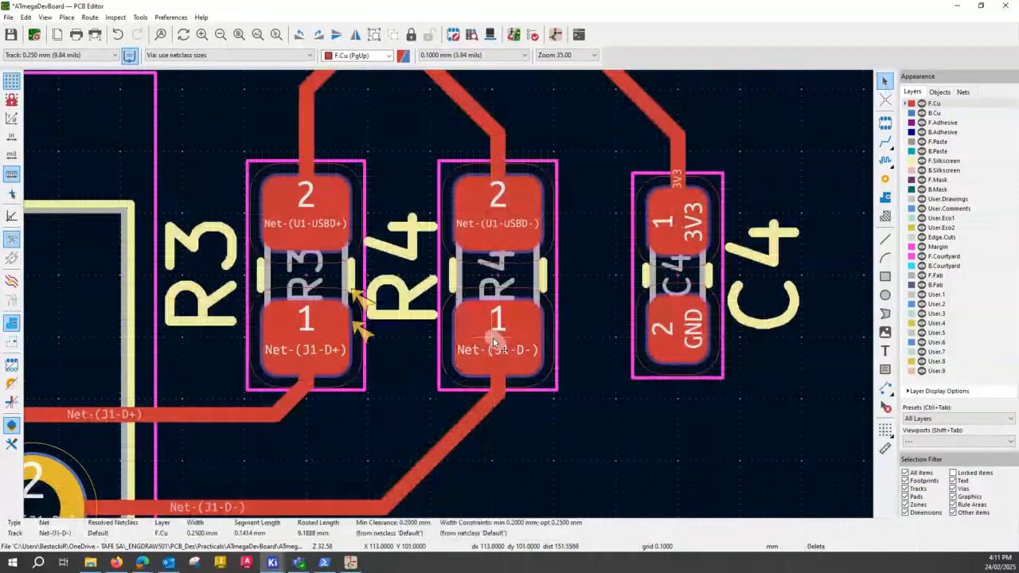
{"action": "left_click", "coordinate": [496, 217]}
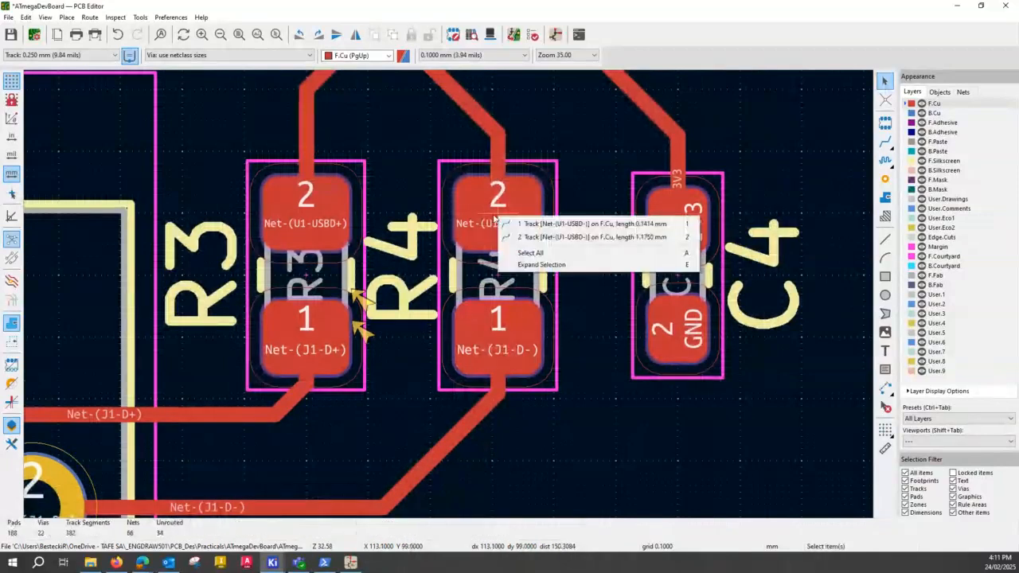
{"action": "left_click", "coordinate": [518, 224]}
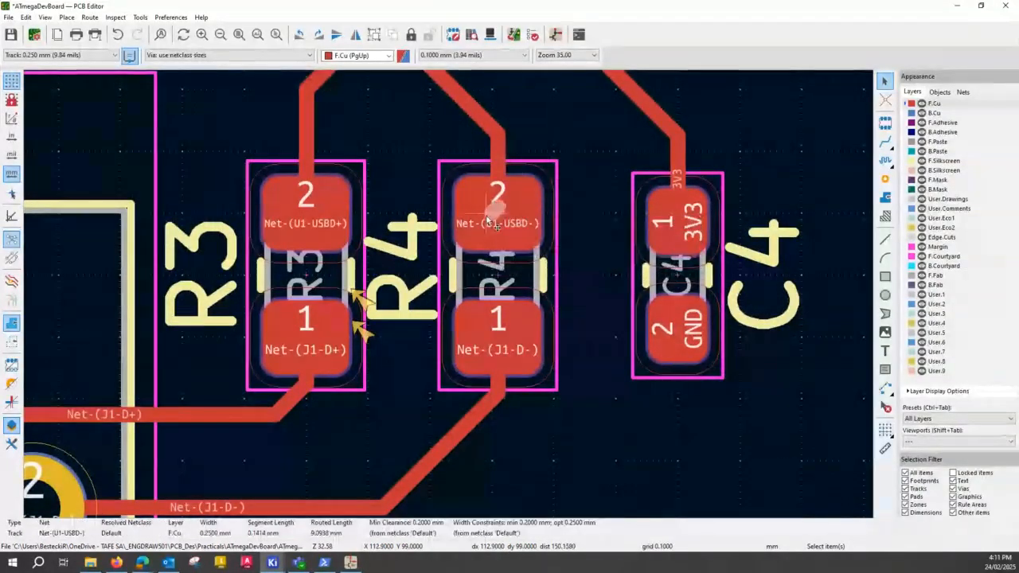
{"action": "key", "text": "Delete"}
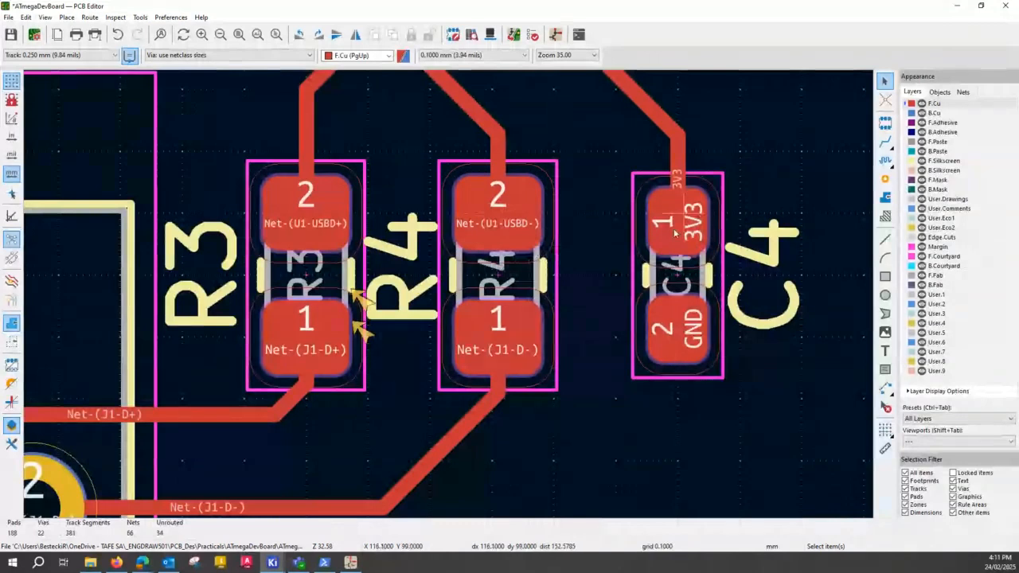
Nudge the silkscreen reference C4 slightly away from its capacitor and move J1 to the open area below the connector, left of C2
{"action": "left_click", "coordinate": [760, 259]}
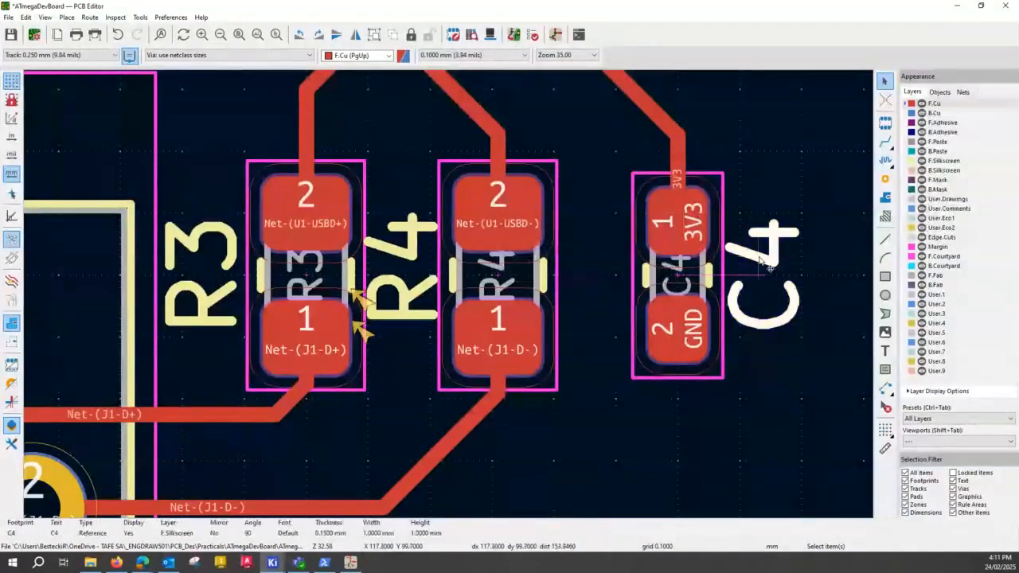
{"action": "left_click_drag", "start_coordinate": [759, 261], "coordinate": [765, 260]}
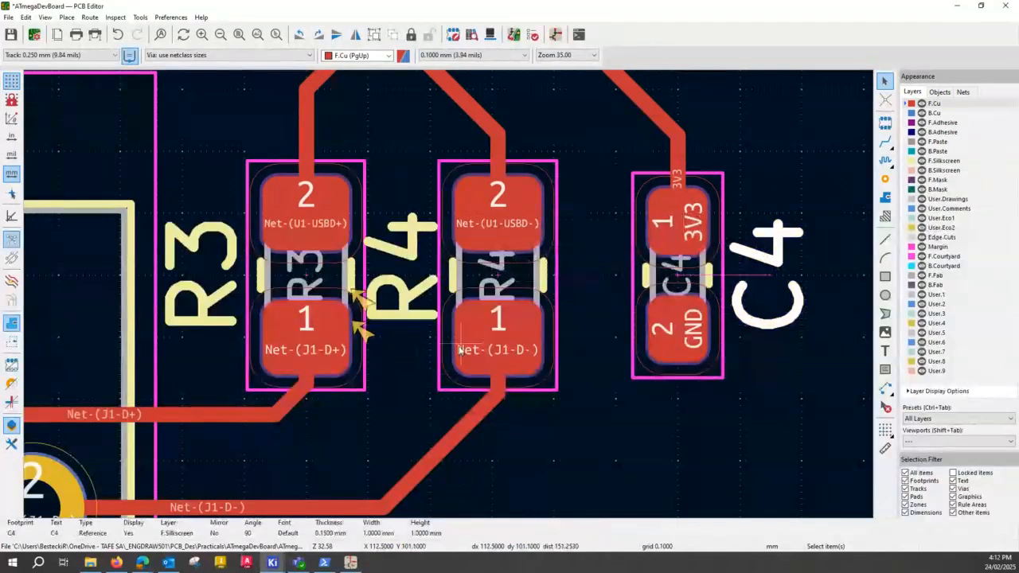
{"action": "scroll", "coordinate": [459, 350], "scroll_direction": "down", "scroll_amount": 2}
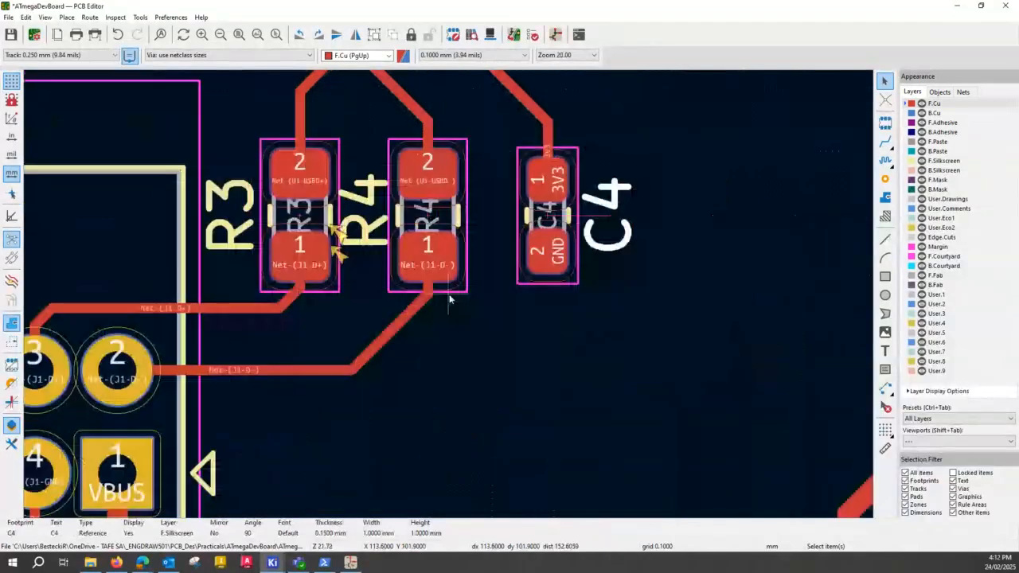
{"action": "scroll", "coordinate": [450, 299], "scroll_direction": "down", "scroll_amount": 3}
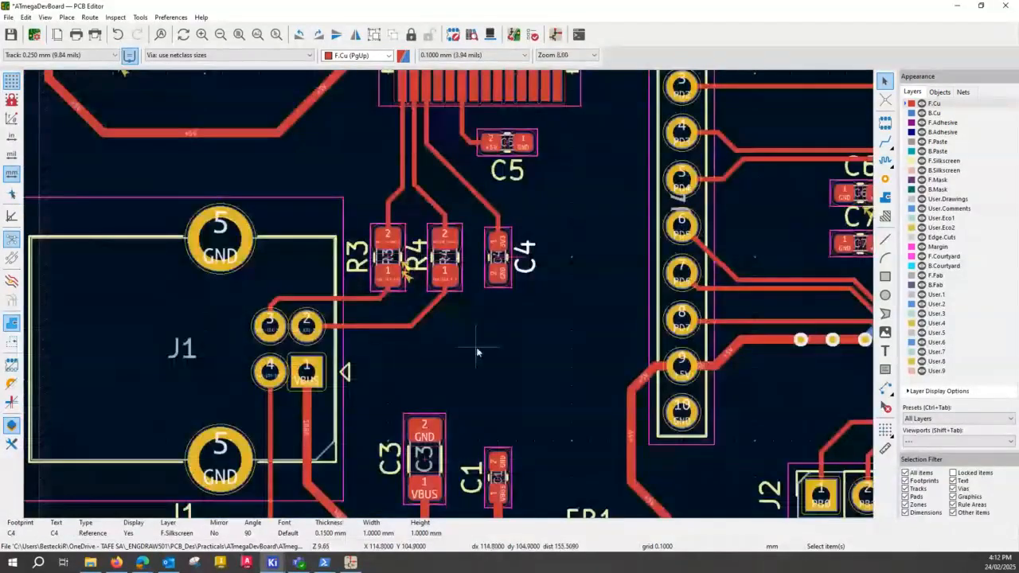
{"action": "middle_click_drag", "start_coordinate": [479, 486], "coordinate": [420, 368]}
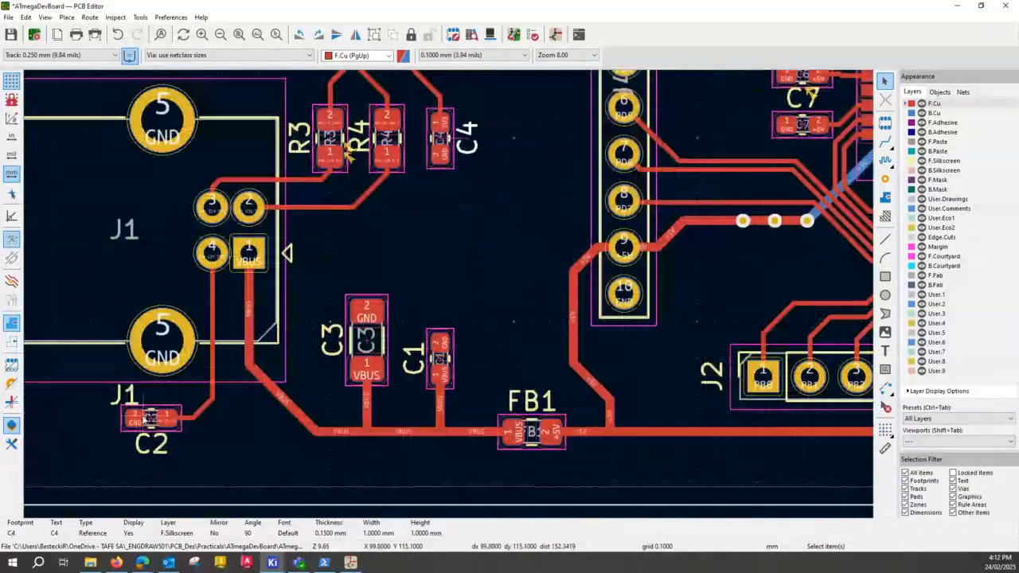
{"action": "scroll", "coordinate": [145, 420], "scroll_direction": "up", "scroll_amount": 3}
{"action": "left_click_drag", "start_coordinate": [424, 245], "coordinate": [181, 269]}
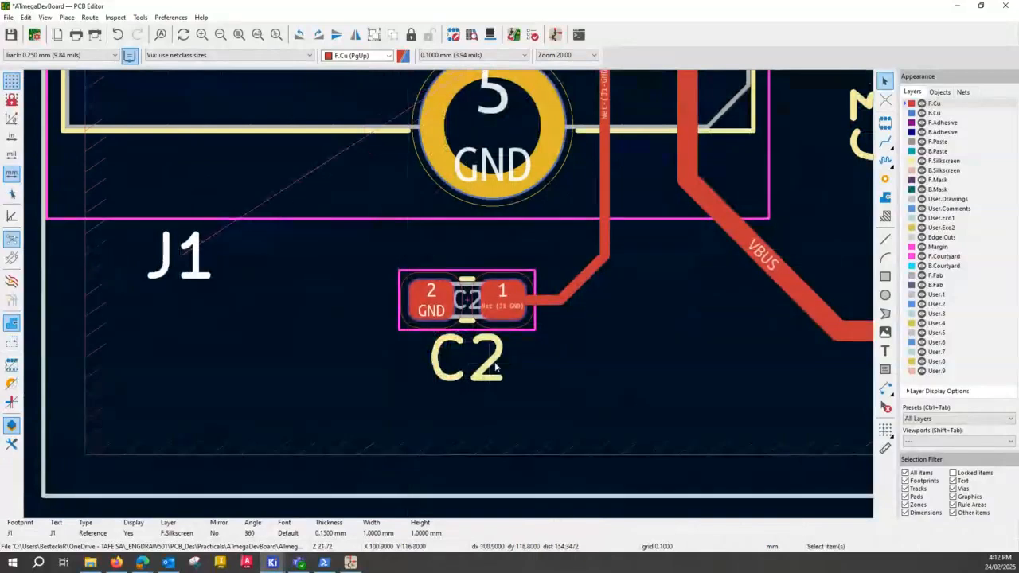
Nudge the silkscreen reference C2 slightly farther below its capacitor
{"action": "left_click", "coordinate": [493, 360]}
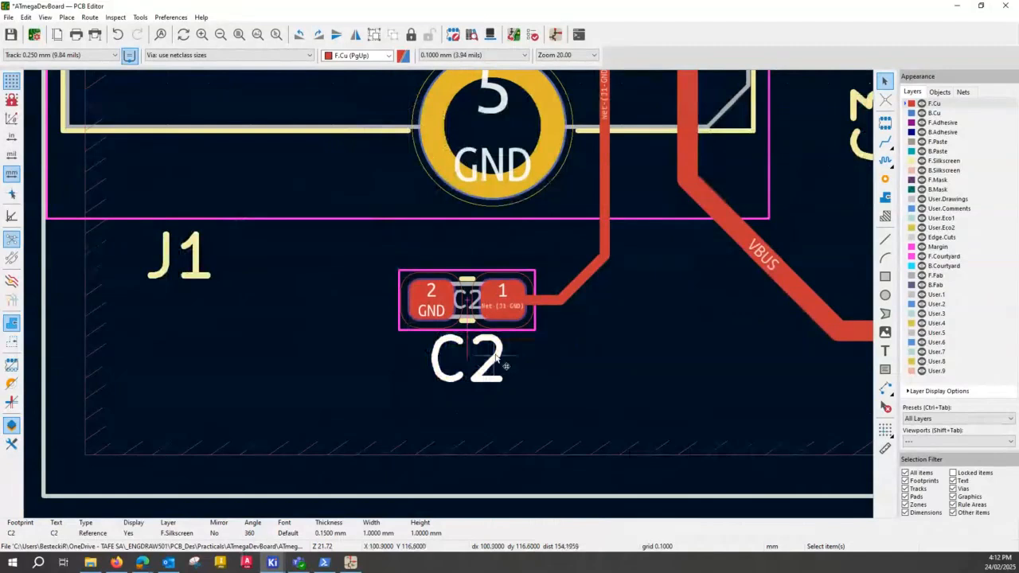
{"action": "key", "text": "m"}
{"action": "left_click", "coordinate": [469, 364]}
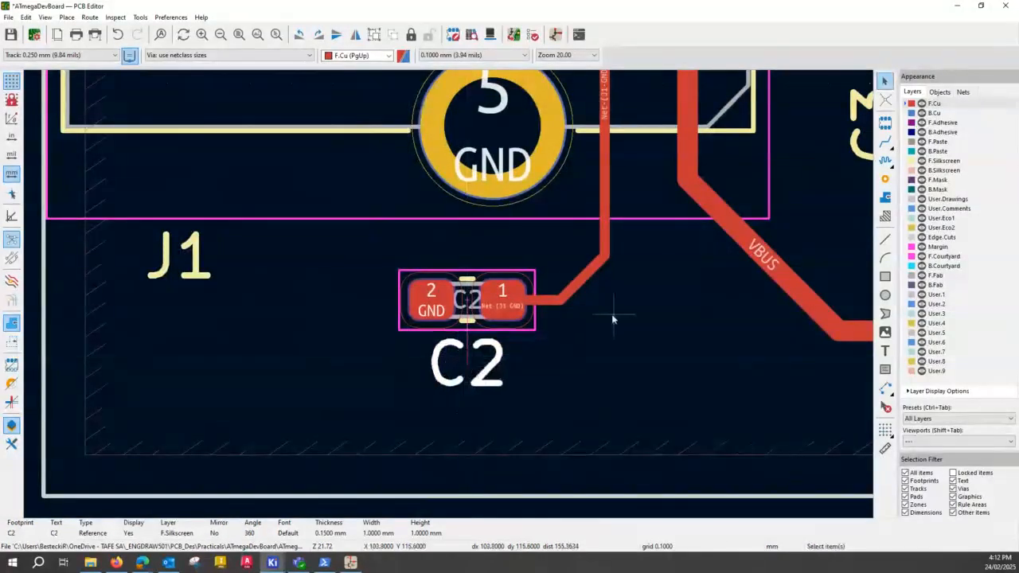
Examine the silkscreen references around R6, R5, U2, C6 and C7 for overlaps with pads, outlines and tracks
{"action": "scroll", "coordinate": [613, 319], "scroll_direction": "down", "scroll_amount": 4}
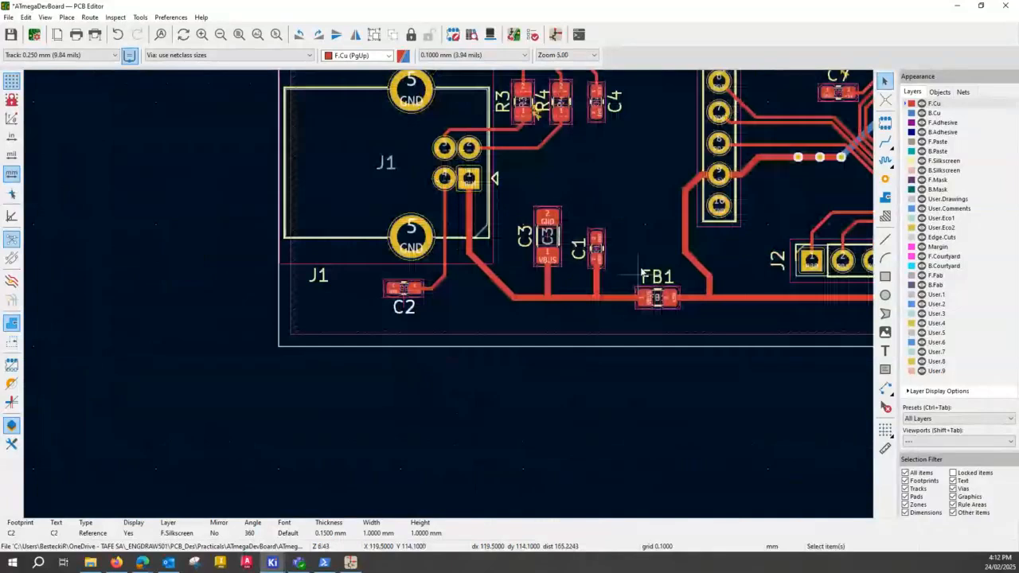
{"action": "scroll", "coordinate": [654, 245], "scroll_direction": "down", "scroll_amount": 1}
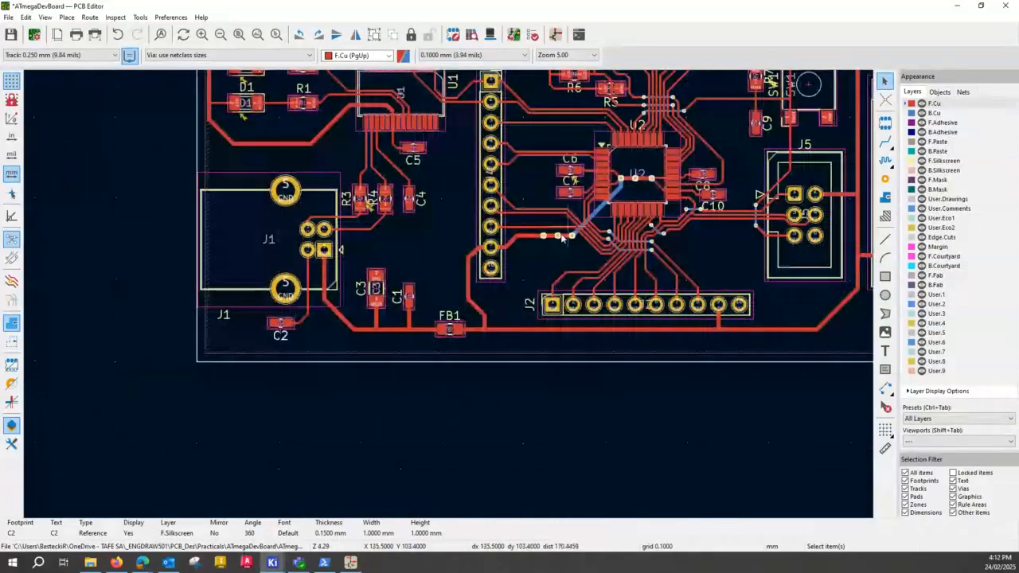
{"action": "middle_click_drag", "start_coordinate": [562, 238], "coordinate": [404, 386]}
{"action": "scroll", "coordinate": [421, 305], "scroll_direction": "up", "scroll_amount": 2}
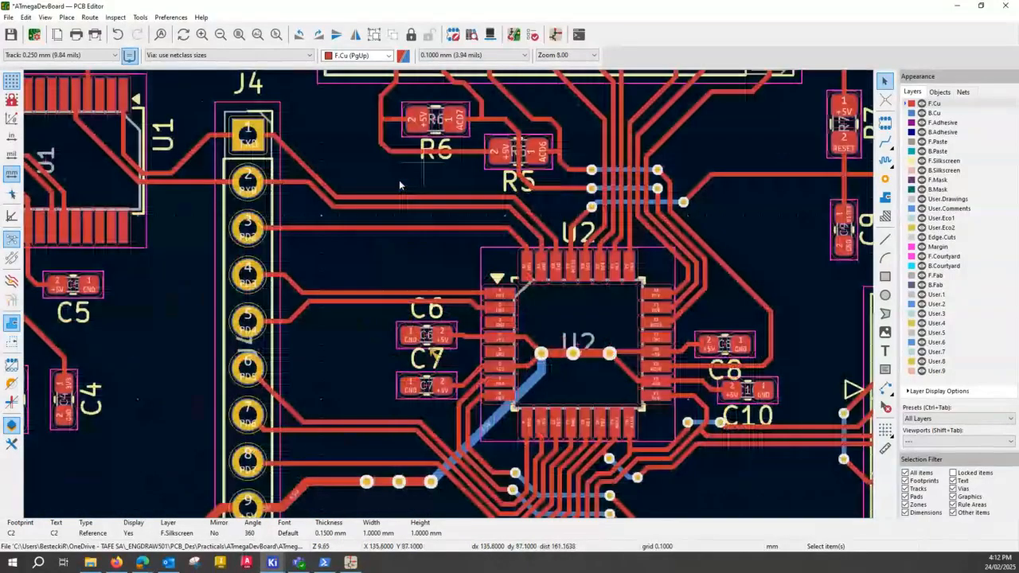
{"action": "scroll", "coordinate": [400, 184], "scroll_direction": "up", "scroll_amount": 2}
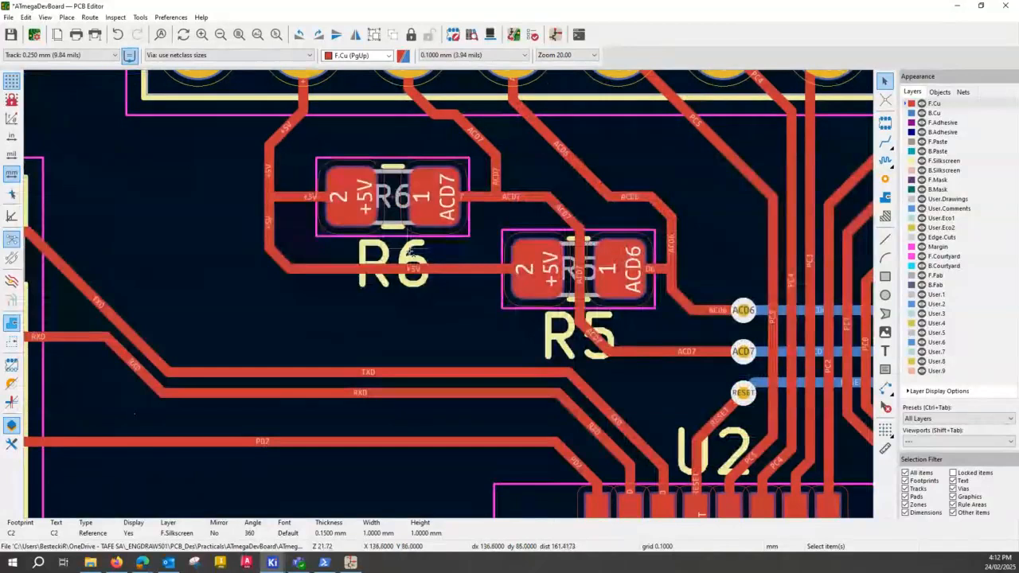
{"action": "left_click", "coordinate": [363, 276]}
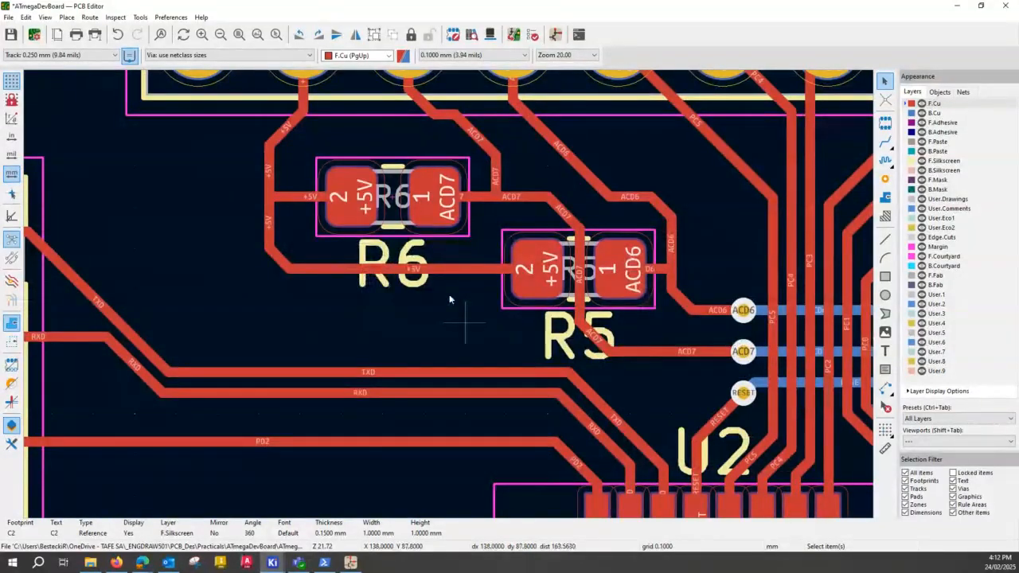
{"action": "scroll", "coordinate": [450, 299], "scroll_direction": "down", "scroll_amount": 6}
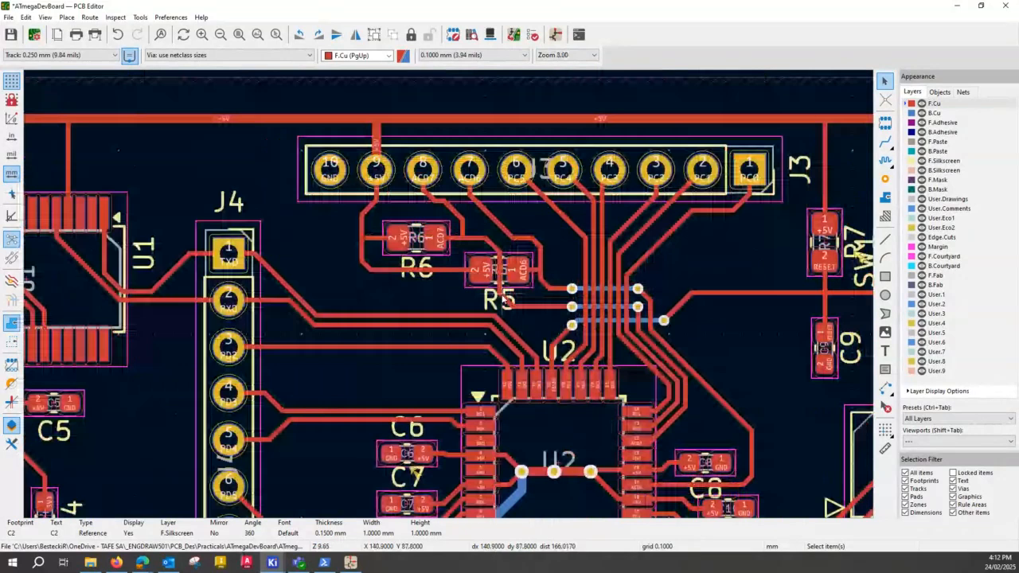
{"action": "scroll", "coordinate": [581, 363], "scroll_direction": "up", "scroll_amount": 5}
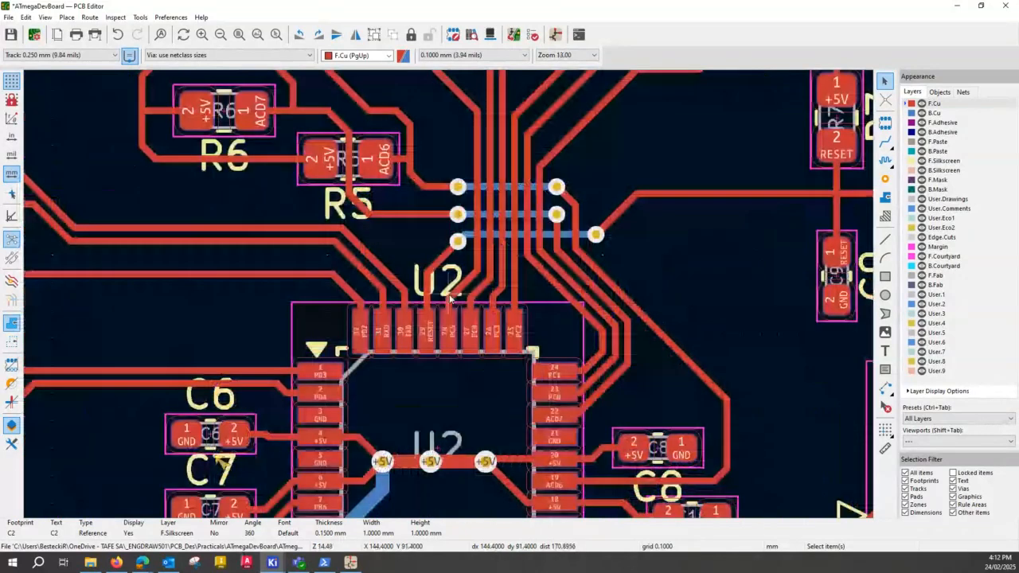
{"action": "scroll", "coordinate": [450, 300], "scroll_direction": "down", "scroll_amount": 2}
{"action": "scroll", "coordinate": [318, 413], "scroll_direction": "up", "scroll_amount": 3}
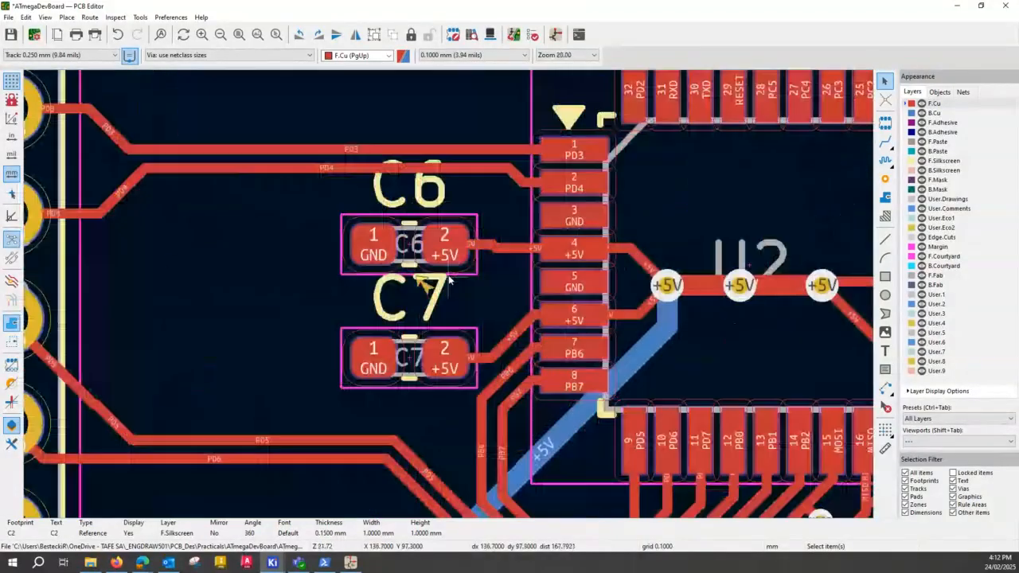
Move the silkscreen references C7 and C6 into the free space left of their capacitors, level with the pads
{"action": "left_click", "coordinate": [424, 286]}
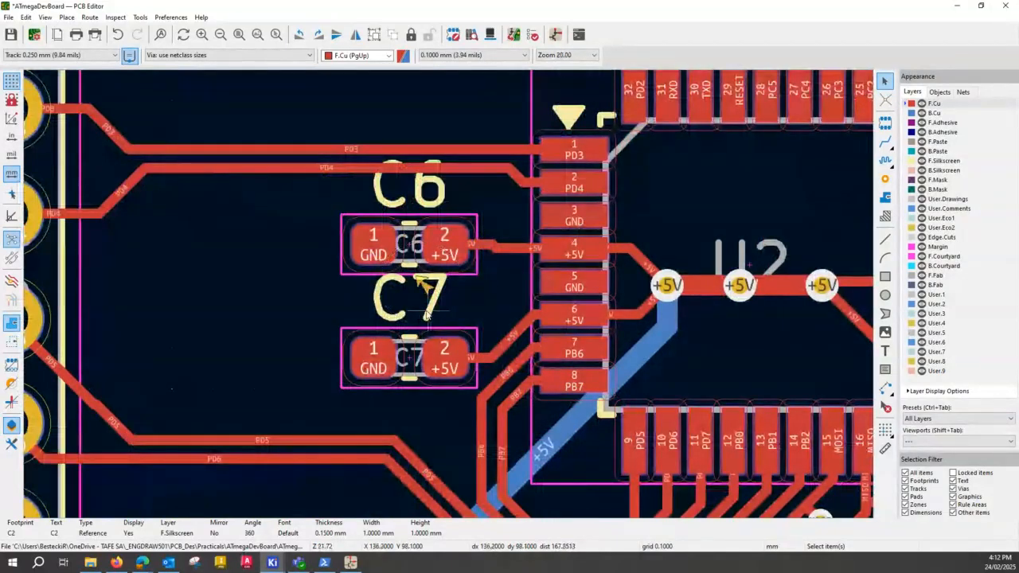
{"action": "left_click", "coordinate": [426, 314]}
{"action": "key", "text": "m"}
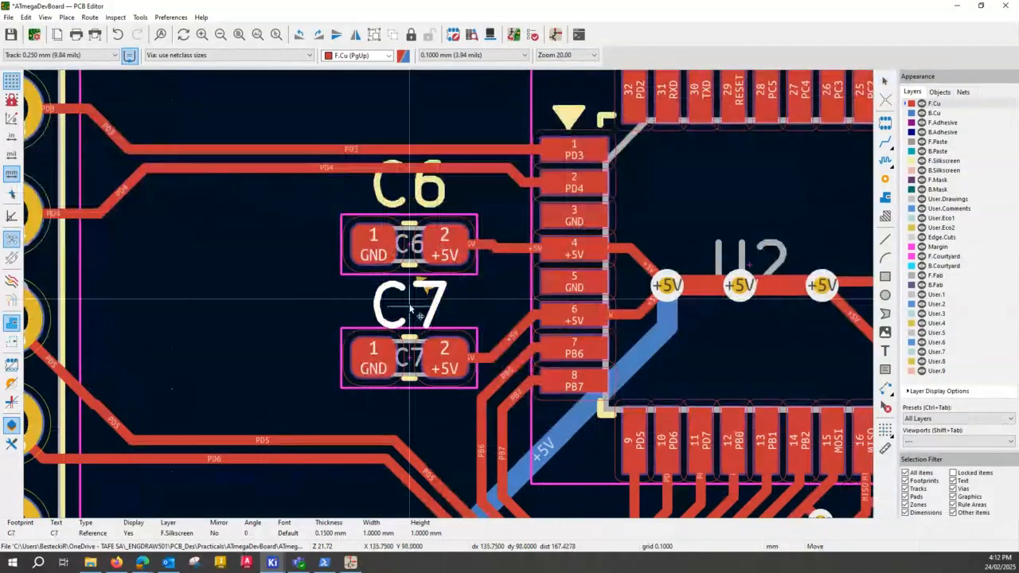
{"action": "left_click", "coordinate": [408, 338]}
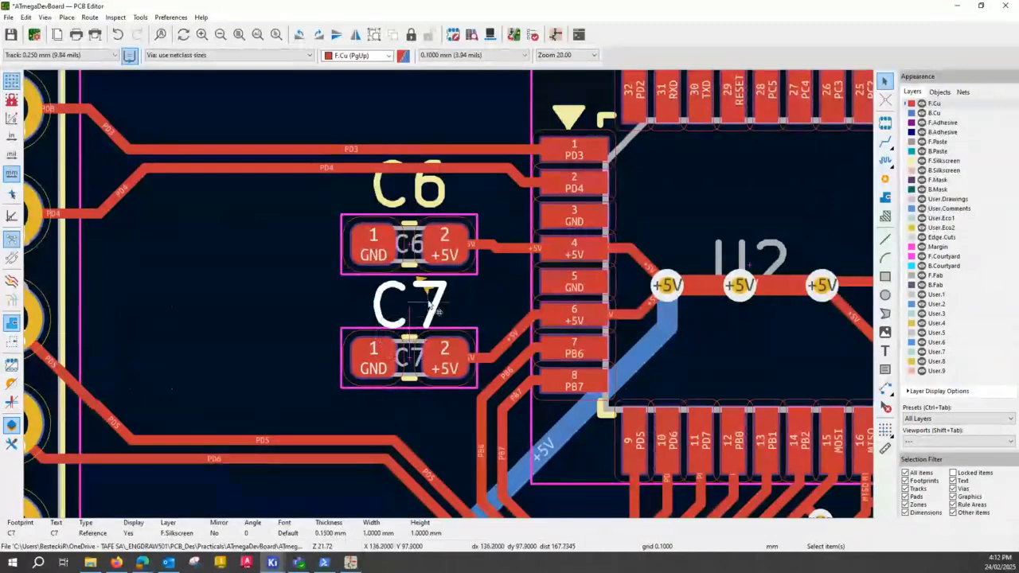
{"action": "left_click_drag", "start_coordinate": [436, 304], "coordinate": [289, 365]}
{"action": "left_click", "coordinate": [438, 202]}
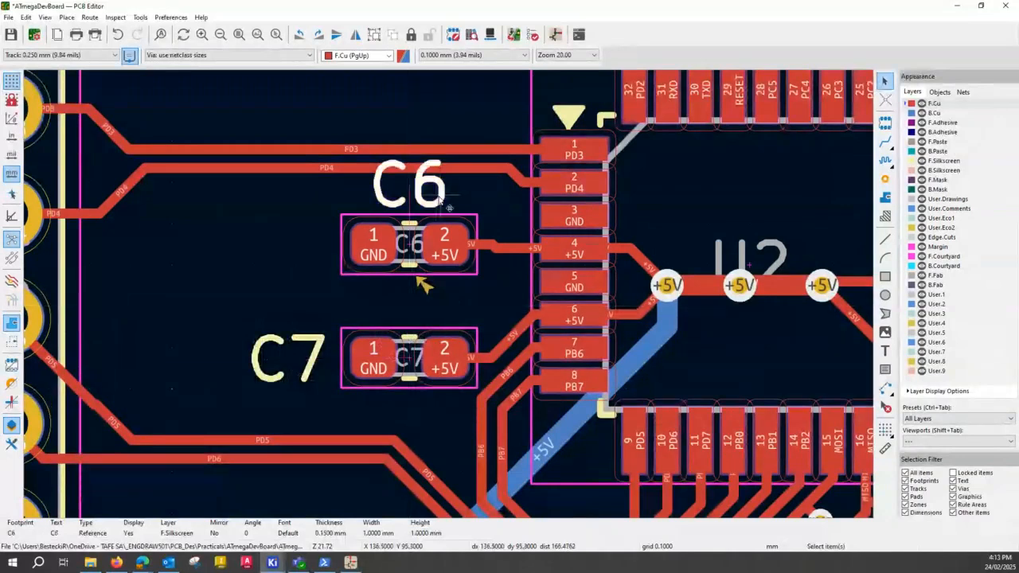
{"action": "left_click_drag", "start_coordinate": [438, 202], "coordinate": [288, 260]}
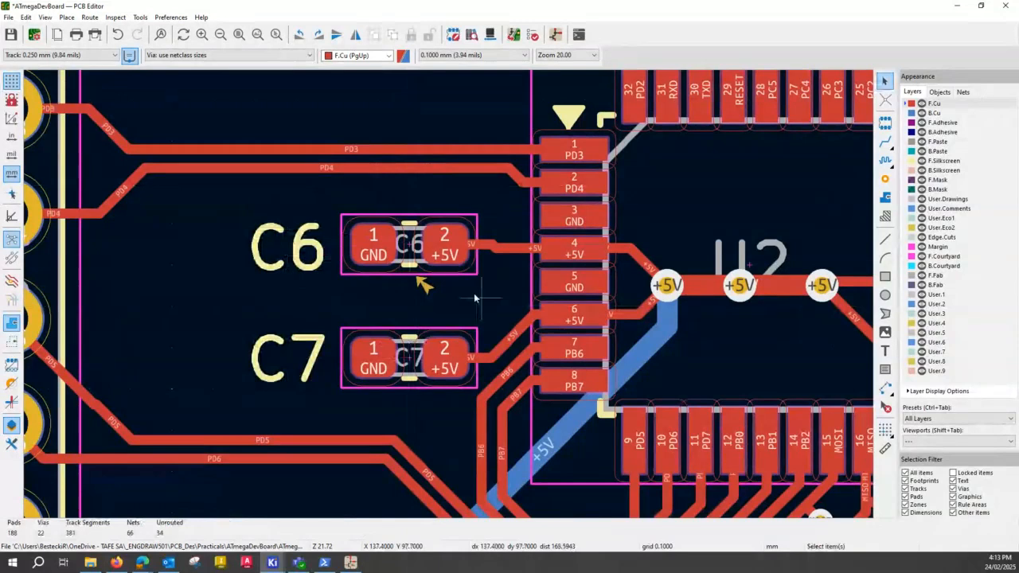
Move the silkscreen references C8 and C10 to the right of their capacitors, level with the pads
{"action": "scroll", "coordinate": [474, 298], "scroll_direction": "down", "scroll_amount": 3}
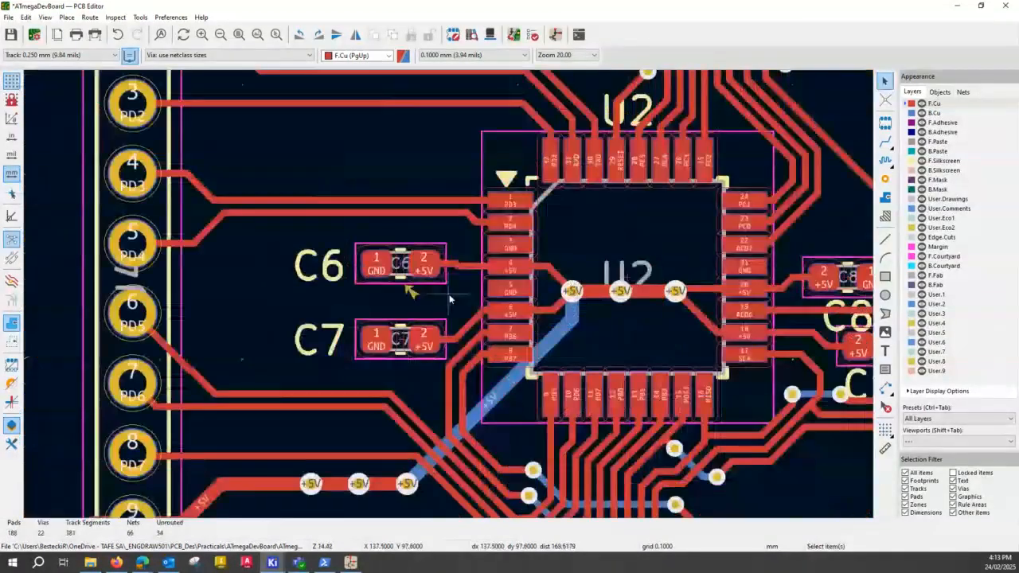
{"action": "scroll", "coordinate": [763, 318], "scroll_direction": "up", "scroll_amount": 3}
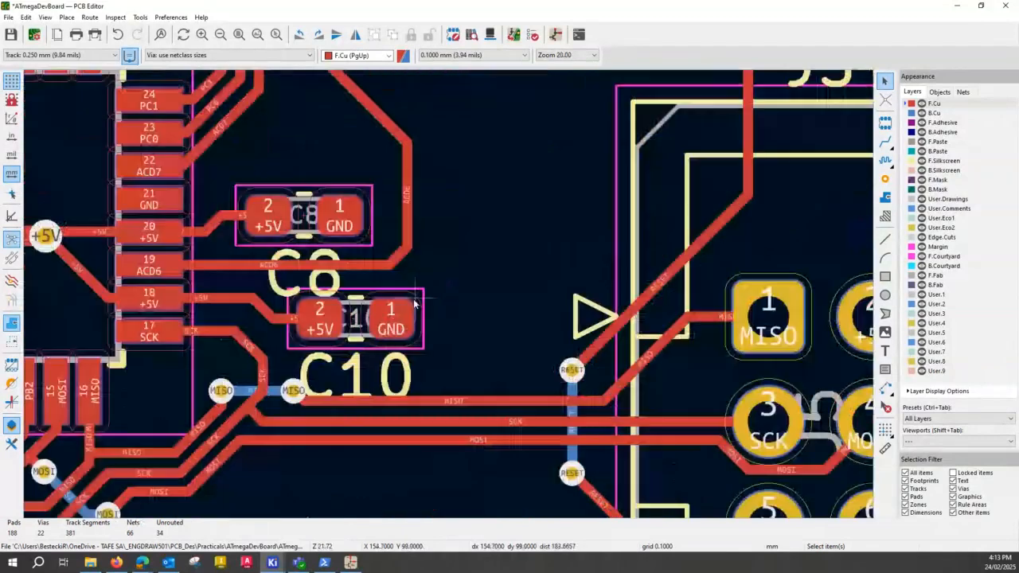
{"action": "scroll", "coordinate": [415, 304], "scroll_direction": "up", "scroll_amount": 2}
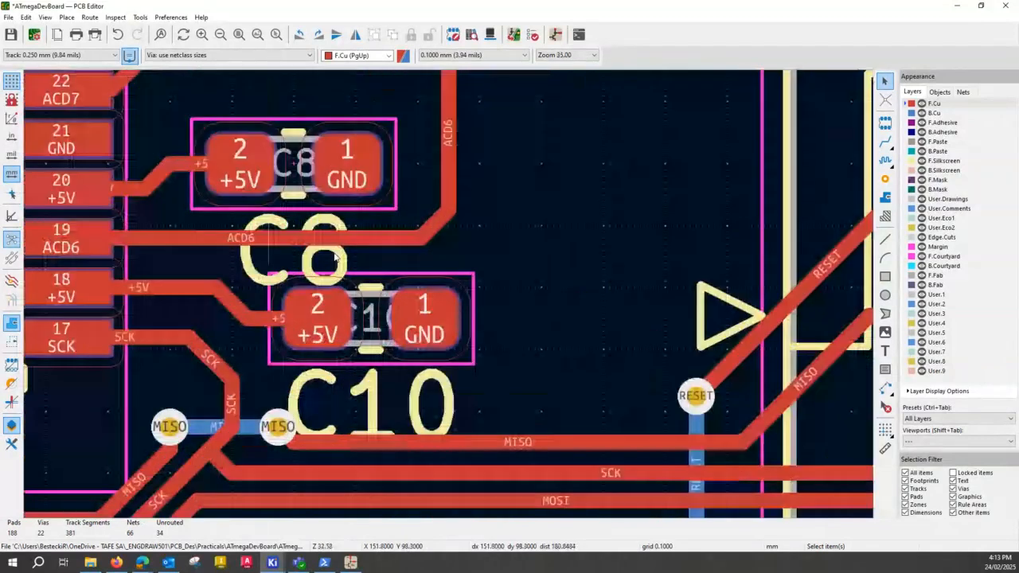
{"action": "left_click", "coordinate": [338, 260]}
{"action": "key", "text": "m"}
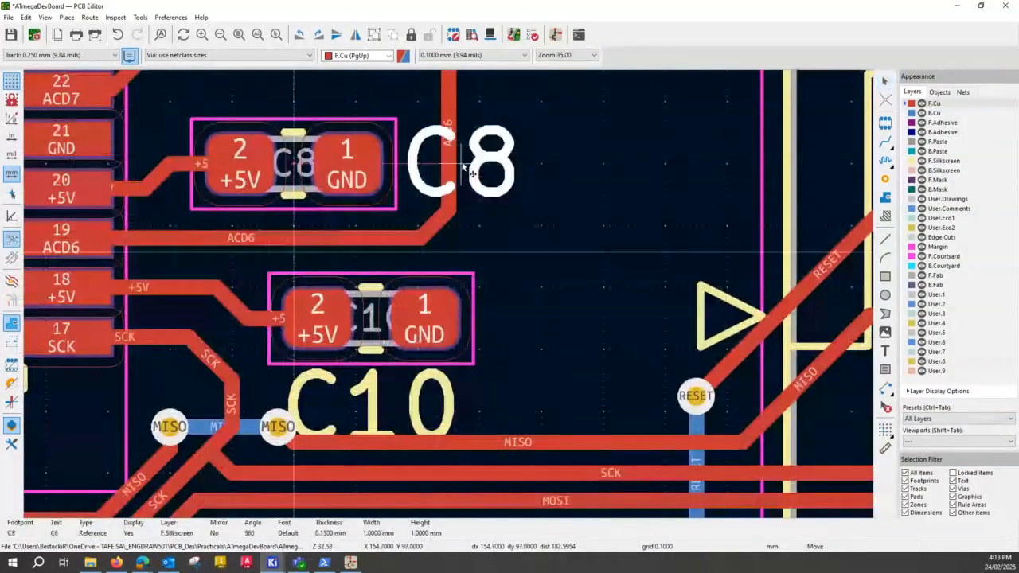
{"action": "left_click", "coordinate": [473, 169]}
{"action": "left_click", "coordinate": [446, 413]}
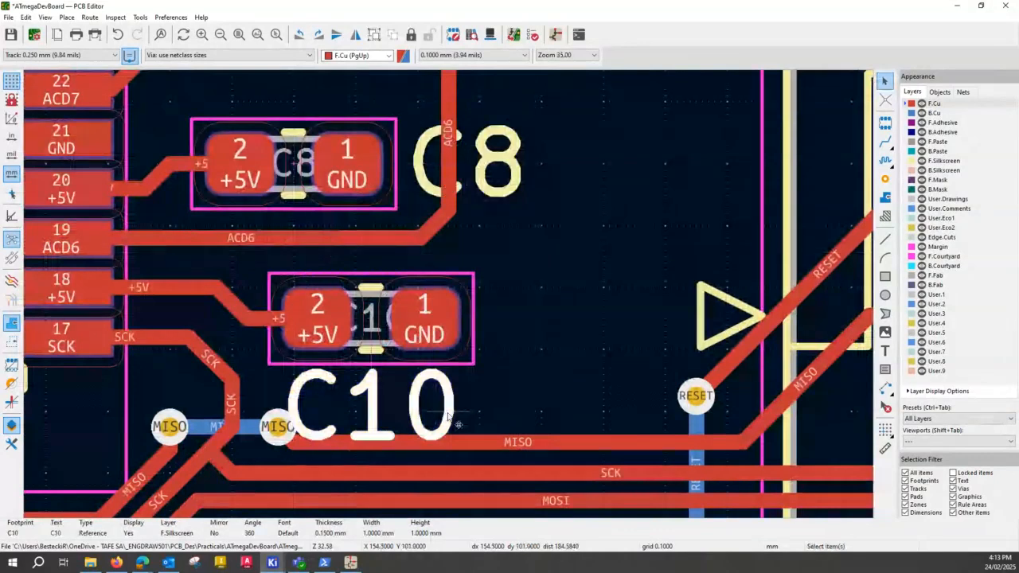
{"action": "key", "text": "m"}
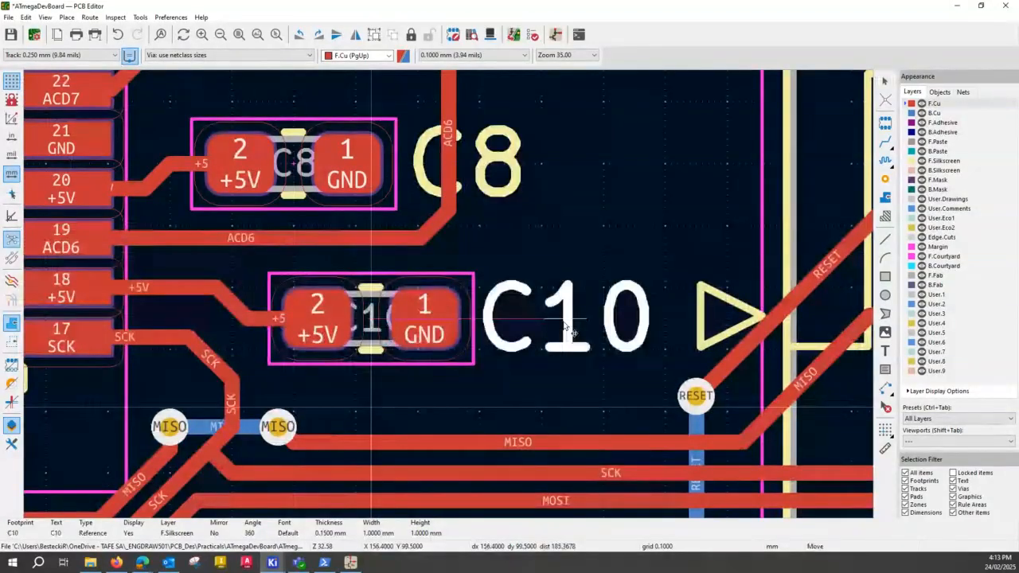
{"action": "left_click", "coordinate": [565, 327]}
Move the silkscreen reference SW1 to the right side of the switch, away from reference R7
{"action": "scroll", "coordinate": [564, 326], "scroll_direction": "down", "scroll_amount": 2}
{"action": "scroll", "coordinate": [518, 371], "scroll_direction": "down", "scroll_amount": 2}
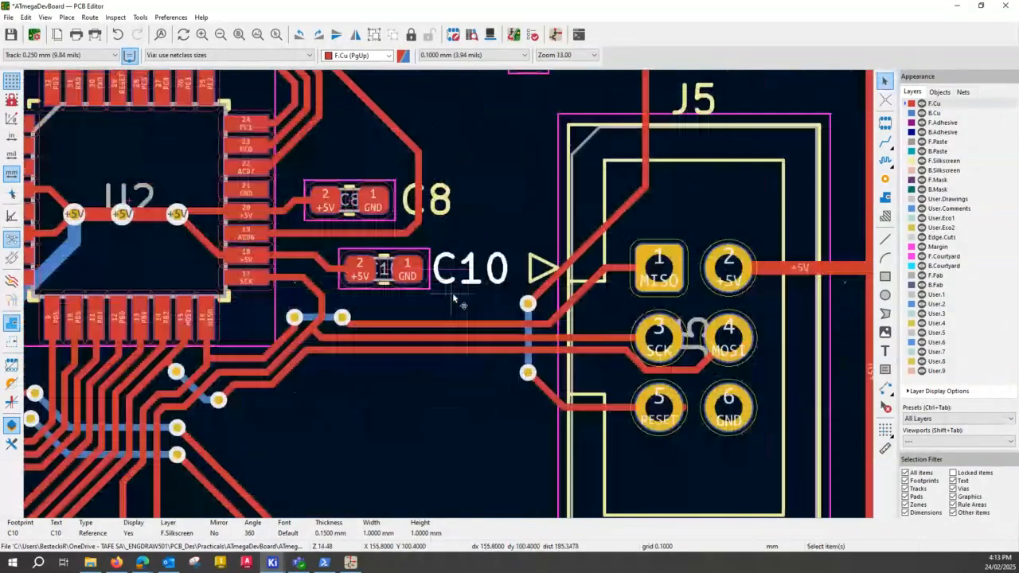
{"action": "scroll", "coordinate": [454, 299], "scroll_direction": "down", "scroll_amount": 2}
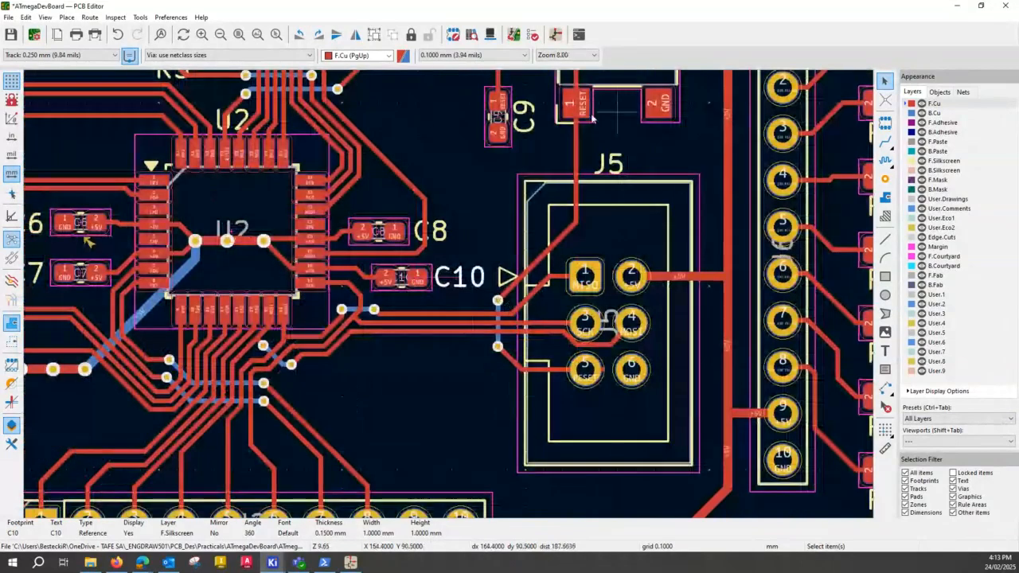
{"action": "middle_click_drag", "start_coordinate": [549, 147], "coordinate": [502, 357]}
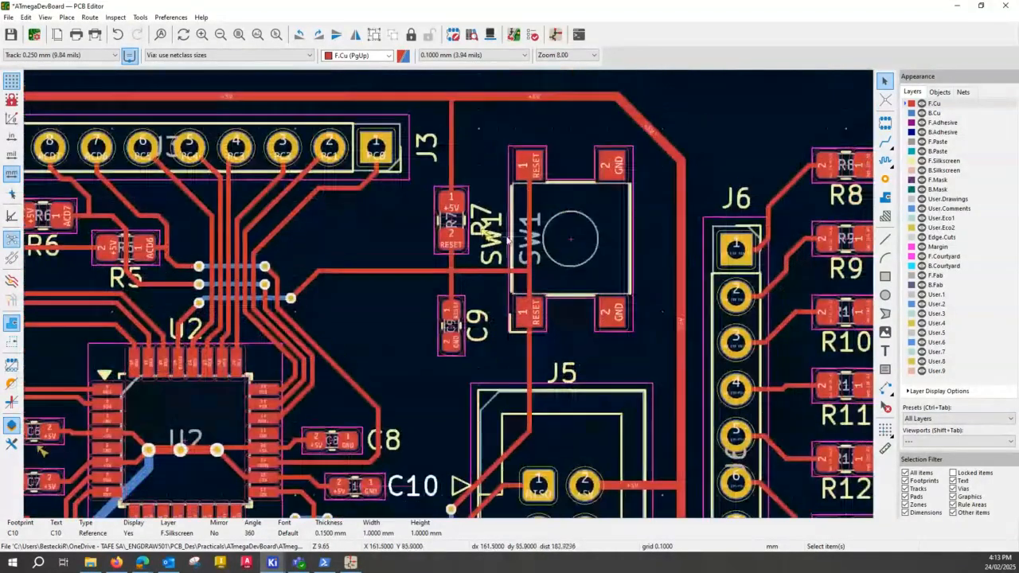
{"action": "scroll", "coordinate": [507, 237], "scroll_direction": "up", "scroll_amount": 3}
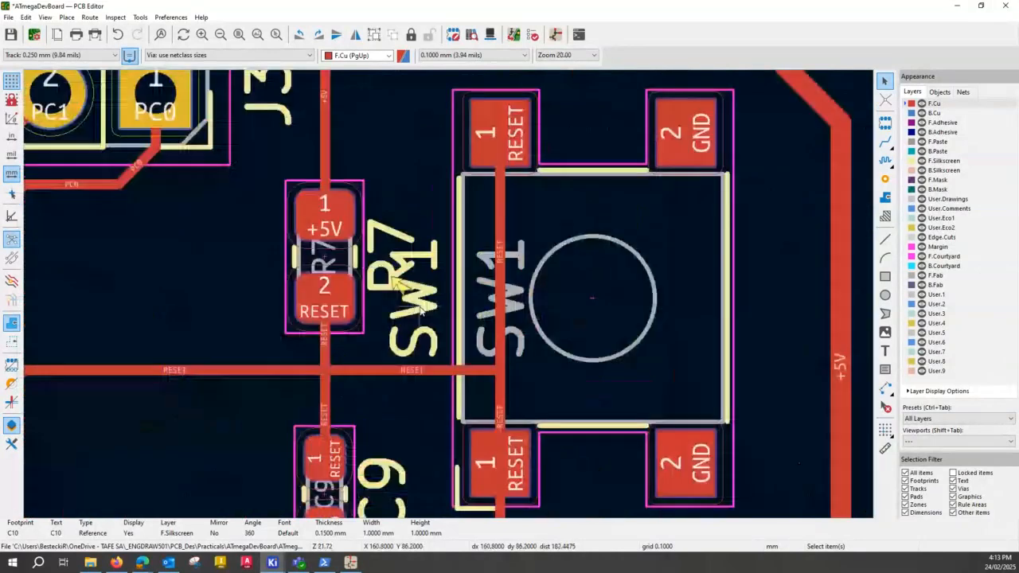
{"action": "left_click_drag", "start_coordinate": [434, 306], "coordinate": [774, 302]}
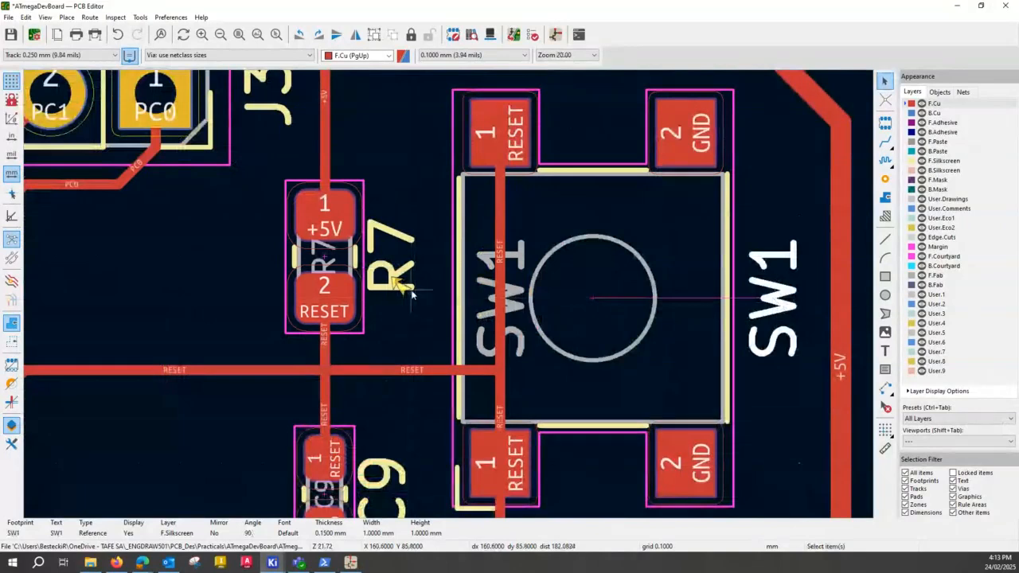
Move the silkscreen references D3 to D6 and D8 to D10 together to just above their LED footprints
{"action": "scroll", "coordinate": [411, 294], "scroll_direction": "down", "scroll_amount": 5}
{"action": "middle_click_drag", "start_coordinate": [675, 506], "coordinate": [581, 318]}
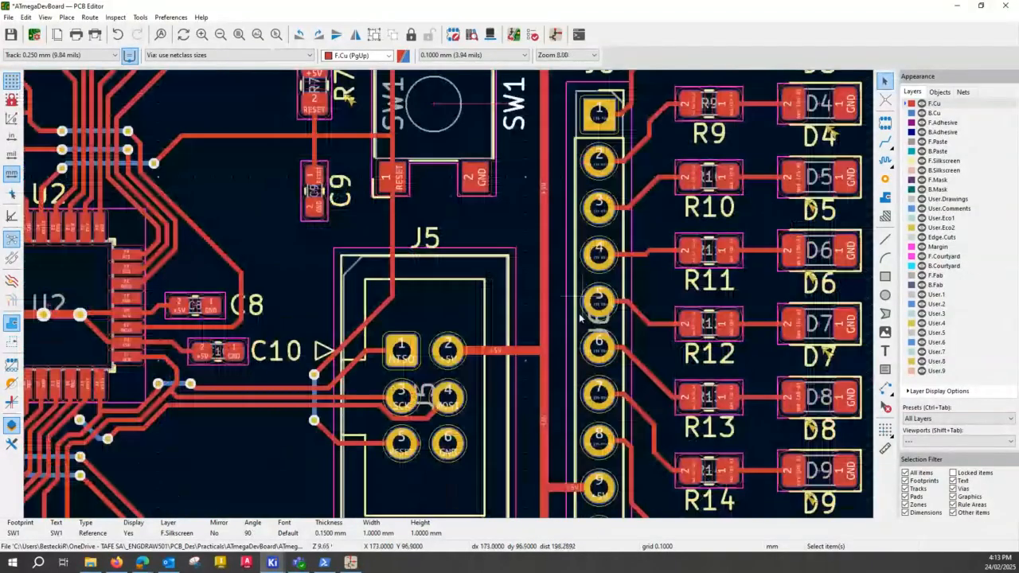
{"action": "scroll", "coordinate": [580, 319], "scroll_direction": "down", "scroll_amount": 2}
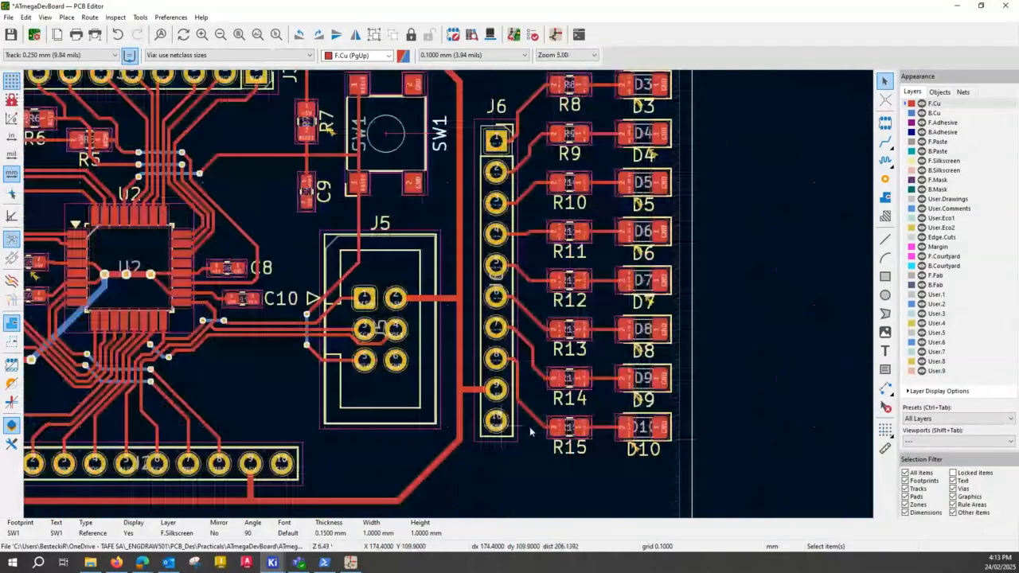
{"action": "scroll", "coordinate": [667, 259], "scroll_direction": "up", "scroll_amount": 6}
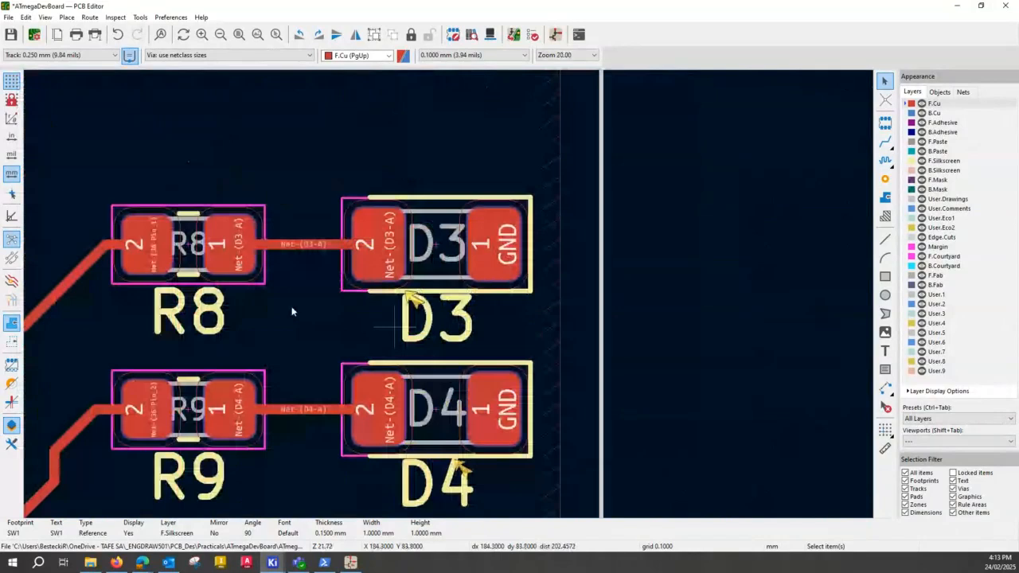
{"action": "scroll", "coordinate": [506, 309], "scroll_direction": "down", "scroll_amount": 3}
{"action": "scroll", "coordinate": [506, 310], "scroll_direction": "down", "scroll_amount": 1}
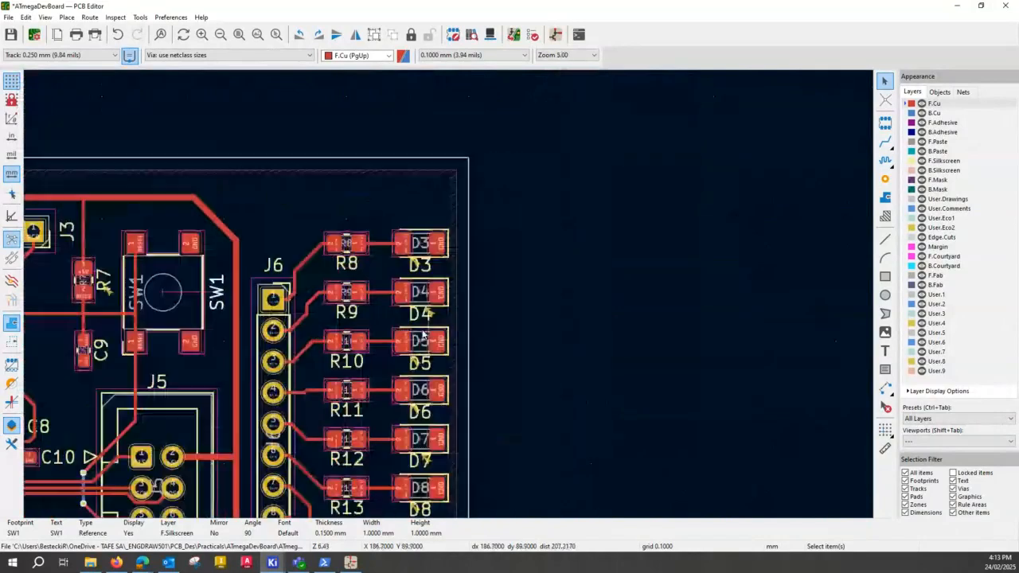
{"action": "middle_click_drag", "start_coordinate": [425, 334], "coordinate": [383, 226]}
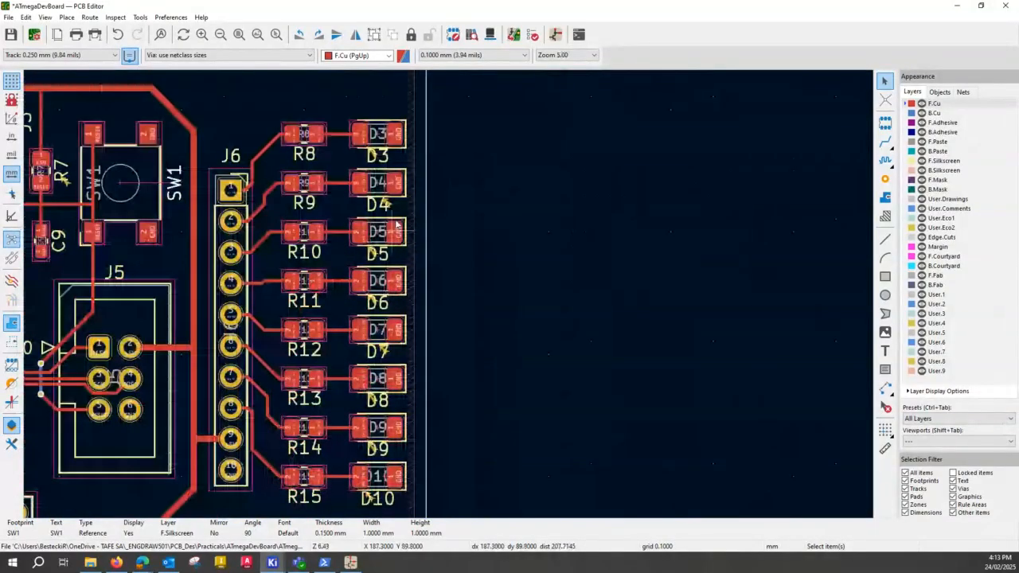
{"action": "left_click", "coordinate": [385, 157]}
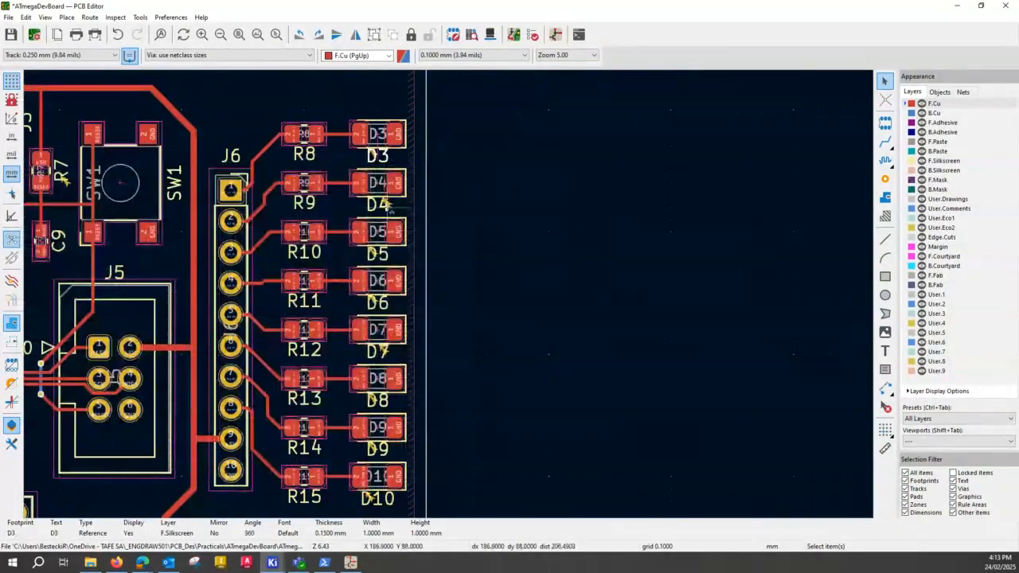
{"action": "left_click", "coordinate": [384, 205], "text": "shift"}
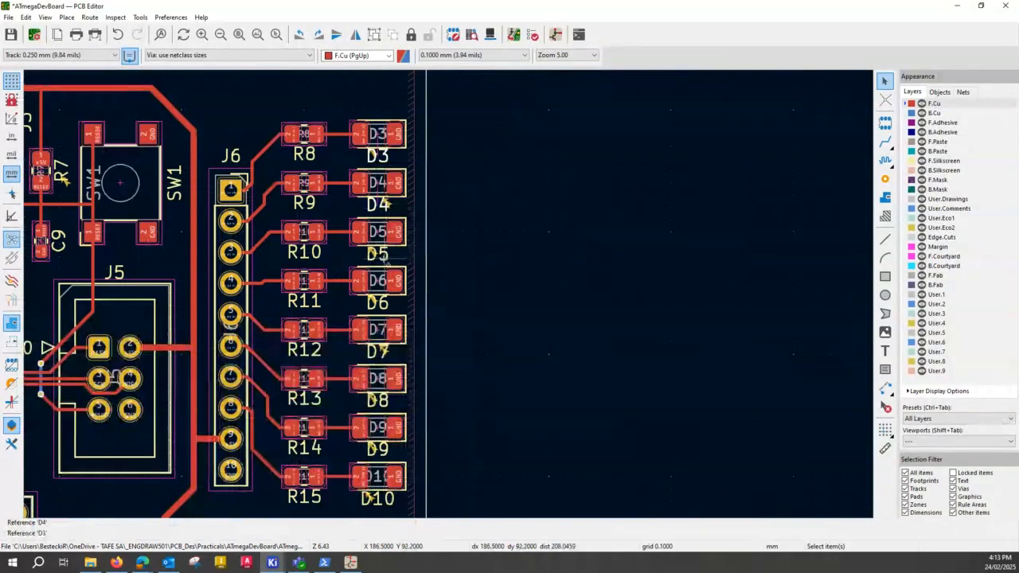
{"action": "left_click", "coordinate": [384, 301], "text": "shift"}
{"action": "left_click", "coordinate": [379, 446], "text": "shift"}
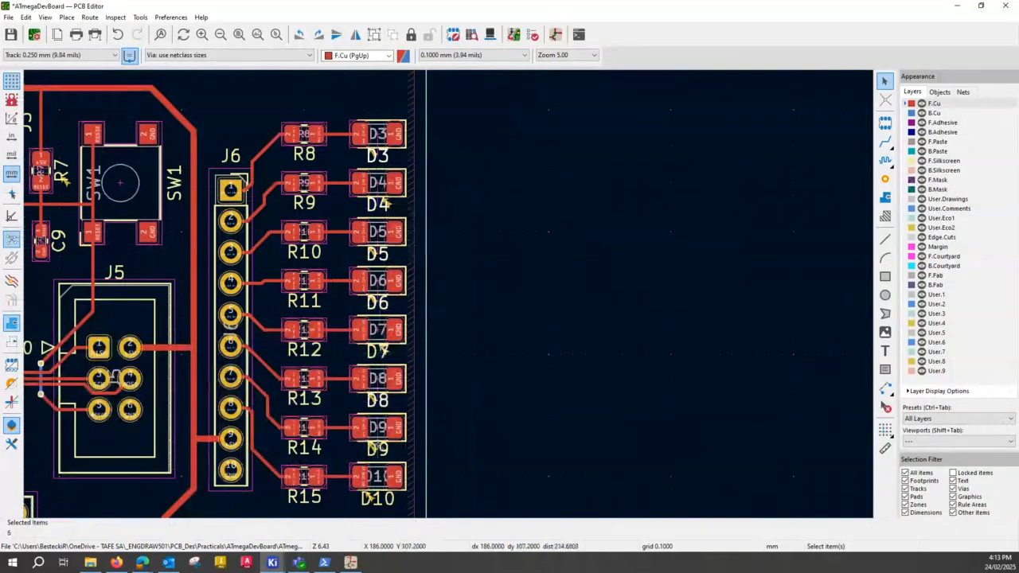
{"action": "left_click", "coordinate": [380, 499], "text": "shift"}
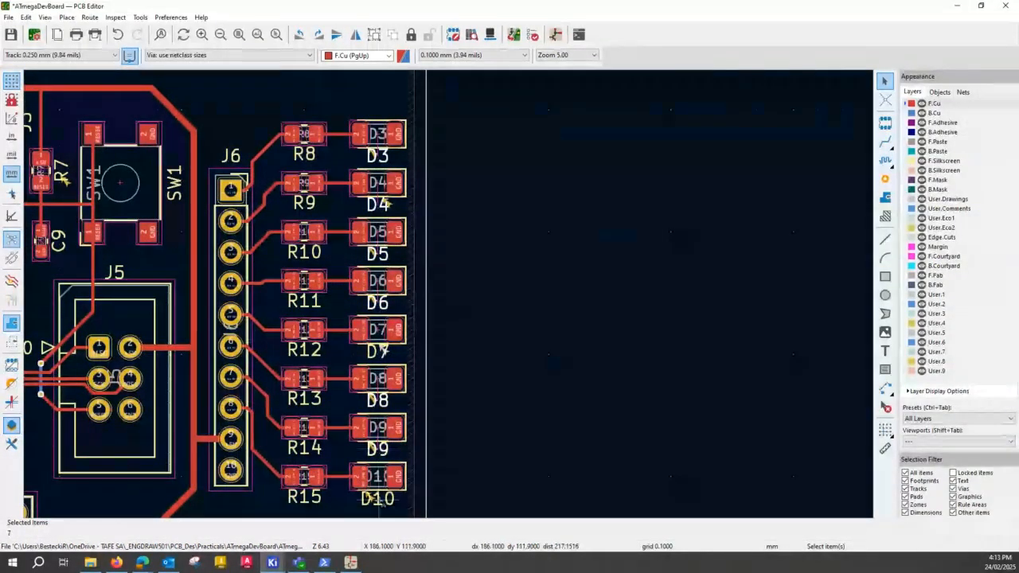
{"action": "left_click", "coordinate": [380, 155], "text": "shift"}
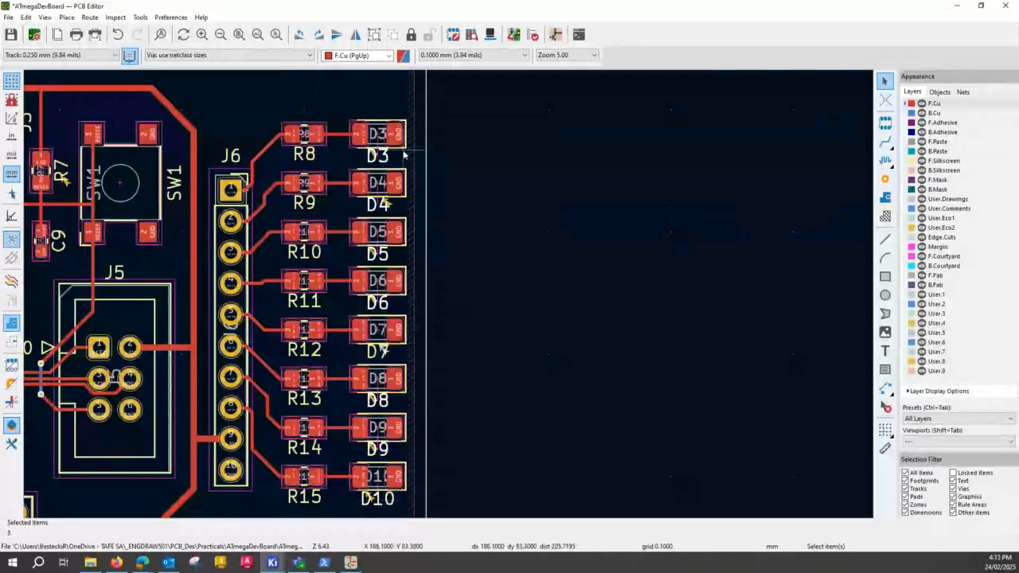
{"action": "scroll", "coordinate": [404, 155], "scroll_direction": "up", "scroll_amount": 5}
{"action": "left_click_drag", "start_coordinate": [410, 296], "coordinate": [381, 152]}
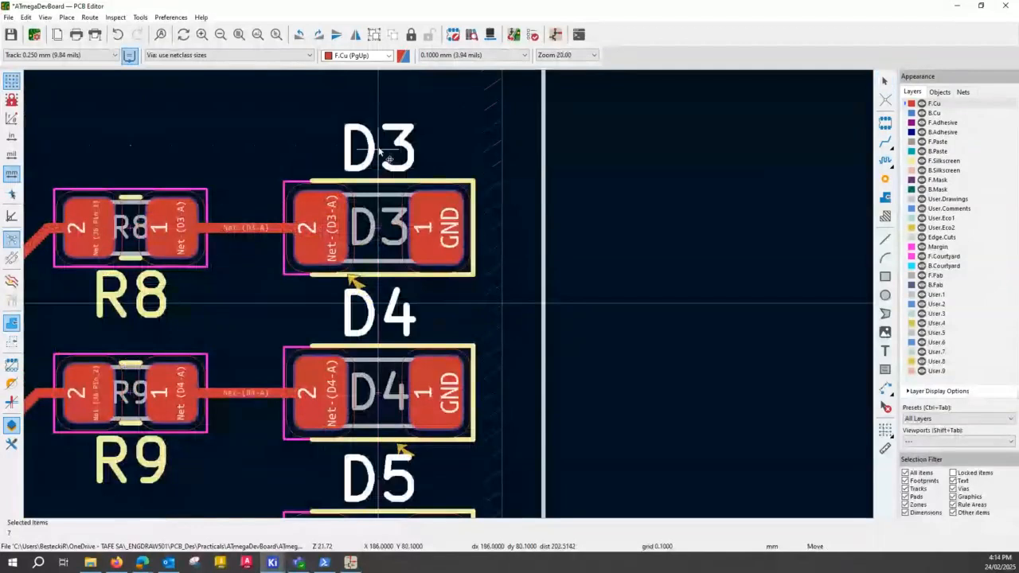
{"action": "left_click", "coordinate": [380, 151]}
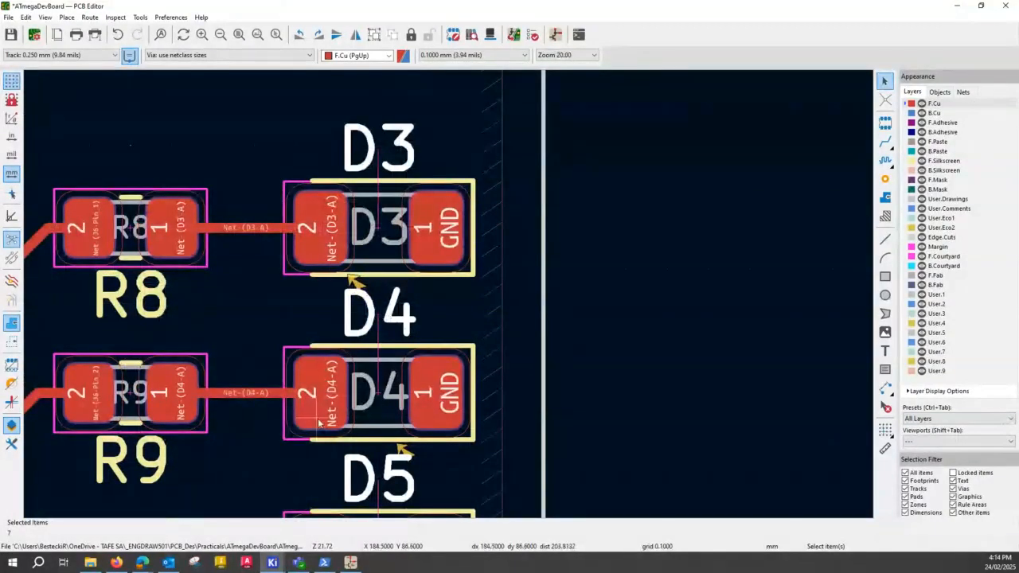
Select the silkscreen references R8 and R9 below their resistors together
{"action": "left_click", "coordinate": [168, 304]}
{"action": "left_click", "coordinate": [150, 469]}
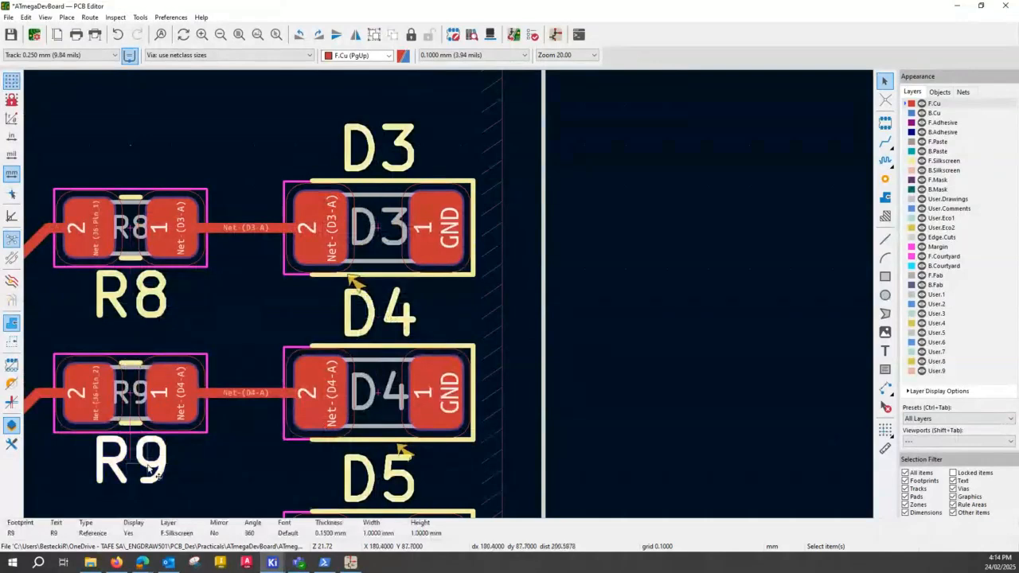
{"action": "scroll", "coordinate": [150, 470], "scroll_direction": "down", "scroll_amount": 3}
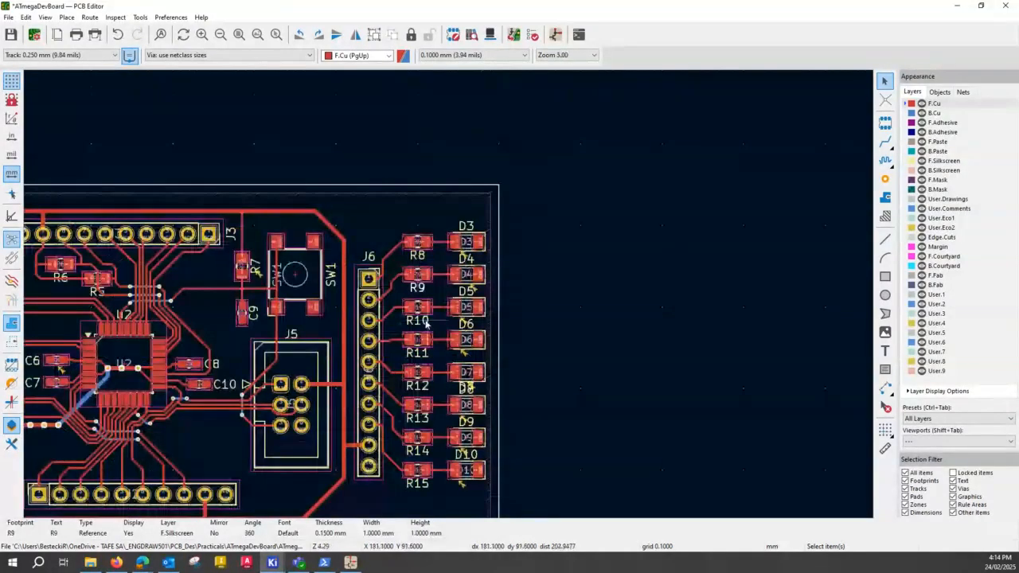
{"action": "left_click", "coordinate": [421, 258], "text": "shift"}
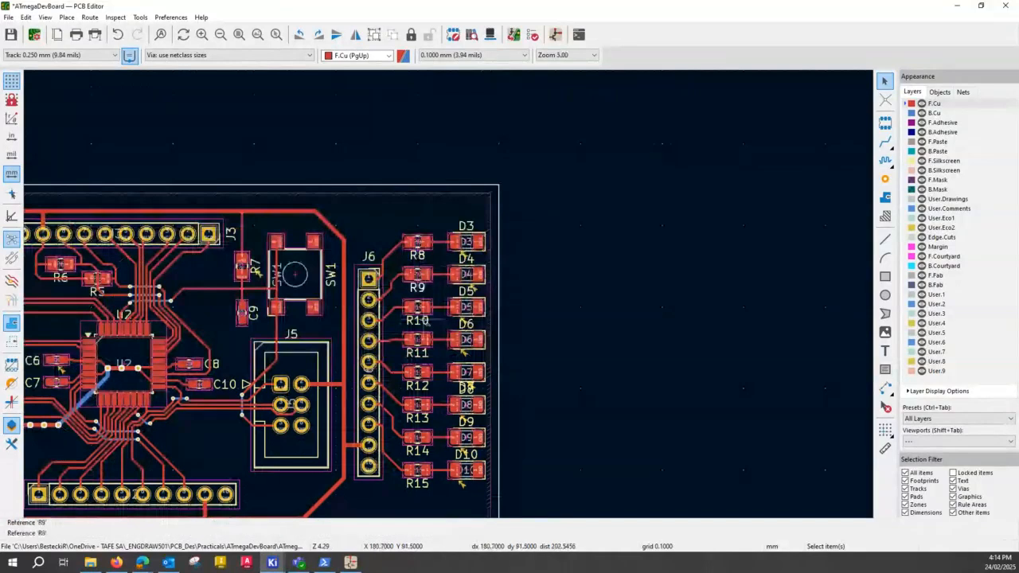
Move the reference labels of resistors R8 to R15 together so each sits above its resistor, and save the board
{"action": "left_click", "coordinate": [425, 321], "text": "shift"}
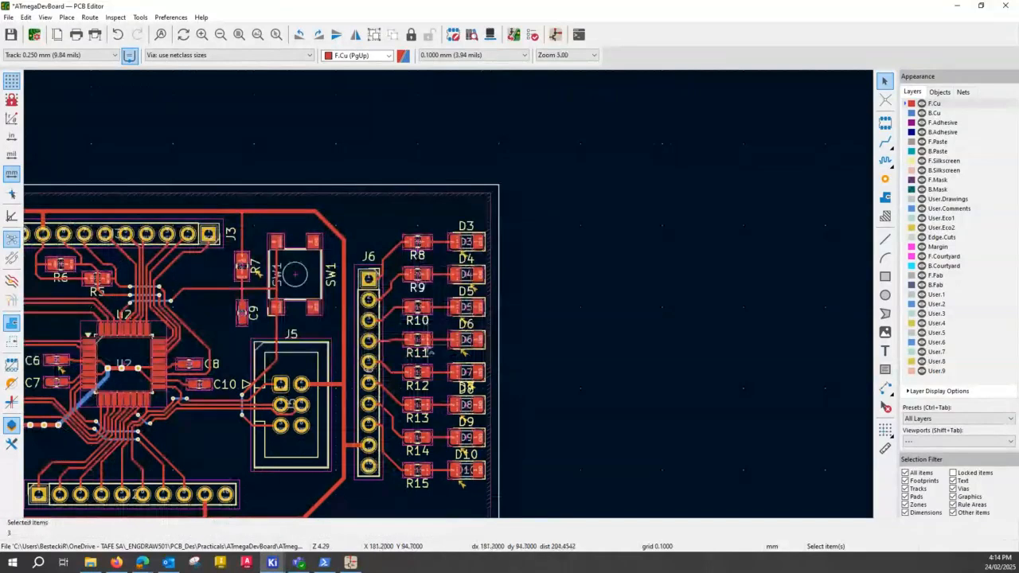
{"action": "left_click", "coordinate": [422, 352], "text": "shift"}
{"action": "left_click", "coordinate": [418, 386], "text": "shift"}
{"action": "left_click", "coordinate": [420, 418], "text": "shift"}
{"action": "left_click", "coordinate": [417, 451], "text": "shift"}
{"action": "left_click", "coordinate": [414, 486], "text": "shift"}
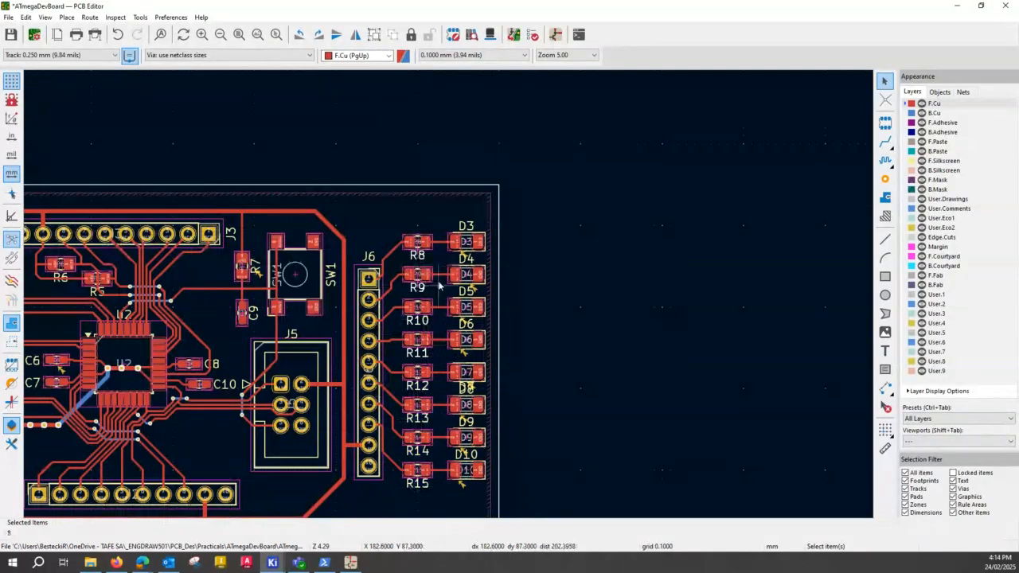
{"action": "scroll", "coordinate": [438, 285], "scroll_direction": "up", "scroll_amount": 3}
{"action": "key", "text": "m"}
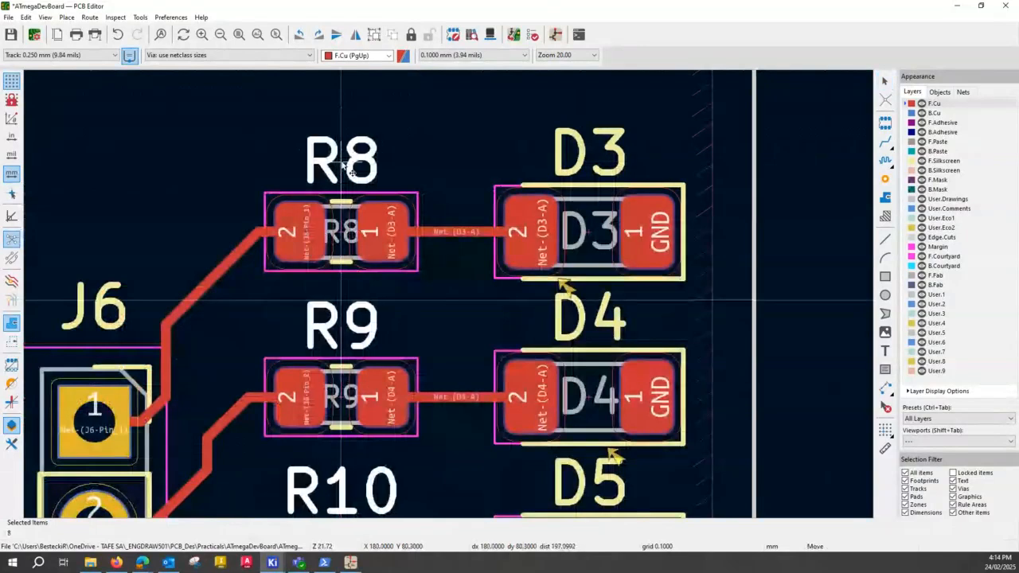
{"action": "left_click", "coordinate": [348, 168]}
{"action": "scroll", "coordinate": [395, 223], "scroll_direction": "down", "scroll_amount": 8}
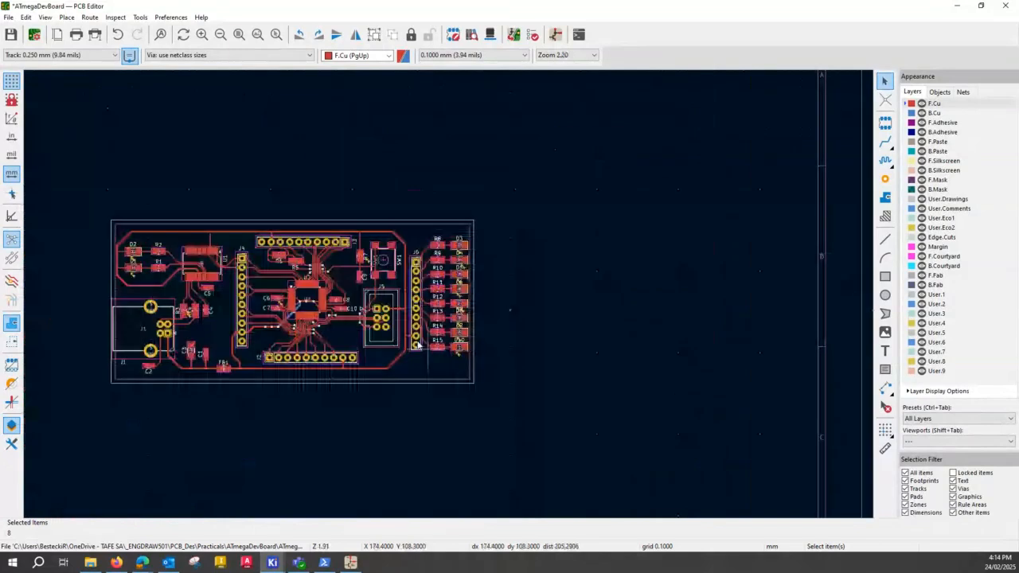
{"action": "left_click", "coordinate": [257, 34]}
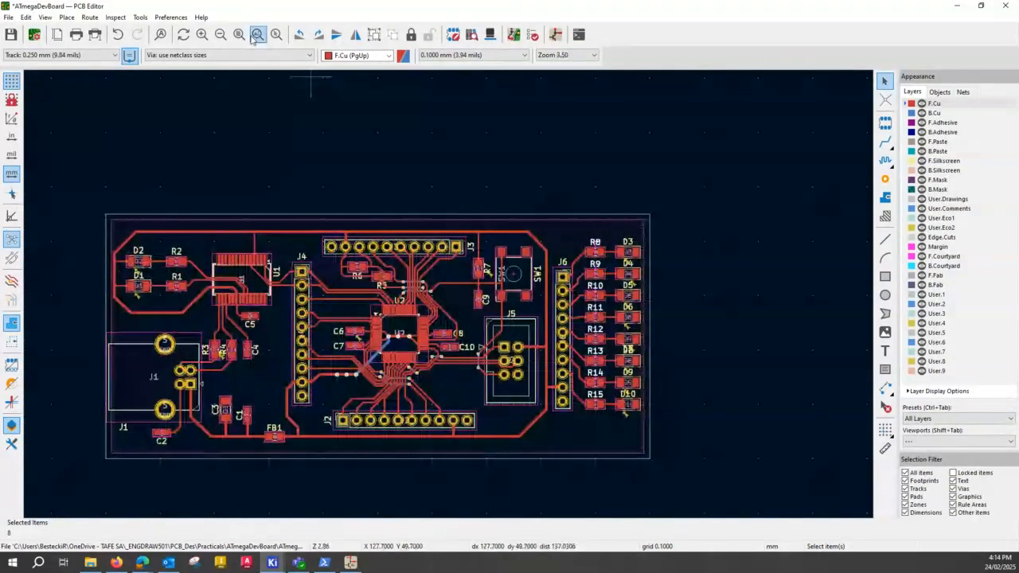
{"action": "left_click", "coordinate": [255, 37]}
{"action": "left_click", "coordinate": [17, 37]}
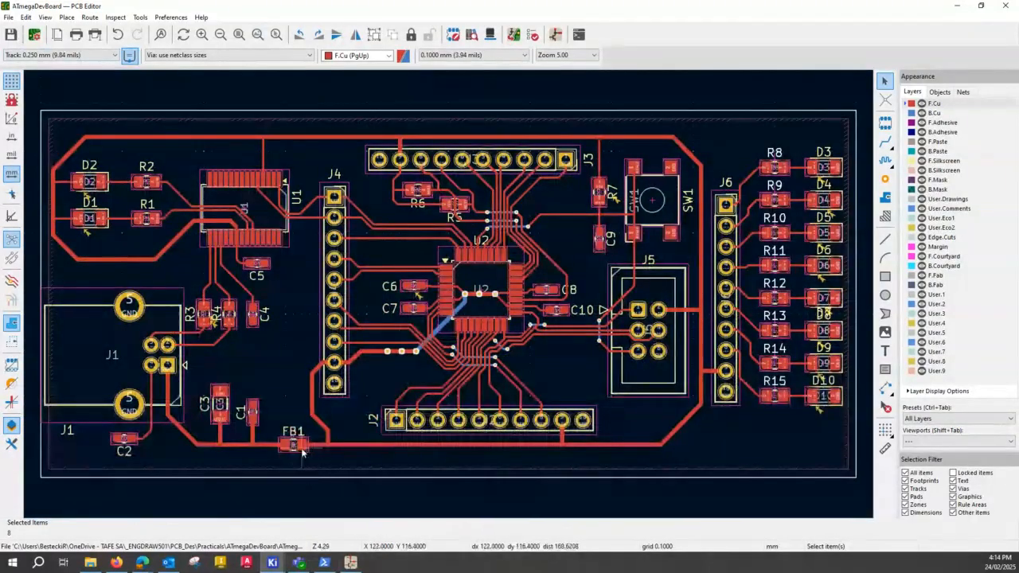
{"action": "scroll", "coordinate": [302, 452], "scroll_direction": "up", "scroll_amount": 5}
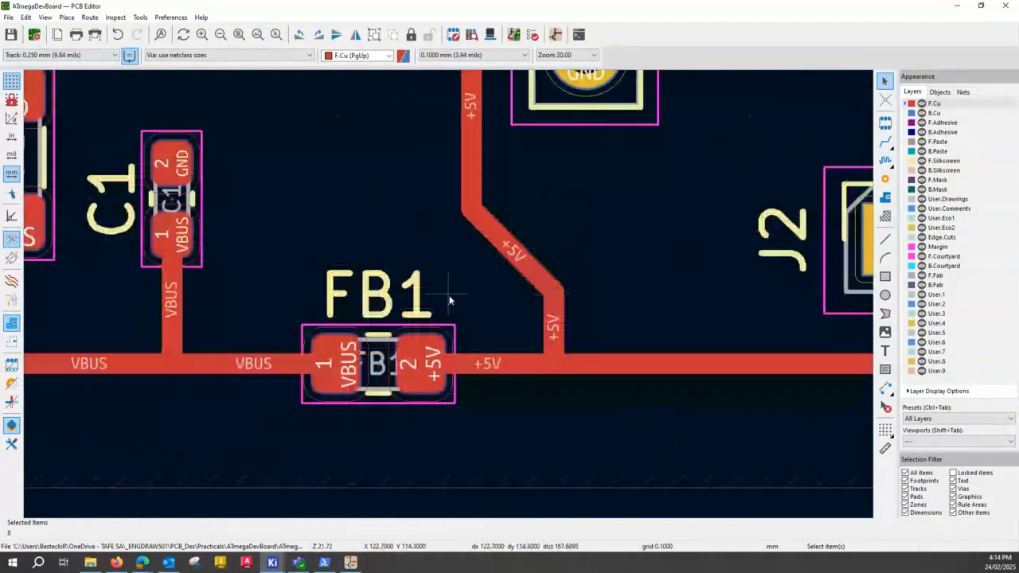
{"action": "scroll", "coordinate": [449, 301], "scroll_direction": "down", "scroll_amount": 2}
{"action": "scroll", "coordinate": [534, 310], "scroll_direction": "down", "scroll_amount": 1}
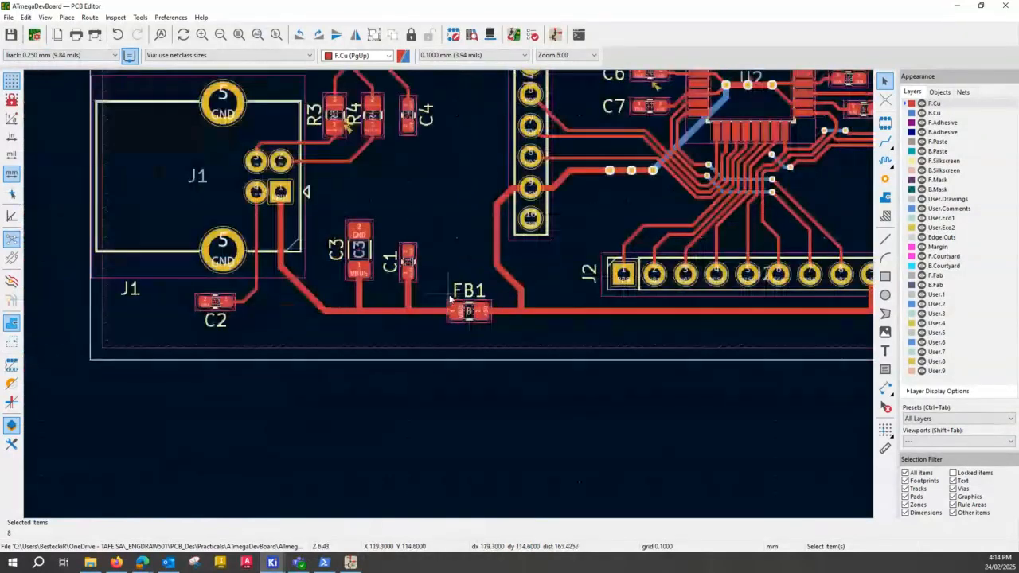
{"action": "left_click", "coordinate": [257, 35]}
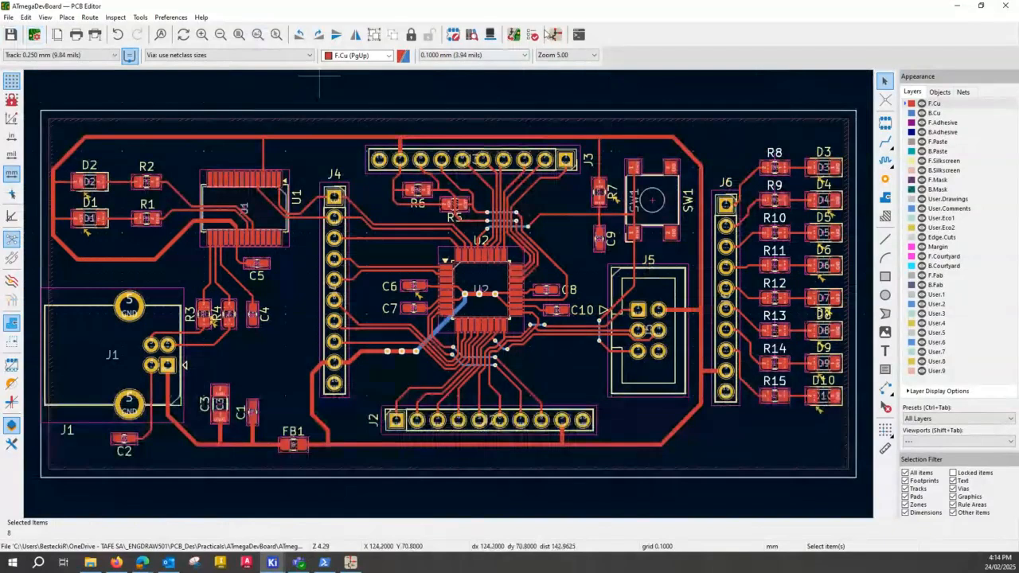
Delete all existing DRC markers and run the design rules check on the board
{"action": "left_click", "coordinate": [533, 35]}
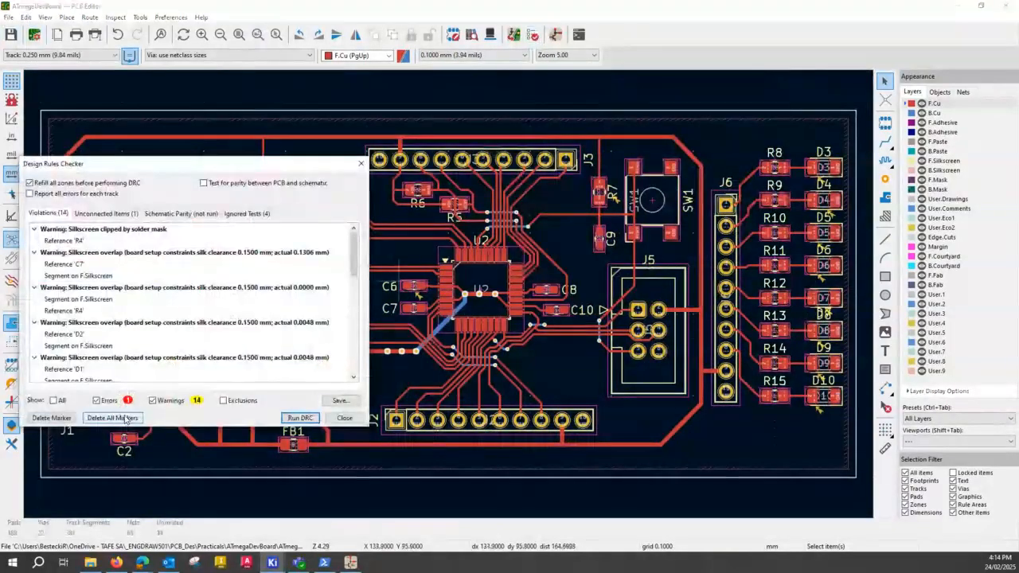
{"action": "left_click", "coordinate": [123, 419]}
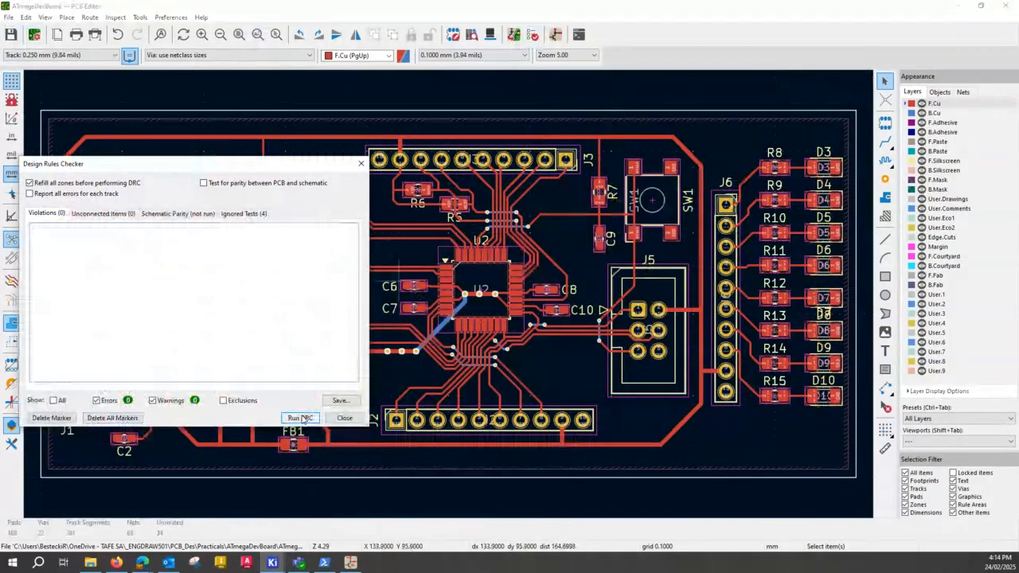
{"action": "left_click", "coordinate": [300, 418]}
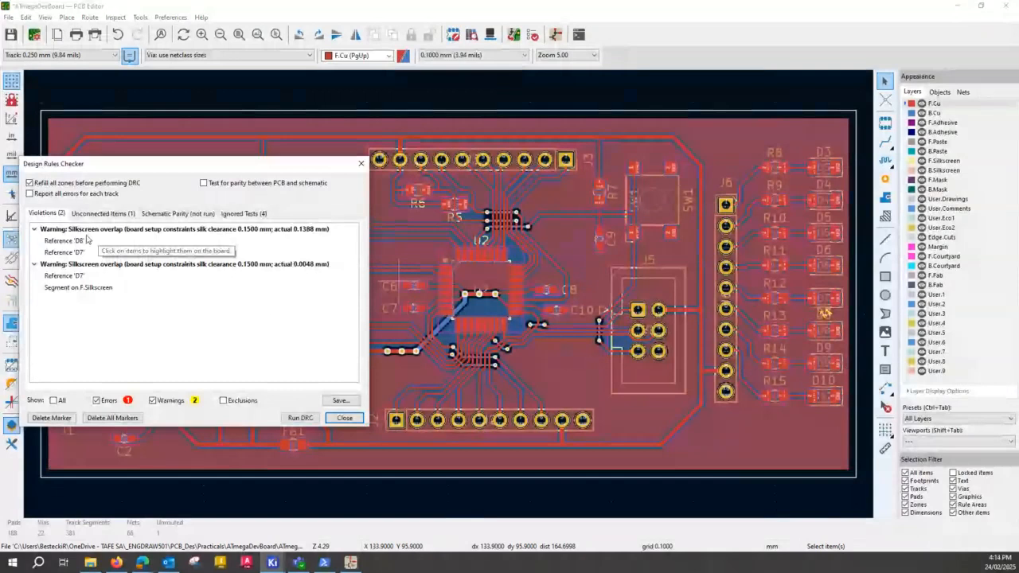
Locate the silkscreen overlap involving the D8 reference on the board from the design rules violations
{"action": "left_click", "coordinate": [74, 241]}
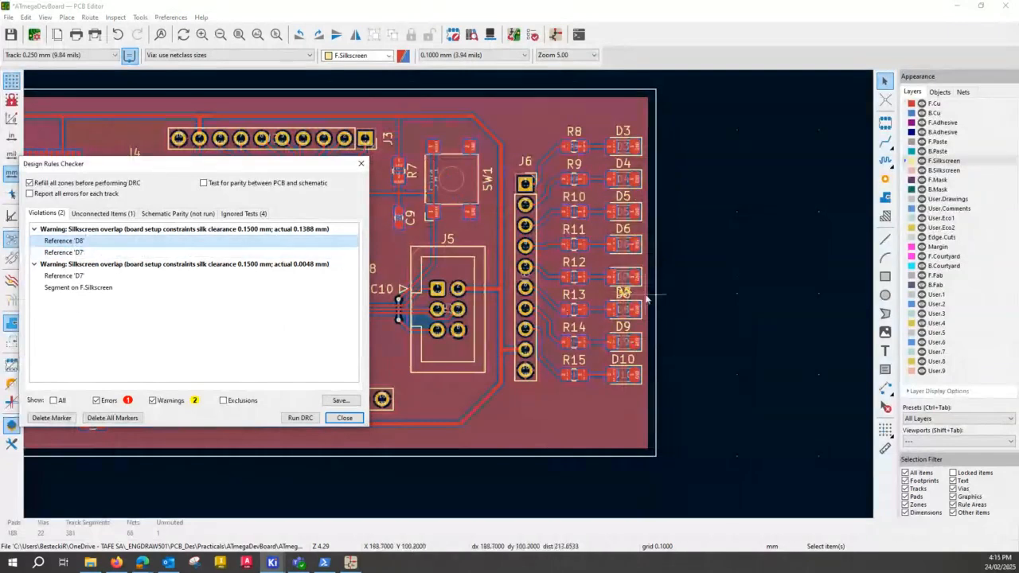
{"action": "left_click", "coordinate": [159, 287]}
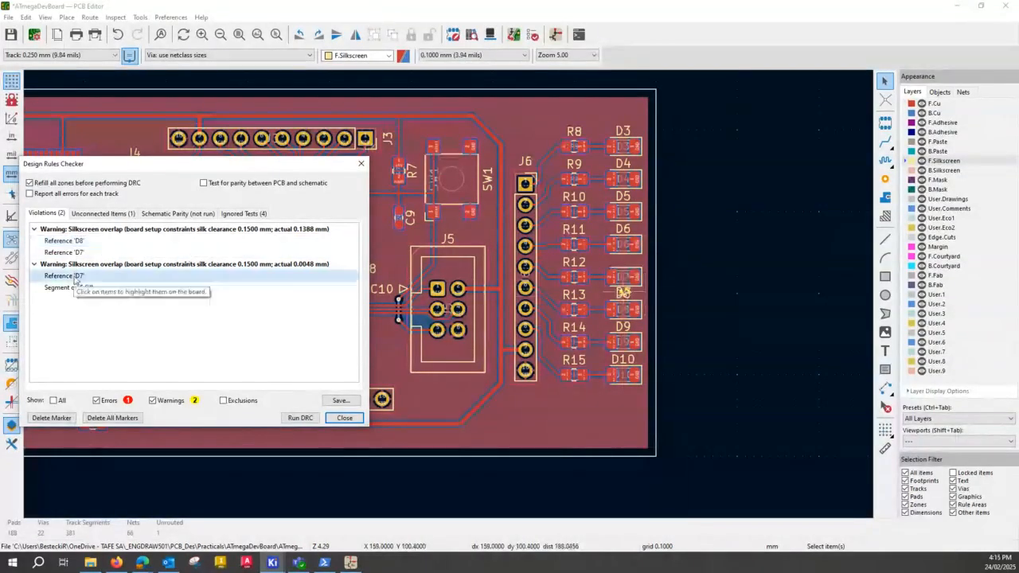
{"action": "left_click", "coordinate": [344, 418]}
Move the D7 reference label off the D8 label to just above diode D7
{"action": "scroll", "coordinate": [661, 295], "scroll_direction": "up", "scroll_amount": 3}
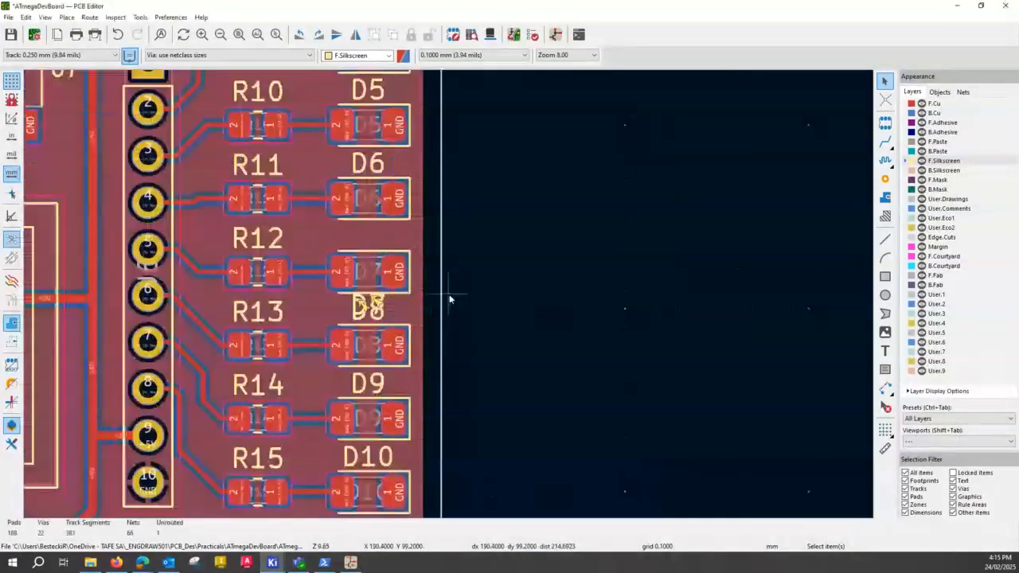
{"action": "scroll", "coordinate": [378, 306], "scroll_direction": "up", "scroll_amount": 3}
{"action": "left_click", "coordinate": [388, 307]}
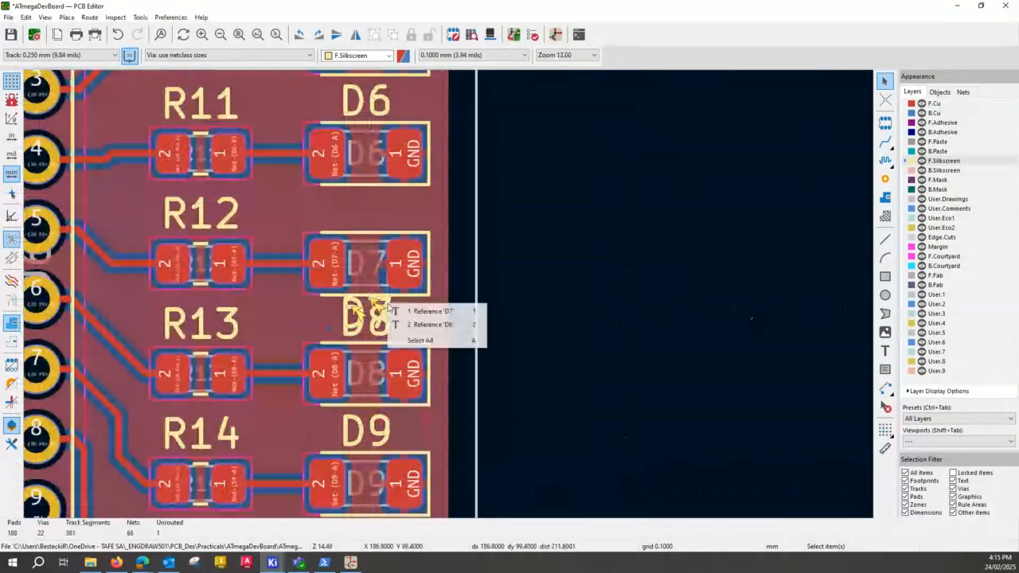
{"action": "left_click", "coordinate": [430, 311]}
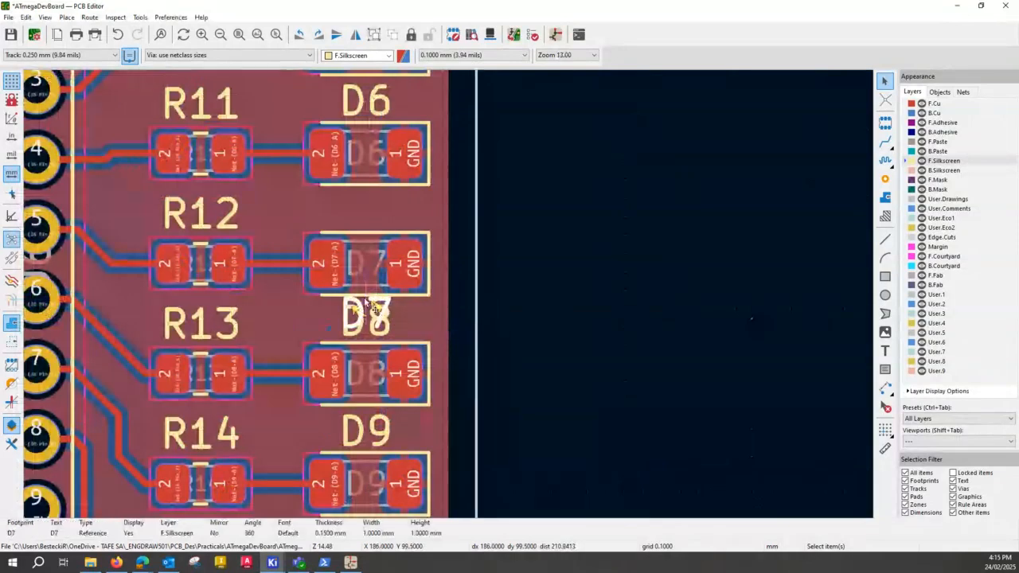
{"action": "left_click_drag", "start_coordinate": [379, 309], "coordinate": [374, 220]}
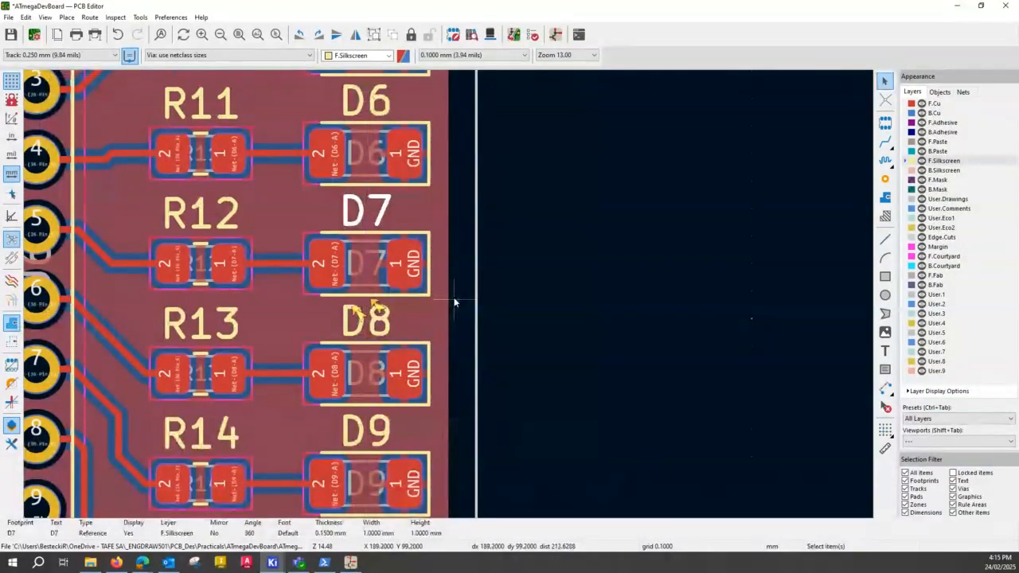
Clear the markers of the silkscreen overlap warnings and rerun the design rules check
{"action": "scroll", "coordinate": [469, 303], "scroll_direction": "down", "scroll_amount": 4}
{"action": "scroll", "coordinate": [403, 283], "scroll_direction": "down", "scroll_amount": 2}
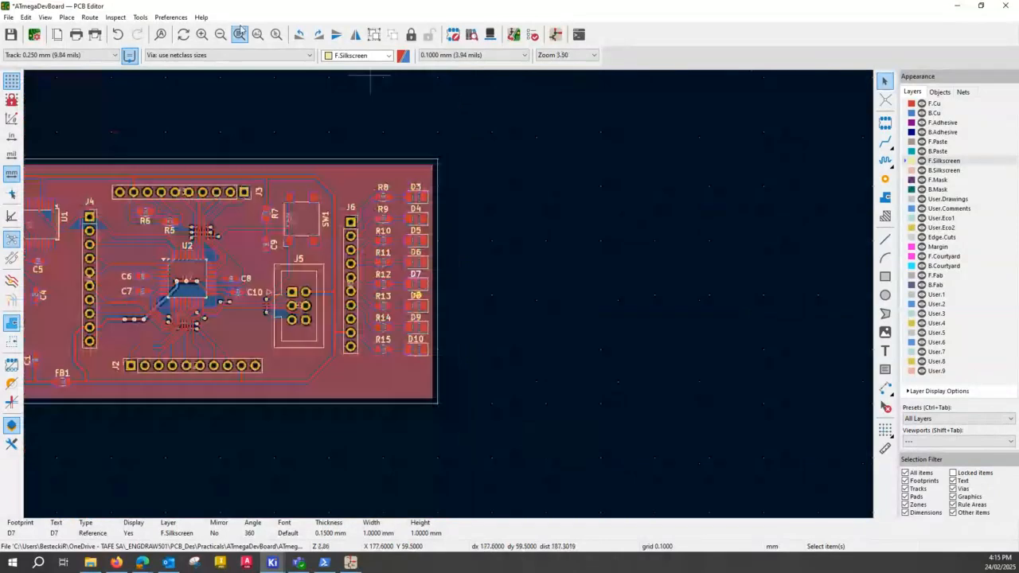
{"action": "left_click", "coordinate": [239, 34]}
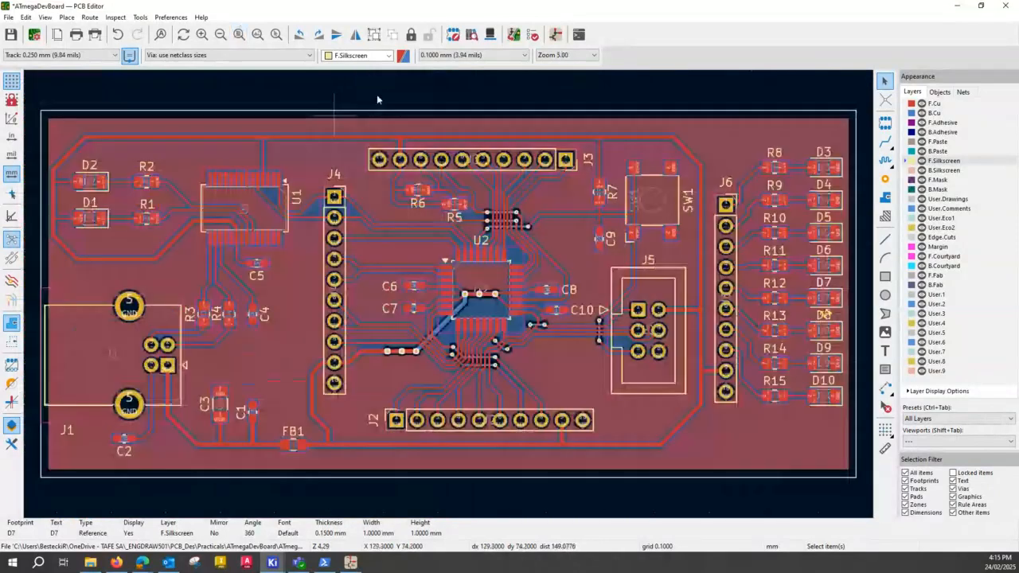
{"action": "left_click", "coordinate": [513, 34]}
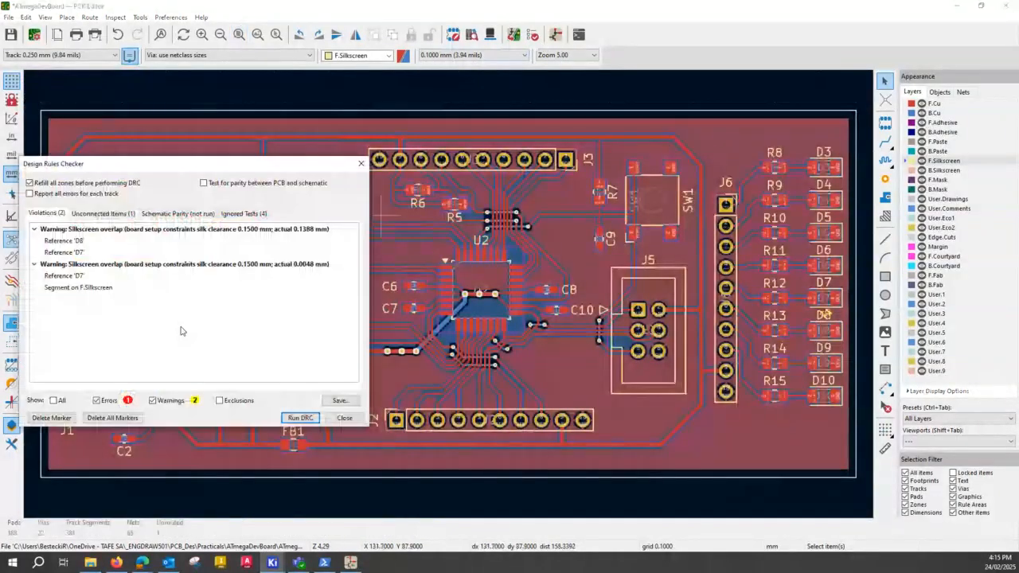
{"action": "left_click", "coordinate": [109, 419]}
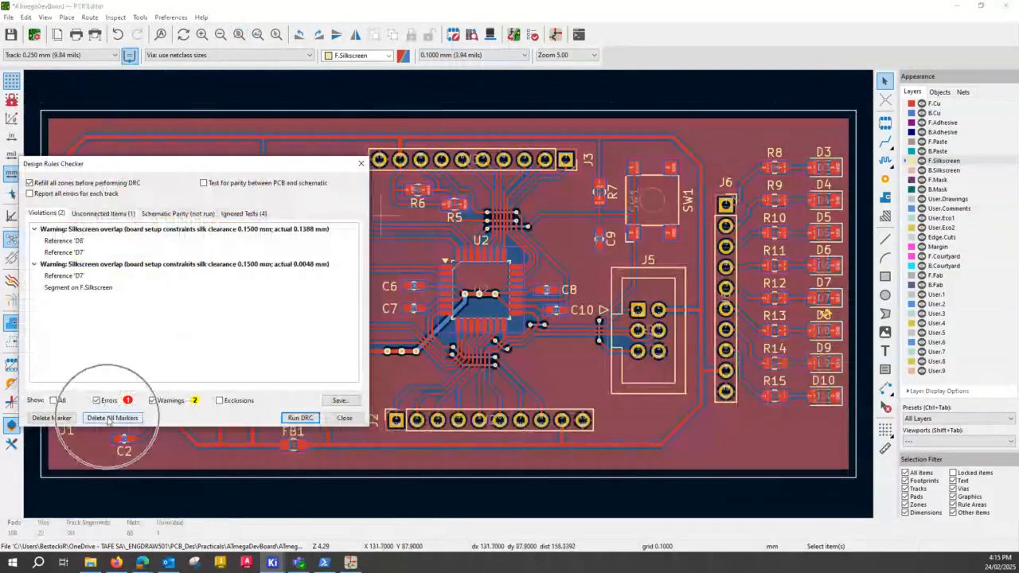
{"action": "left_click", "coordinate": [296, 418]}
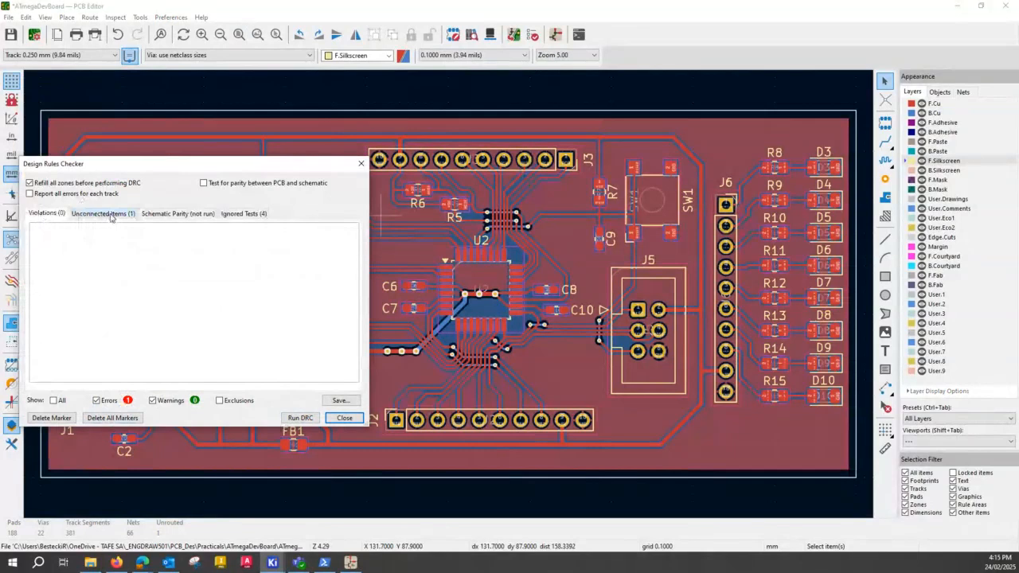
Examine the unconnected items and highlight the GND zone on F.Cu and B.Cu that misses a connection
{"action": "left_click", "coordinate": [111, 215]}
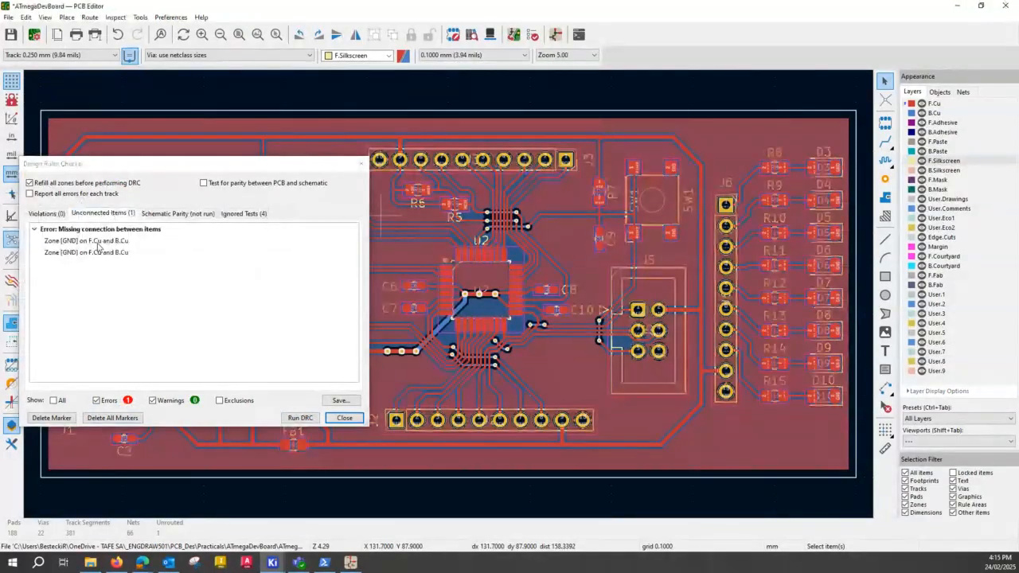
{"action": "left_click", "coordinate": [101, 252]}
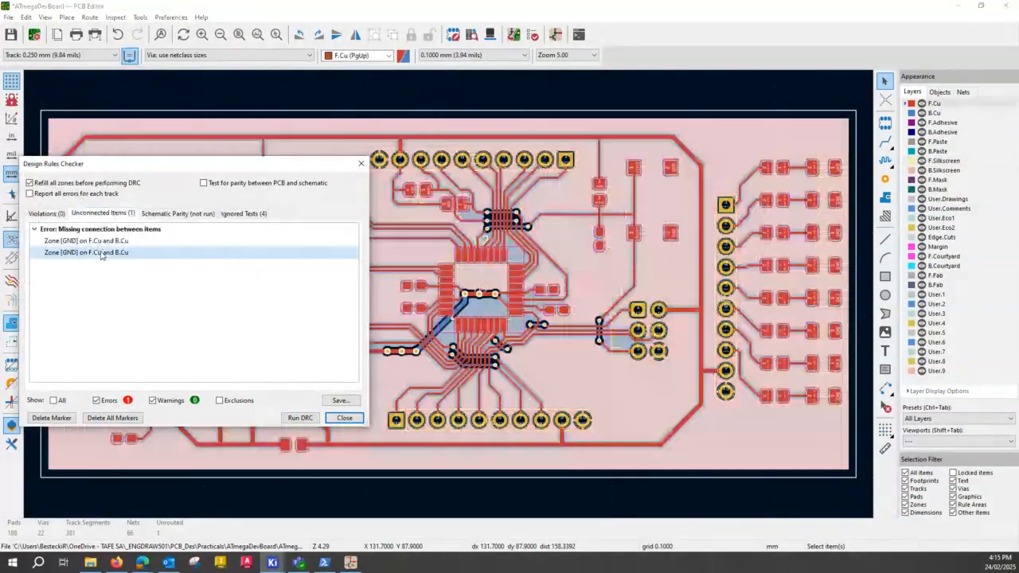
{"action": "left_click", "coordinate": [345, 418]}
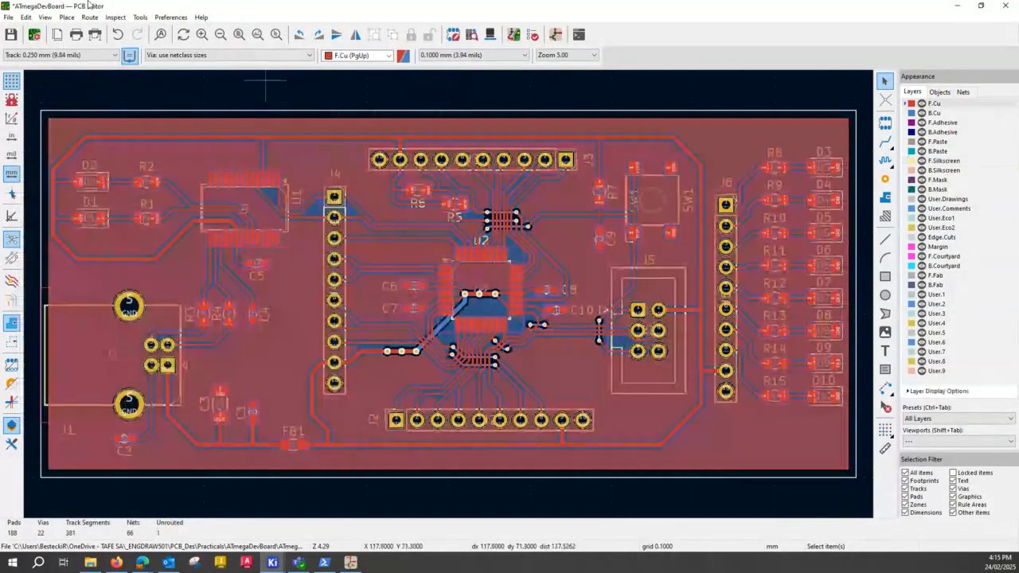
Save the board and set the grid to 0.2500 mm (9.84 mils)
{"action": "left_click", "coordinate": [11, 35]}
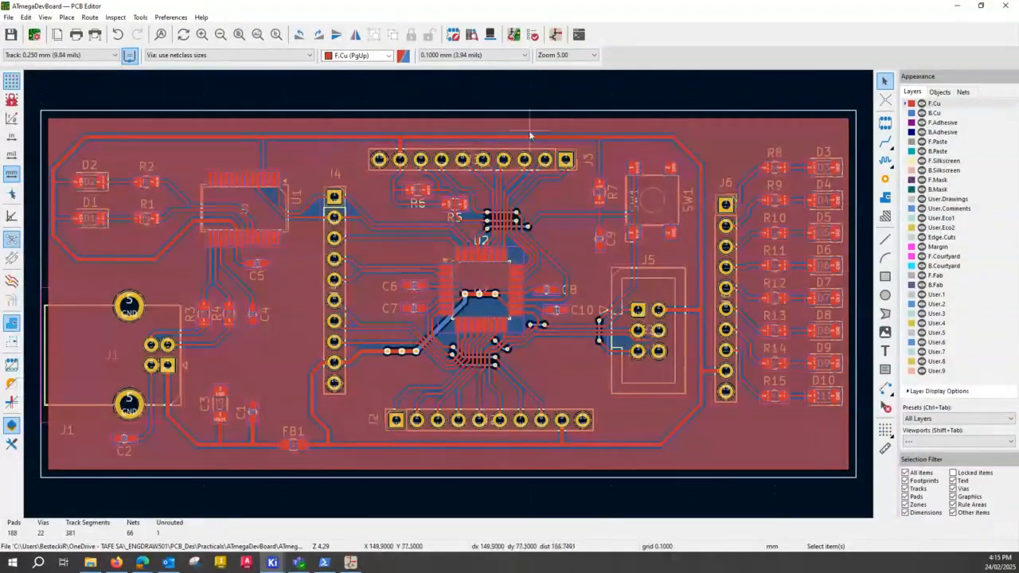
{"action": "left_click", "coordinate": [525, 56]}
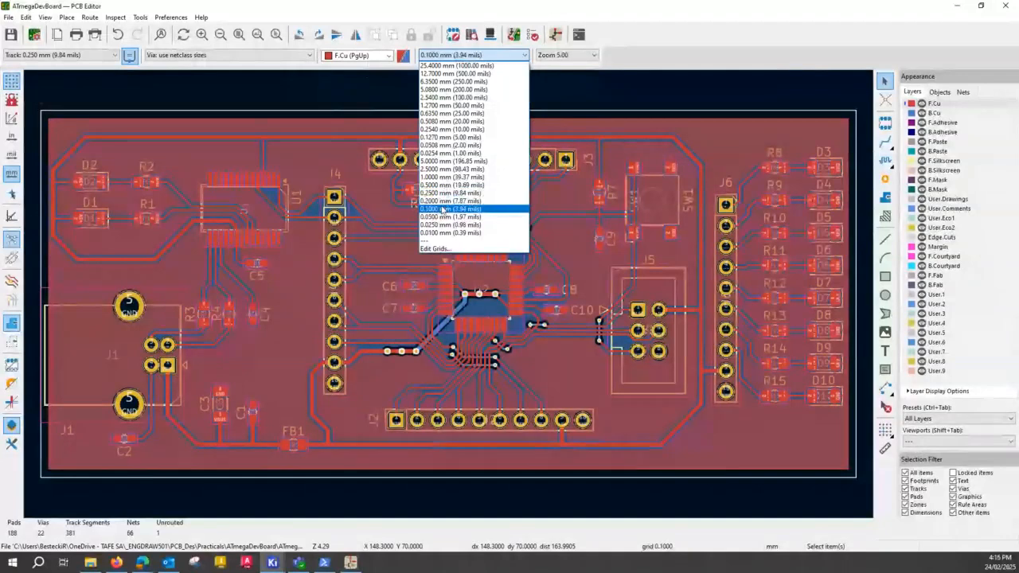
{"action": "left_click", "coordinate": [442, 192]}
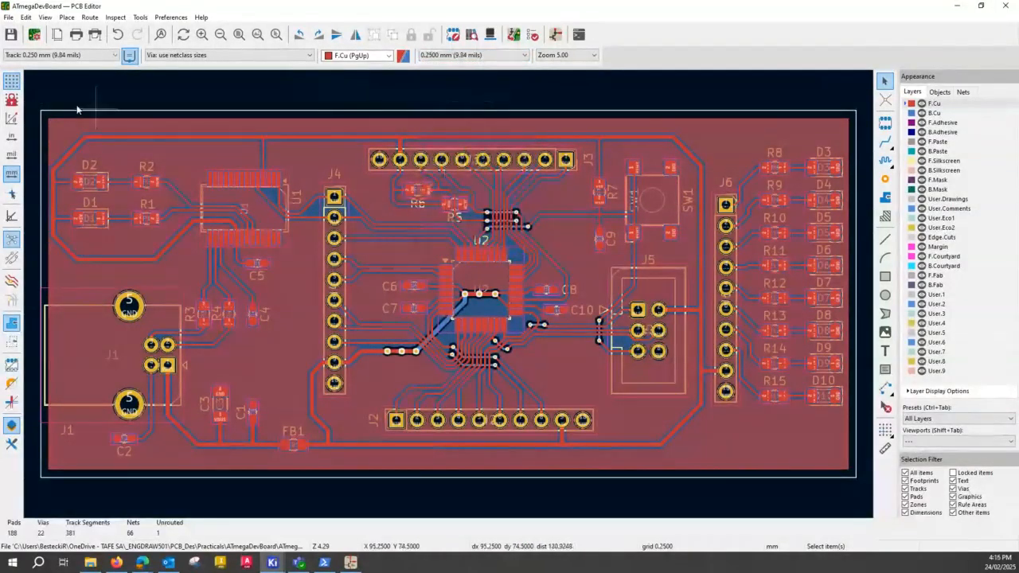
Unfill all copper zones on the board and save it
{"action": "left_click", "coordinate": [26, 18]}
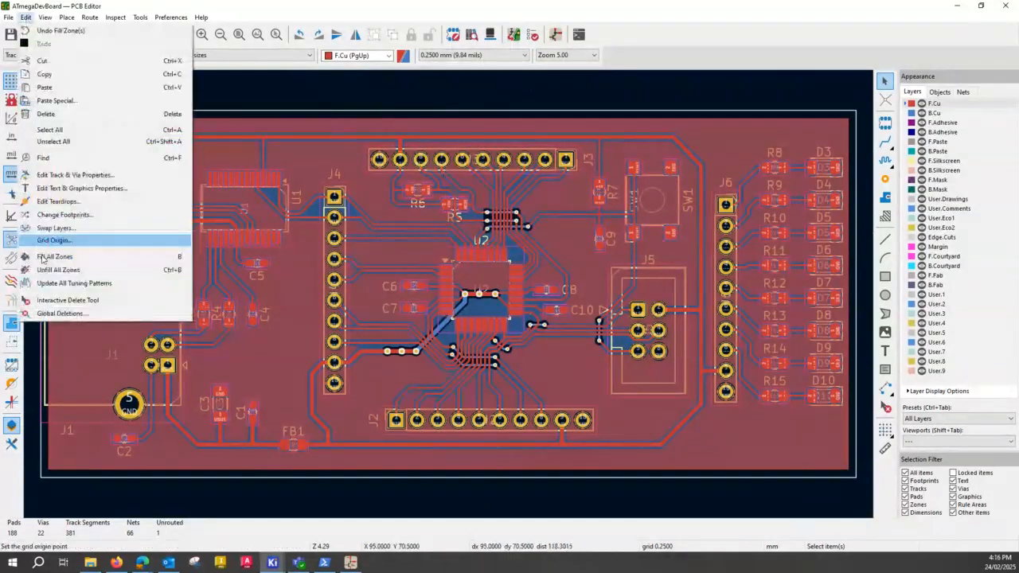
{"action": "left_click", "coordinate": [61, 271]}
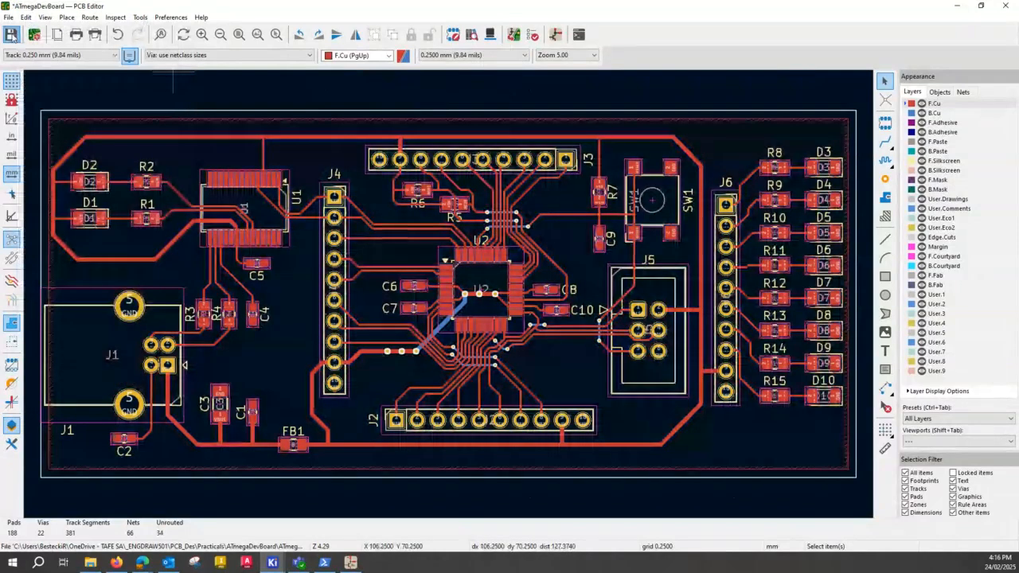
{"action": "left_click", "coordinate": [11, 35]}
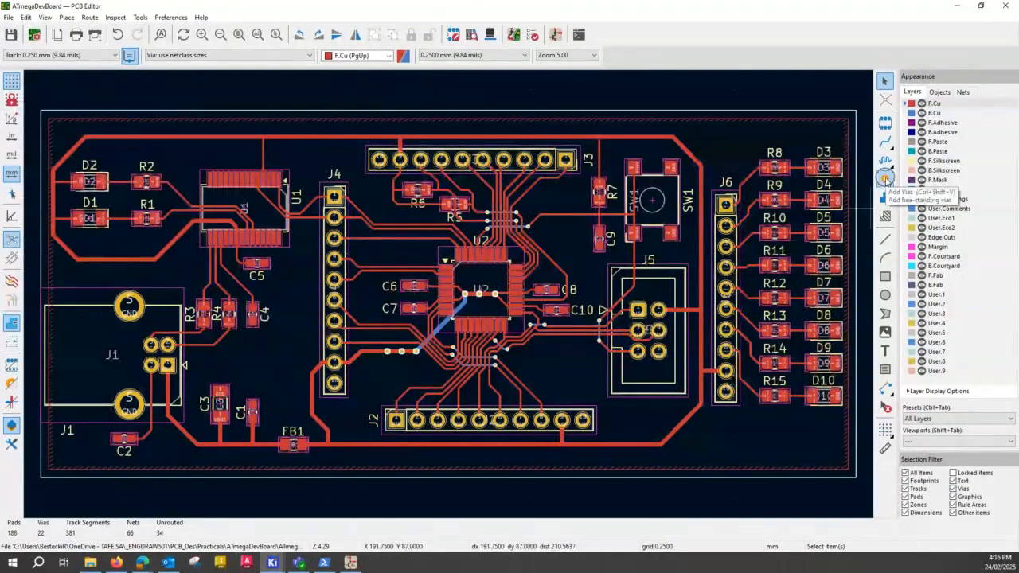
Place a free-standing via in the board's upper-left corner outside the thick +5V track, at X 93, Y 77.75 mm
{"action": "left_click", "coordinate": [885, 179]}
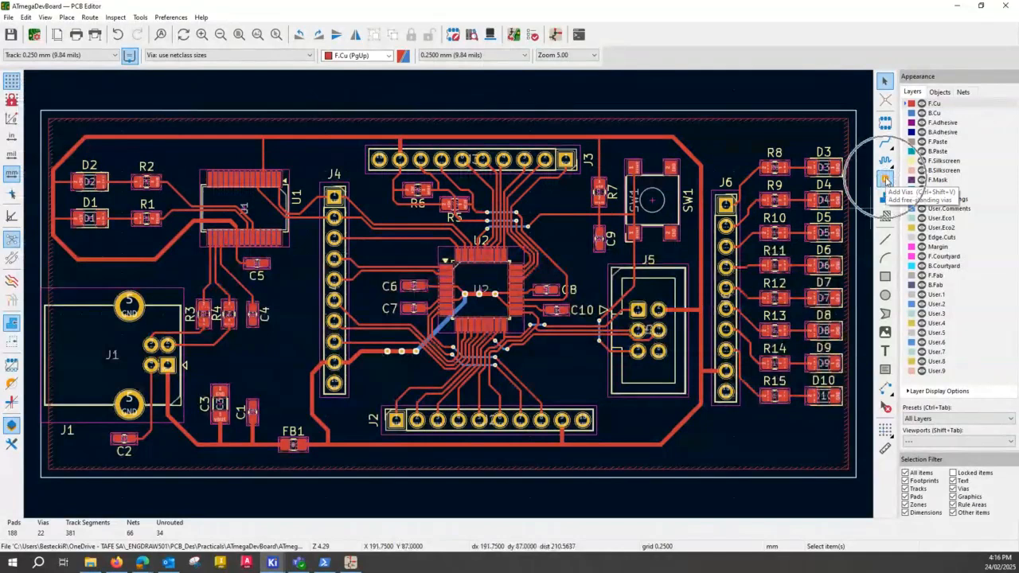
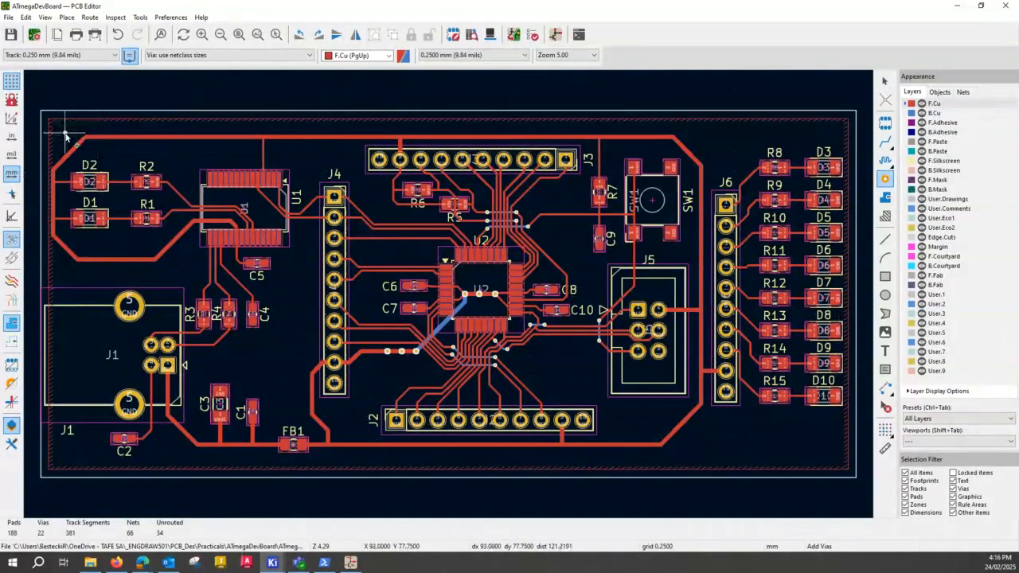
{"action": "left_click", "coordinate": [67, 136]}
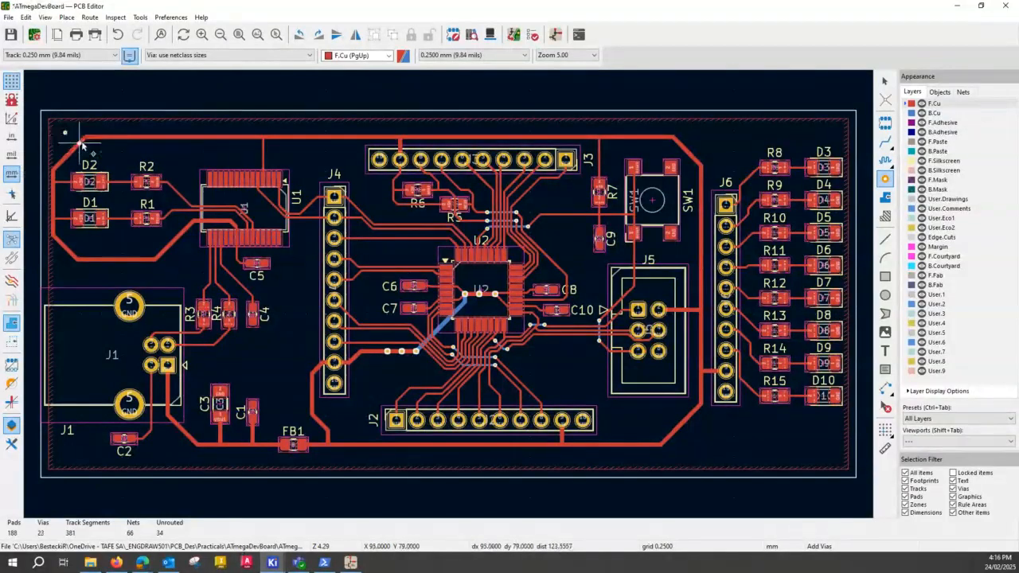
{"action": "key", "text": "Escape"}
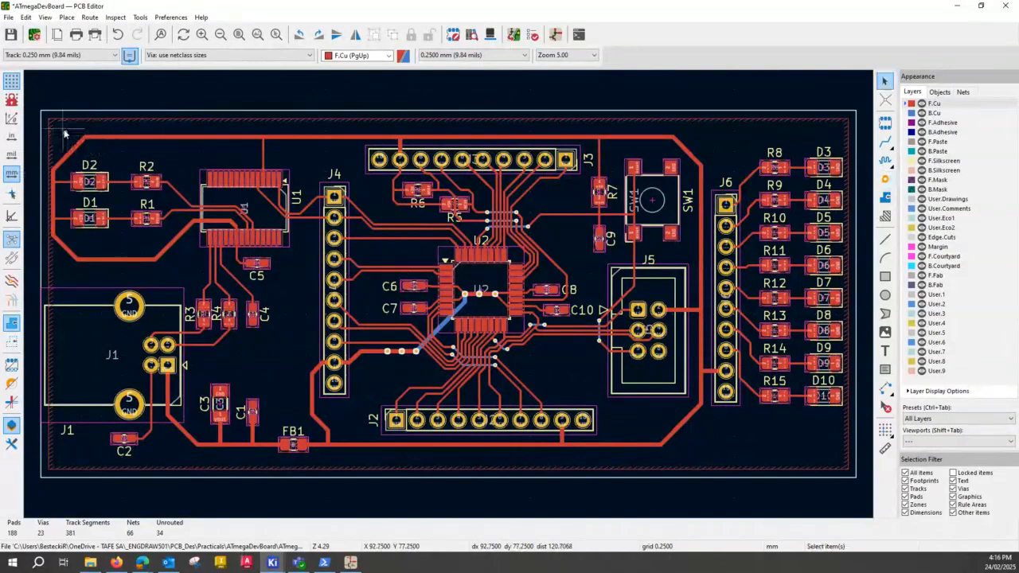
Turn off automatic net updating for the new corner via and assign it to the GND net
{"action": "scroll", "coordinate": [65, 133], "scroll_direction": "up", "scroll_amount": 2}
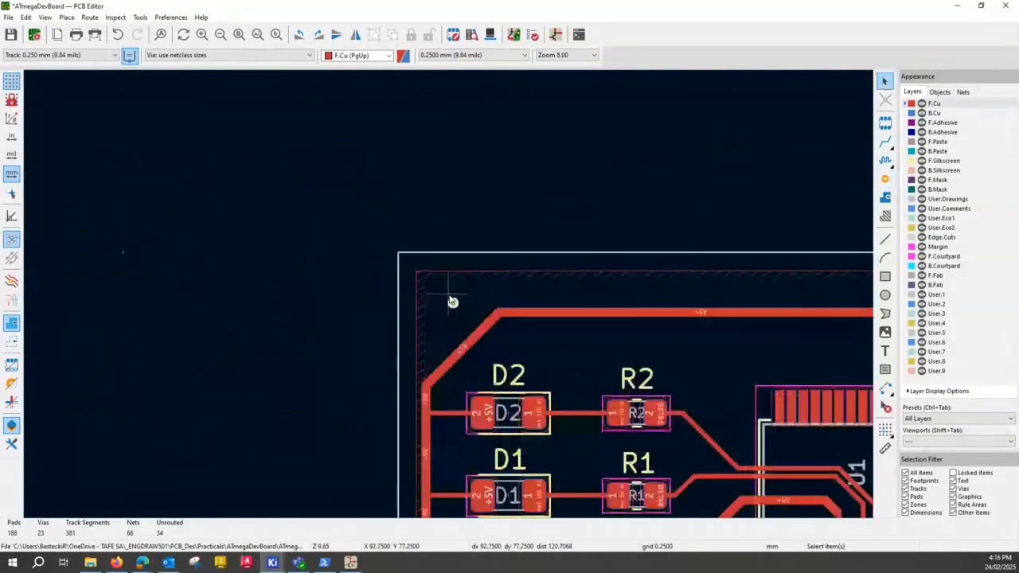
{"action": "scroll", "coordinate": [451, 301], "scroll_direction": "up", "scroll_amount": 1}
{"action": "scroll", "coordinate": [451, 301], "scroll_direction": "up", "scroll_amount": 2}
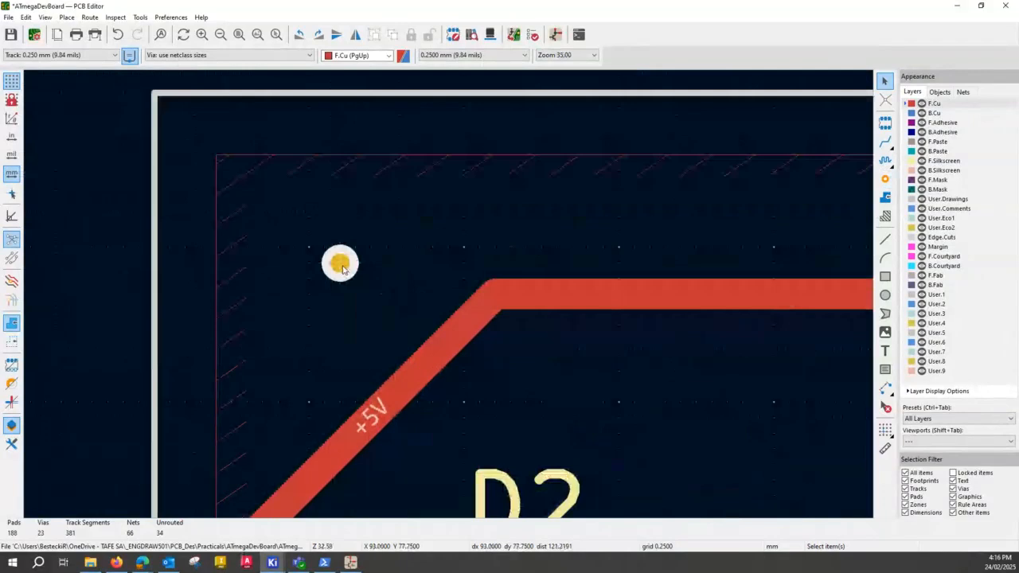
{"action": "double_click", "coordinate": [342, 268]}
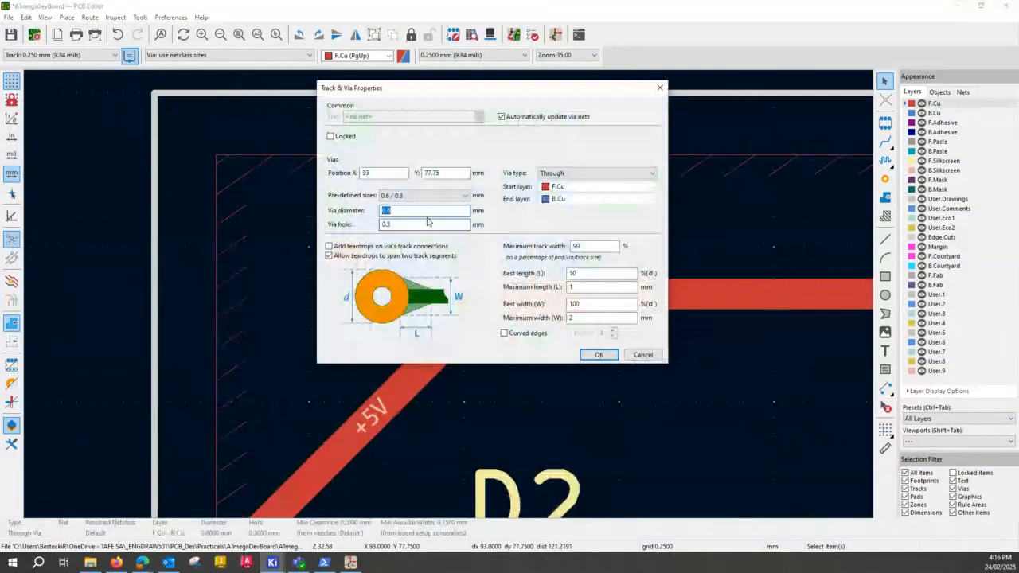
{"action": "left_click", "coordinate": [500, 117]}
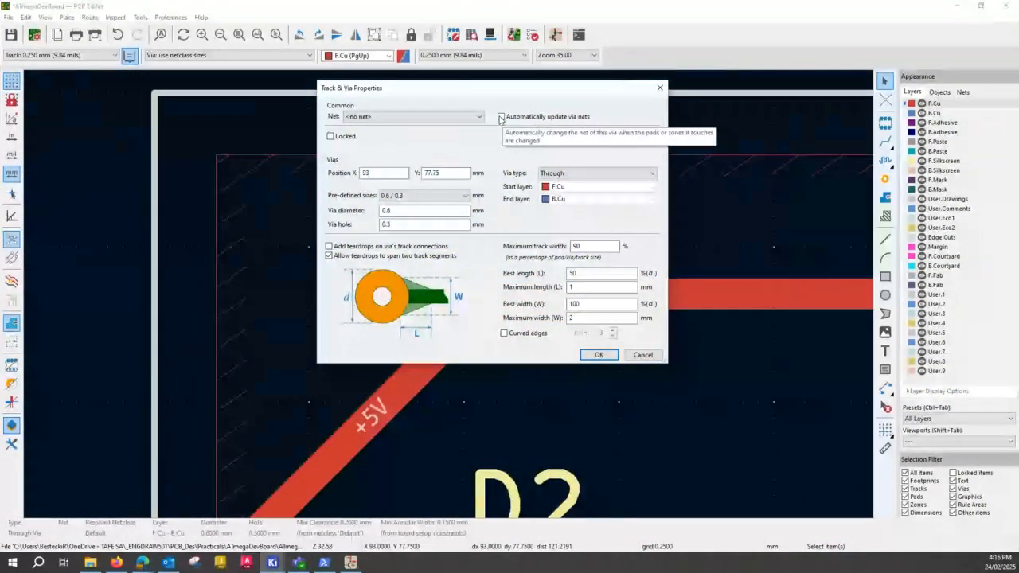
{"action": "left_click", "coordinate": [475, 116]}
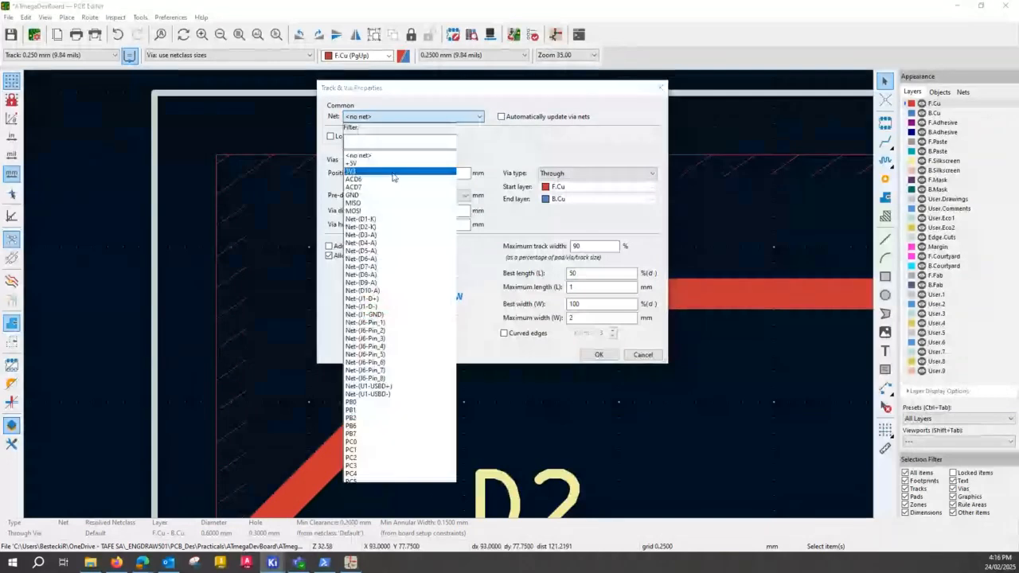
{"action": "left_click", "coordinate": [357, 196]}
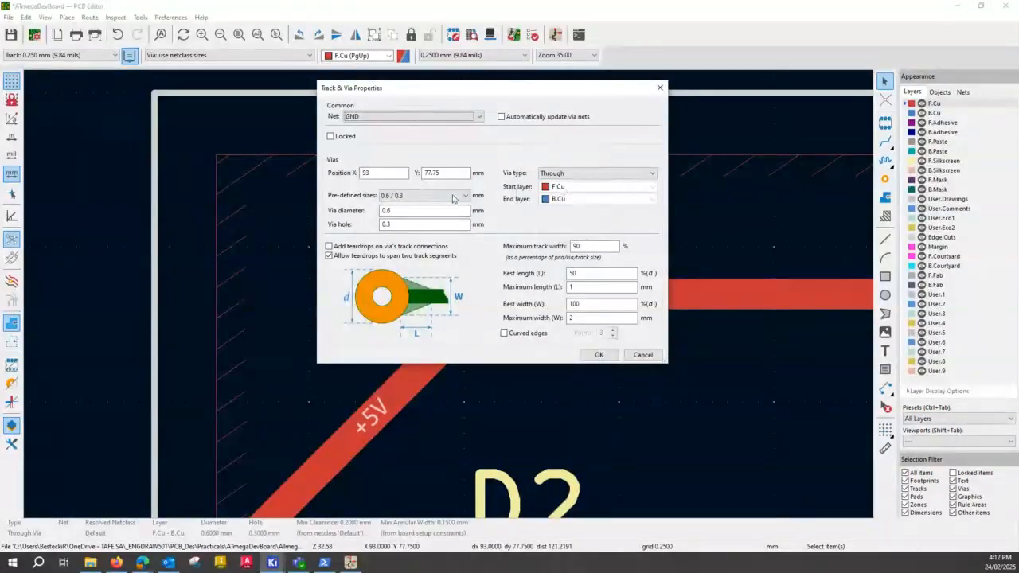
{"action": "left_click", "coordinate": [598, 355]}
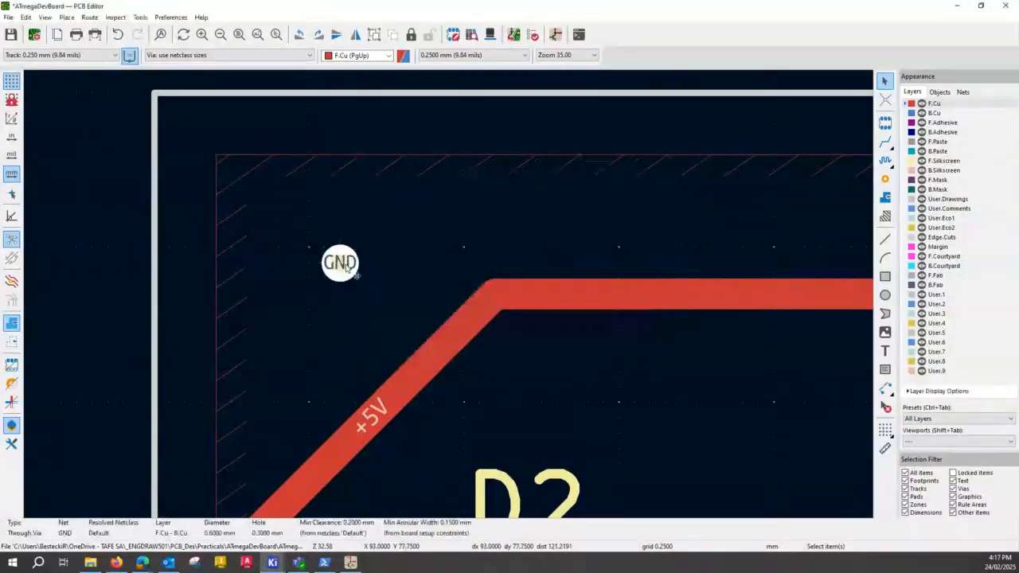
Copy the GND corner via and paste it between the upper board edge and the +5V track, above U1's left end
{"action": "scroll", "coordinate": [346, 268], "scroll_direction": "down", "scroll_amount": 2}
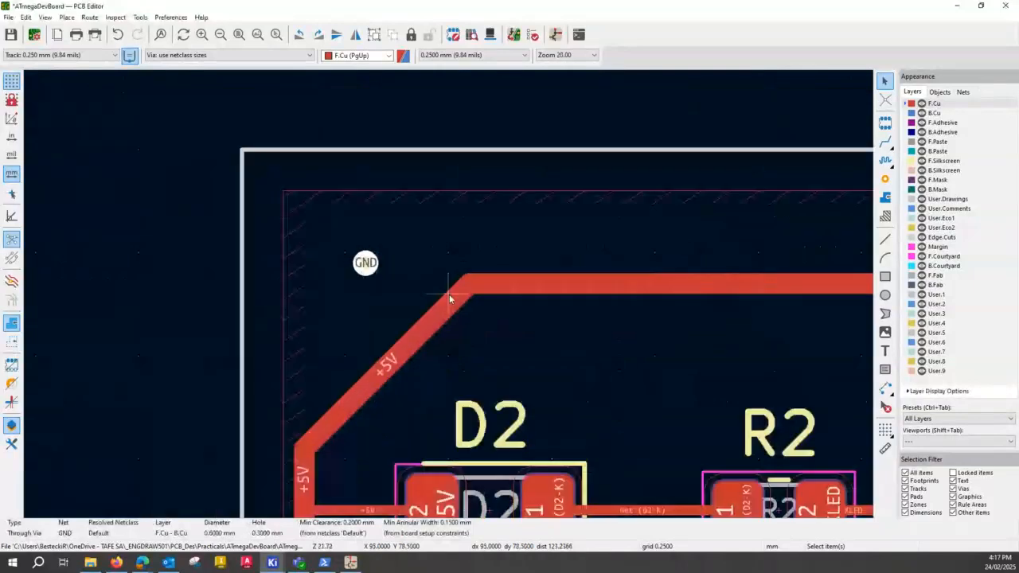
{"action": "scroll", "coordinate": [449, 296], "scroll_direction": "up", "scroll_amount": 2}
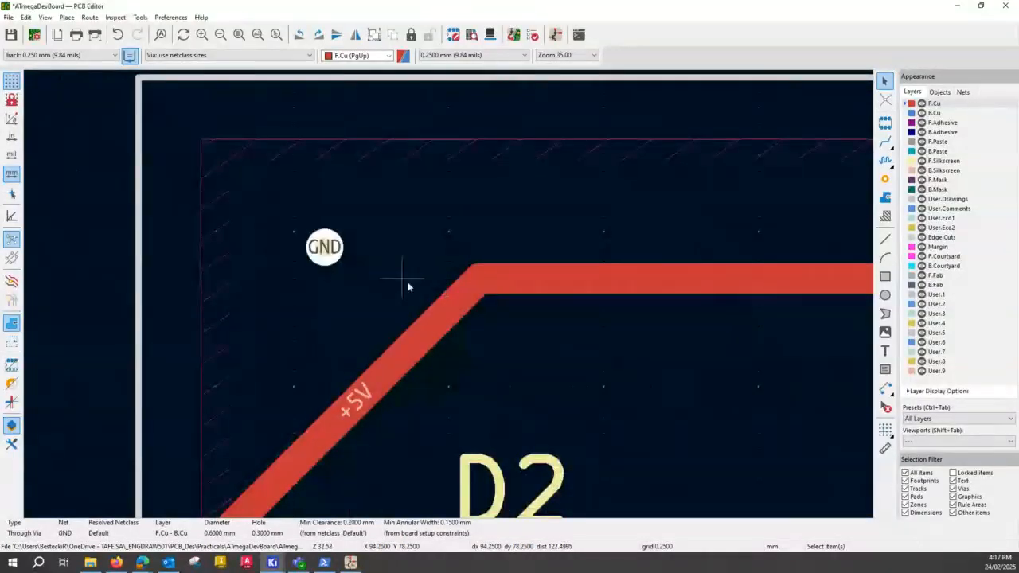
{"action": "scroll", "coordinate": [407, 282], "scroll_direction": "down", "scroll_amount": 2}
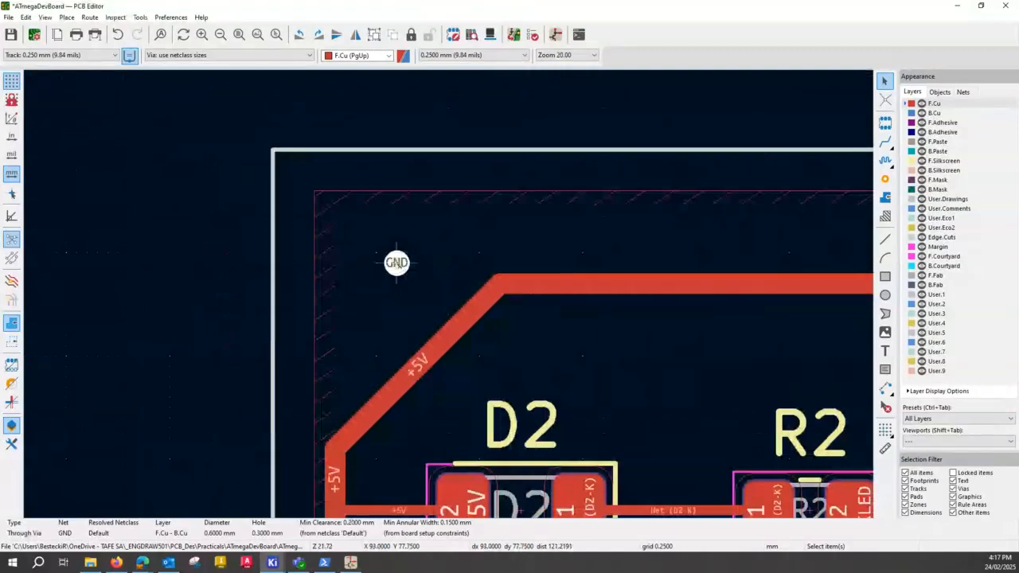
{"action": "key", "text": "ctrl+c"}
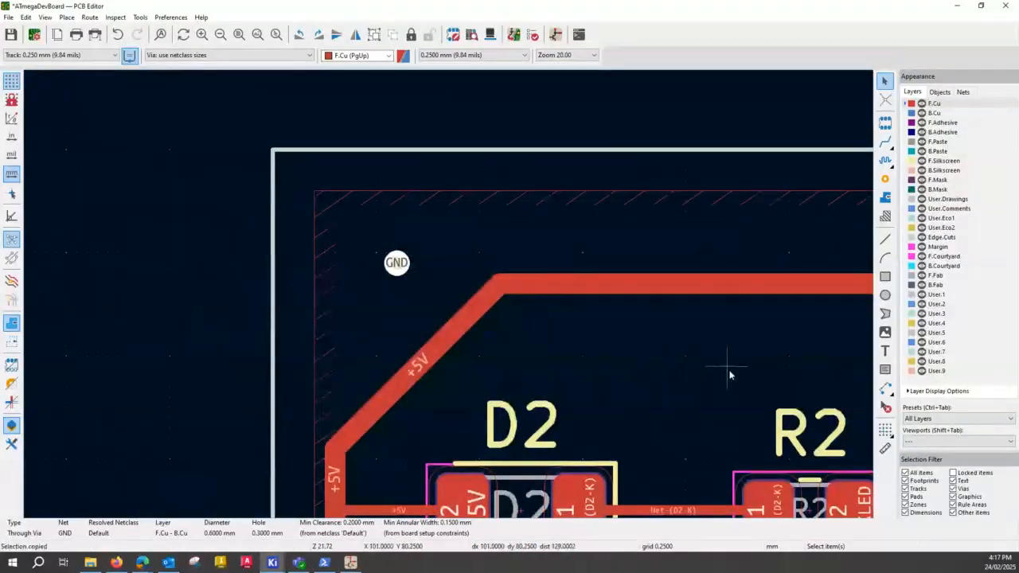
{"action": "scroll", "coordinate": [575, 297], "scroll_direction": "down", "scroll_amount": 3}
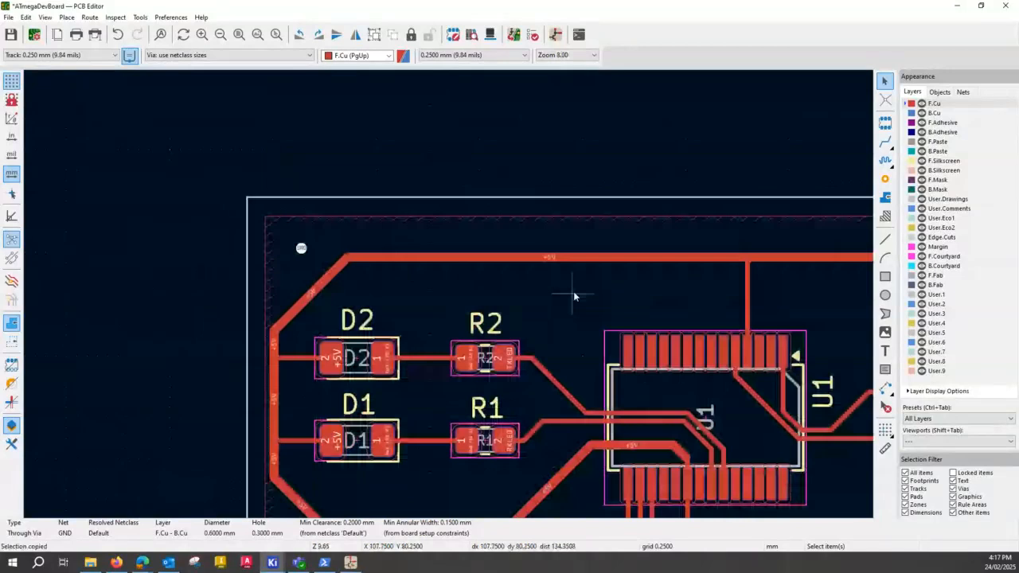
{"action": "middle_click_drag", "start_coordinate": [573, 296], "coordinate": [380, 271]}
{"action": "key", "text": "ctrl+v"}
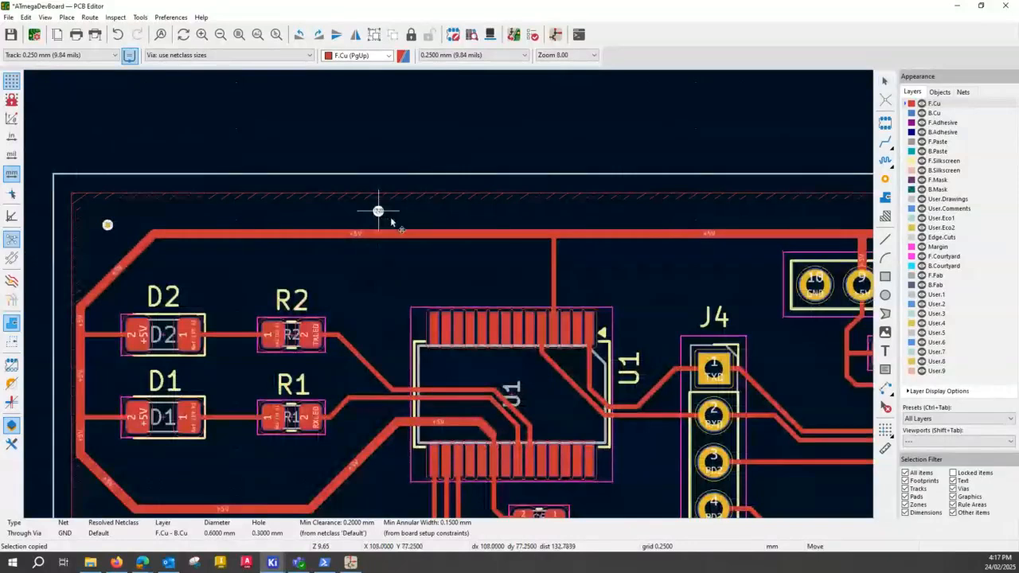
{"action": "scroll", "coordinate": [380, 214], "scroll_direction": "down", "scroll_amount": 2}
{"action": "middle_click_drag", "start_coordinate": [613, 324], "coordinate": [366, 279]}
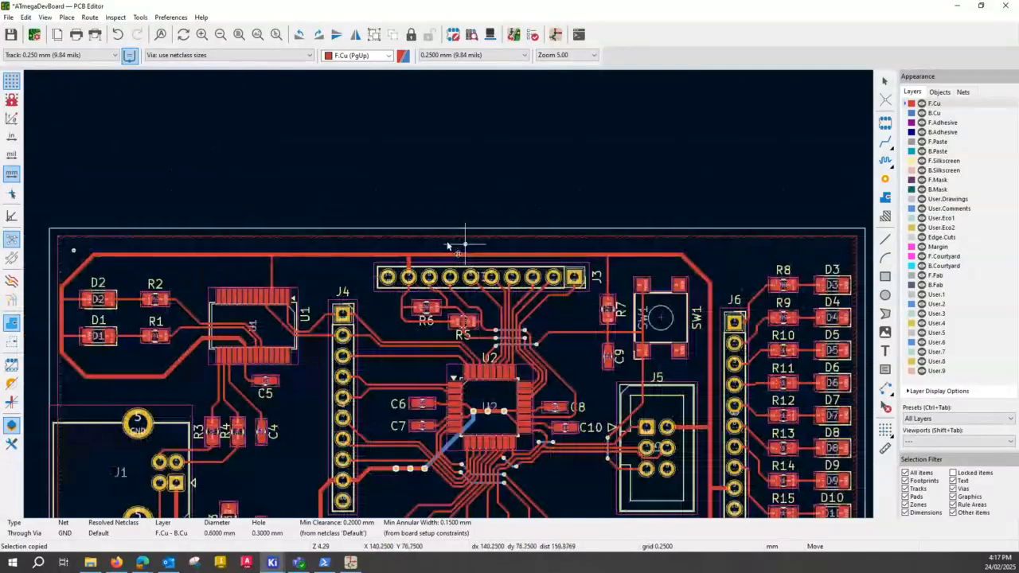
{"action": "left_click", "coordinate": [208, 249]}
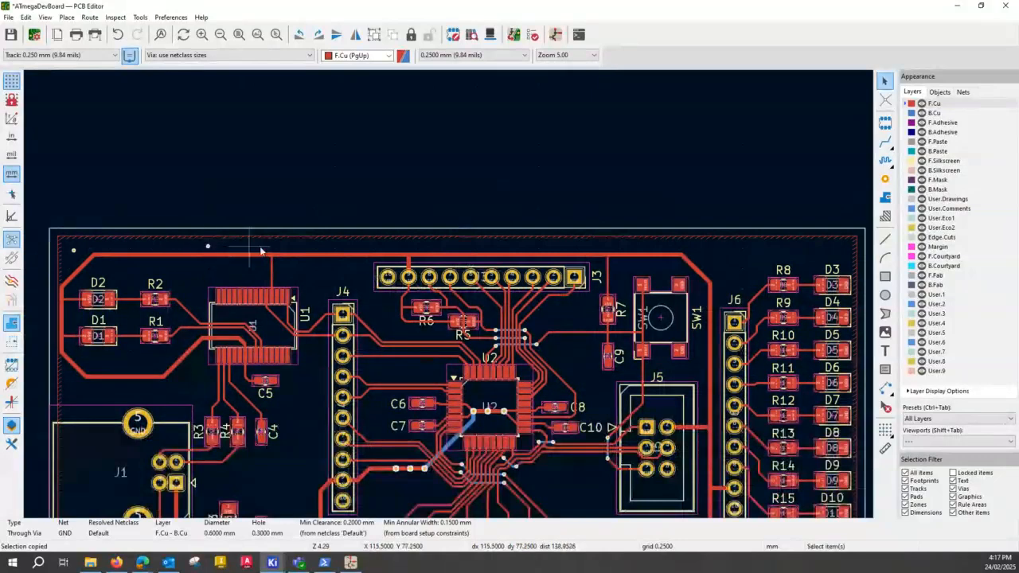
Paste four more GND vias along the upper board edge, above J4, J3, SW1 and J6
{"action": "key", "text": "ctrl+v"}
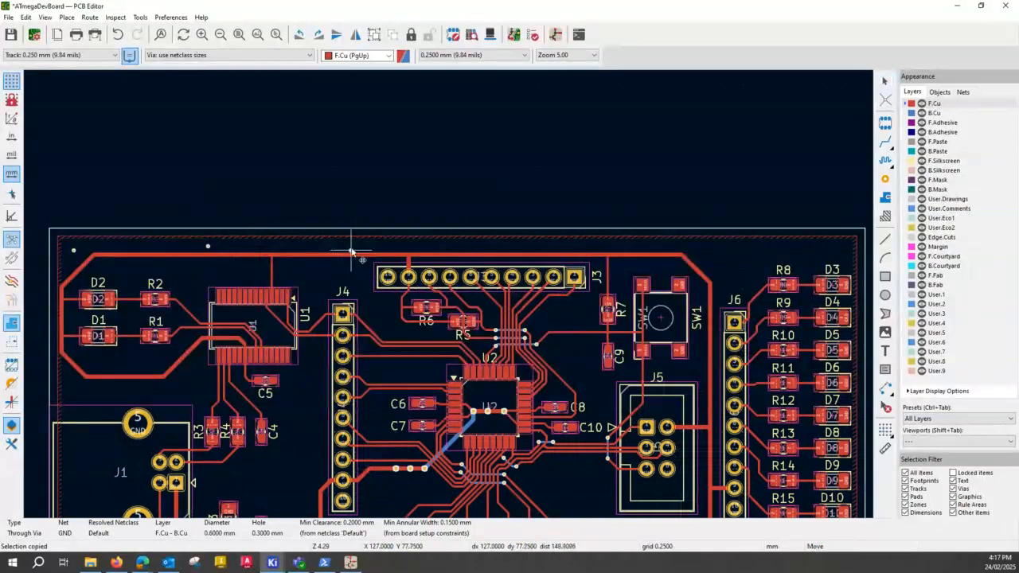
{"action": "left_click", "coordinate": [354, 249]}
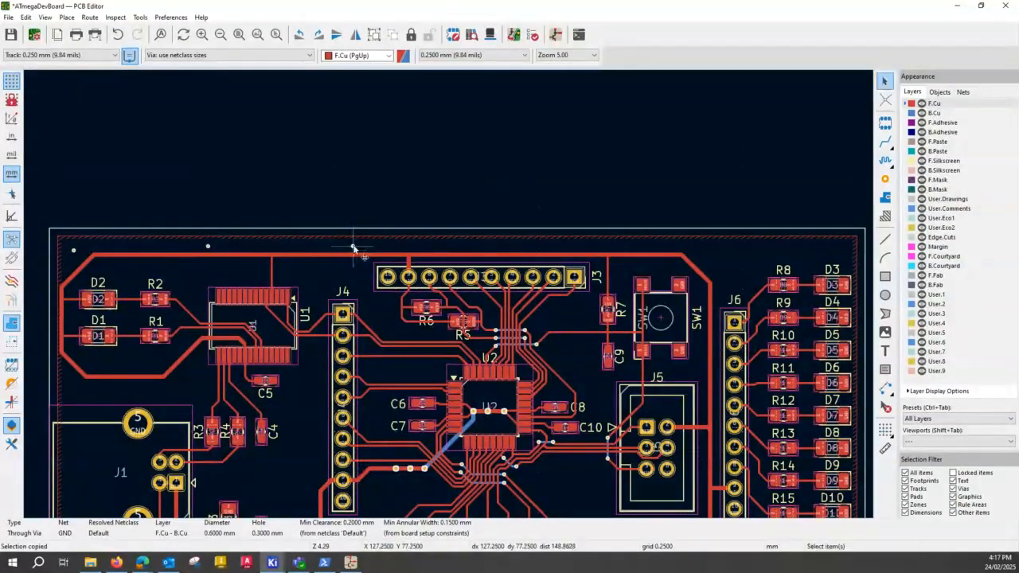
{"action": "key", "text": "ctrl+v"}
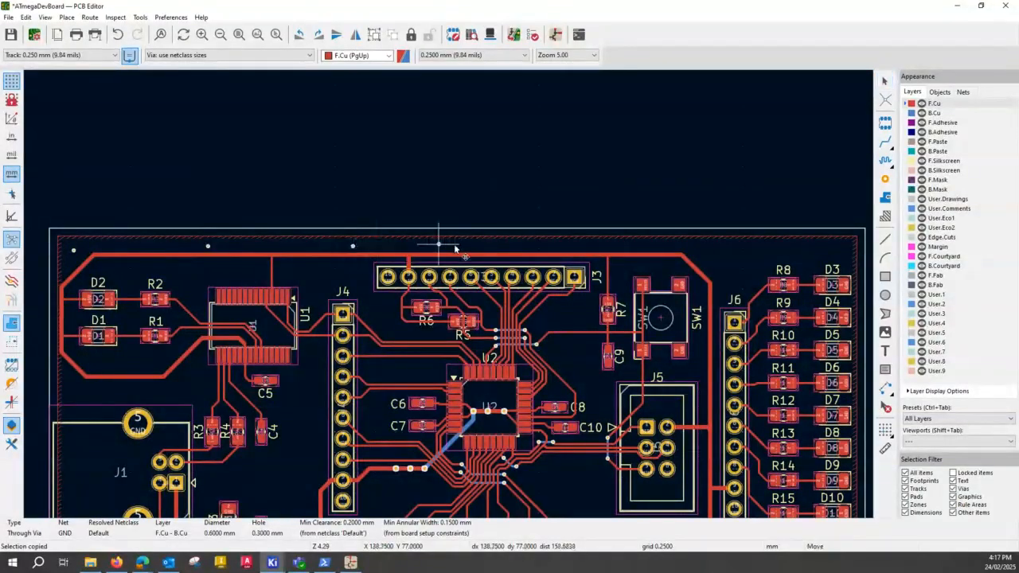
{"action": "left_click", "coordinate": [503, 249]}
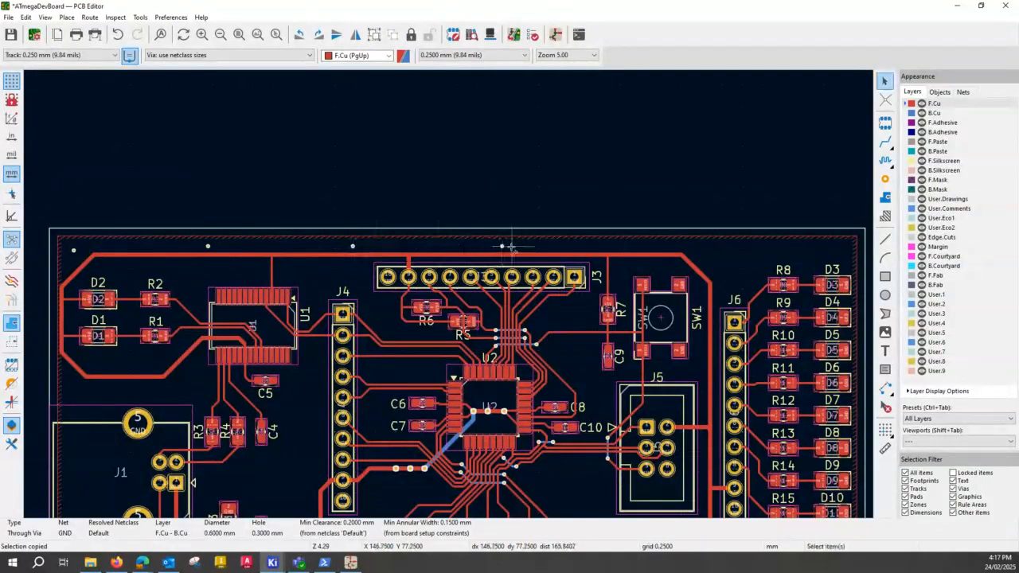
{"action": "key", "text": "ctrl+v"}
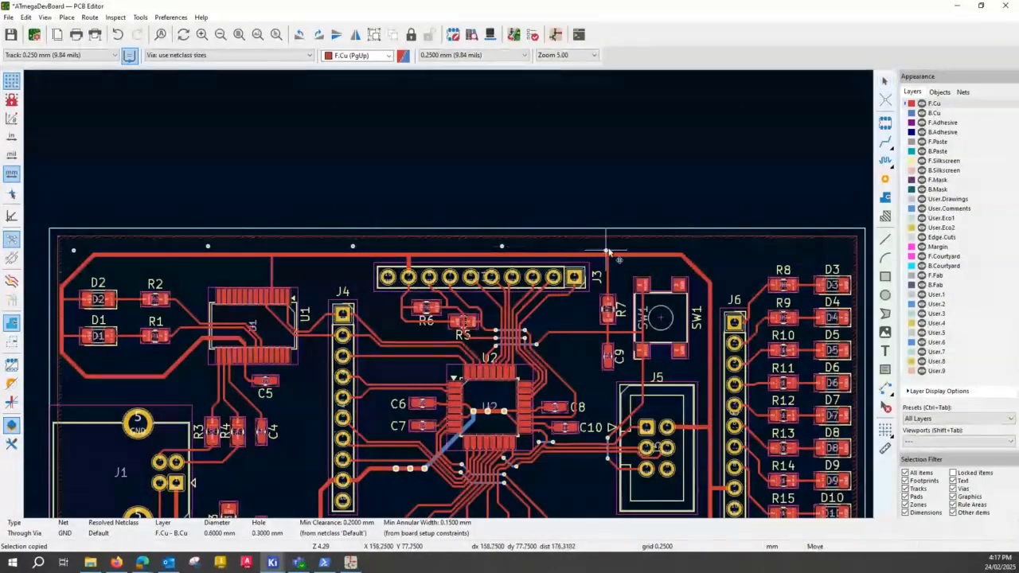
{"action": "left_click", "coordinate": [636, 248]}
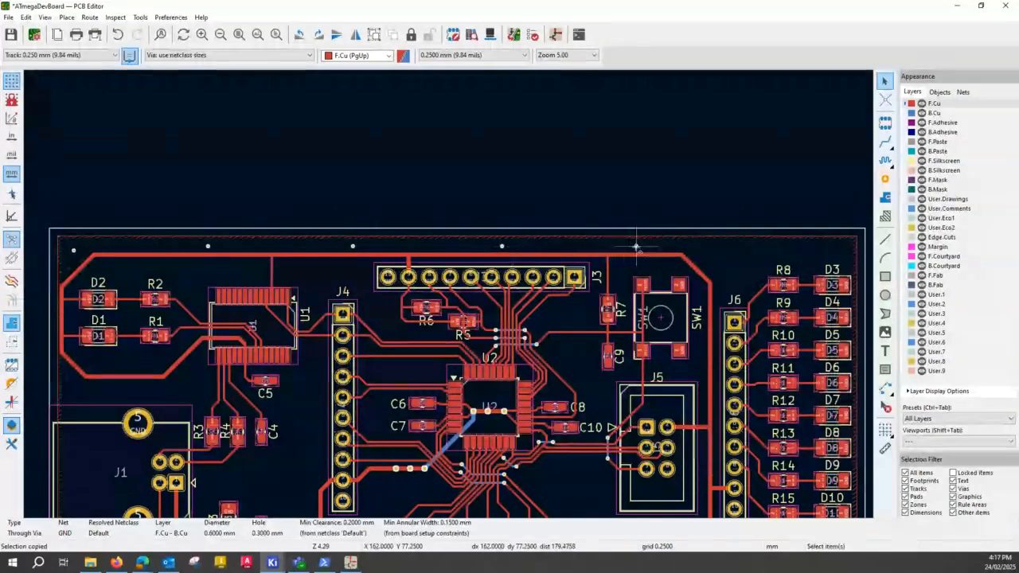
{"action": "key", "text": "ctrl+v"}
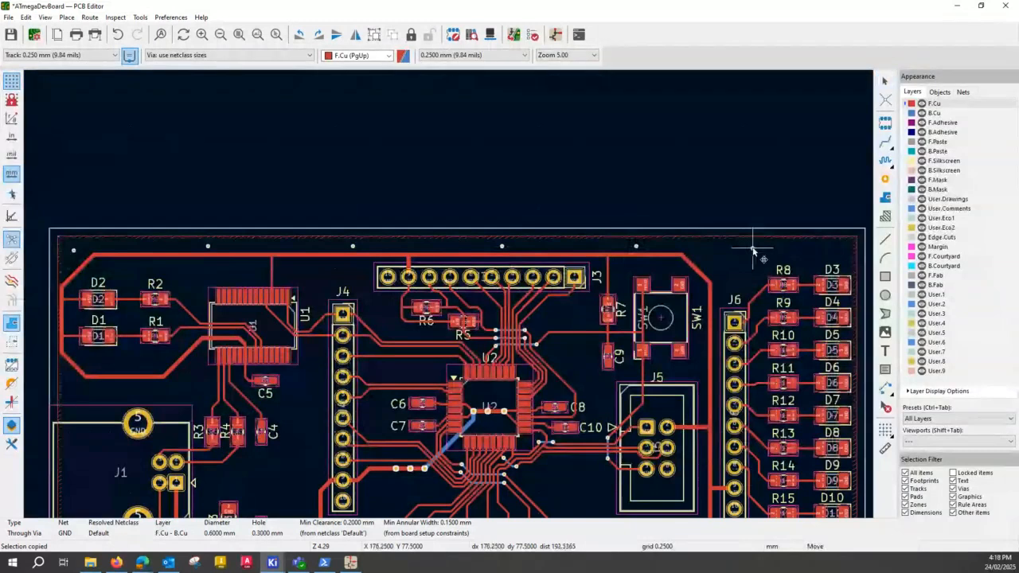
{"action": "left_click", "coordinate": [753, 249]}
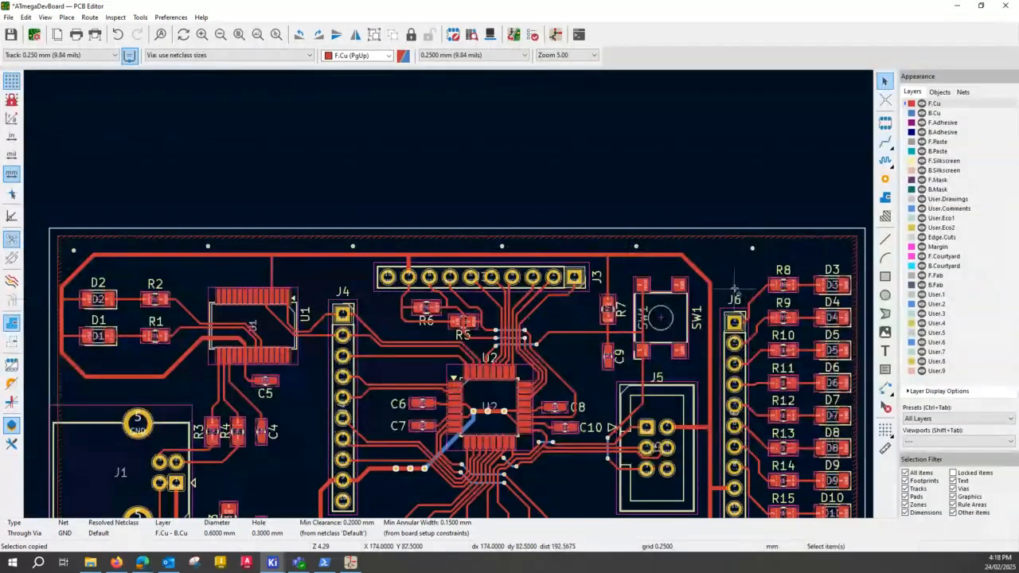
Paste a GND via into the board's lower-left corner below J1, at about X 93.25, Y 116.75 mm
{"action": "key", "text": "ctrl+v"}
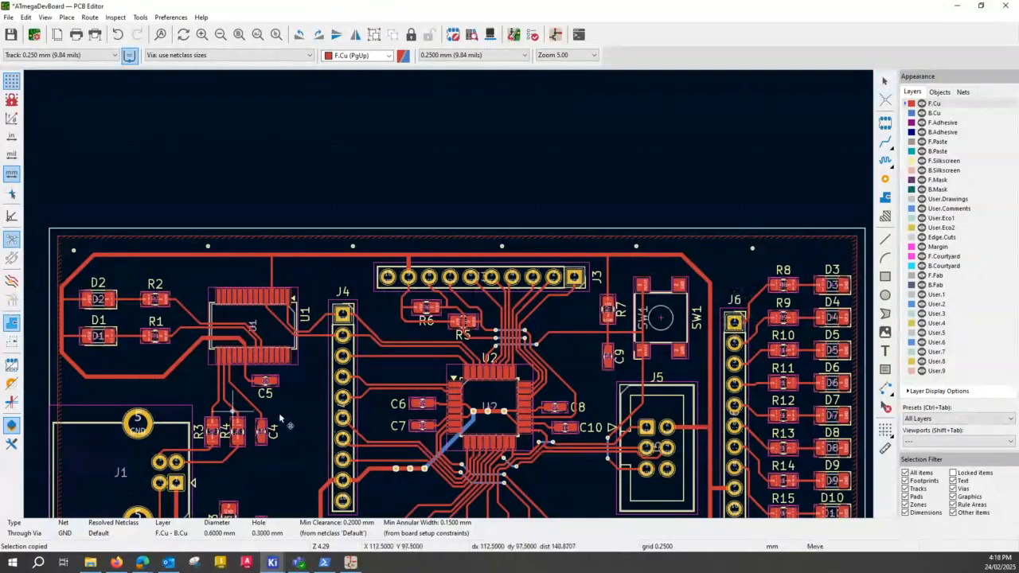
{"action": "scroll", "coordinate": [279, 412], "scroll_direction": "down", "scroll_amount": 2}
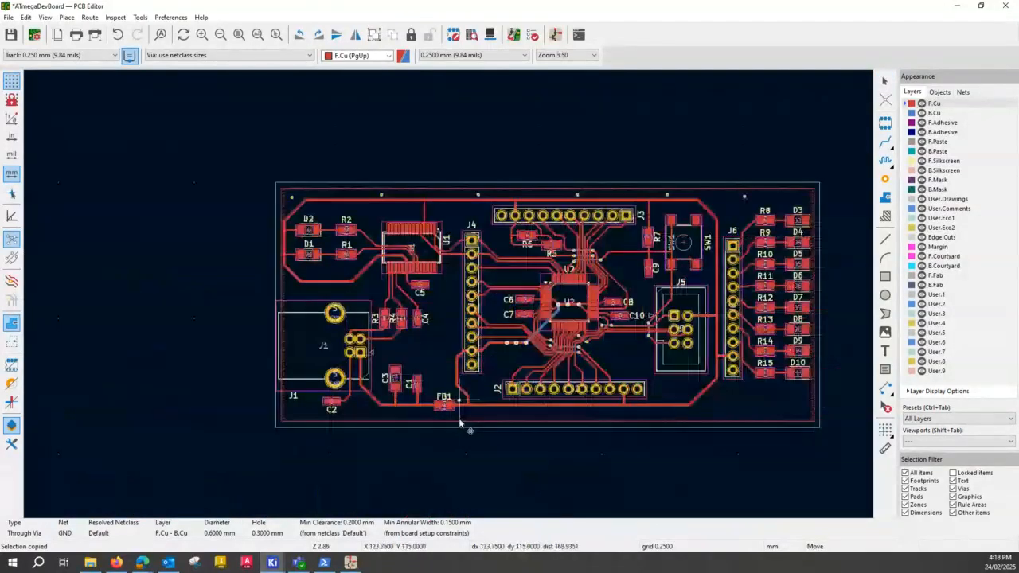
{"action": "scroll", "coordinate": [373, 433], "scroll_direction": "up", "scroll_amount": 2}
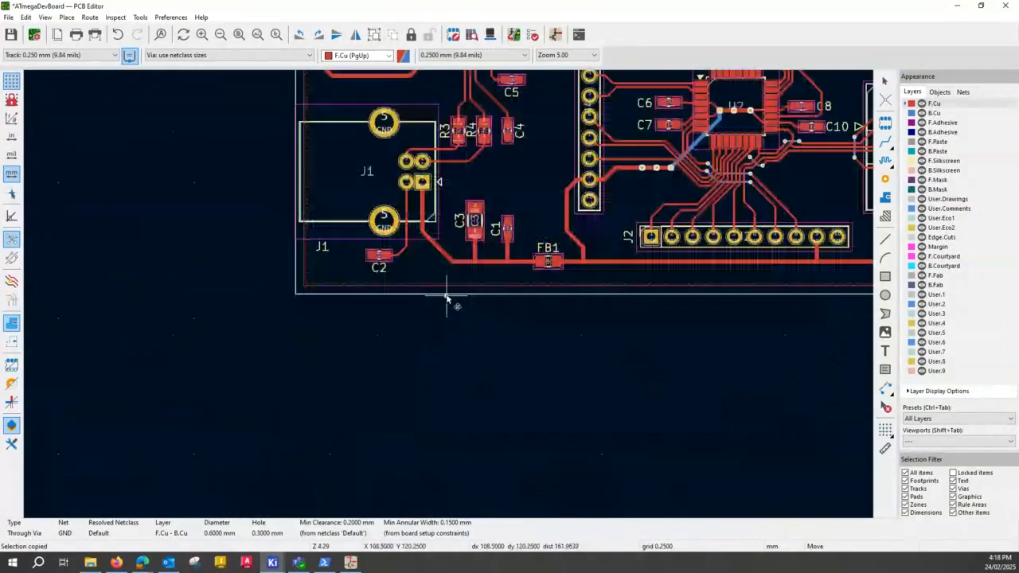
{"action": "scroll", "coordinate": [326, 321], "scroll_direction": "up", "scroll_amount": 2}
{"action": "scroll", "coordinate": [325, 320], "scroll_direction": "down", "scroll_amount": 2}
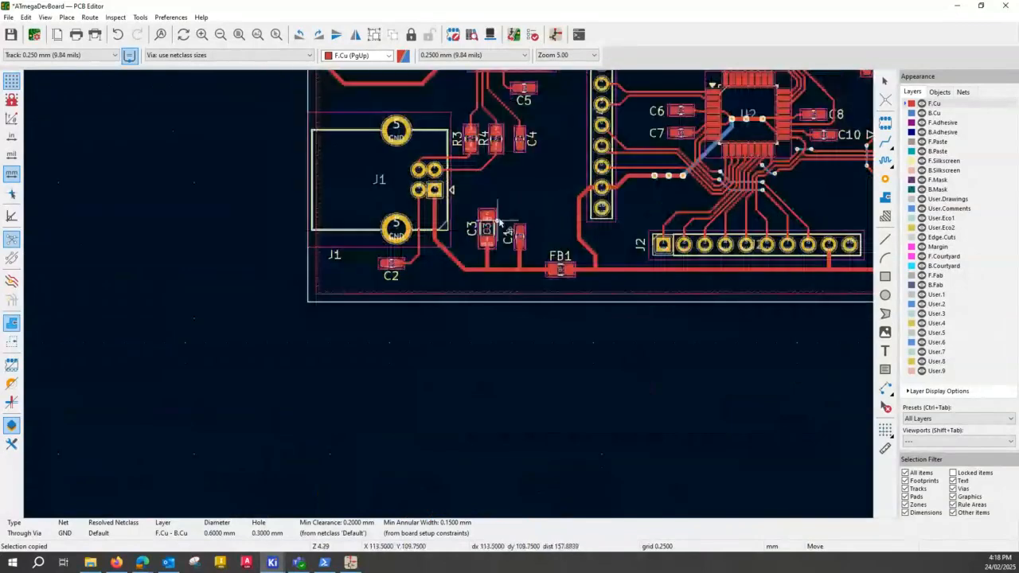
{"action": "middle_click_drag", "start_coordinate": [497, 221], "coordinate": [274, 402]}
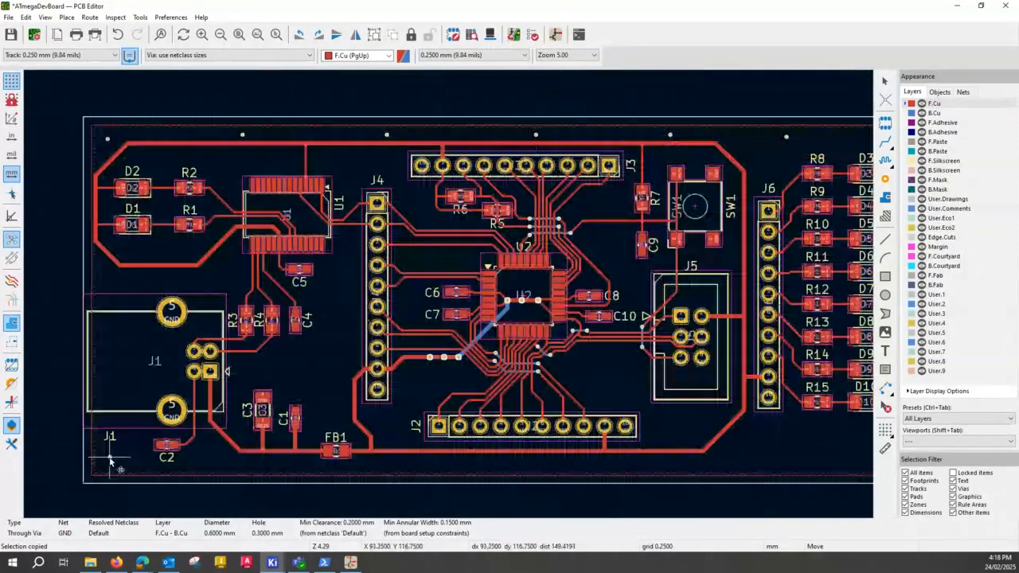
{"action": "left_click", "coordinate": [110, 458]}
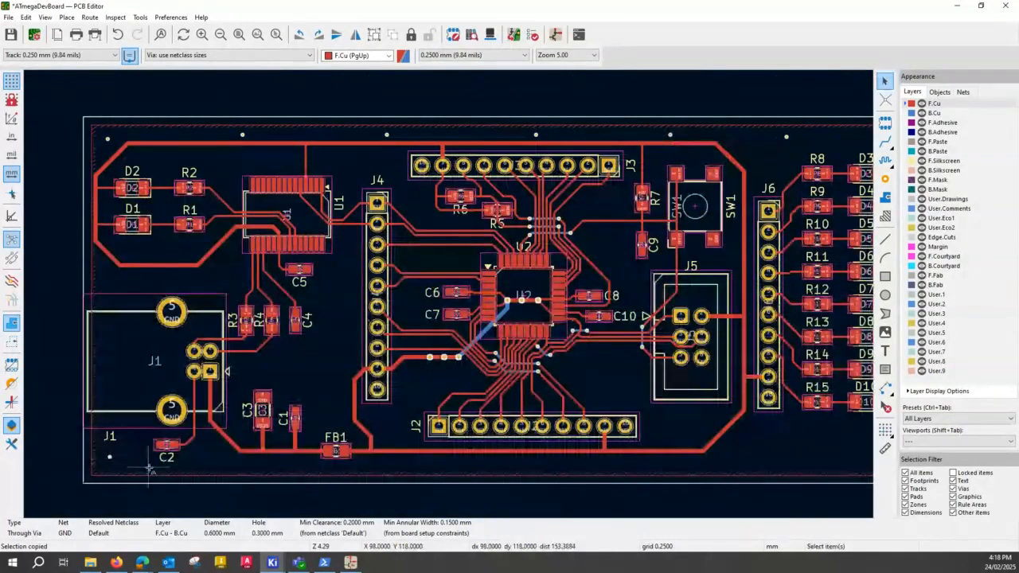
Paste five GND vias along the lower board edge, beside C3 and below J4, J2, J5 and J6
{"action": "key", "text": "ctrl+v"}
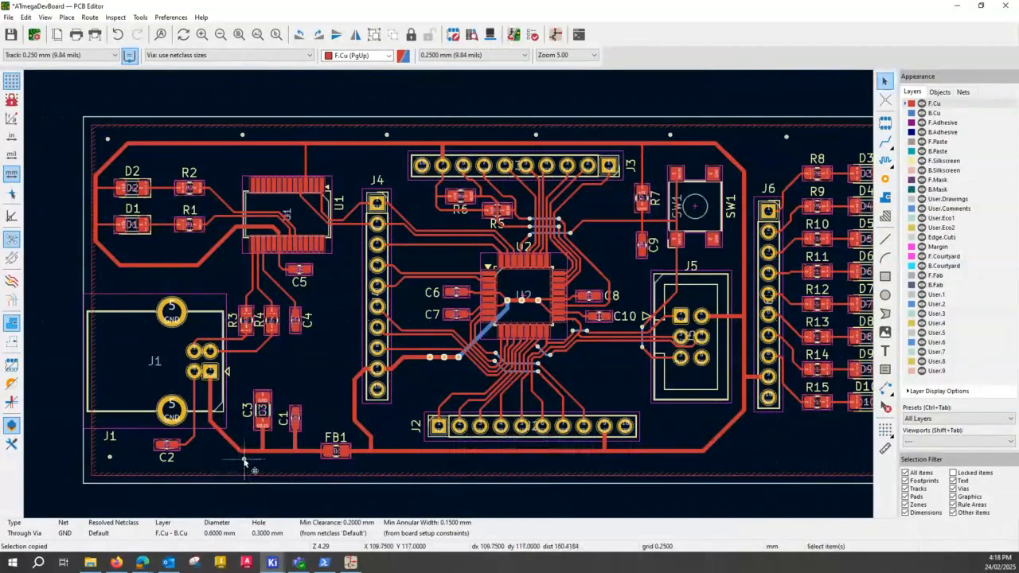
{"action": "left_click", "coordinate": [382, 461]}
{"action": "key", "text": "ctrl+v"}
{"action": "left_click", "coordinate": [516, 460]}
{"action": "key", "text": "ctrl+v"}
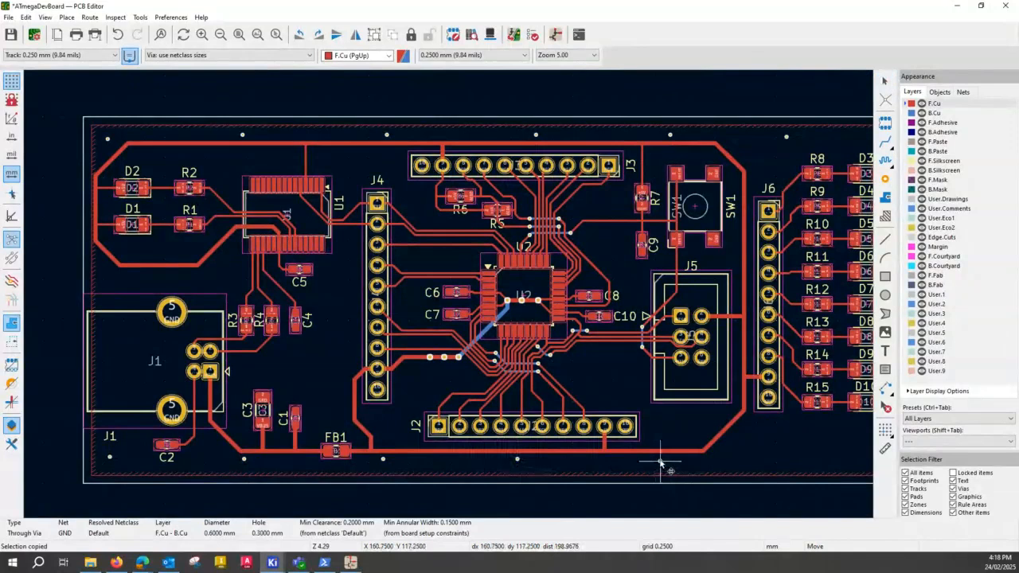
{"action": "key", "text": "Escape"}
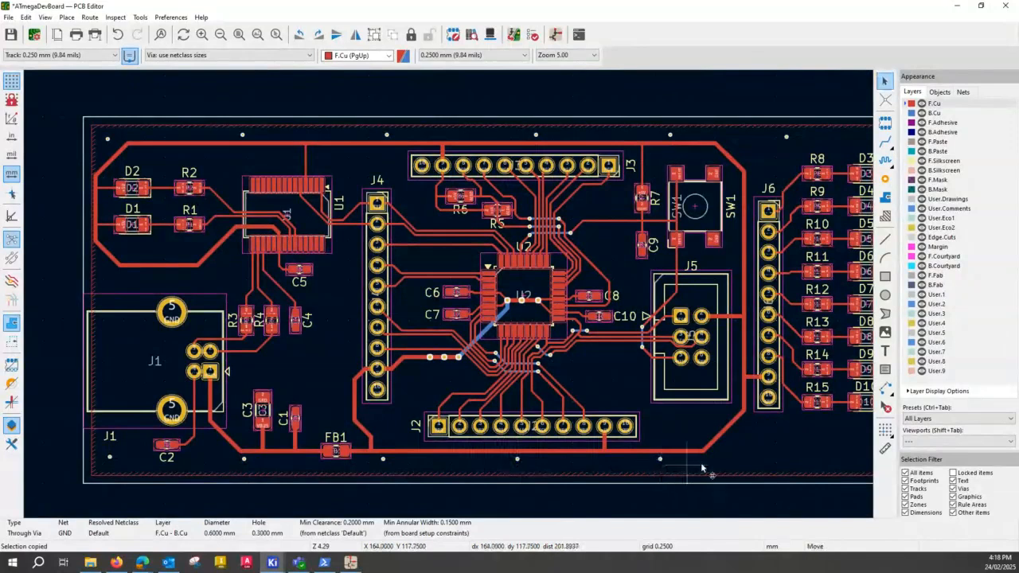
{"action": "key", "text": "ctrl+v"}
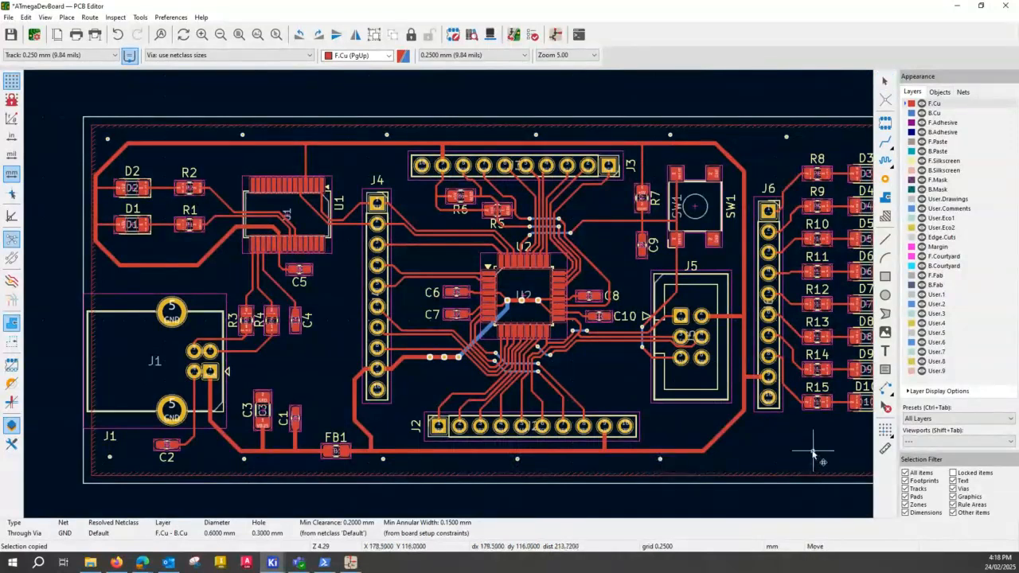
{"action": "middle_click_drag", "start_coordinate": [813, 453], "coordinate": [616, 453]}
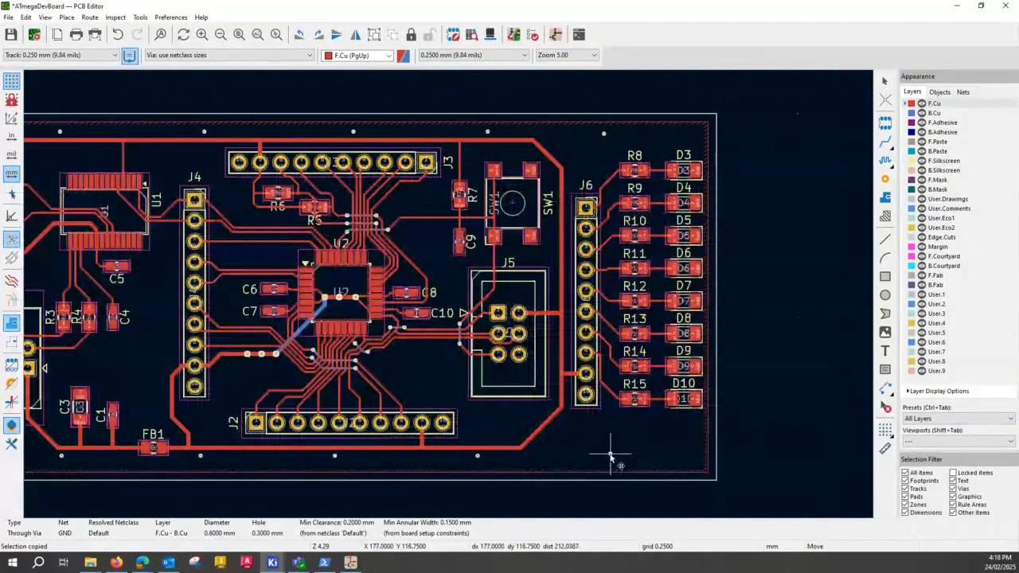
{"action": "left_click", "coordinate": [610, 455]}
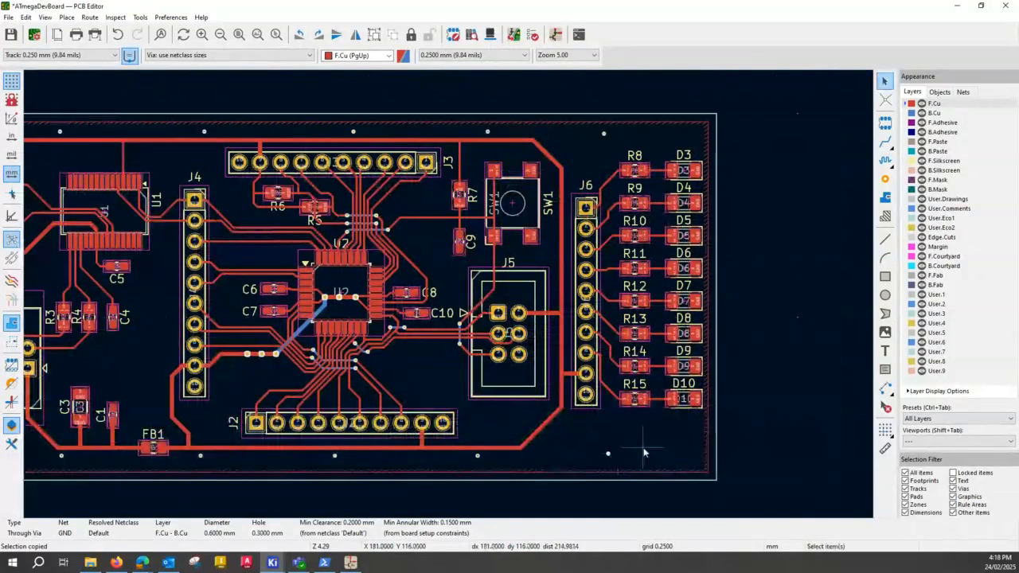
Paste four GND vias between the resistor and LED columns, level with the R9/D4, R11/D6, R13/D8 and R15/D10 labels
{"action": "key", "text": "ctrl+v"}
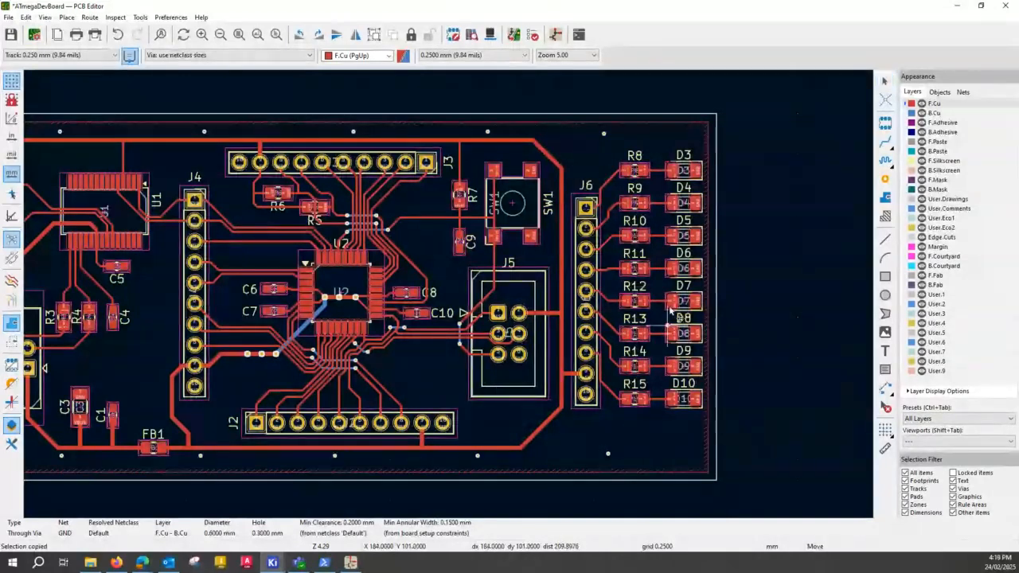
{"action": "scroll", "coordinate": [667, 253], "scroll_direction": "up", "scroll_amount": 2}
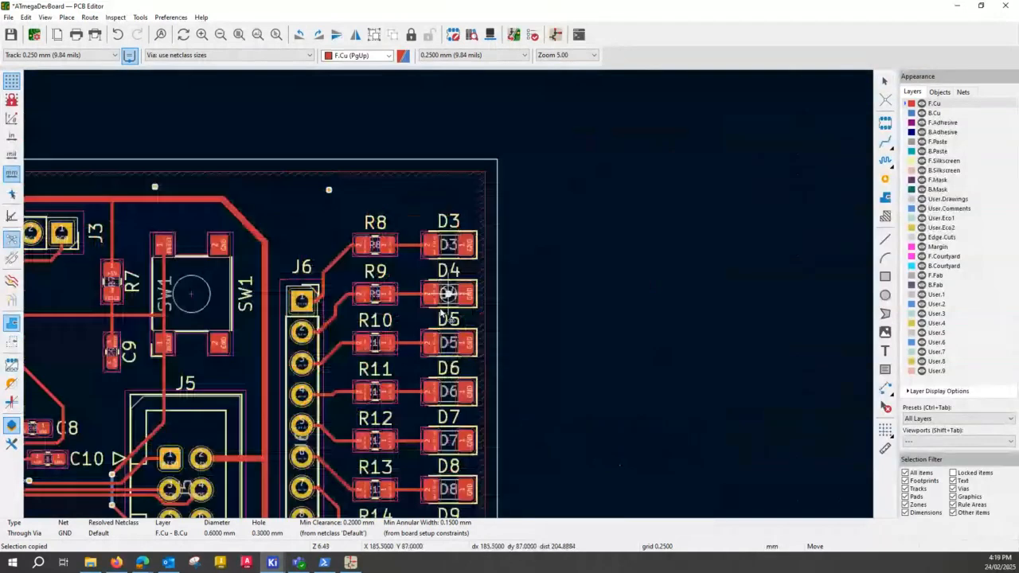
{"action": "middle_click_drag", "start_coordinate": [439, 380], "coordinate": [404, 255]}
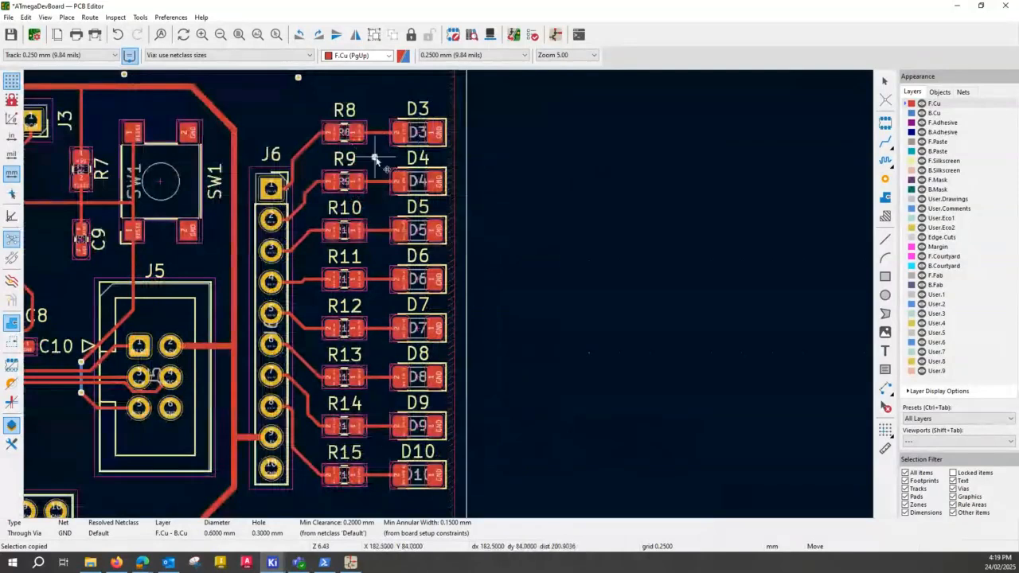
{"action": "left_click", "coordinate": [377, 159]}
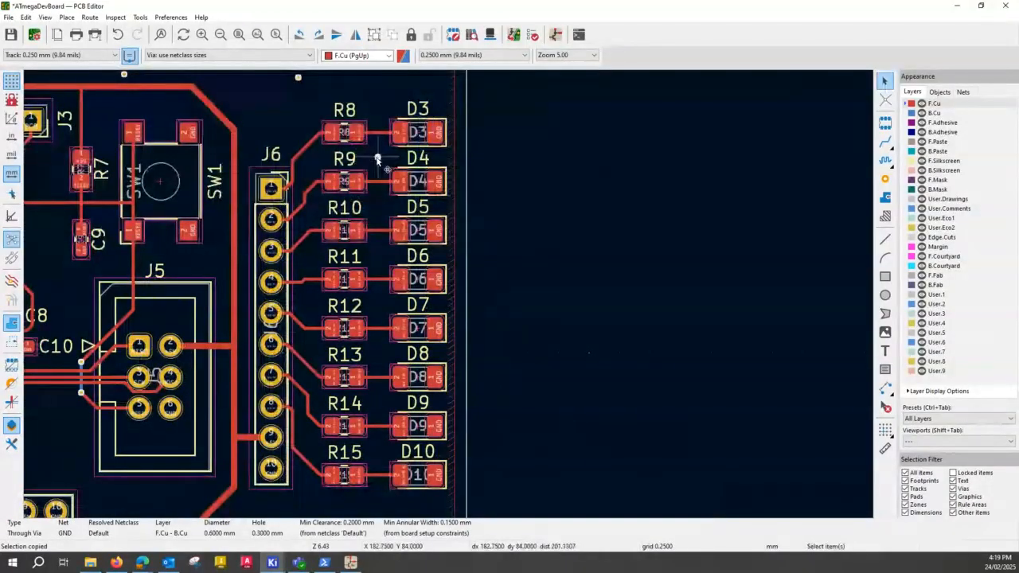
{"action": "key", "text": "ctrl+v"}
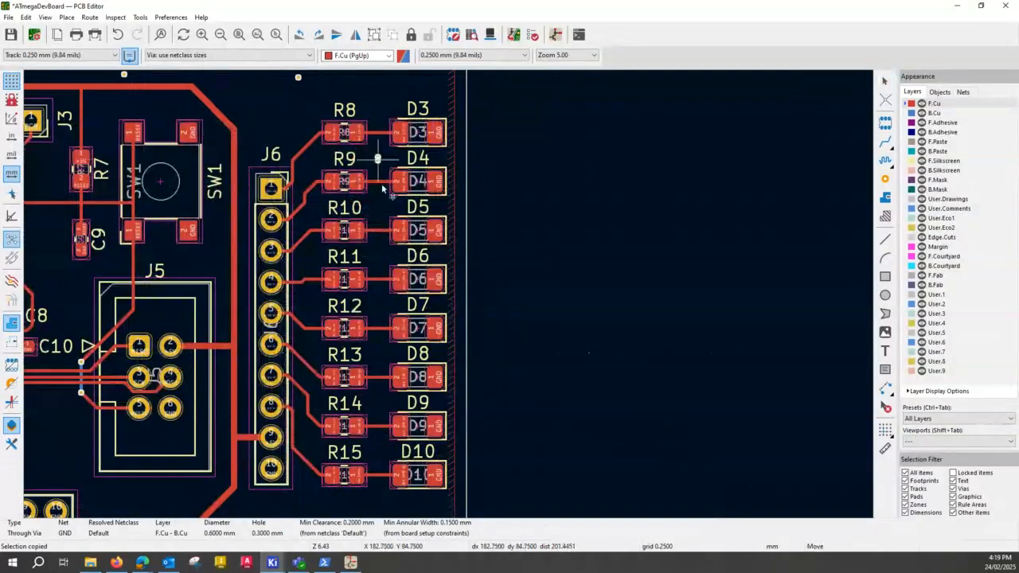
{"action": "left_click", "coordinate": [378, 254]}
{"action": "key", "text": "ctrl+v"}
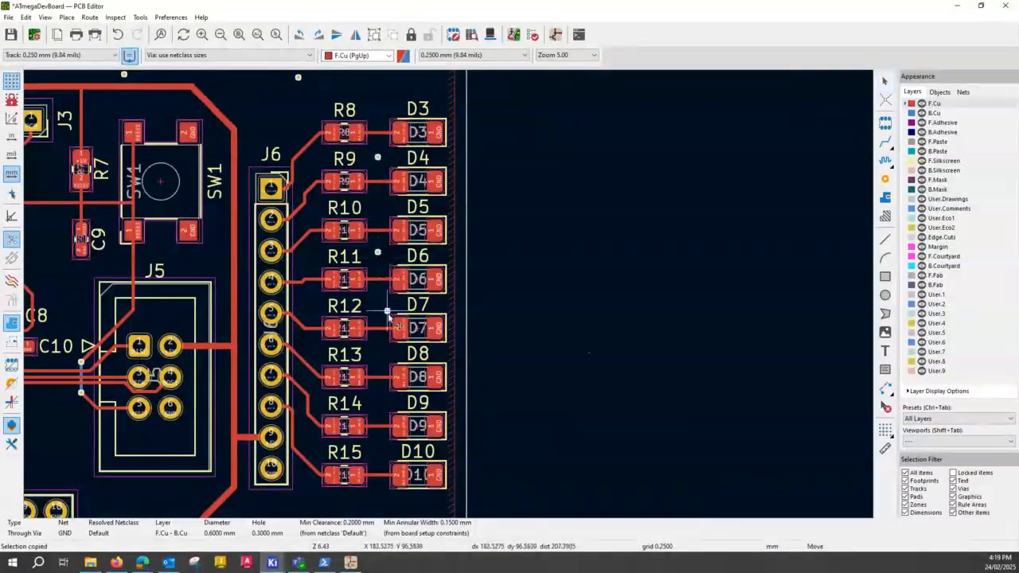
{"action": "left_click", "coordinate": [381, 356]}
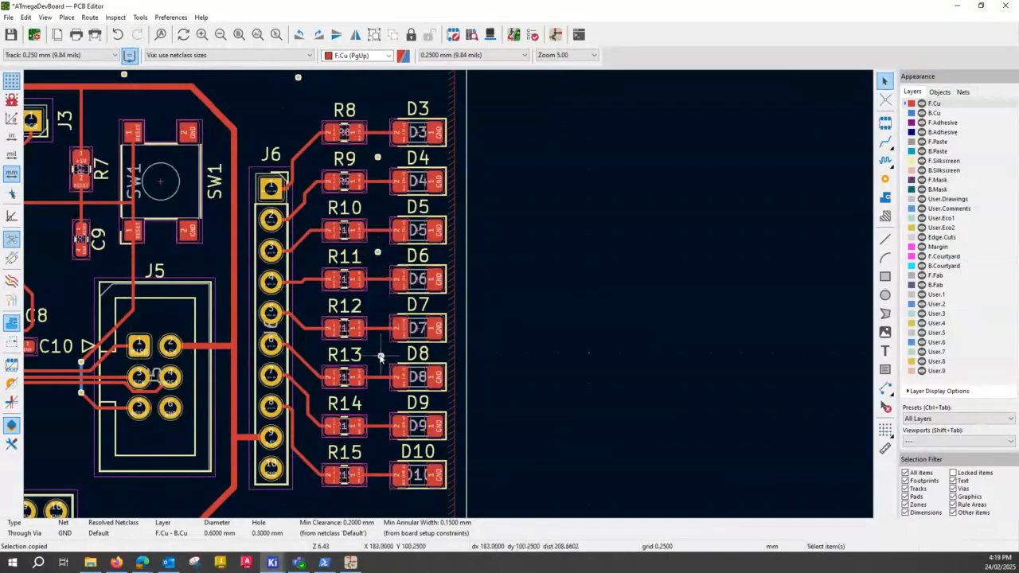
{"action": "key", "text": "ctrl+v"}
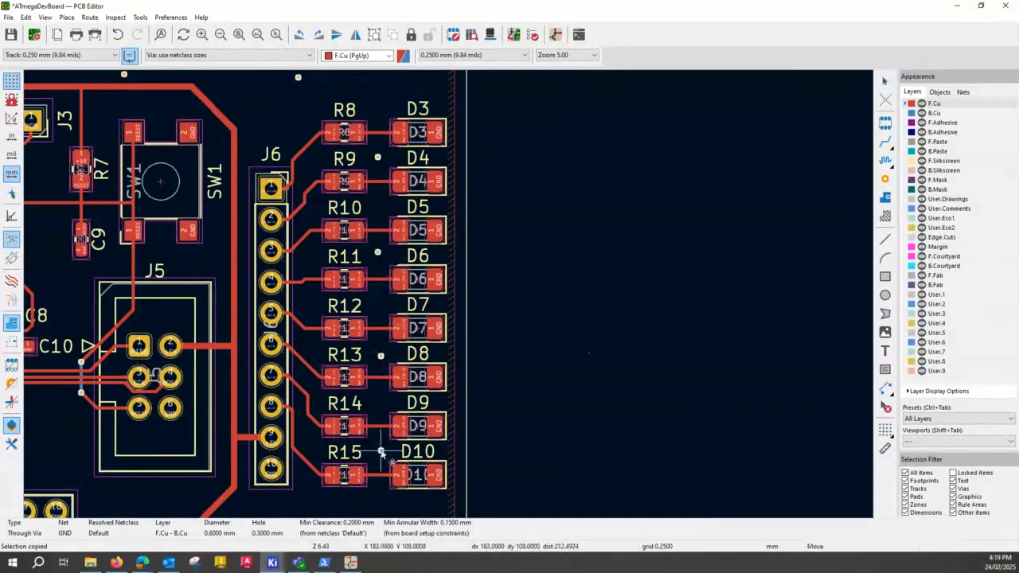
{"action": "left_click", "coordinate": [381, 451]}
Paste three pairs of GND vias on both sides of the vertical +5V track next to J6, at J6's upper end, middle and lower part
{"action": "key", "text": "ctrl+v"}
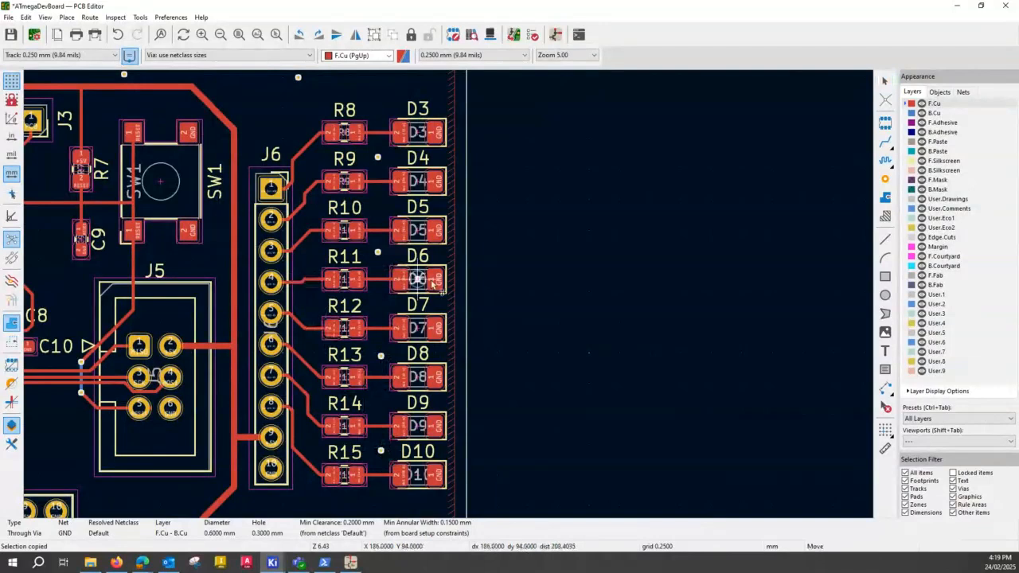
{"action": "left_click", "coordinate": [221, 154]}
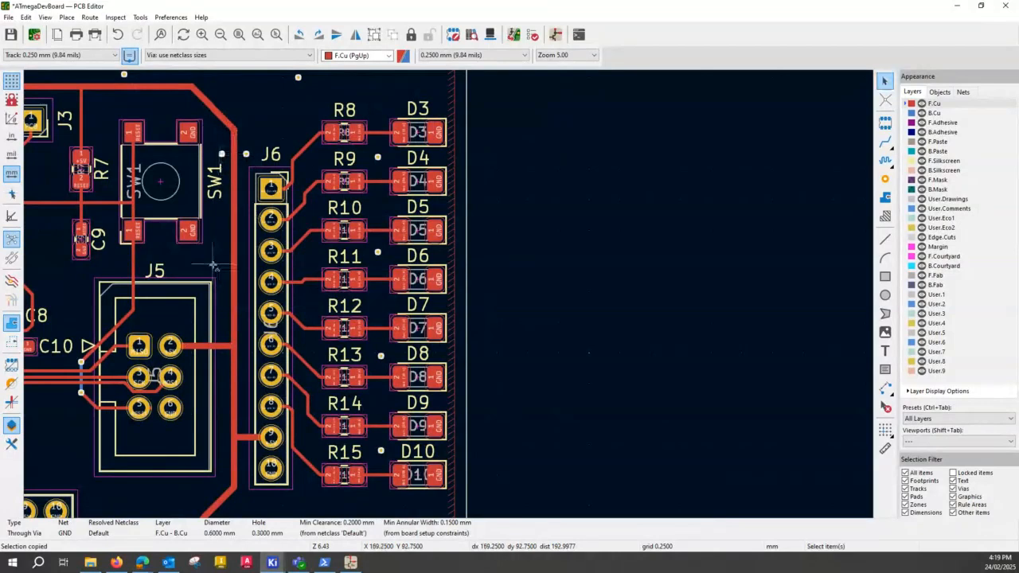
{"action": "key", "text": "ctrl+v"}
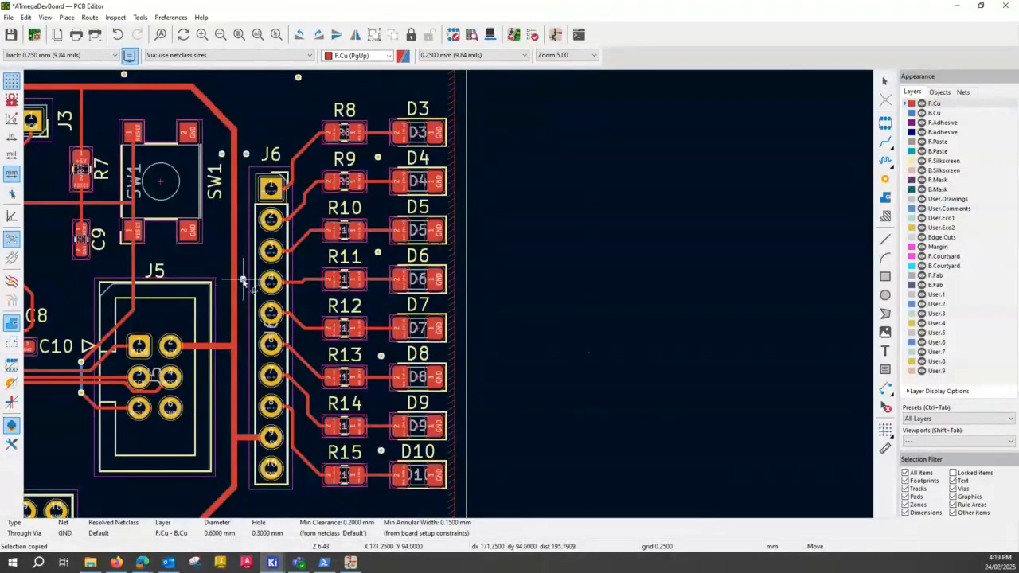
{"action": "left_click", "coordinate": [232, 272]}
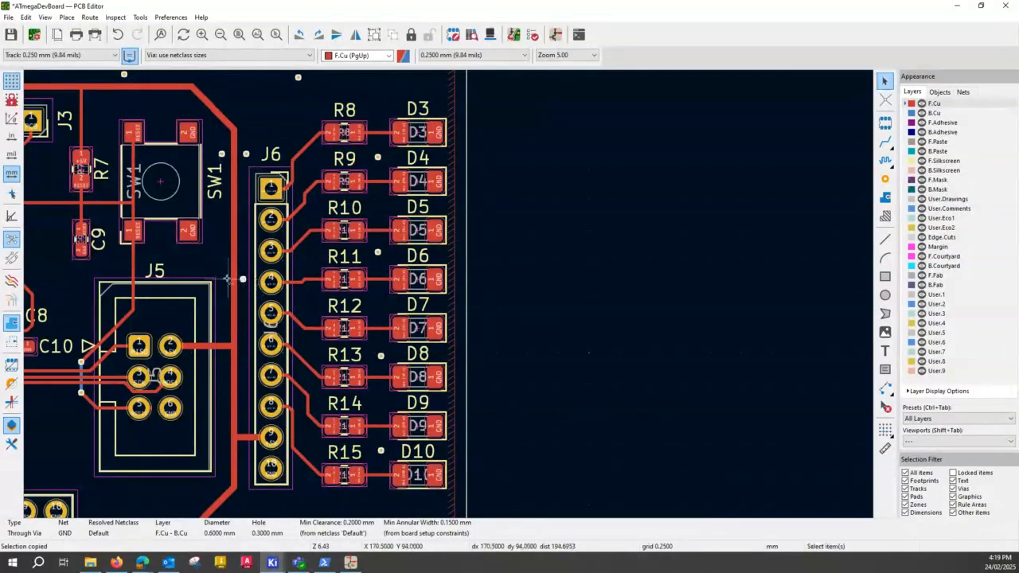
{"action": "key", "text": "ctrl+v"}
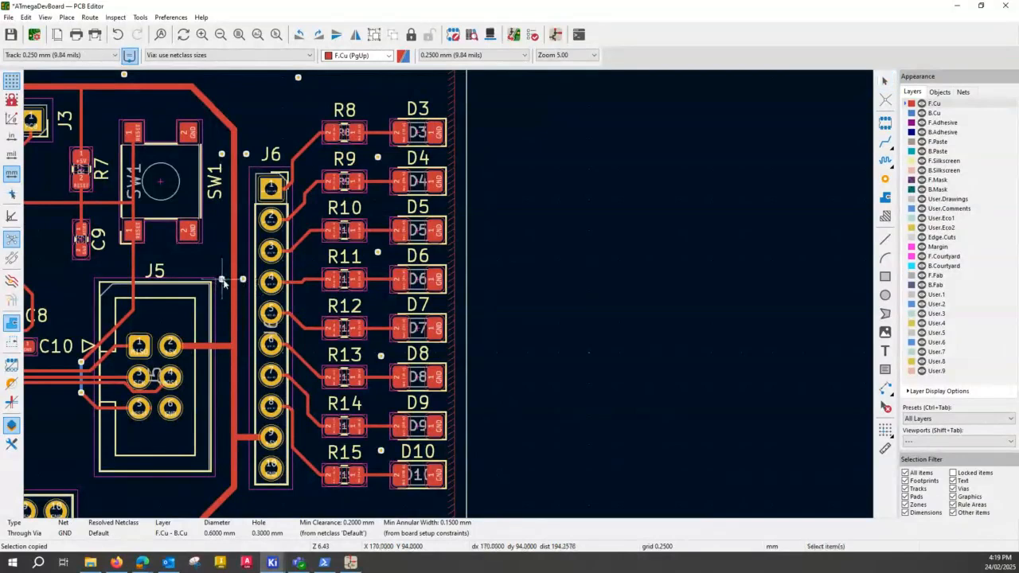
{"action": "left_click", "coordinate": [222, 280]}
{"action": "key", "text": "ctrl+v"}
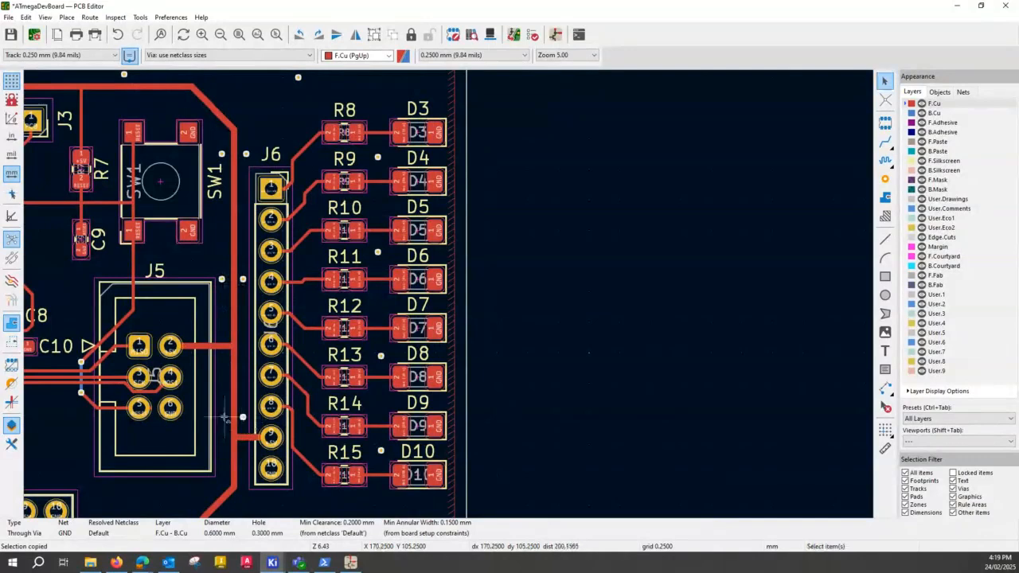
{"action": "left_click", "coordinate": [222, 416]}
Paste four GND vias just above the lower +5V track, each opposite an existing edge via, from J5 across to C3
{"action": "scroll", "coordinate": [228, 447], "scroll_direction": "down", "scroll_amount": 2}
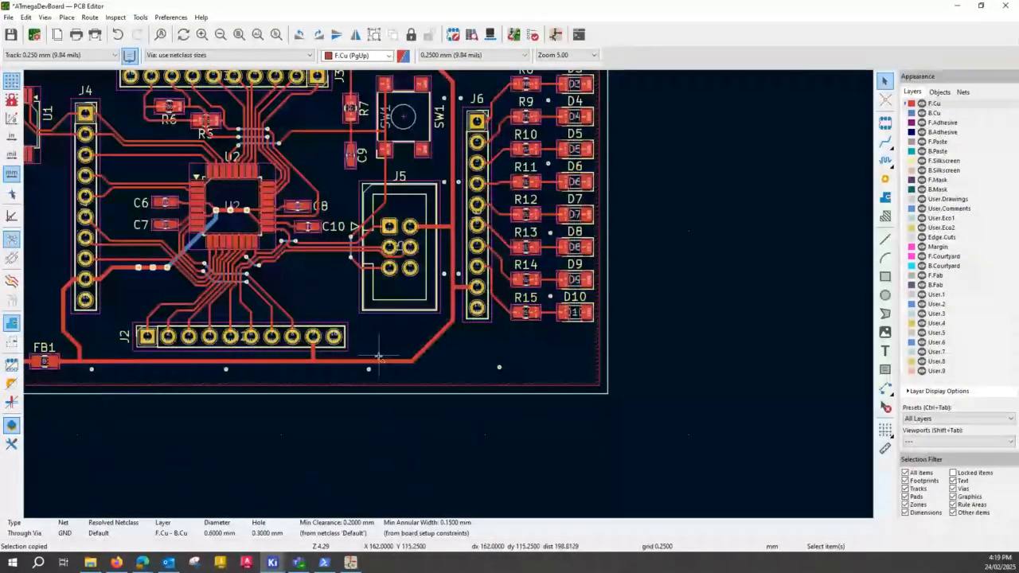
{"action": "scroll", "coordinate": [379, 359], "scroll_direction": "up", "scroll_amount": 2}
{"action": "key", "text": "ctrl+v"}
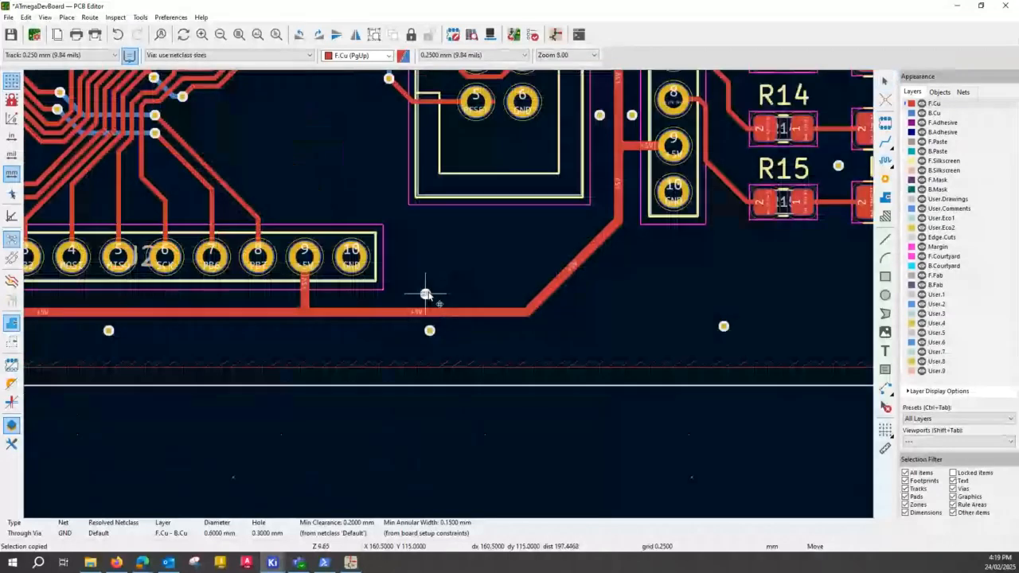
{"action": "left_click", "coordinate": [429, 294]}
{"action": "key", "text": "ctrl+v"}
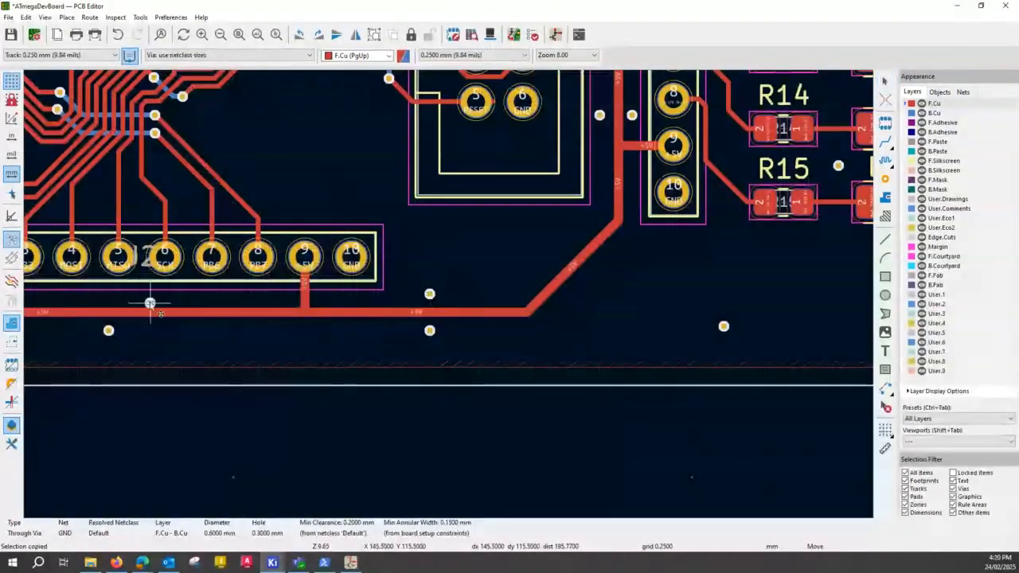
{"action": "left_click", "coordinate": [109, 294]}
{"action": "scroll", "coordinate": [154, 304], "scroll_direction": "down", "scroll_amount": 2}
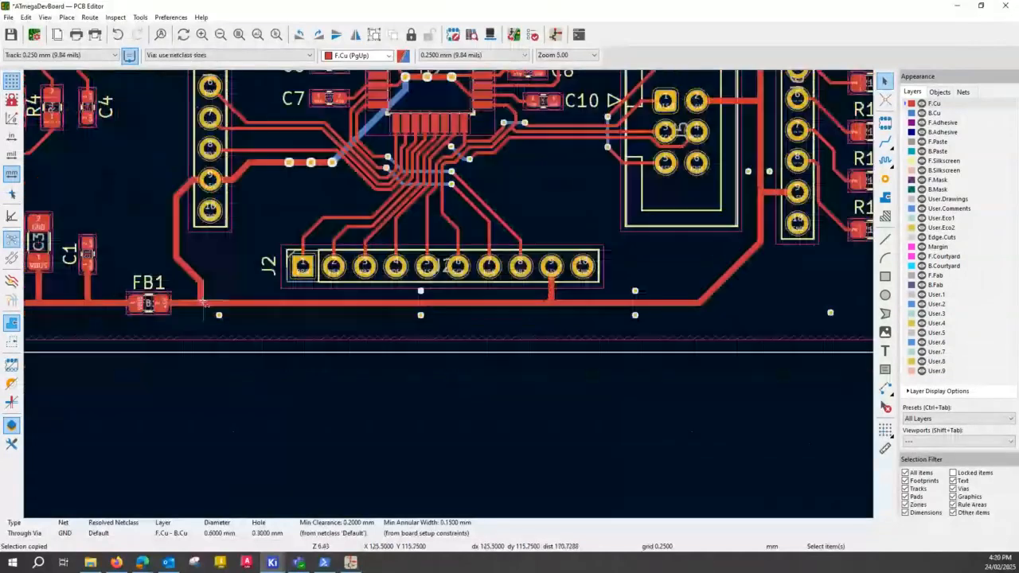
{"action": "key", "text": "ctrl+v"}
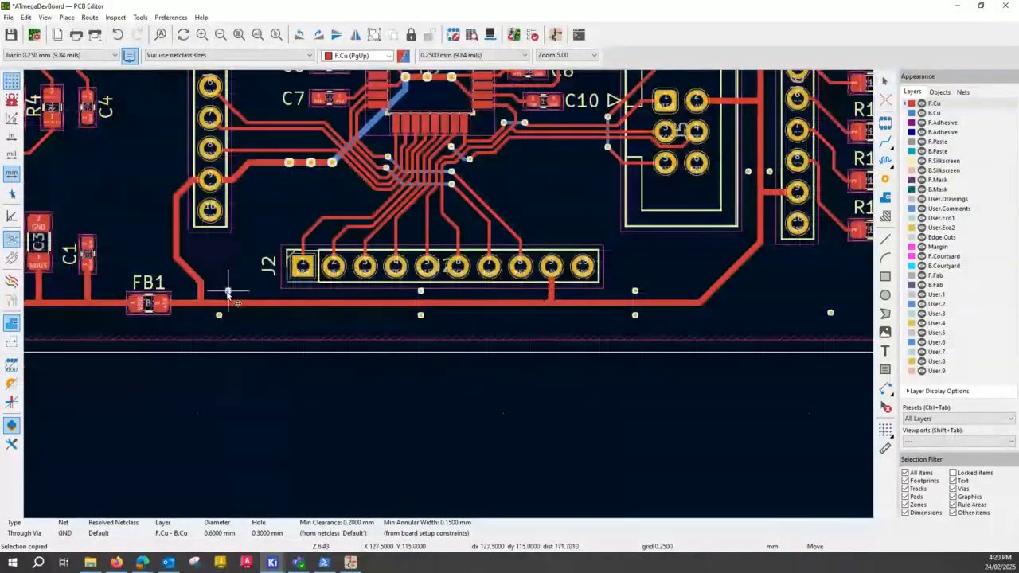
{"action": "left_click", "coordinate": [220, 290]}
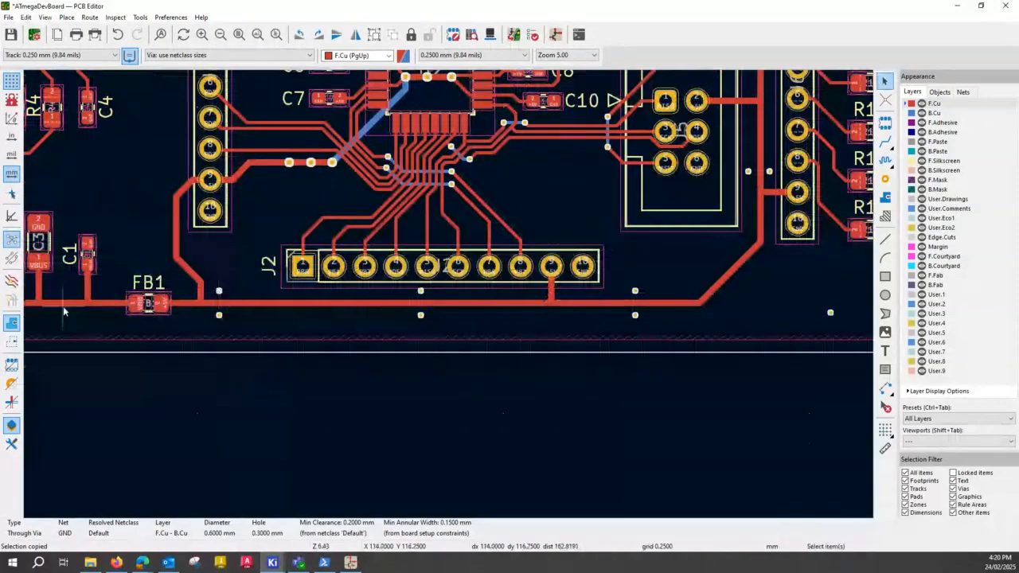
{"action": "middle_click_drag", "start_coordinate": [62, 305], "coordinate": [265, 302]}
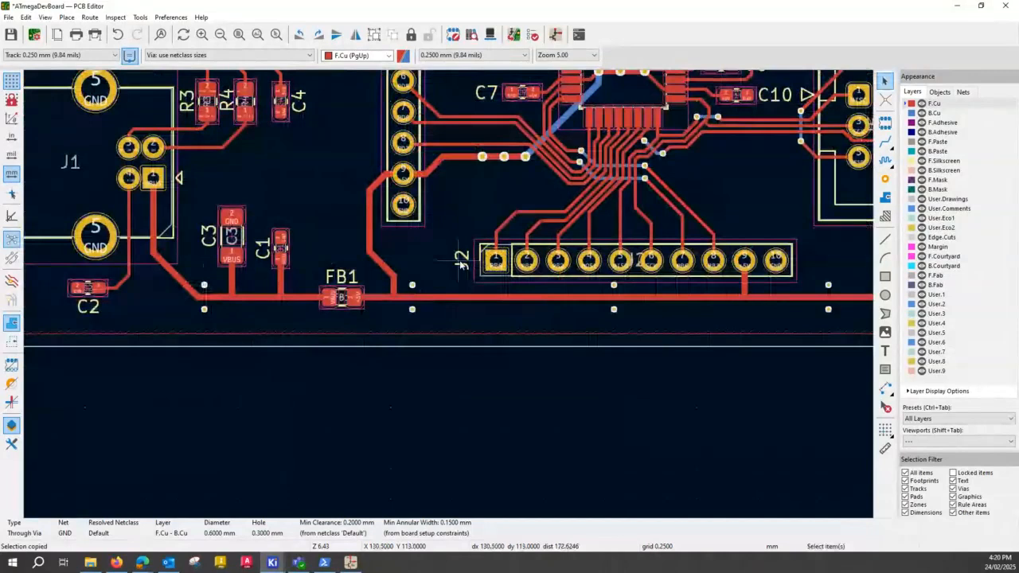
Paste four GND vias just below the upper +5V track, opposite the existing edge vias above U1, J4, J3 and SW1
{"action": "scroll", "coordinate": [438, 319], "scroll_direction": "down", "scroll_amount": 3}
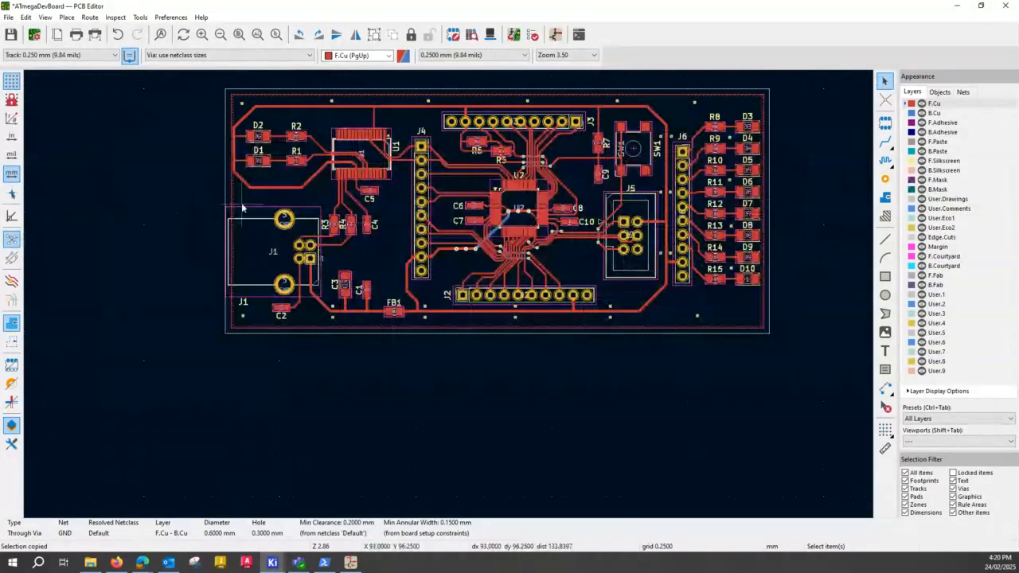
{"action": "key", "text": "ctrl"}
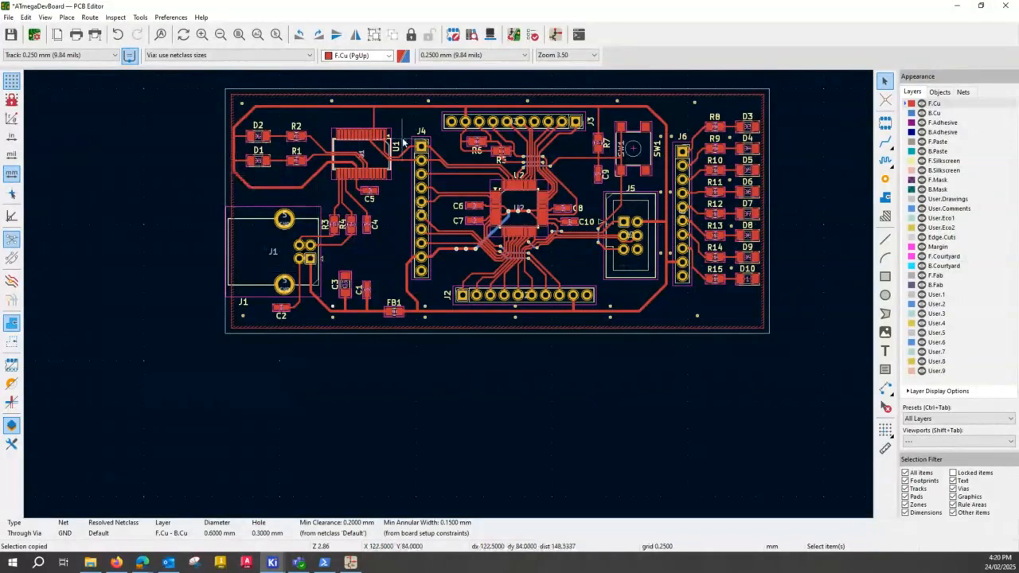
{"action": "scroll", "coordinate": [311, 131], "scroll_direction": "up", "scroll_amount": 2}
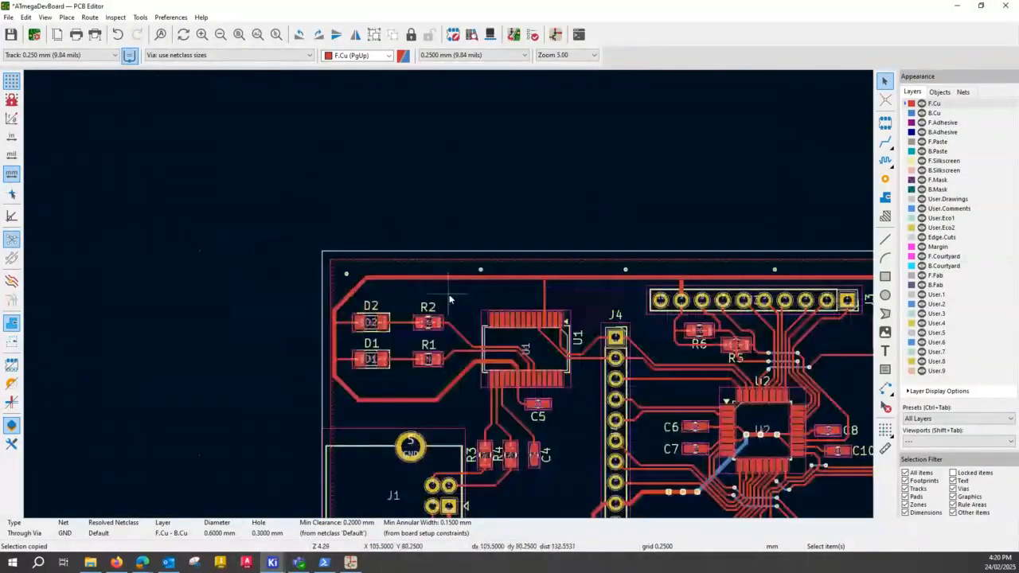
{"action": "scroll", "coordinate": [450, 300], "scroll_direction": "up", "scroll_amount": 2}
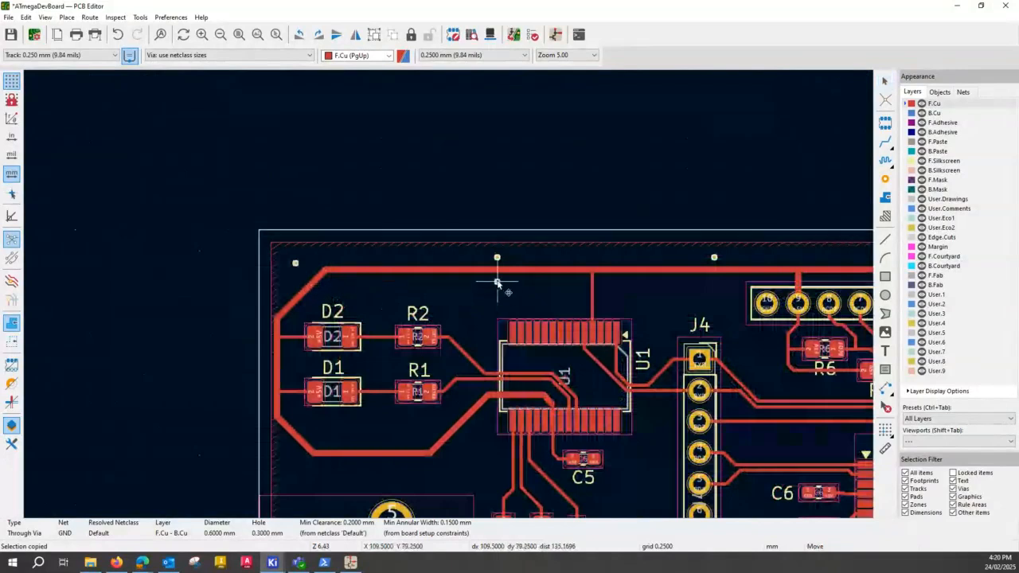
{"action": "left_click", "coordinate": [497, 282]}
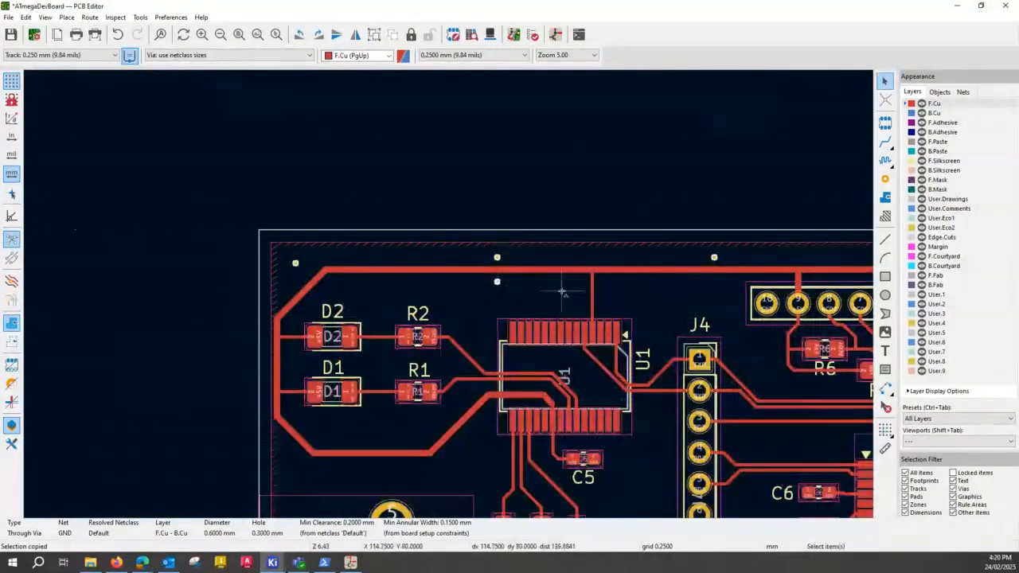
{"action": "key", "text": "ctrl+v"}
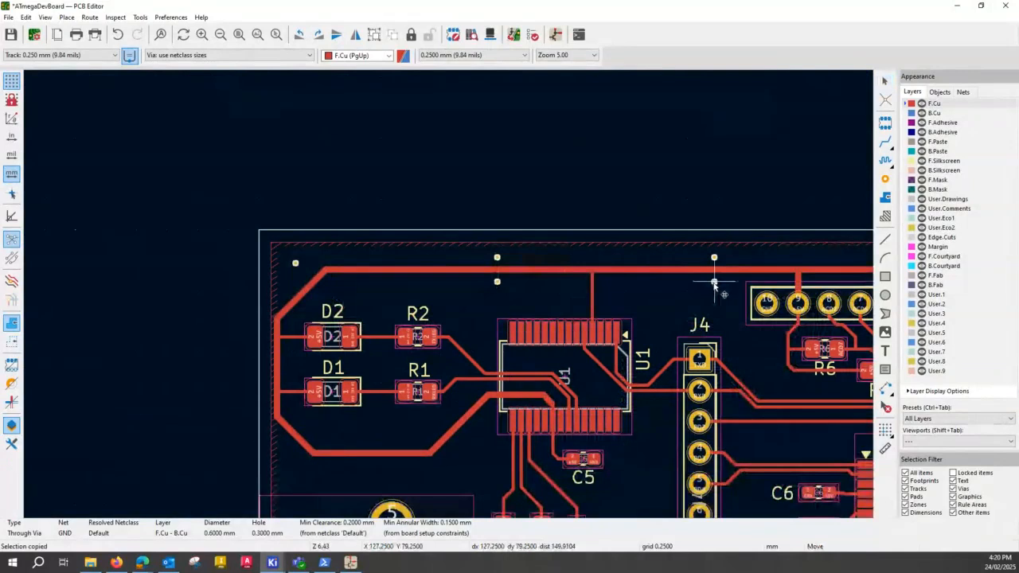
{"action": "left_click", "coordinate": [714, 283]}
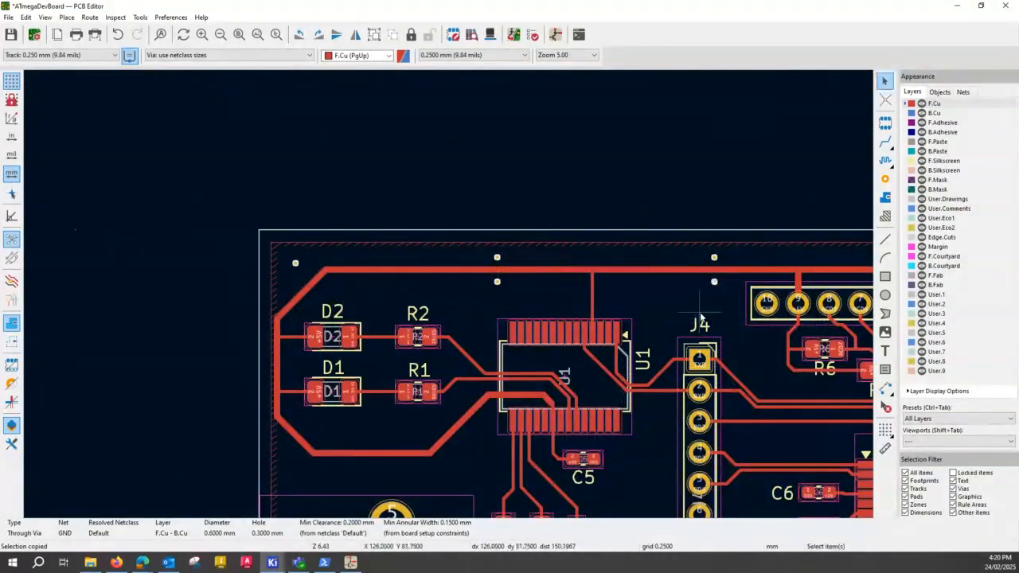
{"action": "middle_click_drag", "start_coordinate": [700, 318], "coordinate": [198, 304]}
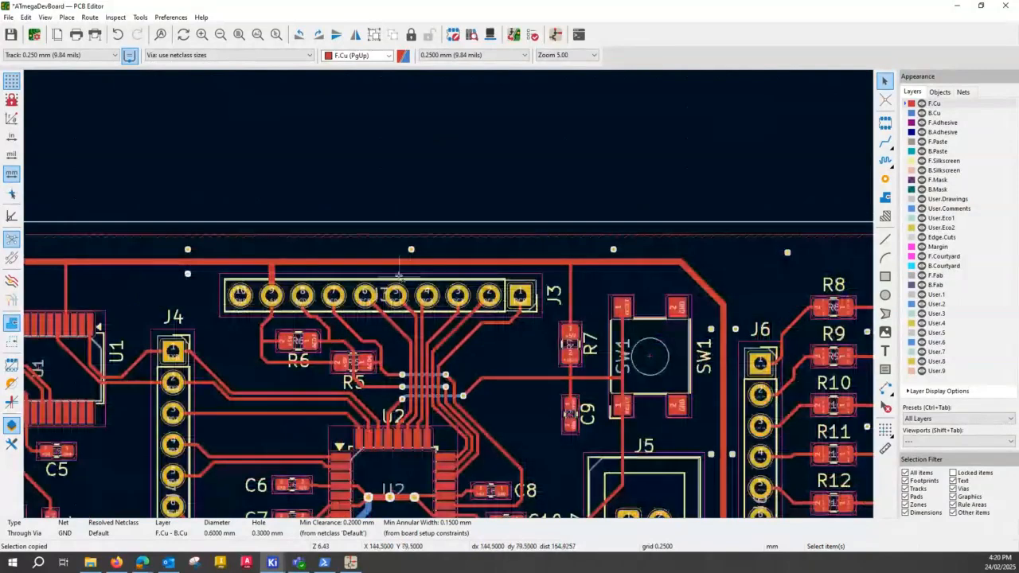
{"action": "key", "text": "ctrl+v"}
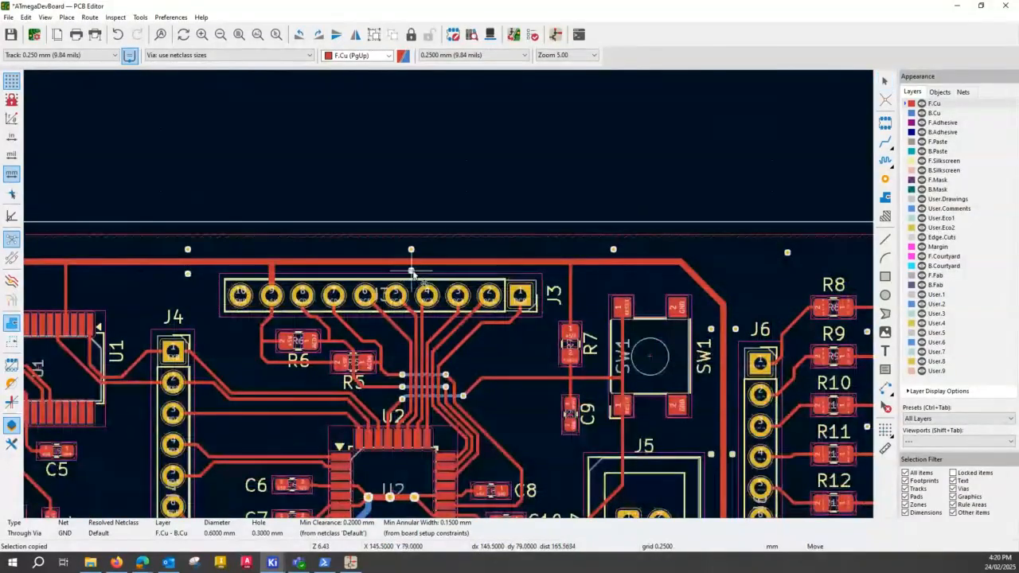
{"action": "left_click", "coordinate": [412, 274]}
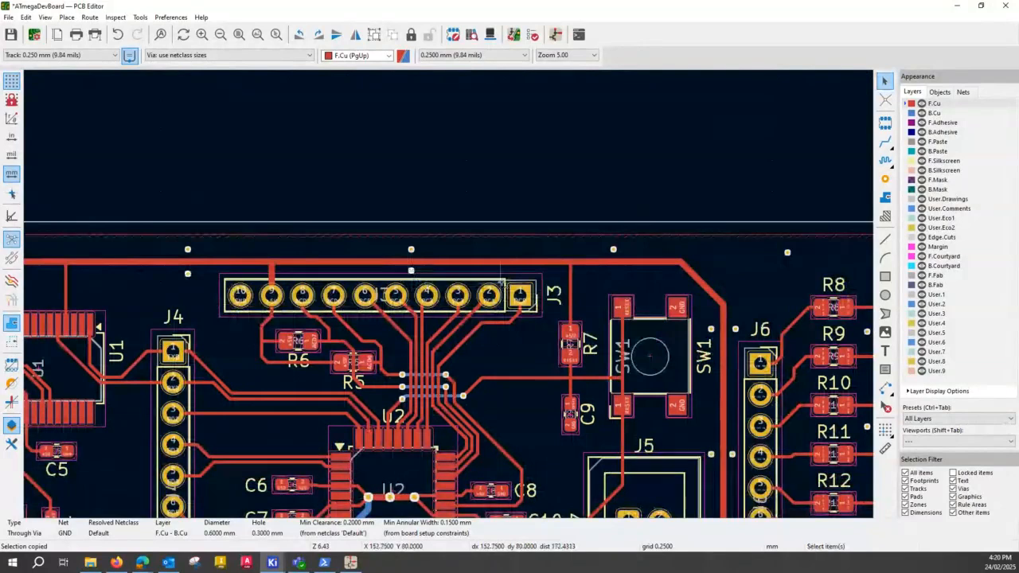
{"action": "key", "text": "ctrl+v"}
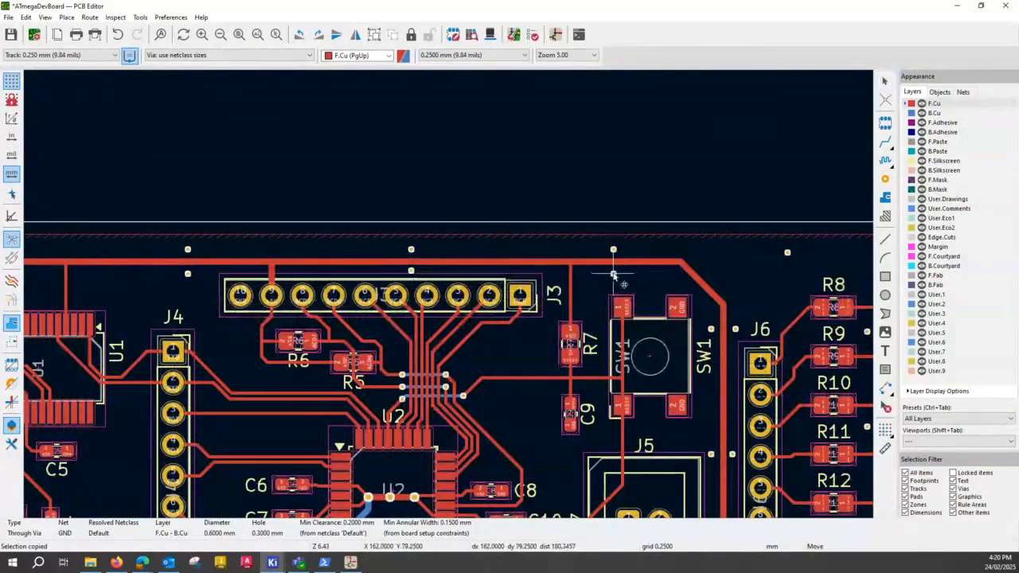
{"action": "left_click", "coordinate": [613, 275]}
Paste four GND vias around U2, one at each corner of the chip outside its pads
{"action": "scroll", "coordinate": [647, 292], "scroll_direction": "down", "scroll_amount": 2}
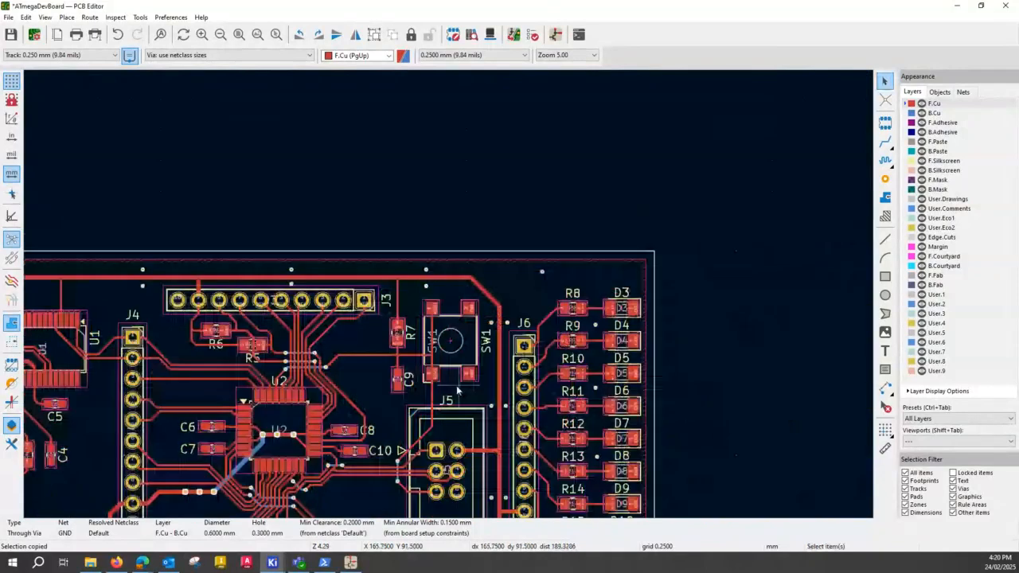
{"action": "scroll", "coordinate": [458, 390], "scroll_direction": "down", "scroll_amount": 2}
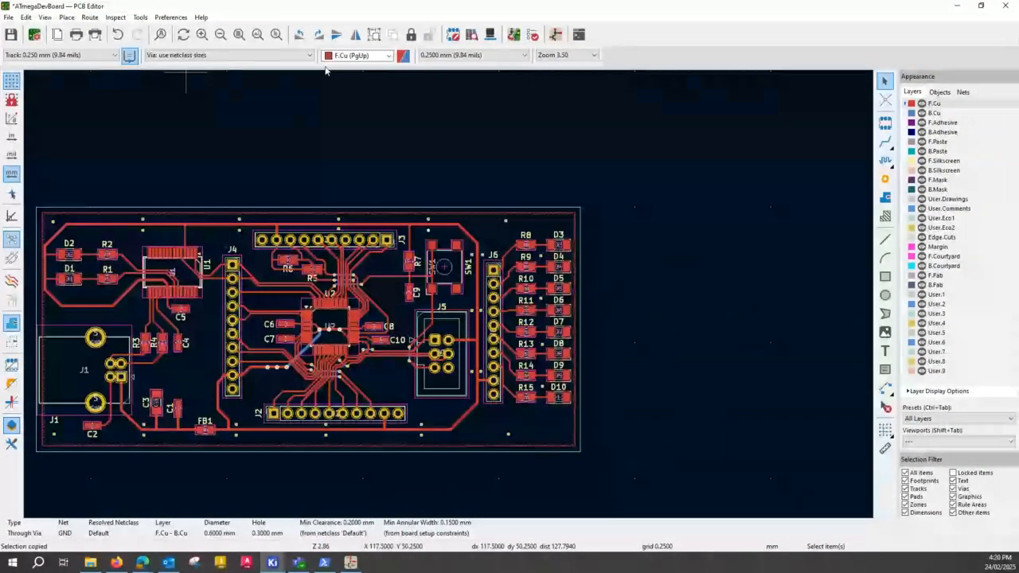
{"action": "scroll", "coordinate": [336, 385], "scroll_direction": "up", "scroll_amount": 2}
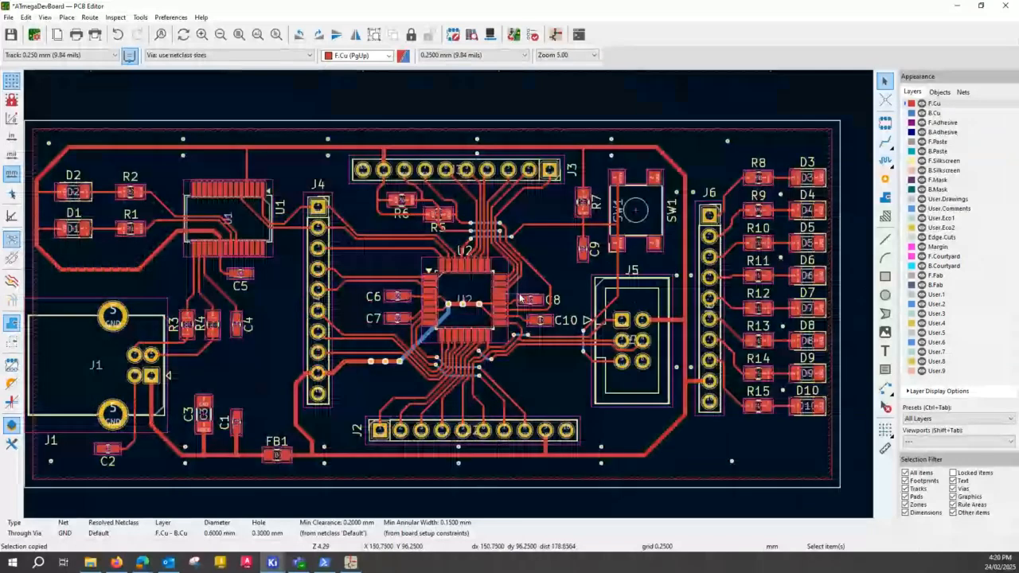
{"action": "scroll", "coordinate": [521, 297], "scroll_direction": "up", "scroll_amount": 4}
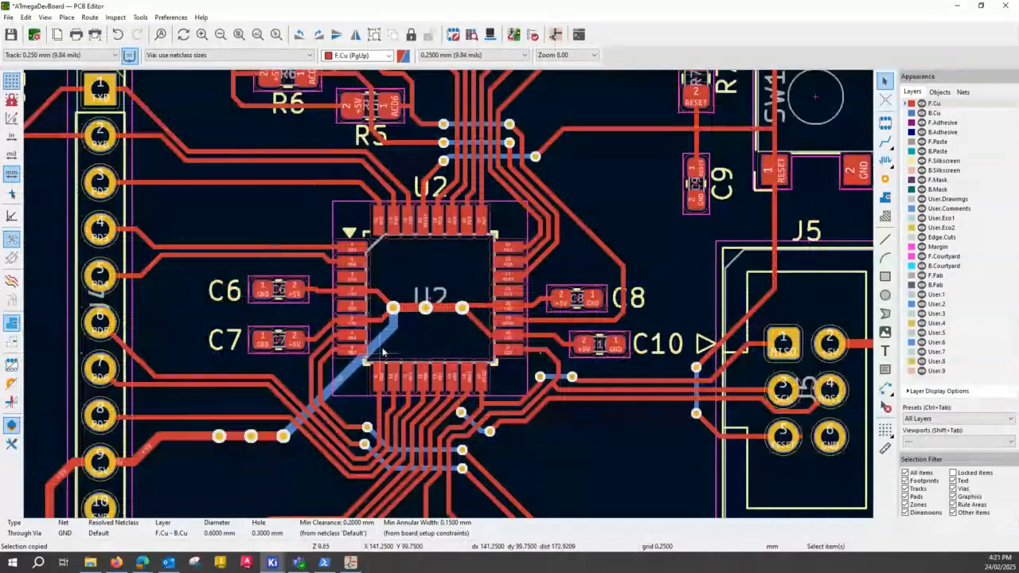
{"action": "key", "text": "ctrl+v"}
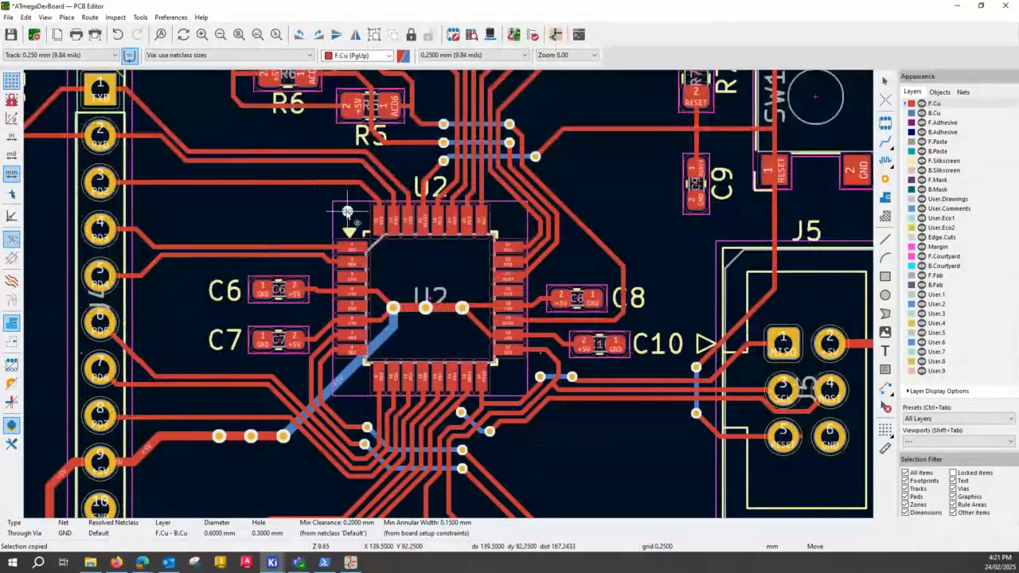
{"action": "left_click", "coordinate": [342, 211]}
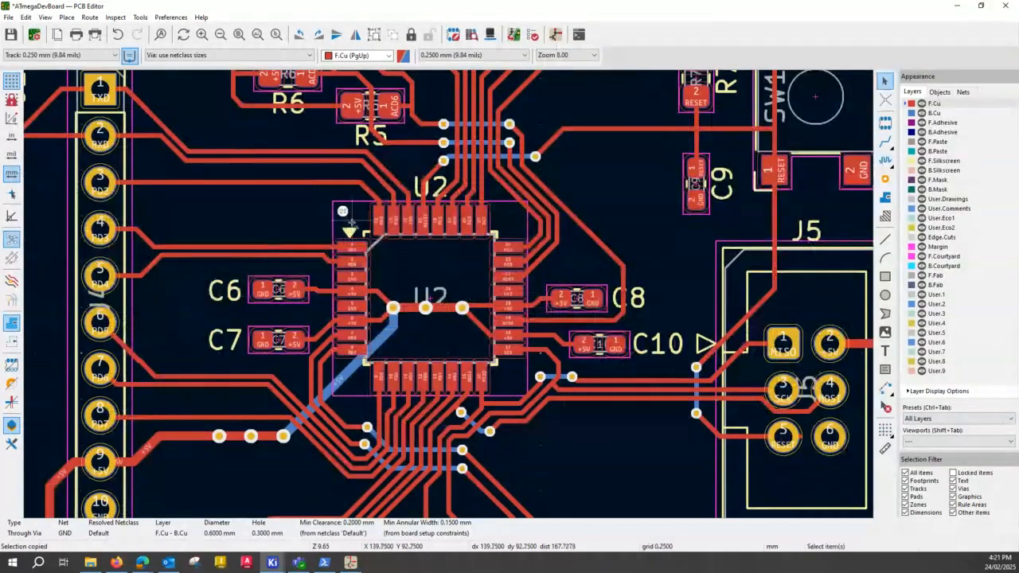
{"action": "key", "text": "ctrl+v"}
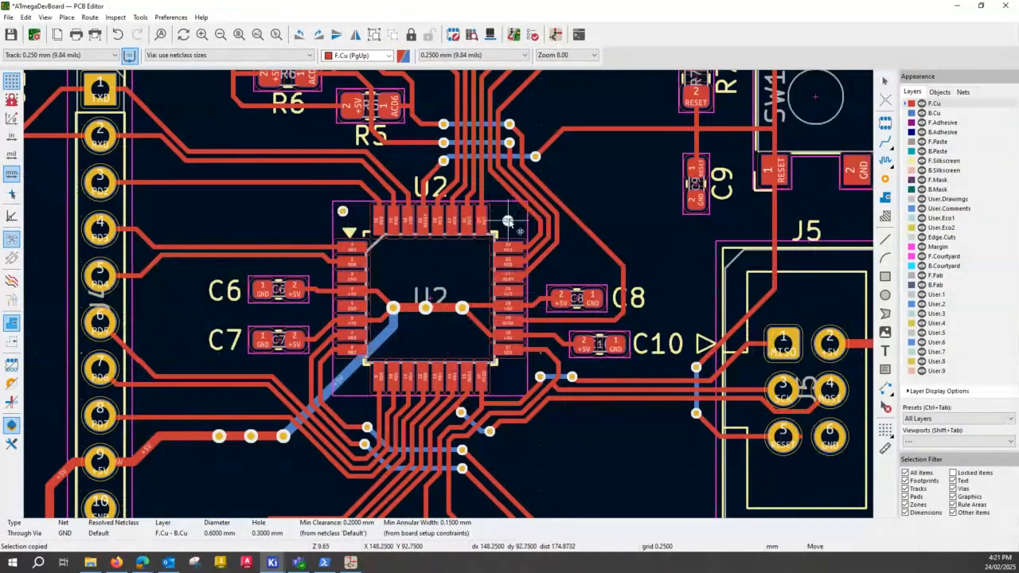
{"action": "left_click", "coordinate": [507, 221]}
{"action": "key", "text": "ctrl+v"}
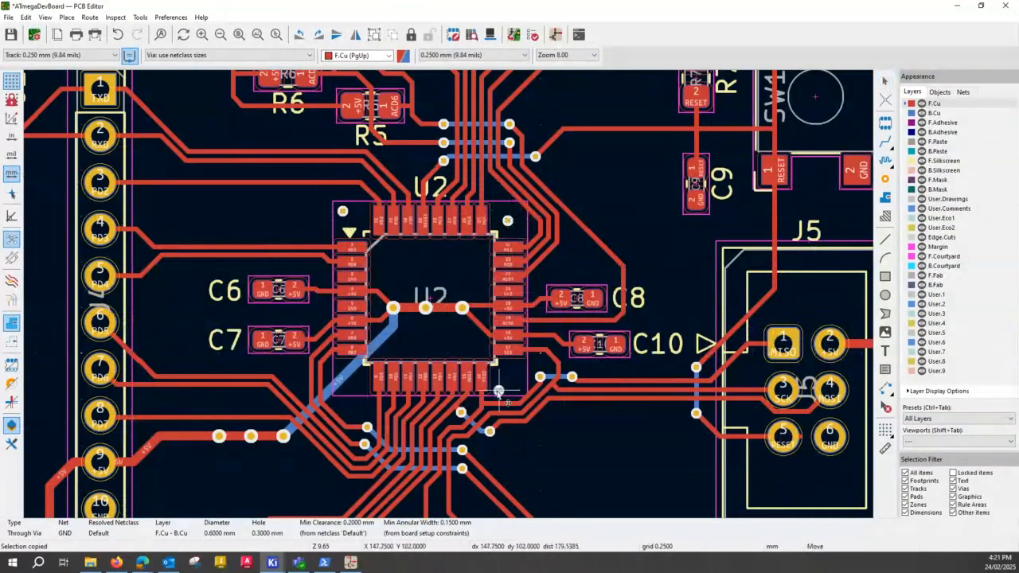
{"action": "left_click", "coordinate": [507, 377]}
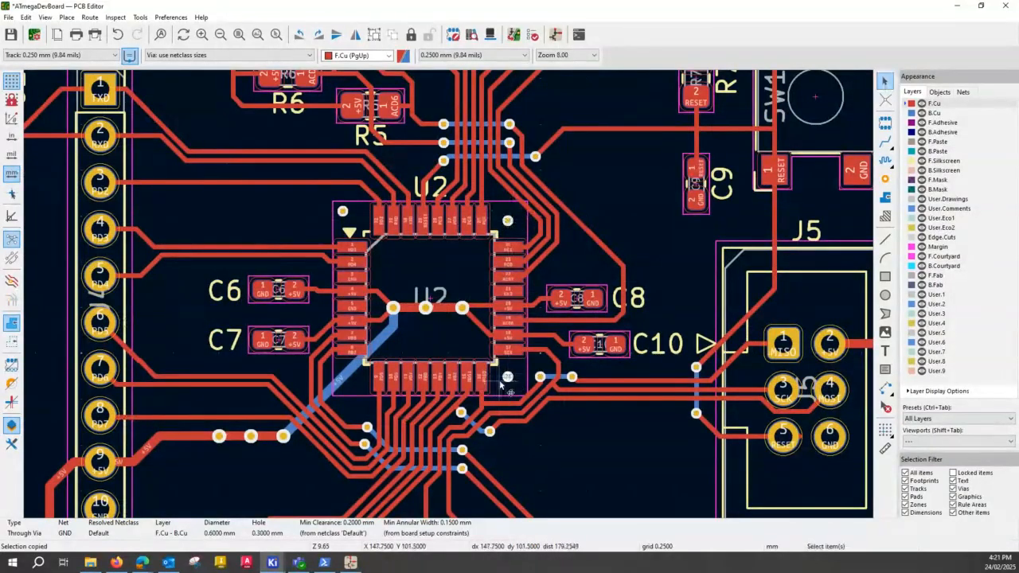
{"action": "key", "text": "ctrl+v"}
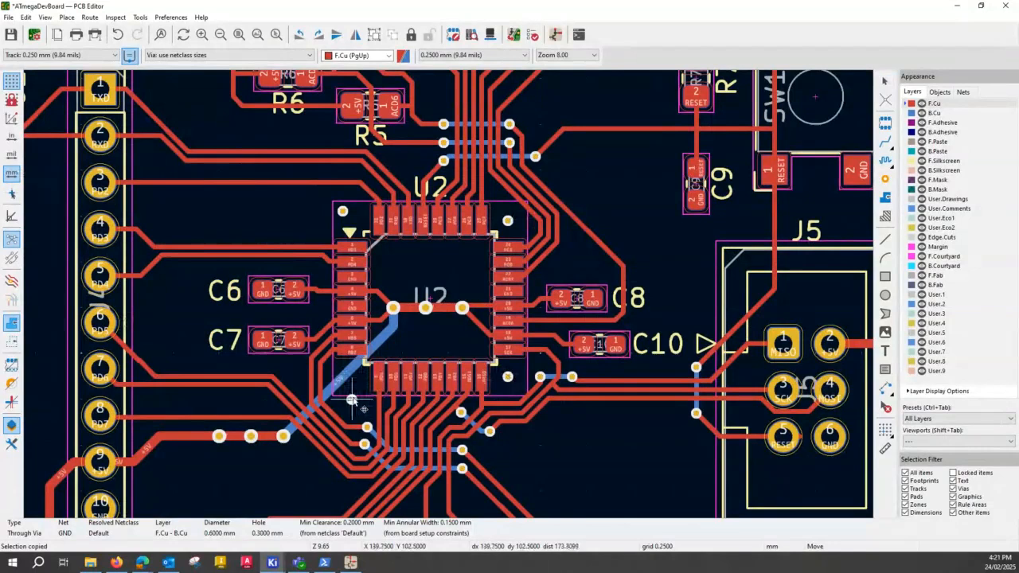
{"action": "left_click", "coordinate": [352, 400]}
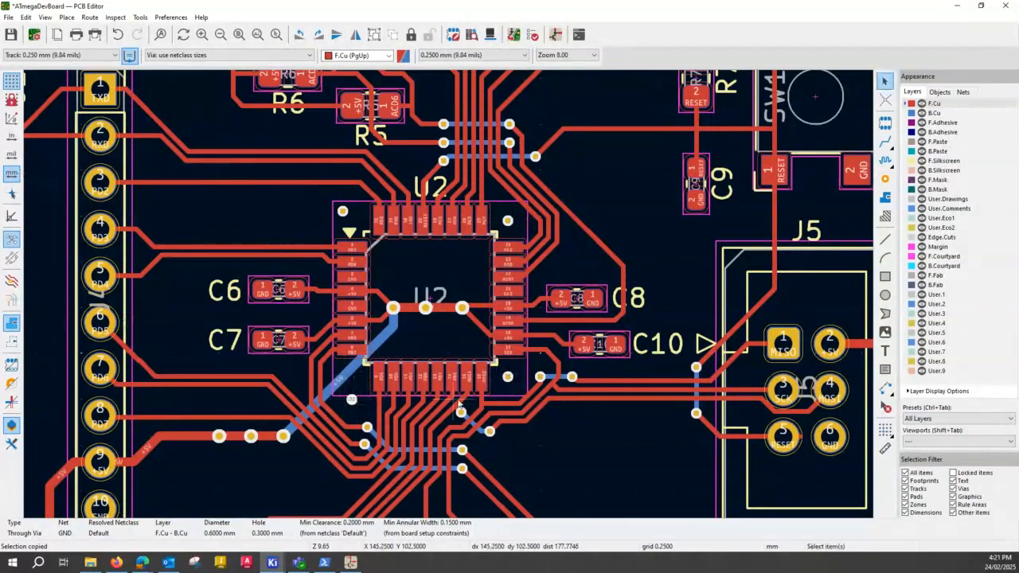
Paste two GND vias inside U2's outline, one below and one above its central +5V track
{"action": "key", "text": "ctrl+v"}
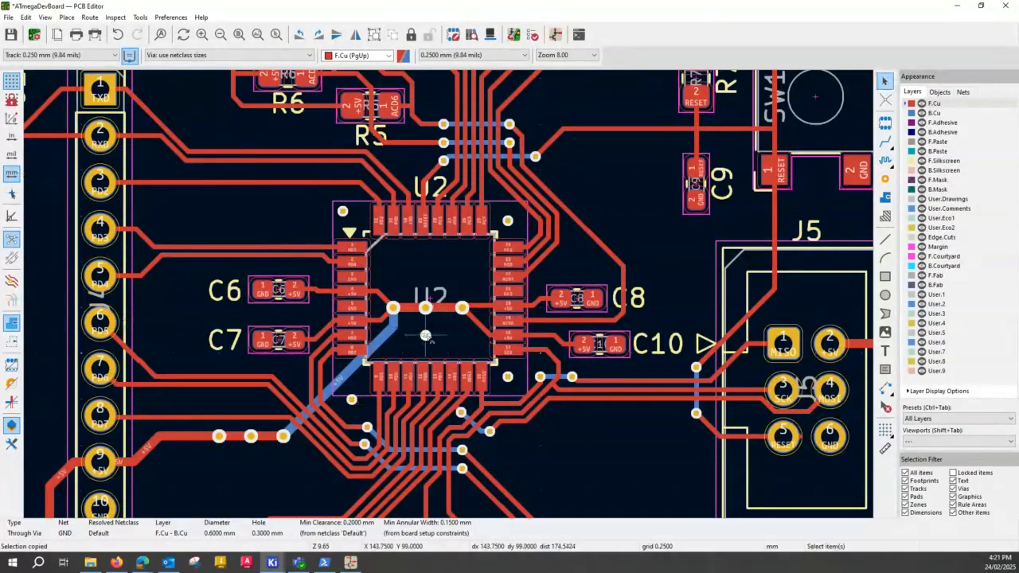
{"action": "left_click", "coordinate": [426, 335]}
{"action": "key", "text": "ctrl+v"}
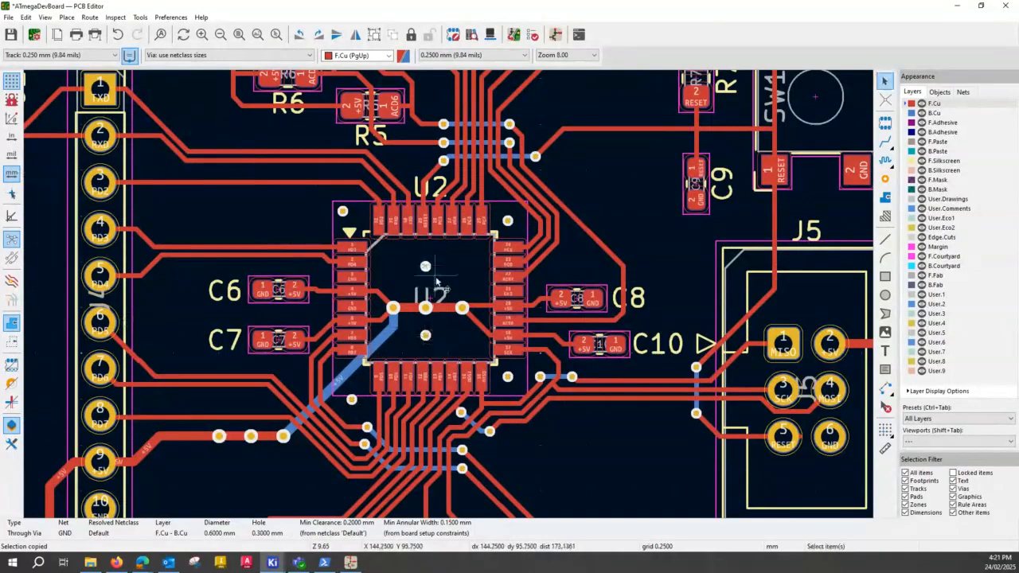
{"action": "left_click", "coordinate": [425, 266]}
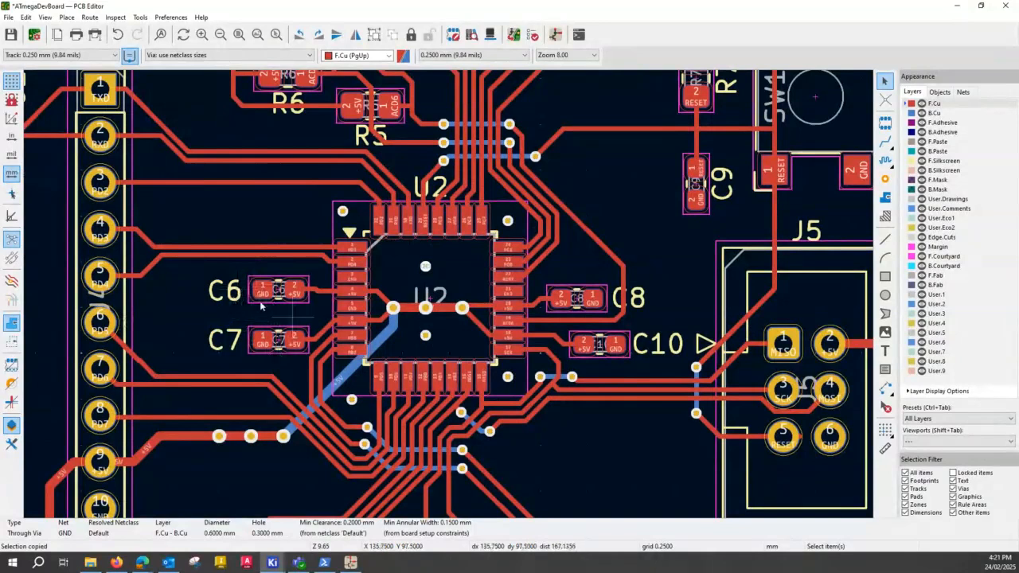
Paste three GND vias near the decoupling capacitors: between C6 and C7, above C8, and beside C10's GND pad
{"action": "key", "text": "ctrl+v"}
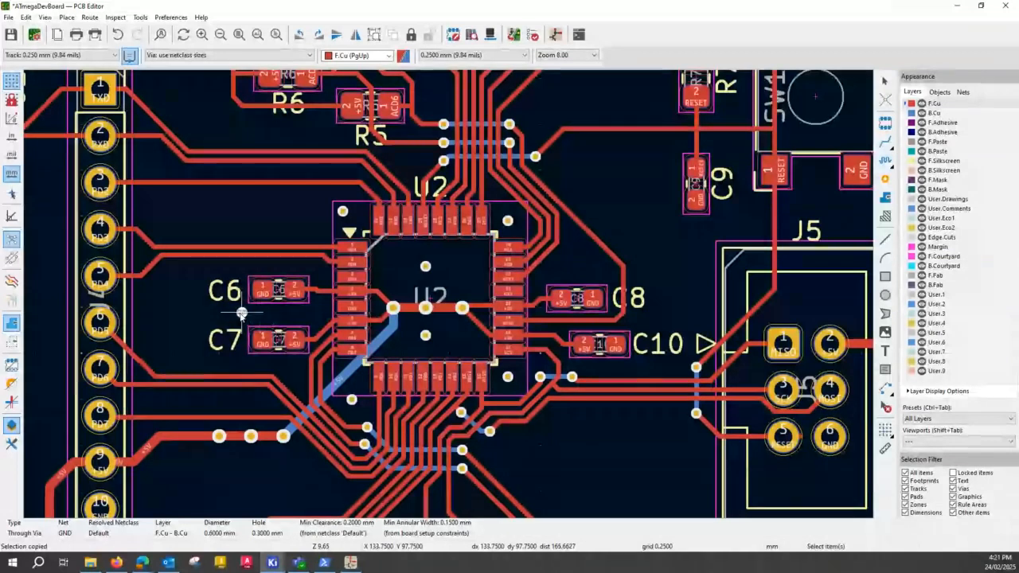
{"action": "left_click", "coordinate": [241, 313]}
{"action": "key", "text": "ctrl+v"}
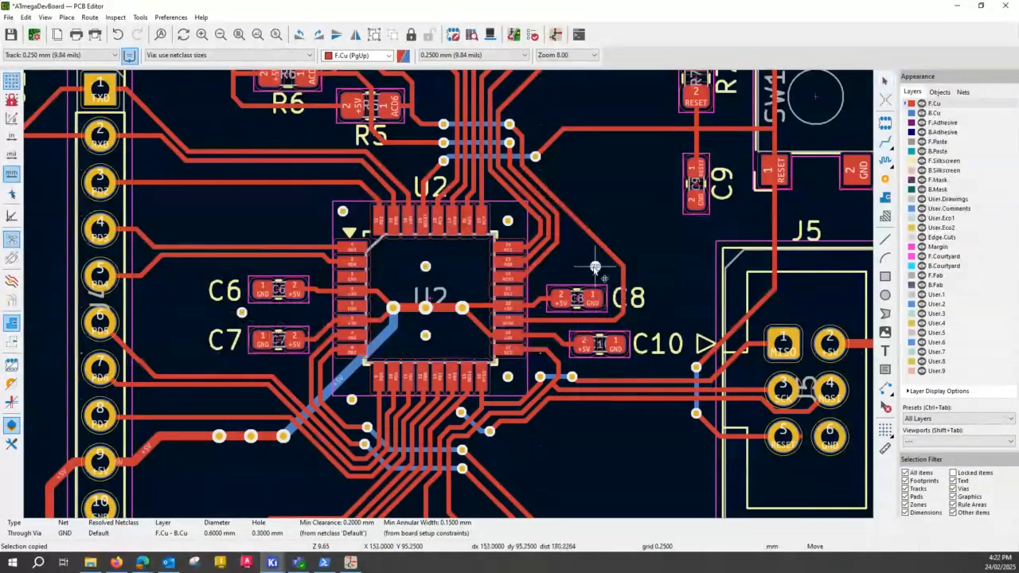
{"action": "left_click", "coordinate": [595, 267]}
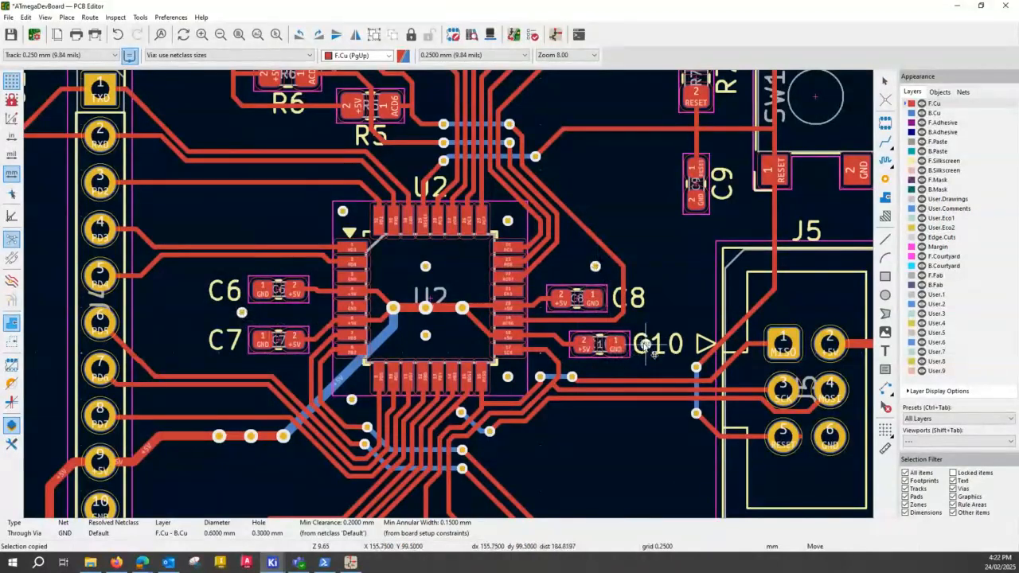
{"action": "left_click", "coordinate": [645, 344]}
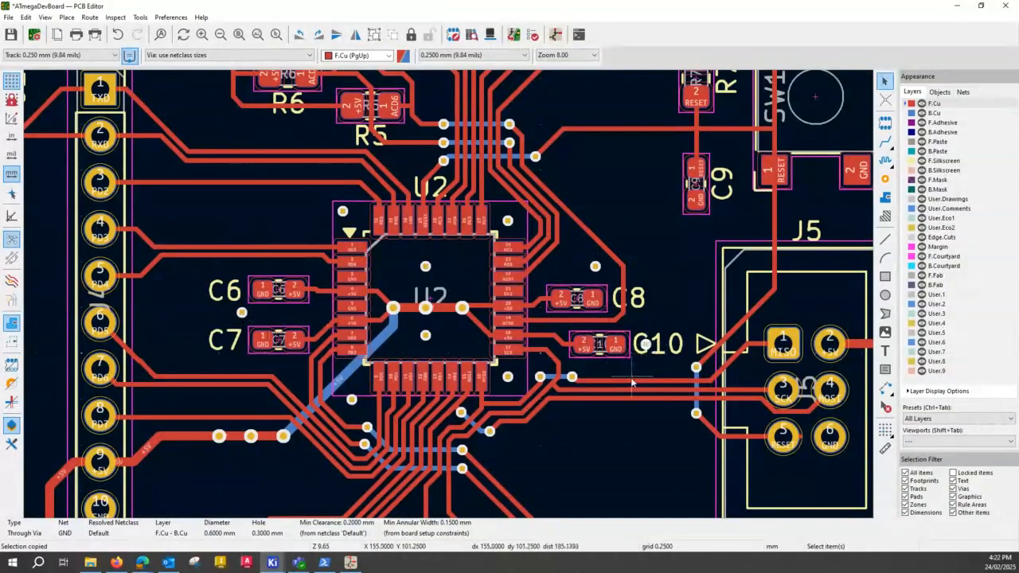
Paste two GND vias above J2: one in the open area between U2 and J5, one between the tracks to J2 pins 6 and 7
{"action": "key", "text": "ctrl+v"}
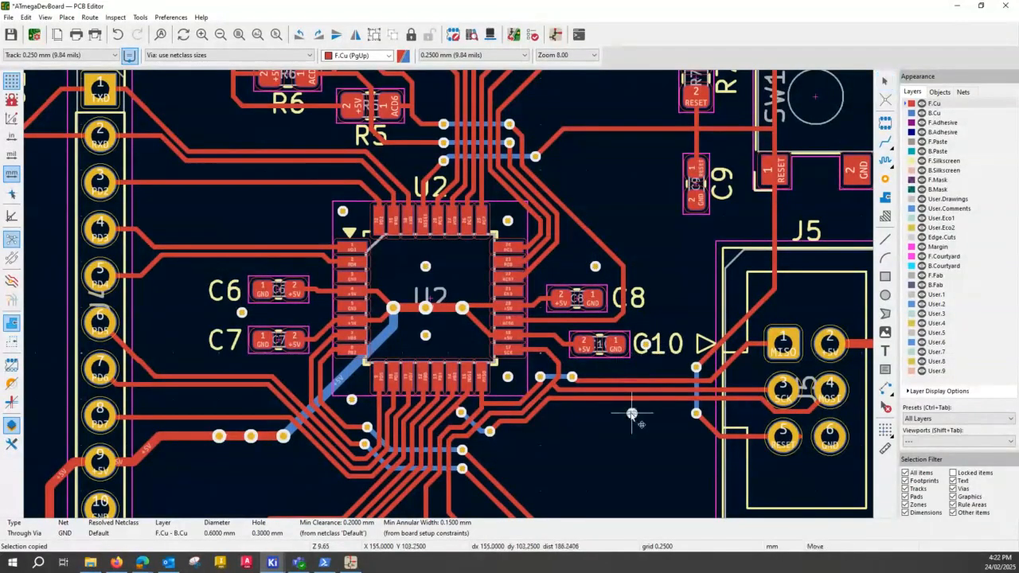
{"action": "scroll", "coordinate": [632, 414], "scroll_direction": "down", "scroll_amount": 2}
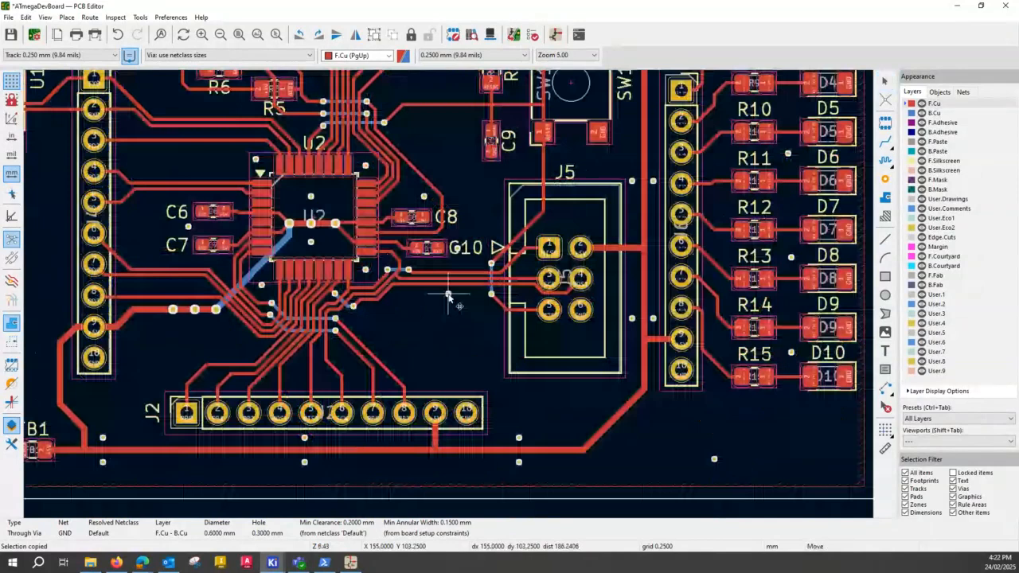
{"action": "scroll", "coordinate": [448, 296], "scroll_direction": "up", "scroll_amount": 2}
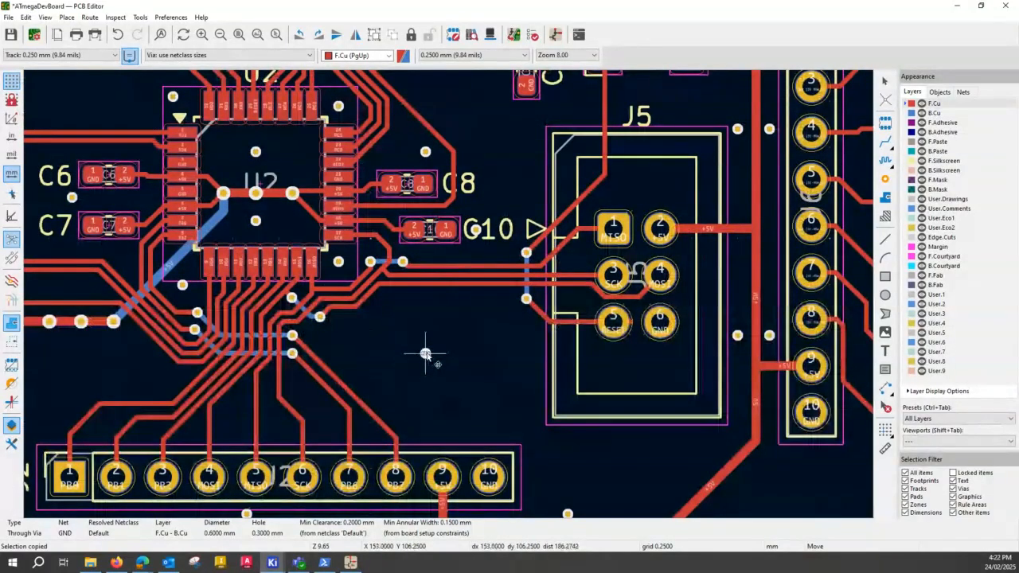
{"action": "left_click", "coordinate": [389, 331]}
{"action": "key", "text": "ctrl+v"}
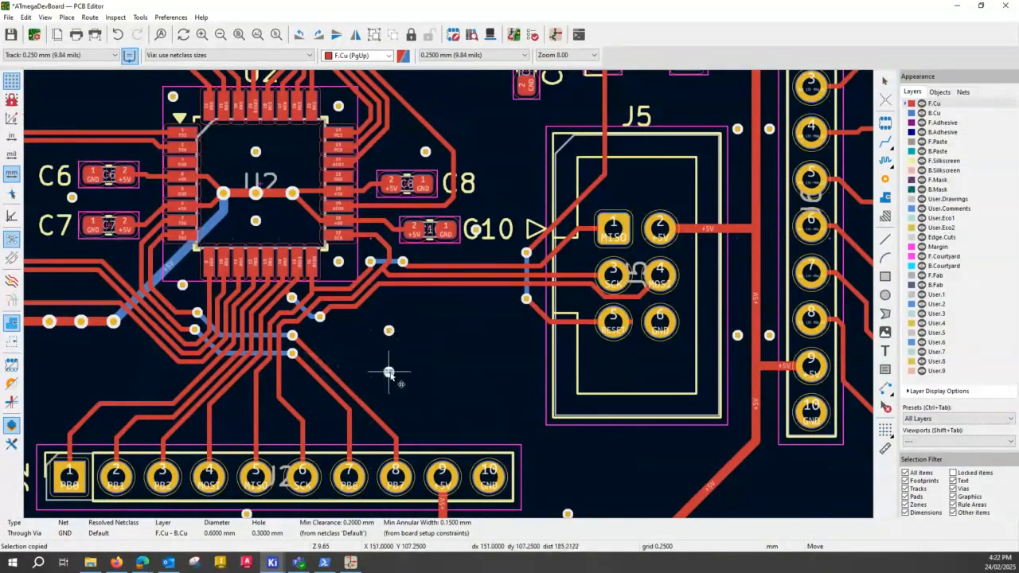
{"action": "middle_click_drag", "start_coordinate": [388, 373], "coordinate": [472, 302]}
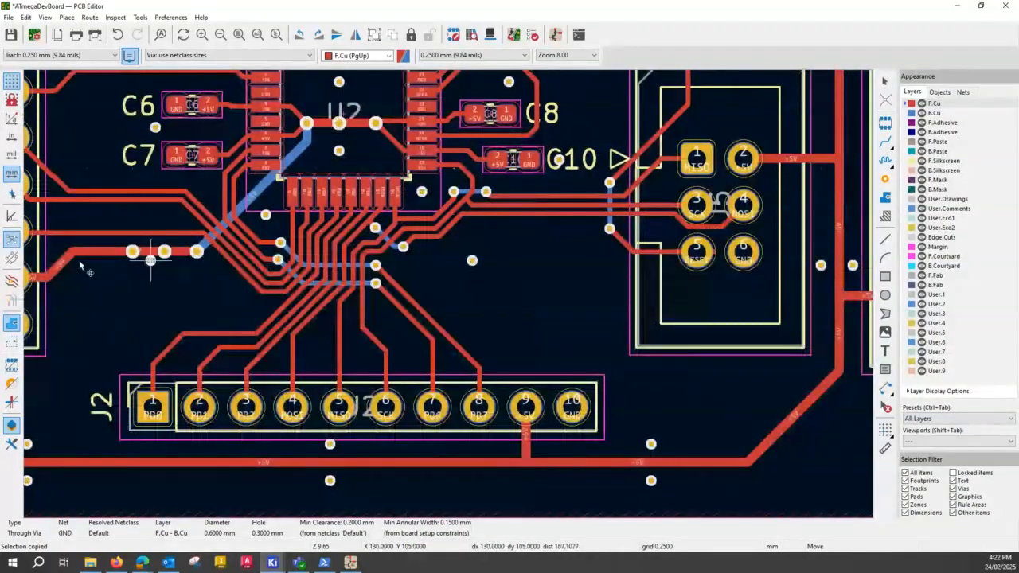
{"action": "left_click", "coordinate": [409, 349]}
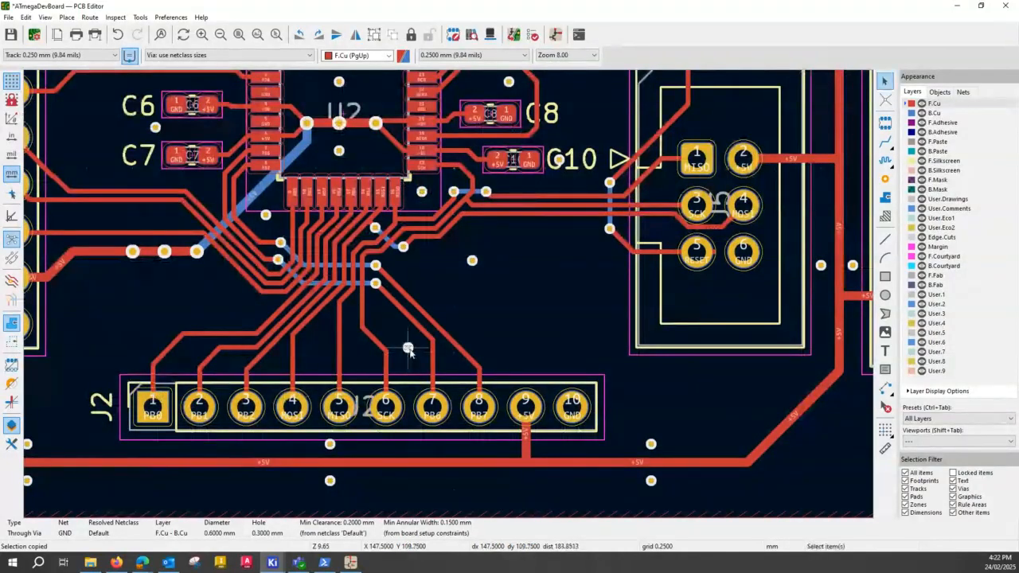
Paste five GND vias above J2, one in each gap between the tracks running to pins 1 through 6
{"action": "key", "text": "m"}
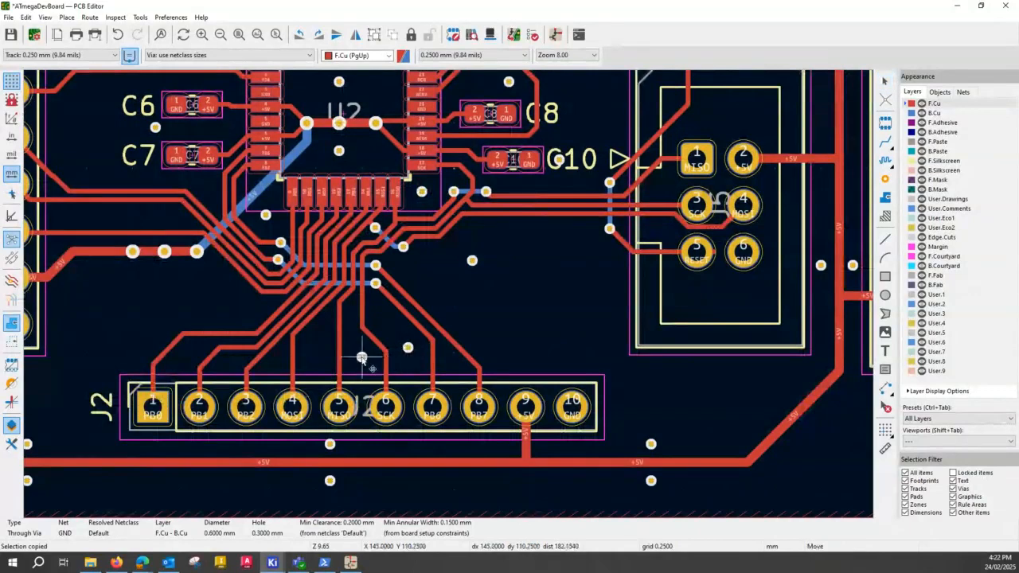
{"action": "left_click", "coordinate": [362, 358]}
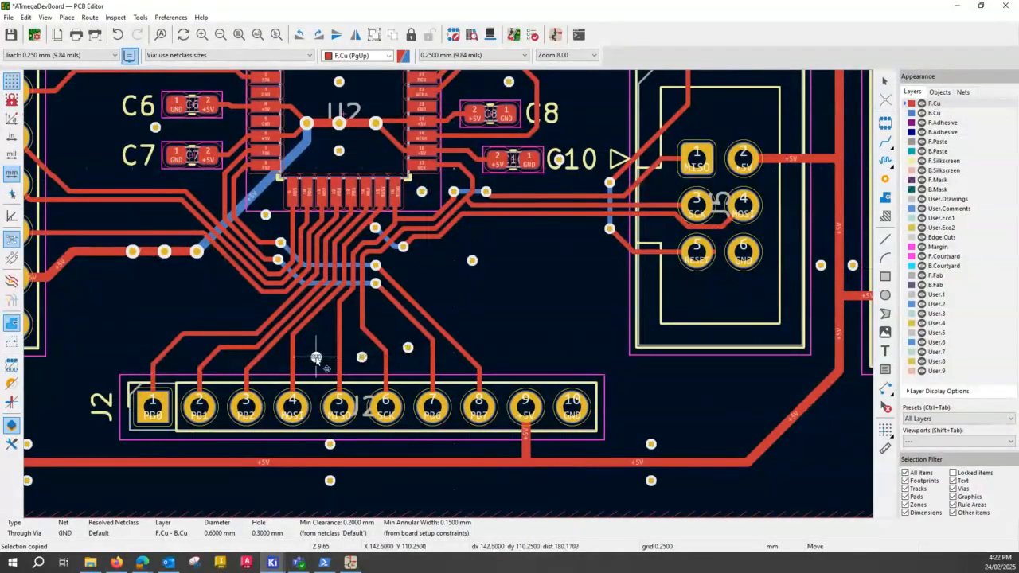
{"action": "left_click", "coordinate": [316, 358]}
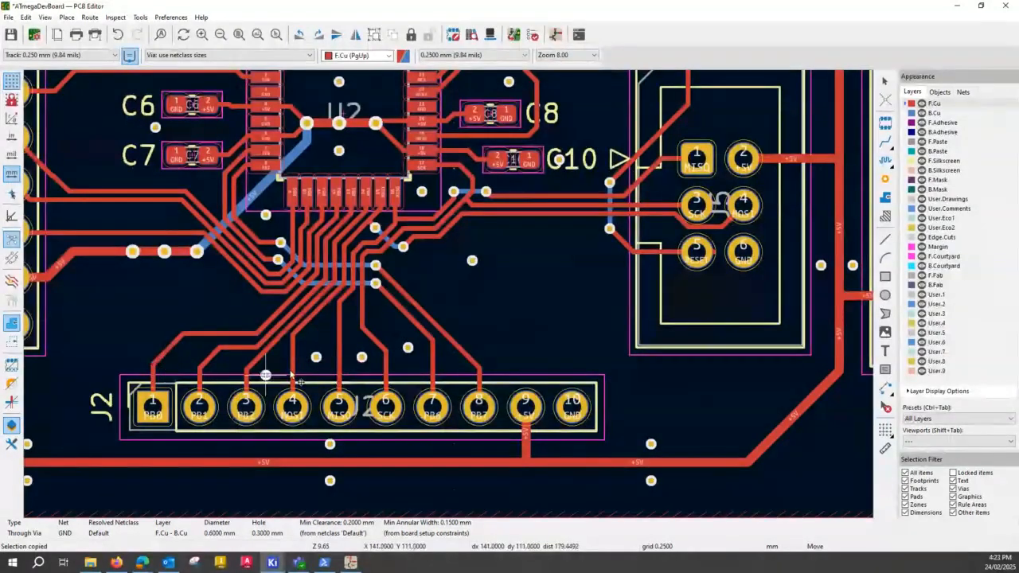
{"action": "left_click", "coordinate": [183, 357]}
{"action": "left_click", "coordinate": [229, 365]}
{"action": "key", "text": "ctrl+v"}
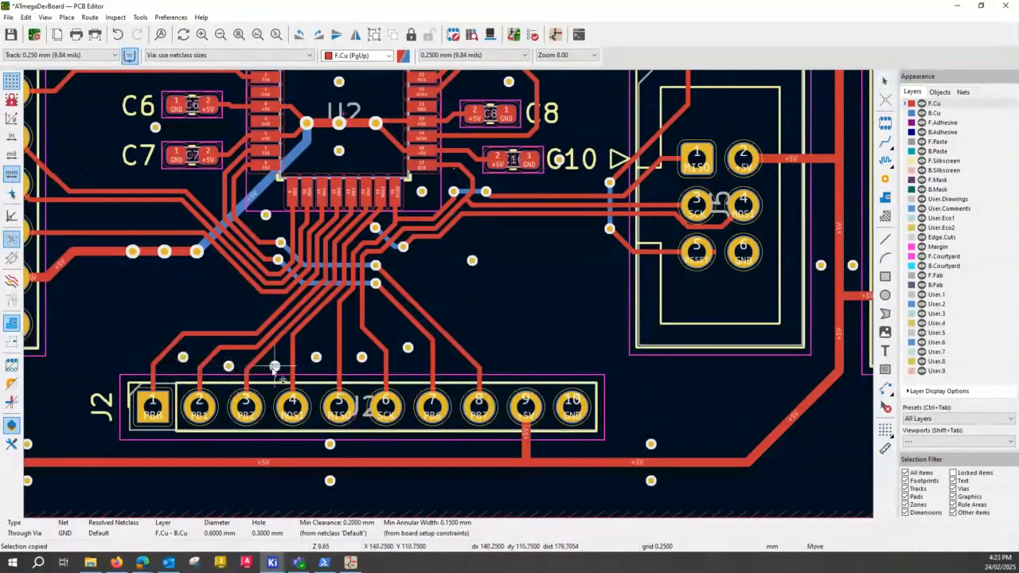
{"action": "left_click", "coordinate": [270, 371]}
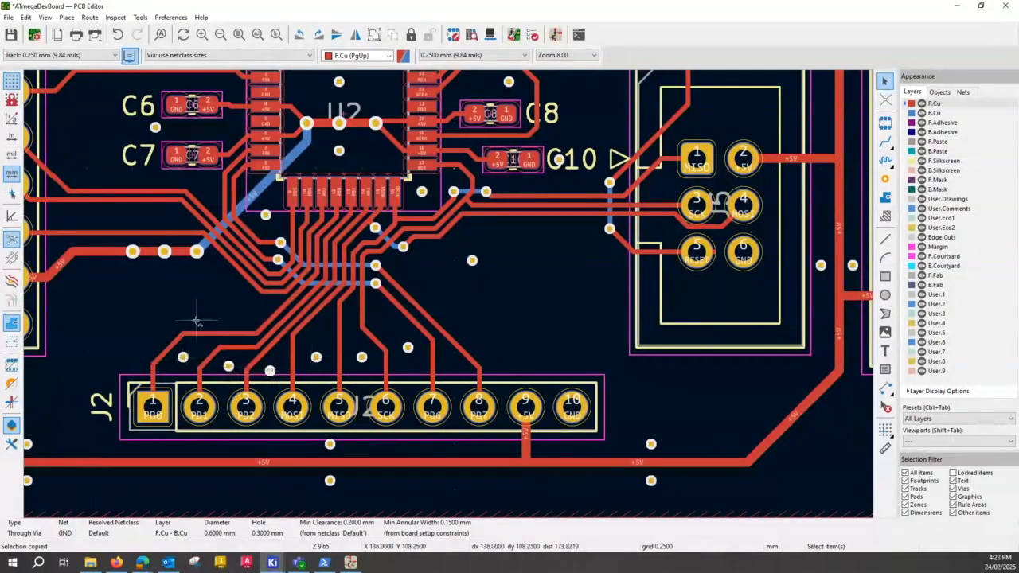
Paste two GND vias: one beside the track bundle between the +5V vias and J2, one between the tracks from J4 pins 7 and 8
{"action": "key", "text": "ctrl+v"}
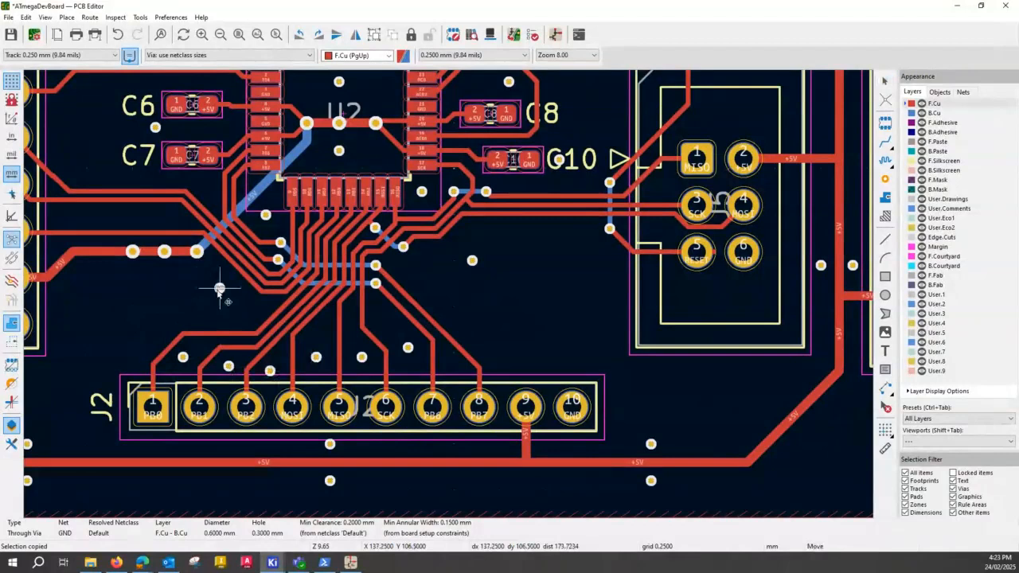
{"action": "left_click", "coordinate": [219, 290]}
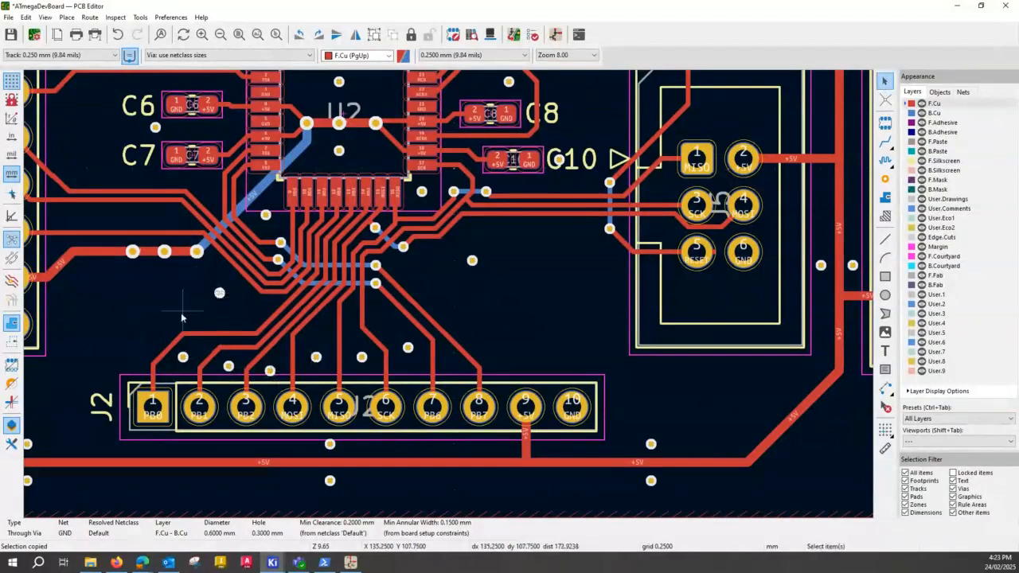
{"action": "scroll", "coordinate": [181, 312], "scroll_direction": "down", "scroll_amount": 2}
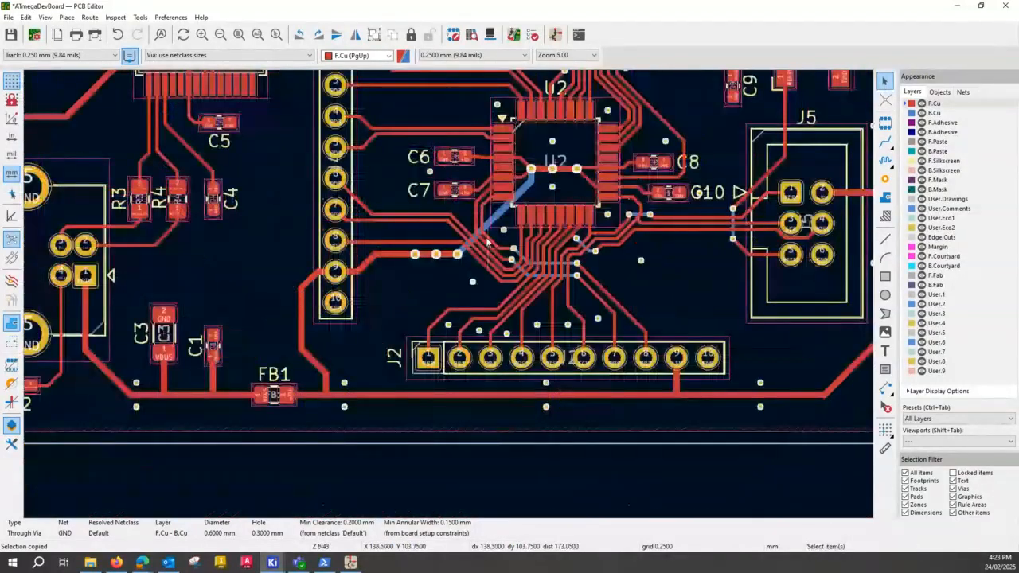
{"action": "middle_click_drag", "start_coordinate": [488, 242], "coordinate": [415, 330]}
{"action": "scroll", "coordinate": [415, 331], "scroll_direction": "up", "scroll_amount": 2}
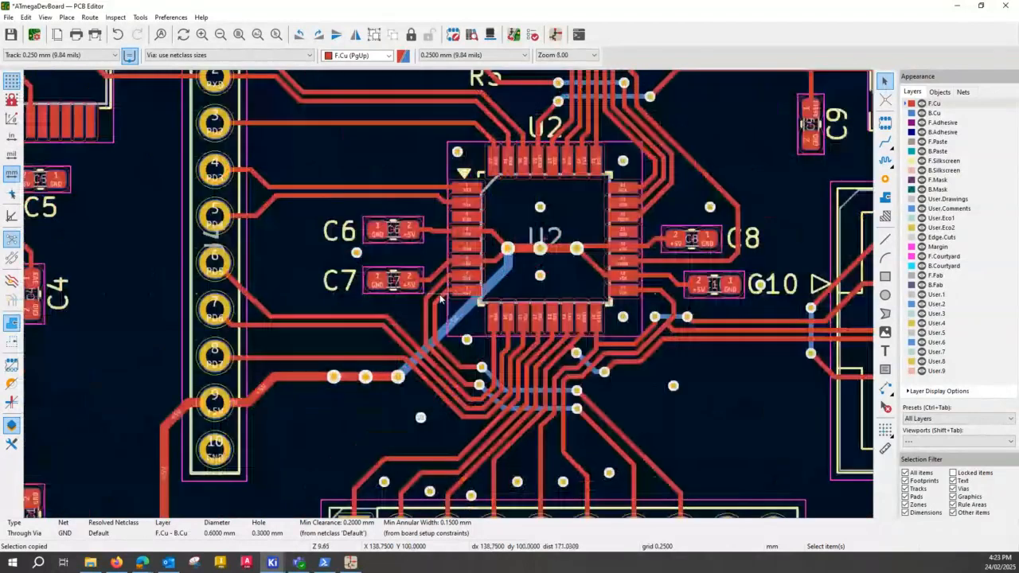
{"action": "key", "text": "ctrl+v"}
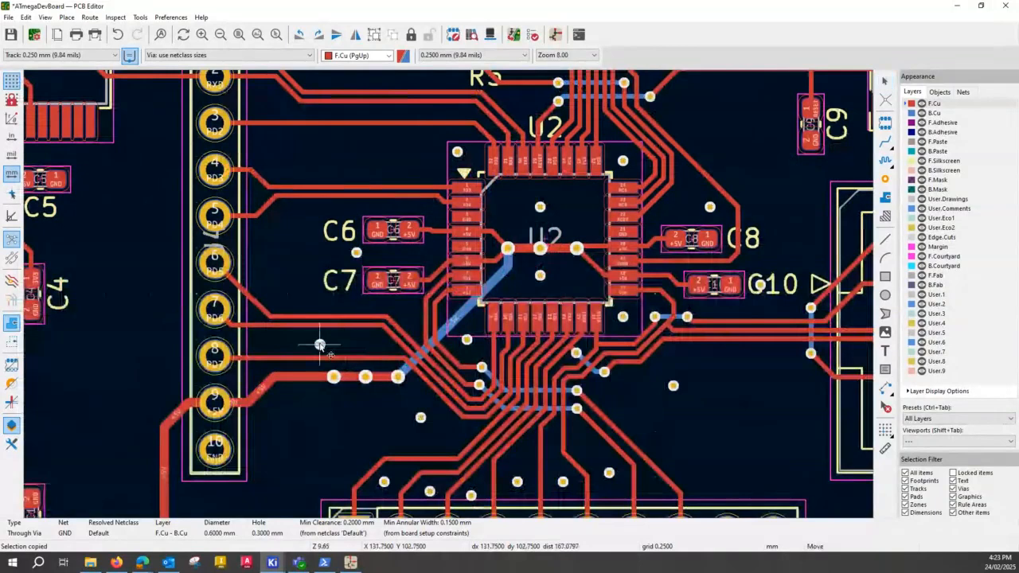
{"action": "left_click", "coordinate": [334, 341]}
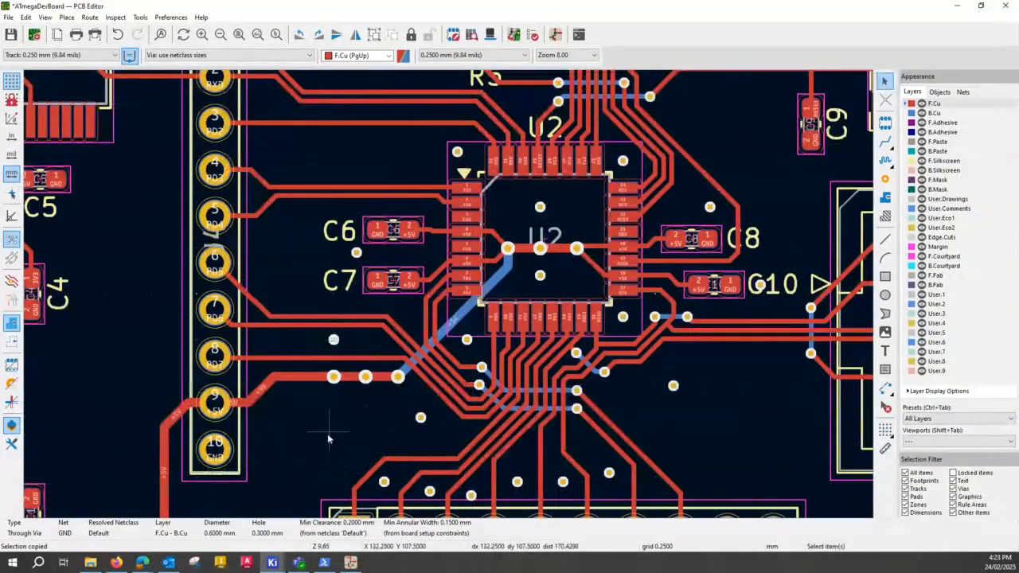
Paste a GND via beside J4, between the tracks leaving its pins 2 and 3
{"action": "left_click", "coordinate": [214, 452]}
{"action": "key", "text": "ctrl+v"}
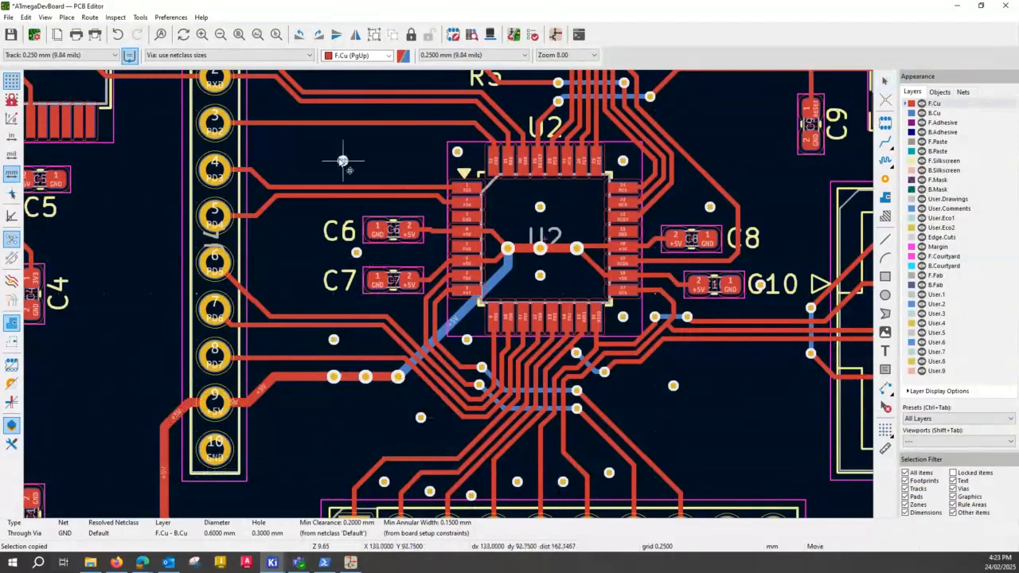
{"action": "left_click", "coordinate": [459, 151]}
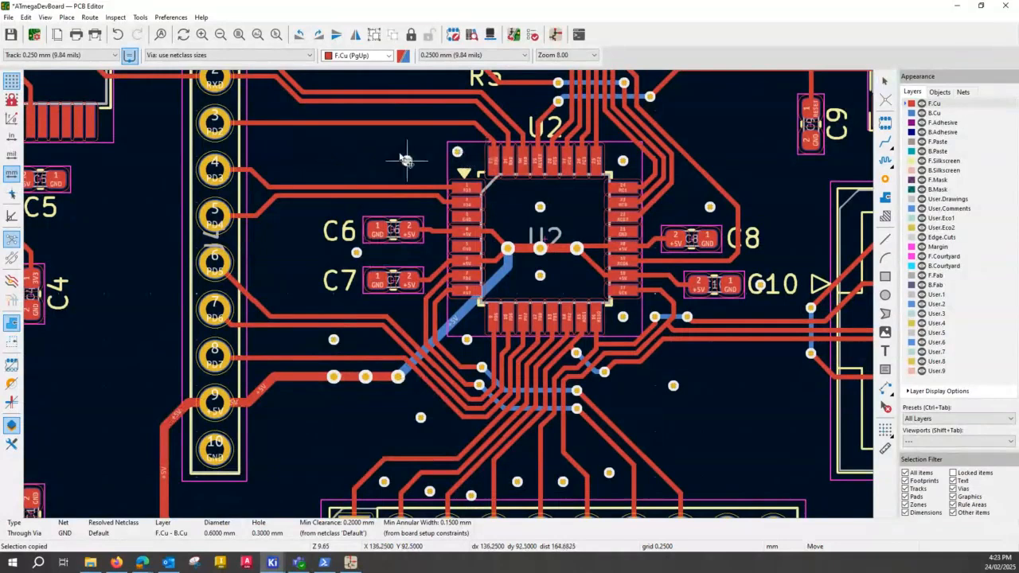
{"action": "middle_click_drag", "start_coordinate": [404, 157], "coordinate": [289, 378]}
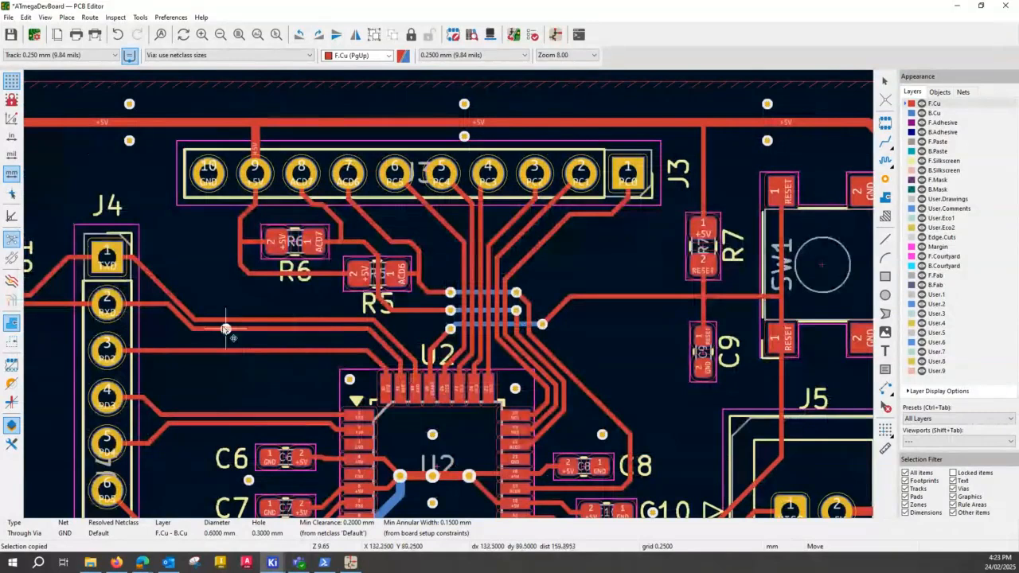
{"action": "left_click", "coordinate": [162, 329]}
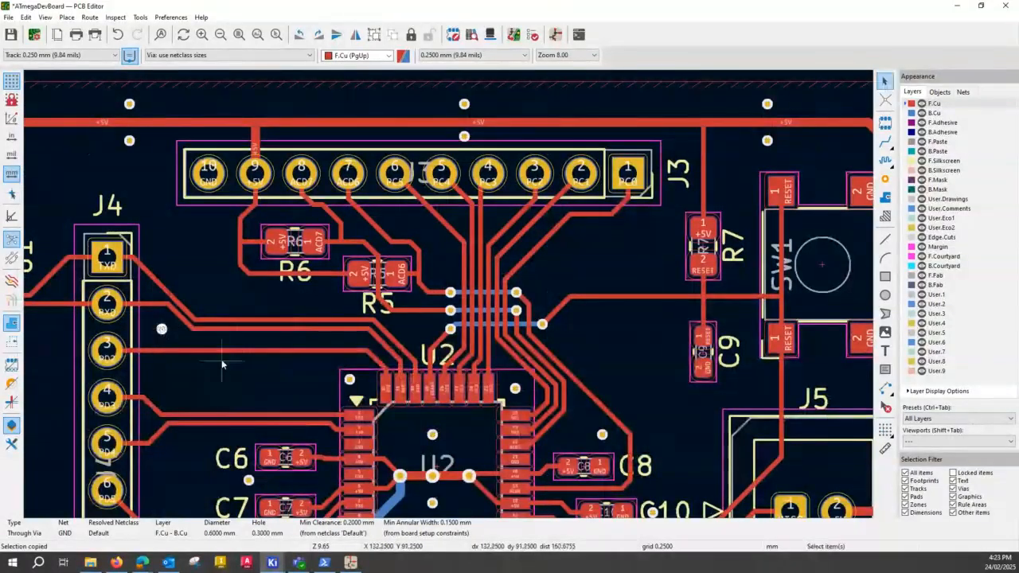
Paste two GND vias below J3, one on each side of its track bundle: beside R5 and above the RESET track
{"action": "key", "text": "ctrl+v"}
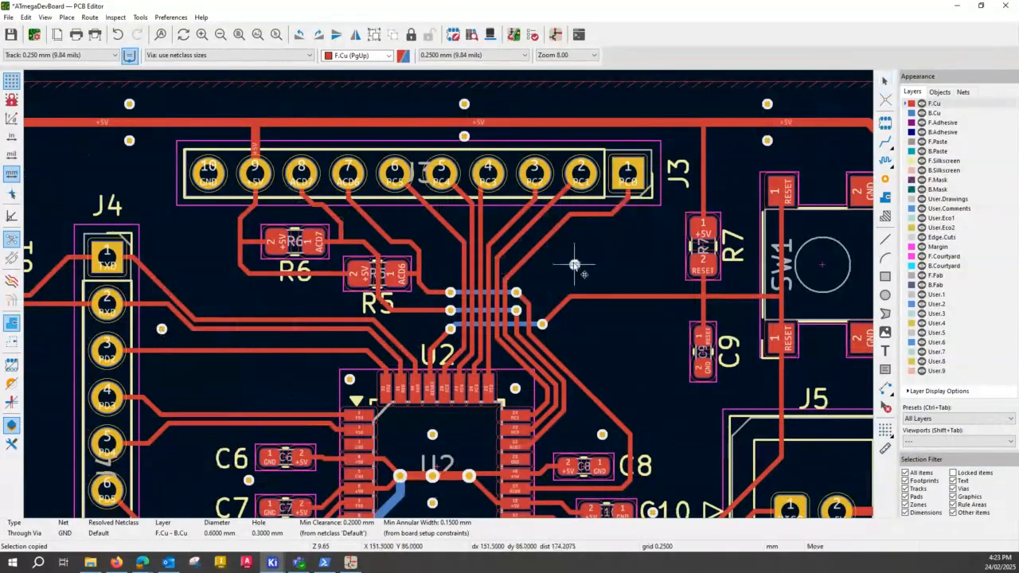
{"action": "middle_click_drag", "start_coordinate": [574, 263], "coordinate": [582, 343]}
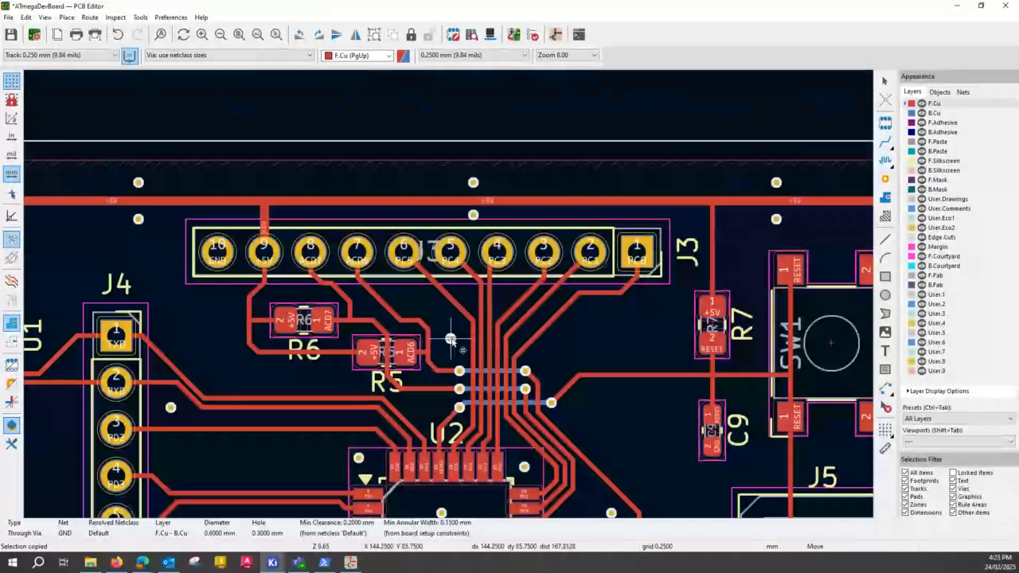
{"action": "left_click", "coordinate": [450, 340]}
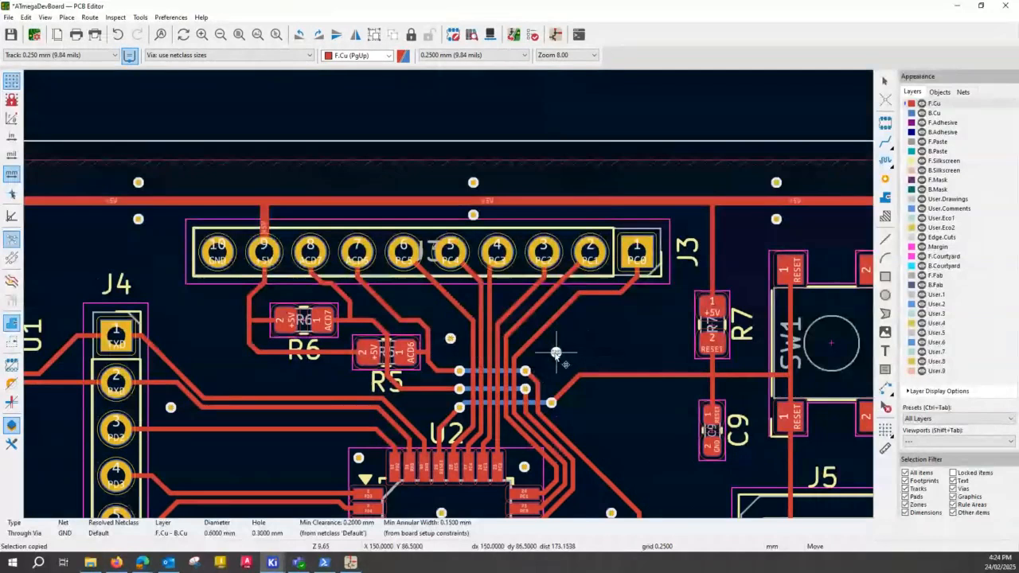
{"action": "left_click", "coordinate": [556, 351]}
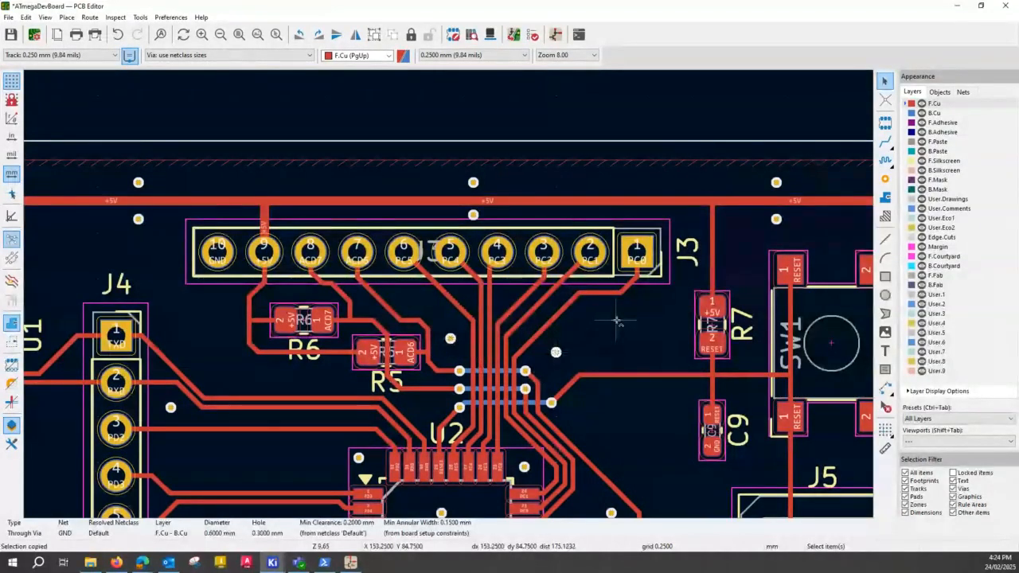
Paste three GND vias around R6: inside the +5V track corner, between R6 and J3, and between the ACD7 and ACD6 tracks
{"action": "key", "text": "ctrl+v"}
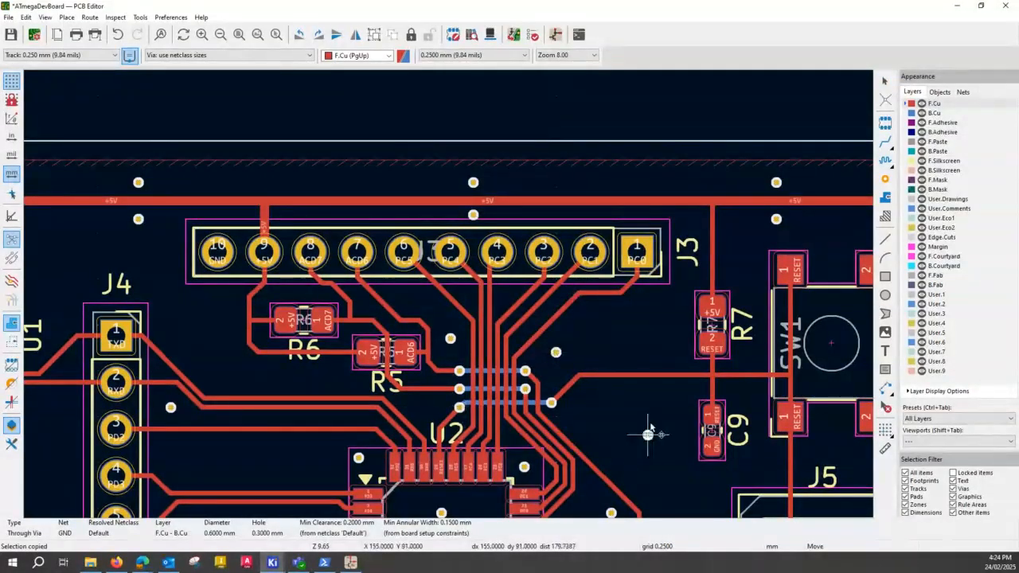
{"action": "scroll", "coordinate": [455, 326], "scroll_direction": "up", "scroll_amount": 2}
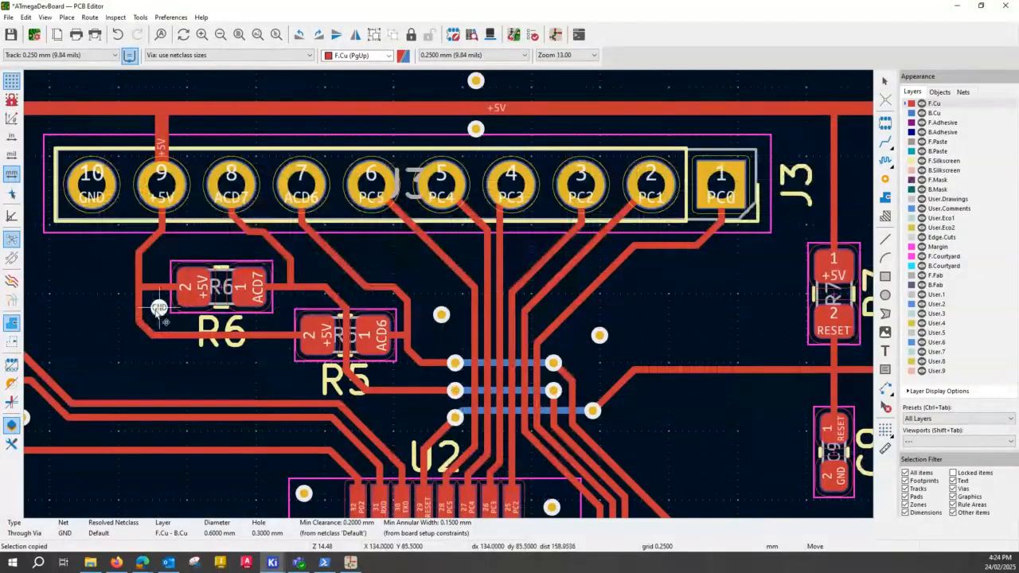
{"action": "left_click", "coordinate": [159, 314]}
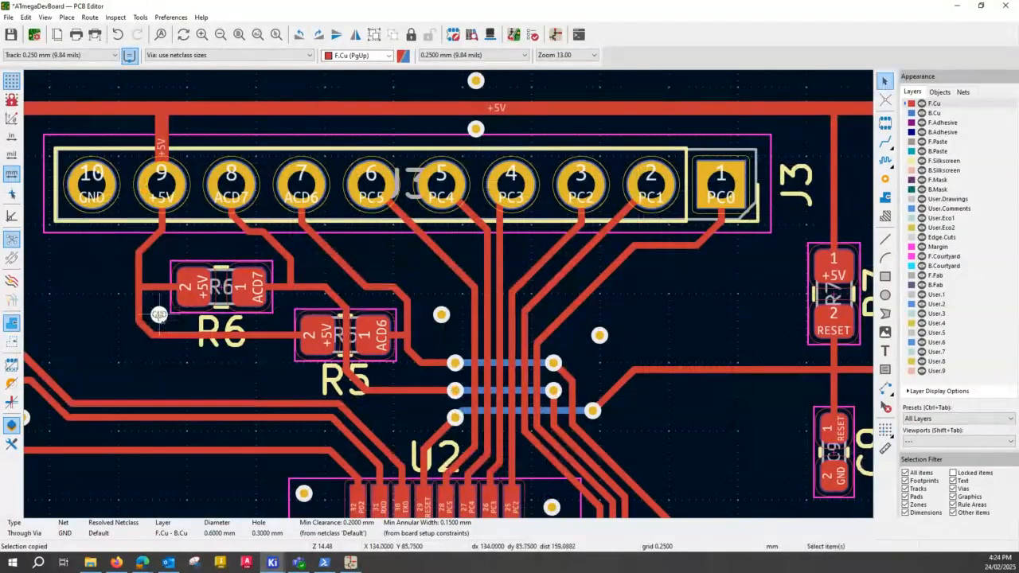
{"action": "key", "text": "ctrl+v"}
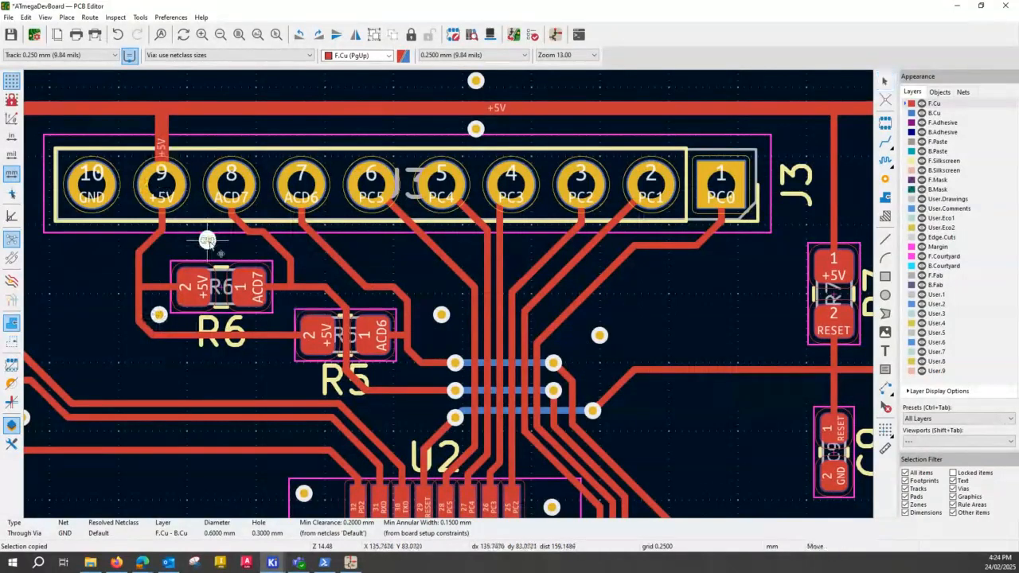
{"action": "left_click", "coordinate": [207, 239]}
{"action": "key", "text": "ctrl+v"}
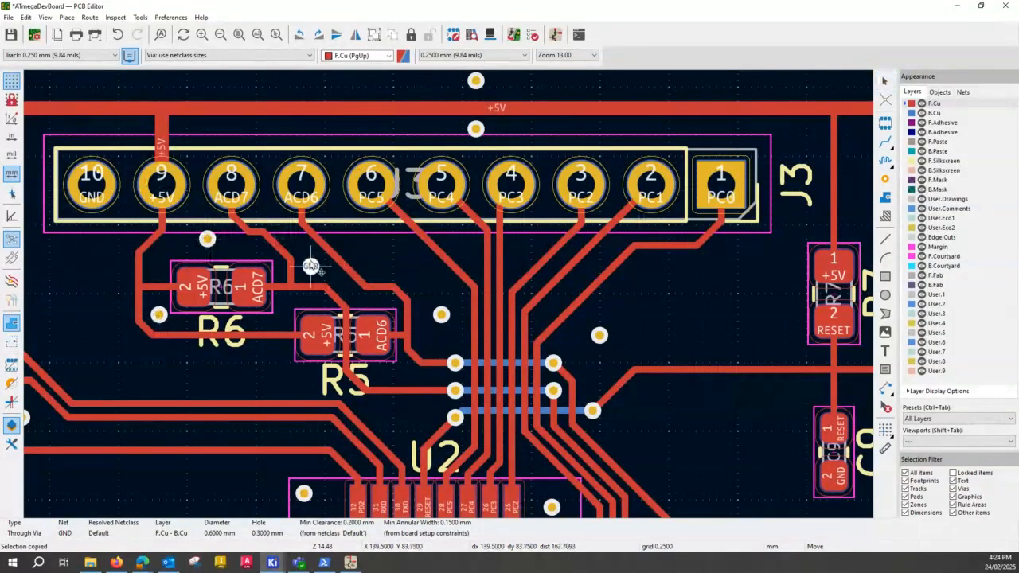
{"action": "left_click", "coordinate": [311, 266]}
Paste three GND vias: below R5's ACD6 pad, between R5 and U2, and below C9's GND pad
{"action": "key", "text": "ctrl+v"}
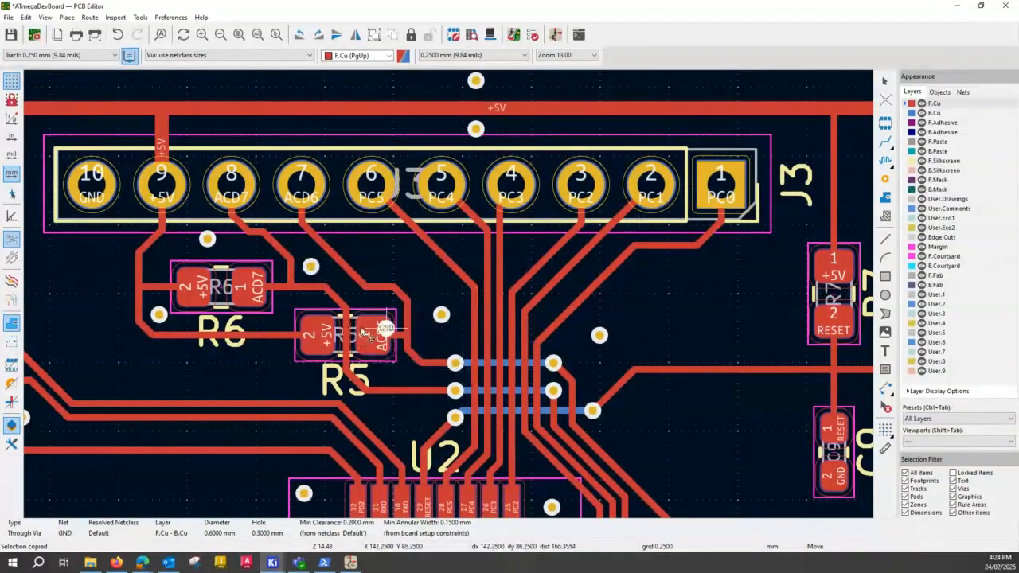
{"action": "left_click", "coordinate": [403, 385]}
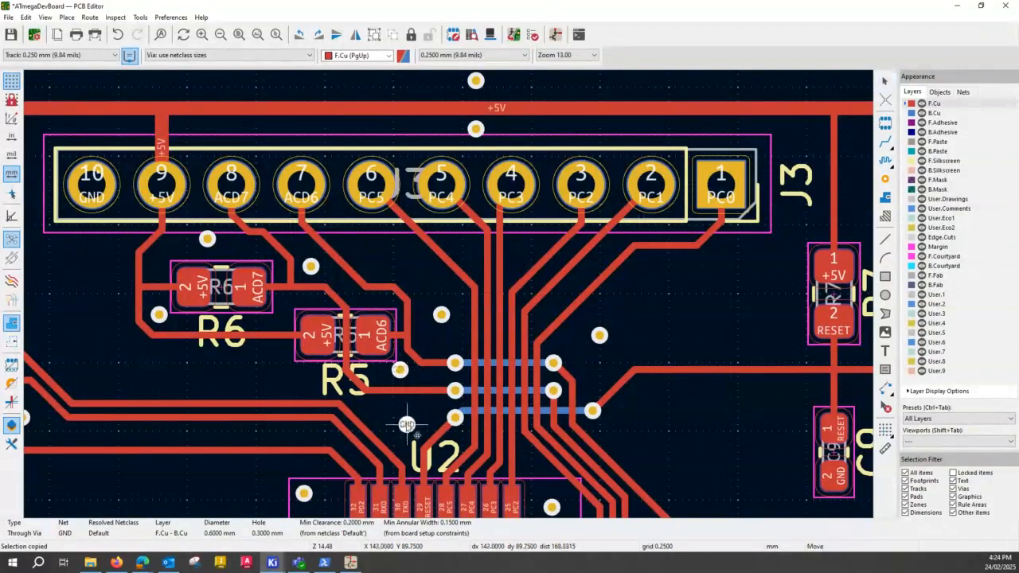
{"action": "key", "text": "ctrl+v"}
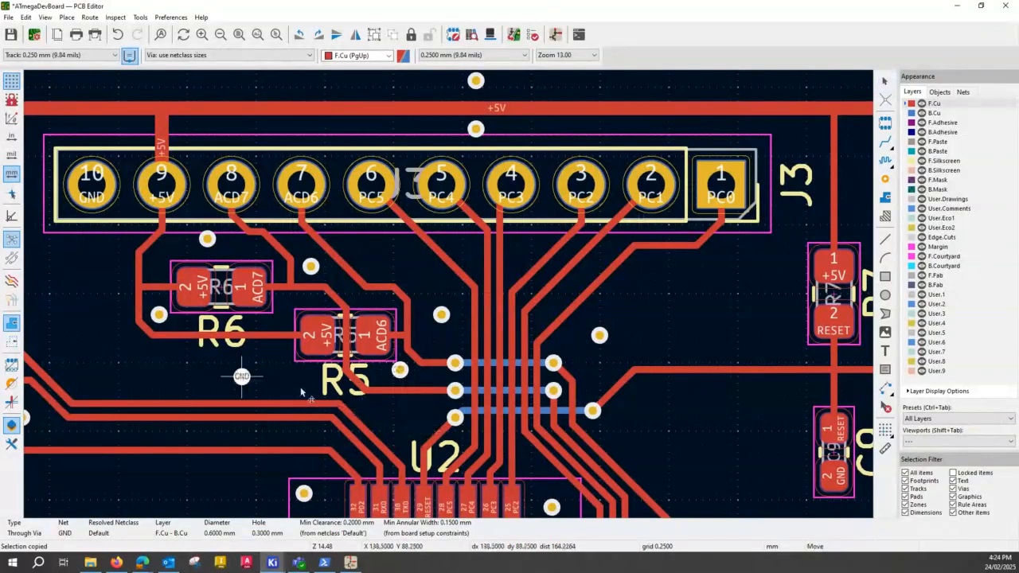
{"action": "left_click", "coordinate": [407, 418]}
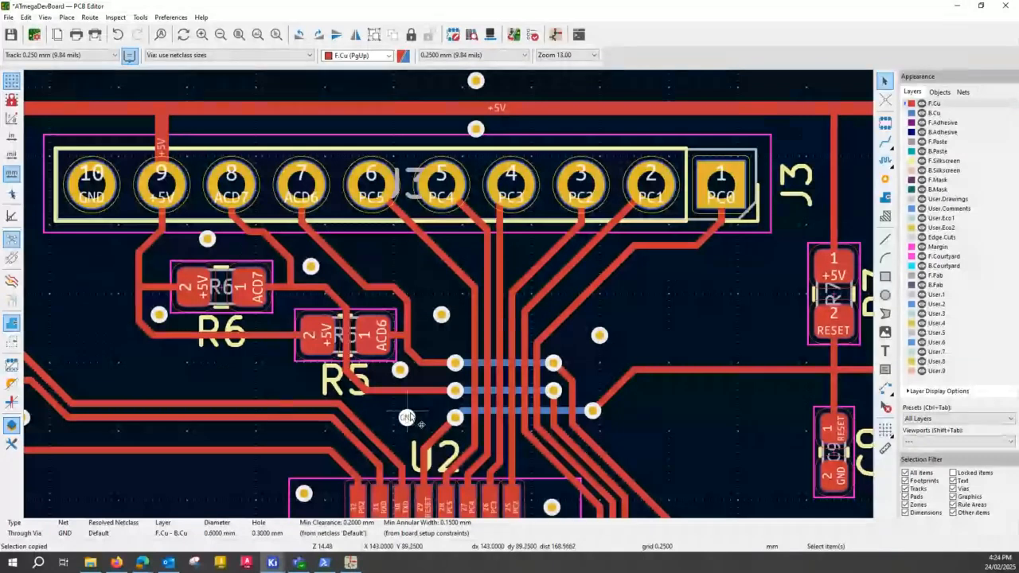
{"action": "key", "text": "ctrl+v"}
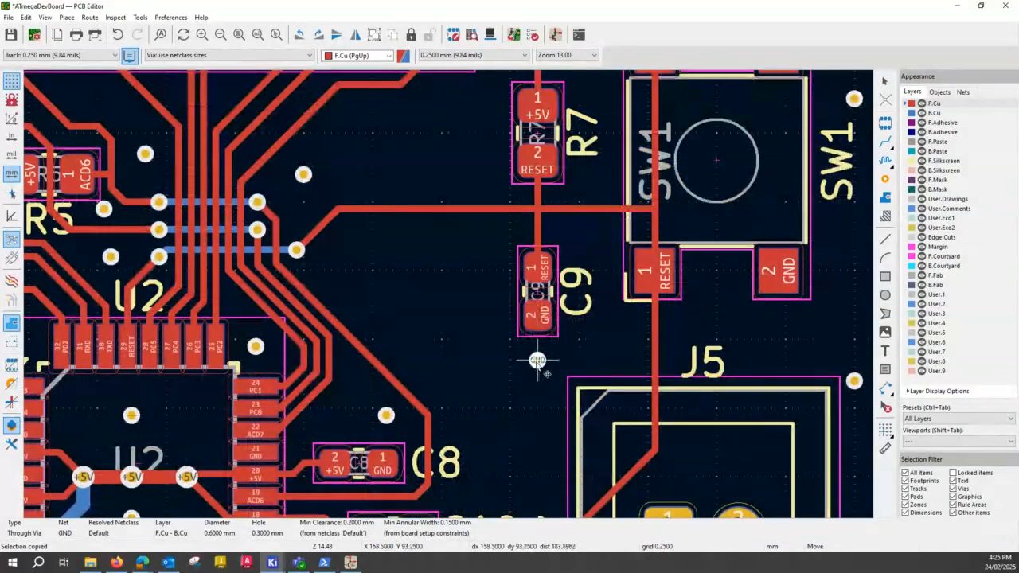
{"action": "left_click", "coordinate": [537, 360]}
Paste a GND via inside U1's outline, between its tracks to J4's TXD and RXD pins
{"action": "key", "text": "ctrl+v"}
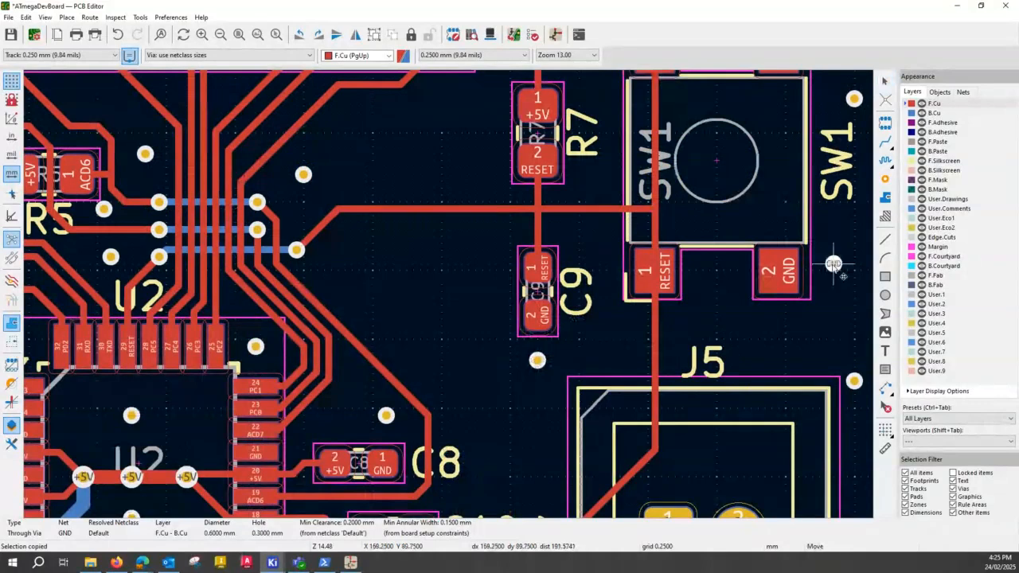
{"action": "scroll", "coordinate": [832, 264], "scroll_direction": "down", "scroll_amount": 2}
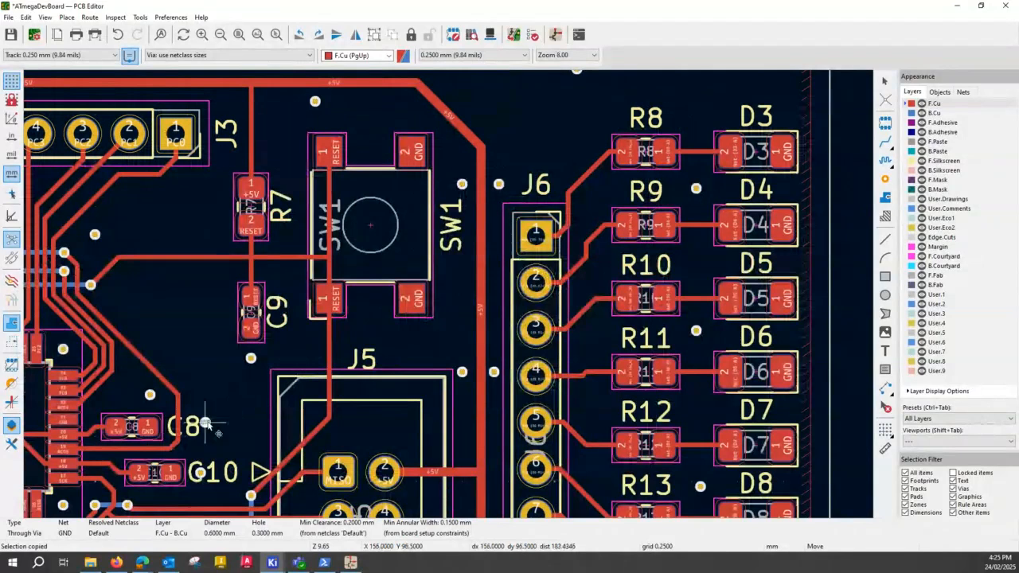
{"action": "scroll", "coordinate": [205, 424], "scroll_direction": "down", "scroll_amount": 2}
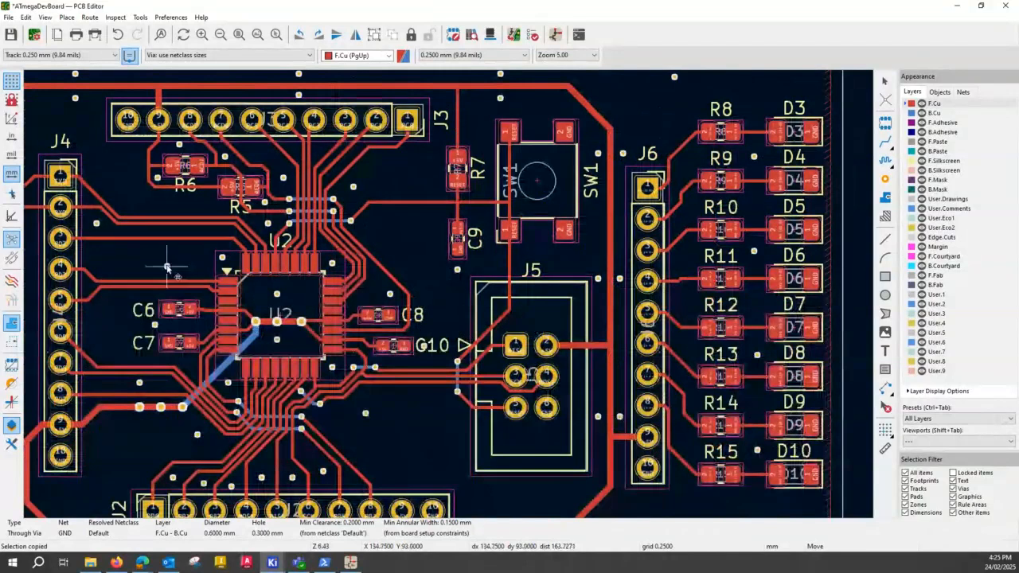
{"action": "scroll", "coordinate": [167, 269], "scroll_direction": "down", "scroll_amount": 1}
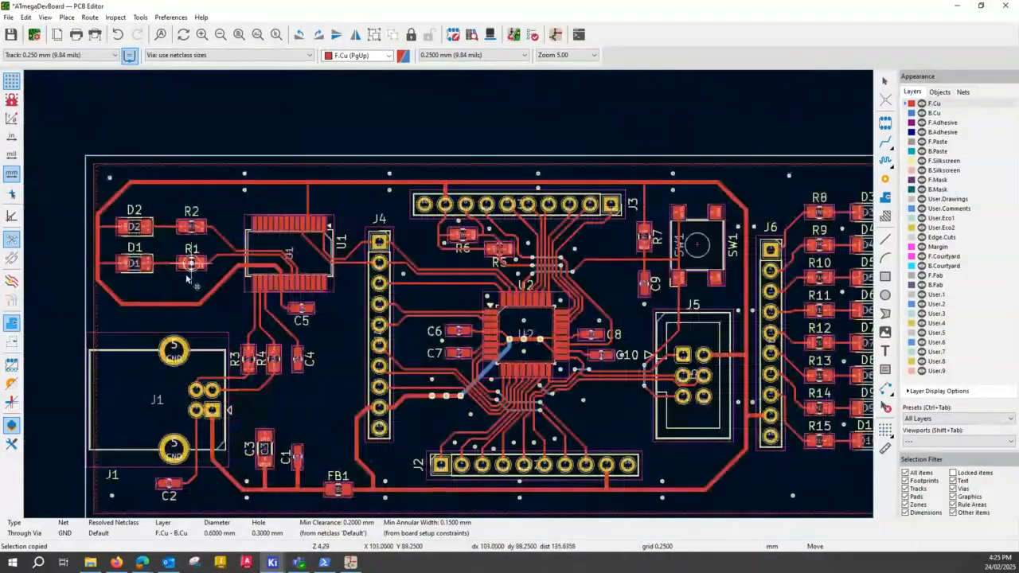
{"action": "scroll", "coordinate": [191, 264], "scroll_direction": "up", "scroll_amount": 2}
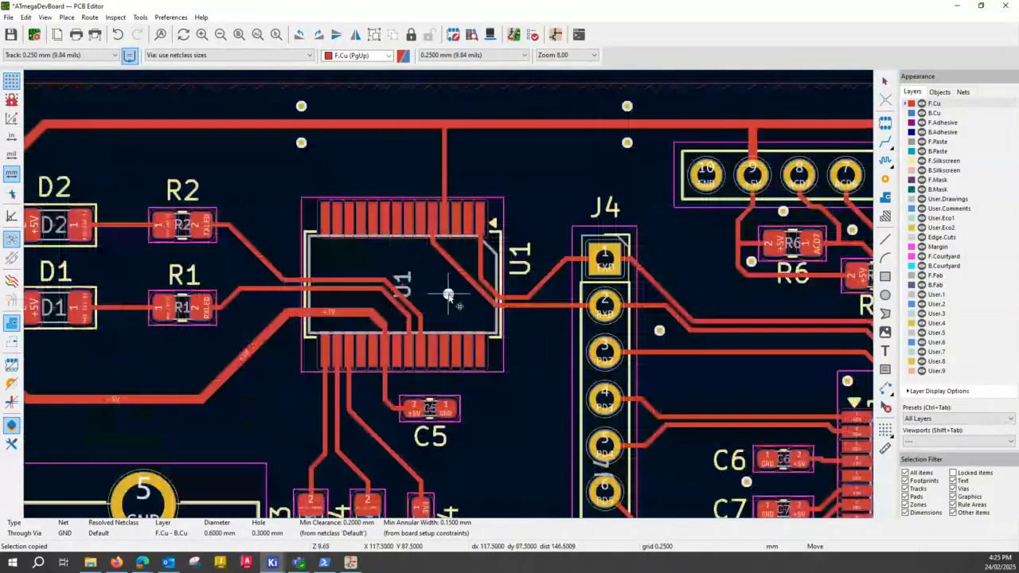
{"action": "scroll", "coordinate": [448, 296], "scroll_direction": "up", "scroll_amount": 1}
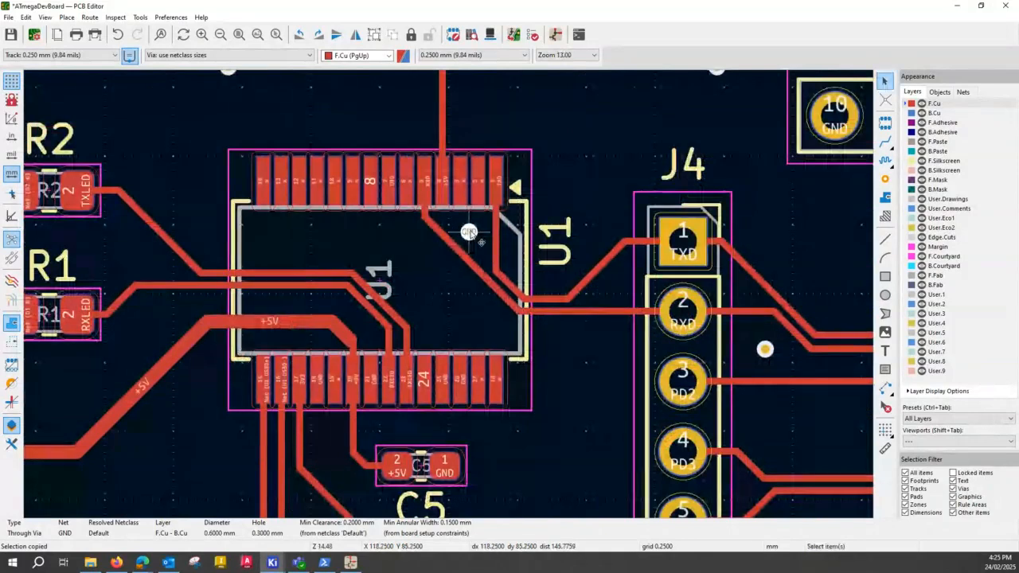
Paste two GND vias: inside U1 beside its reference text, and between R1's RXLED track and the +5V track
{"action": "left_click", "coordinate": [469, 231]}
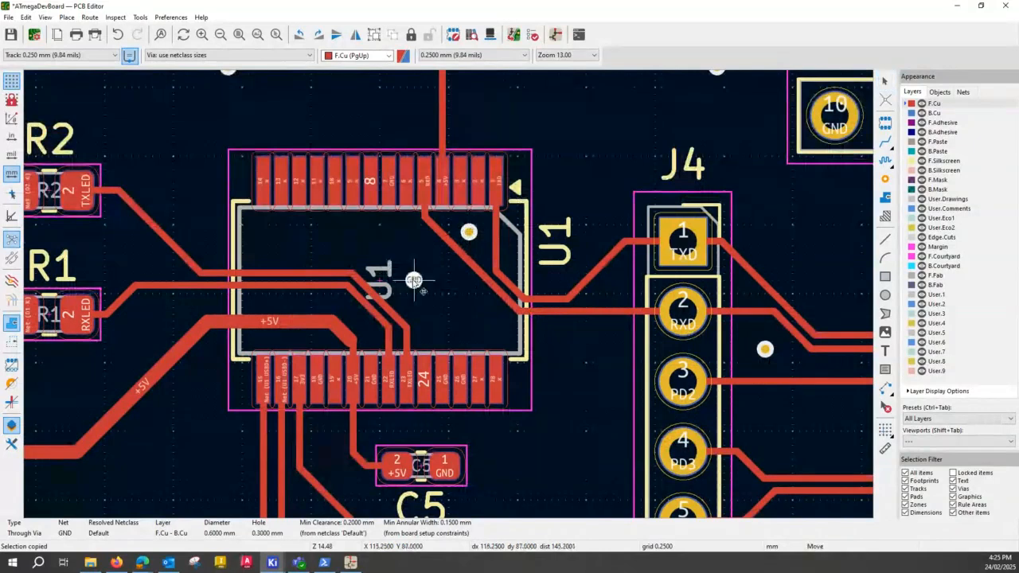
{"action": "left_click", "coordinate": [414, 281]}
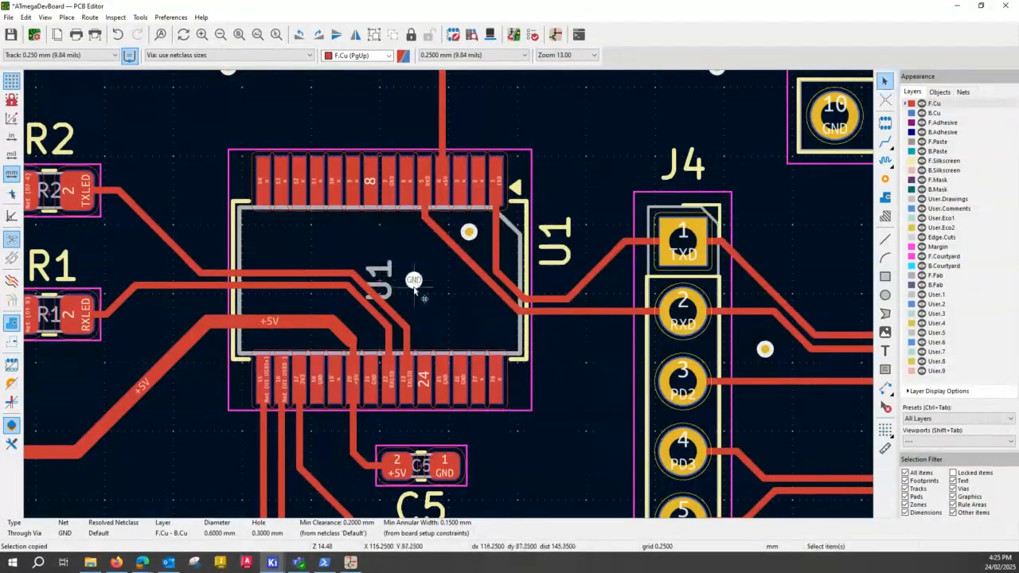
{"action": "key", "text": "ctrl+v"}
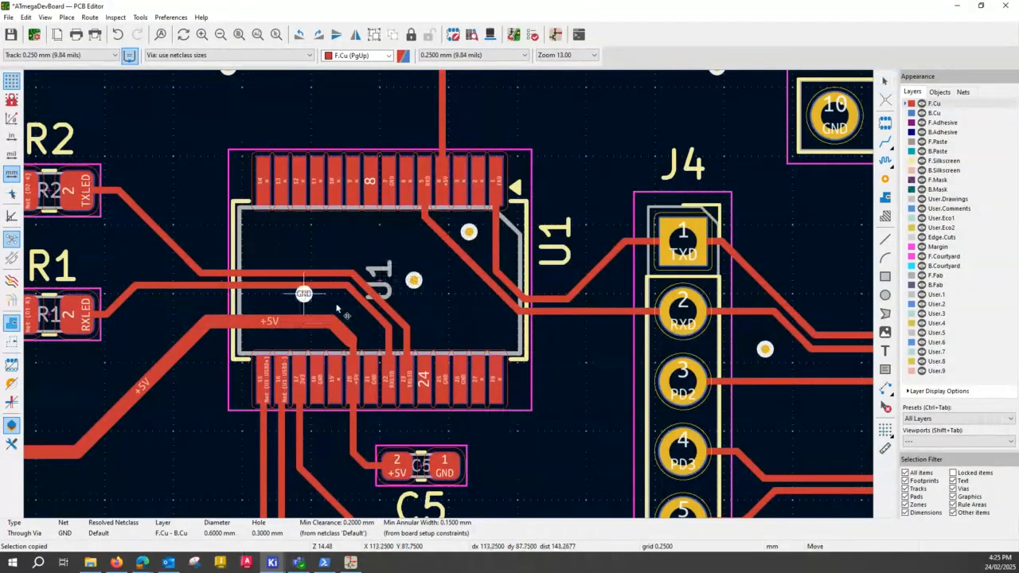
{"action": "left_click", "coordinate": [152, 321]}
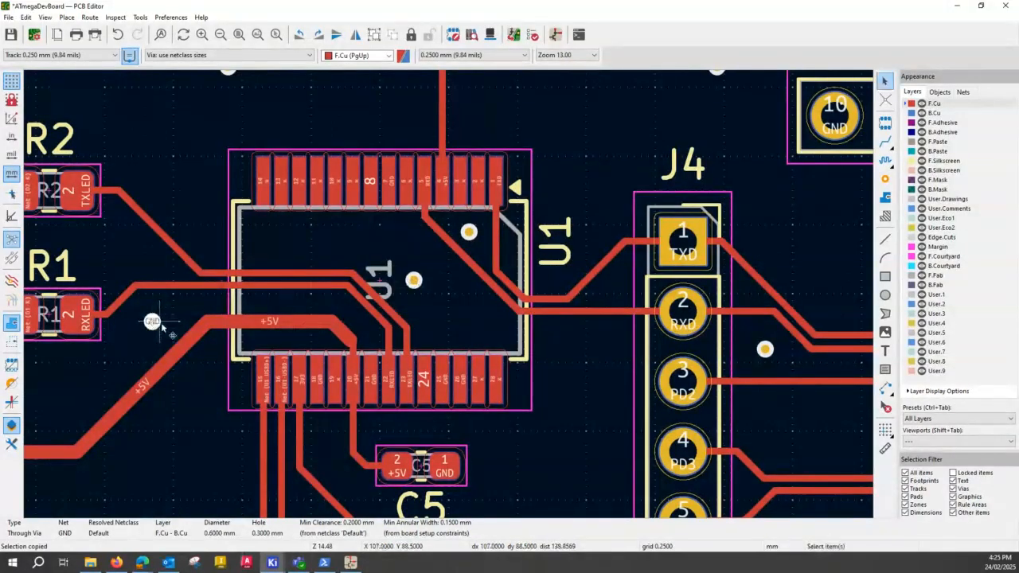
Paste two GND vias near D1: between D1 and D2 beside the +5V track, and below D1 inside the +5V corner
{"action": "scroll", "coordinate": [163, 323], "scroll_direction": "down", "scroll_amount": 1}
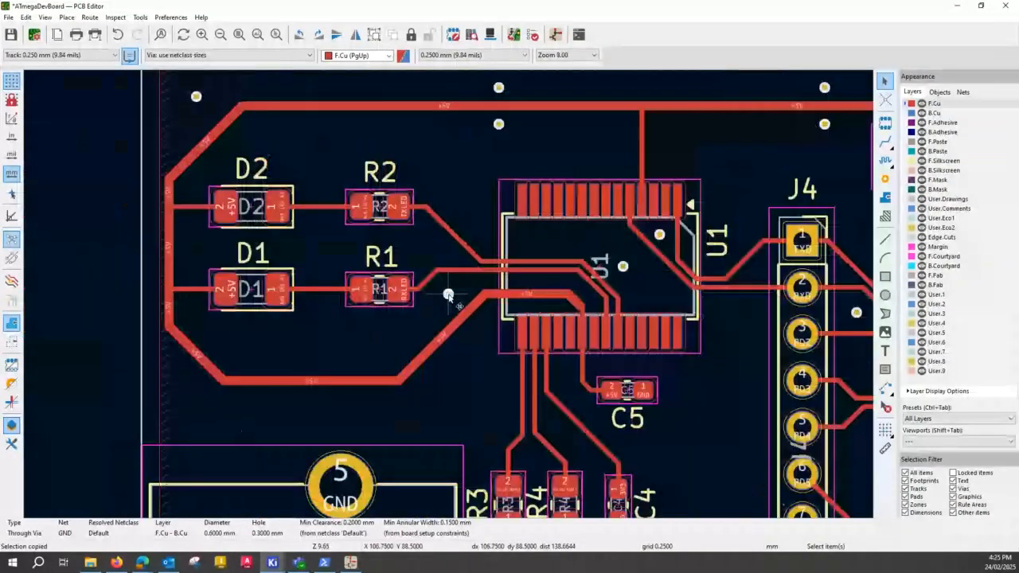
{"action": "key", "text": "ctrl+v"}
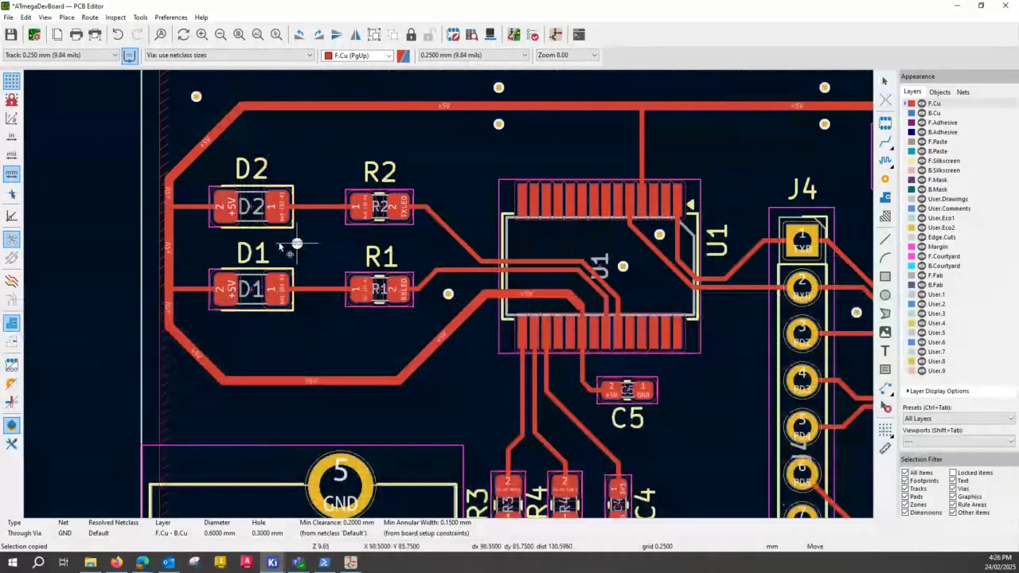
{"action": "left_click", "coordinate": [196, 244]}
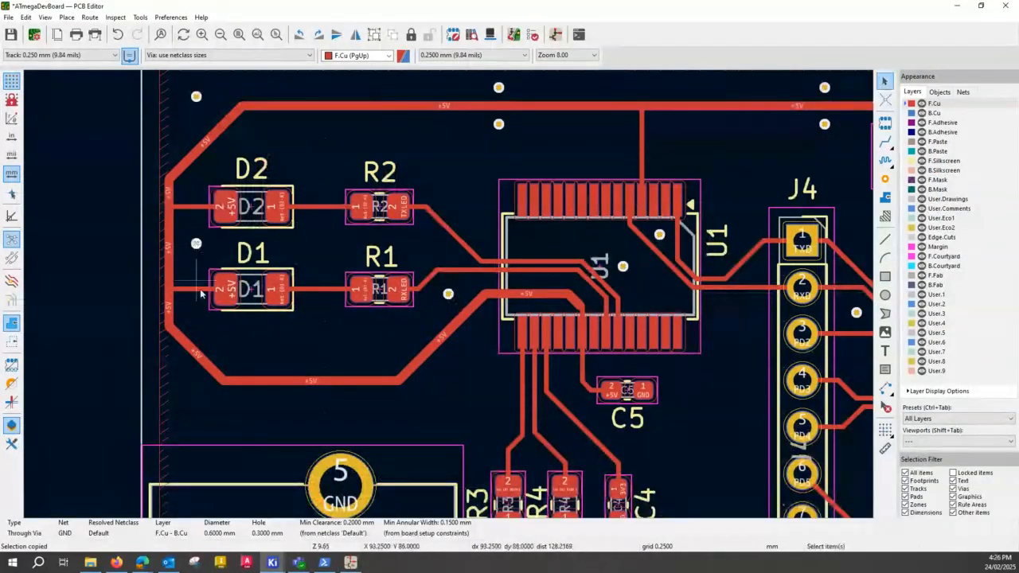
{"action": "key", "text": "ctrl+v"}
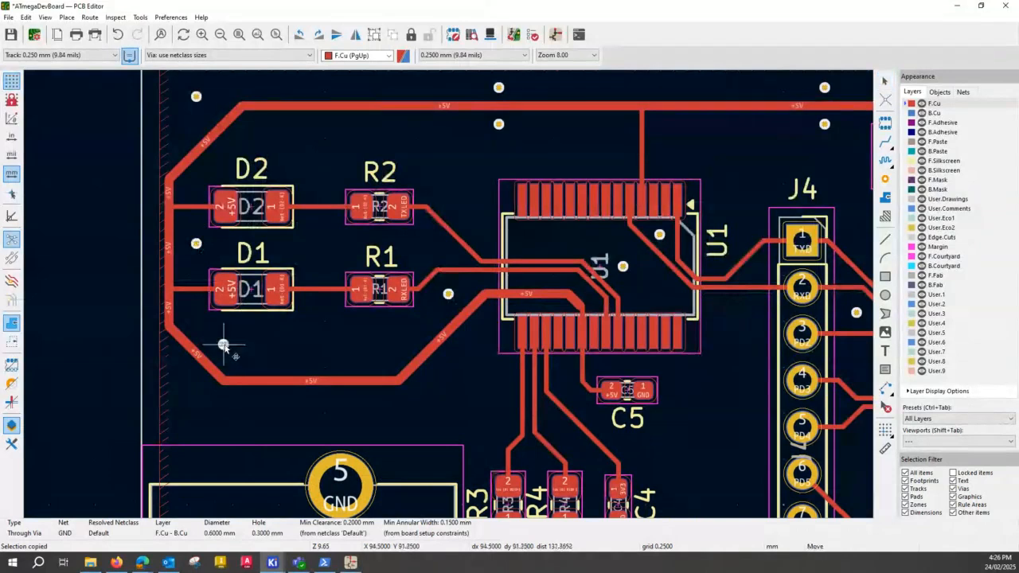
{"action": "left_click", "coordinate": [233, 349]}
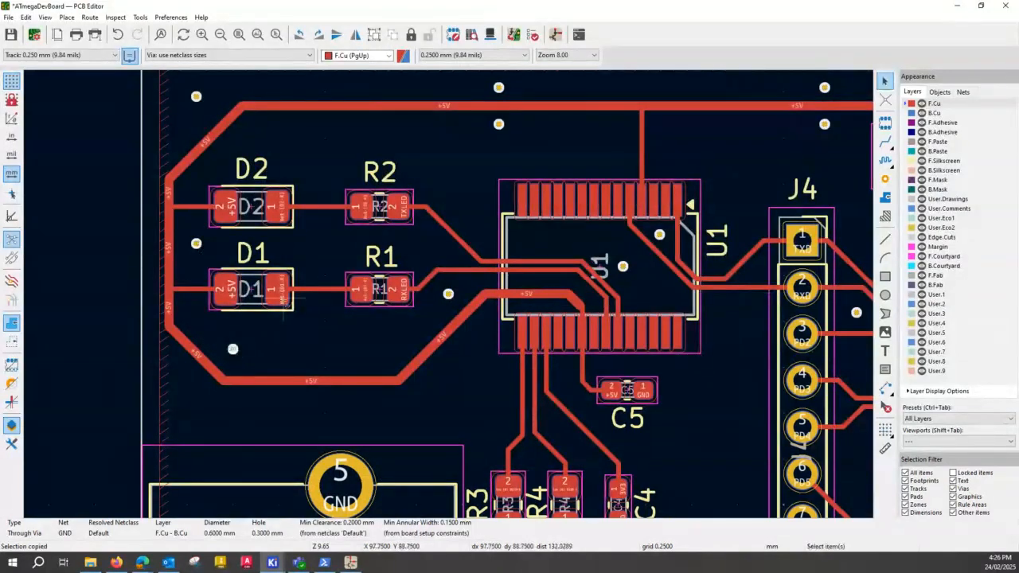
Paste two GND vias: above D2 inside the +5V corner, and between R2's TXLED track and U1
{"action": "key", "text": "ctrl+v"}
{"action": "left_click", "coordinate": [251, 138]}
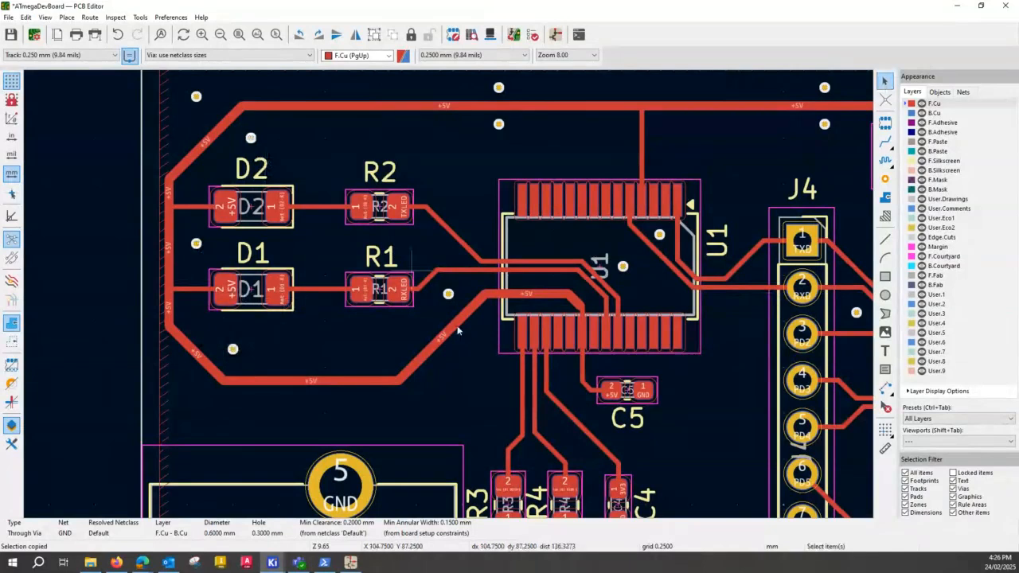
{"action": "key", "text": "ctrl+v"}
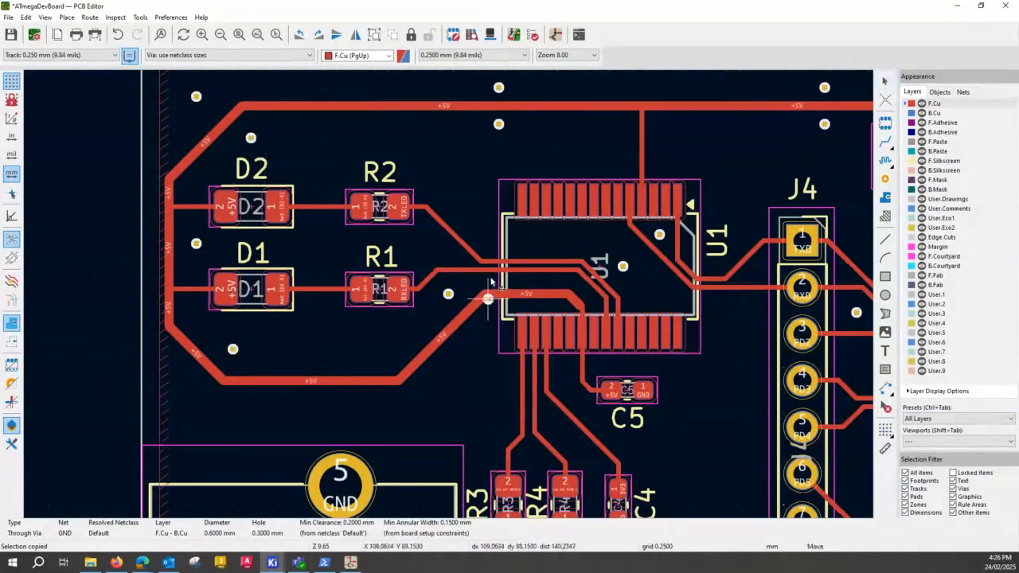
{"action": "left_click", "coordinate": [457, 207]}
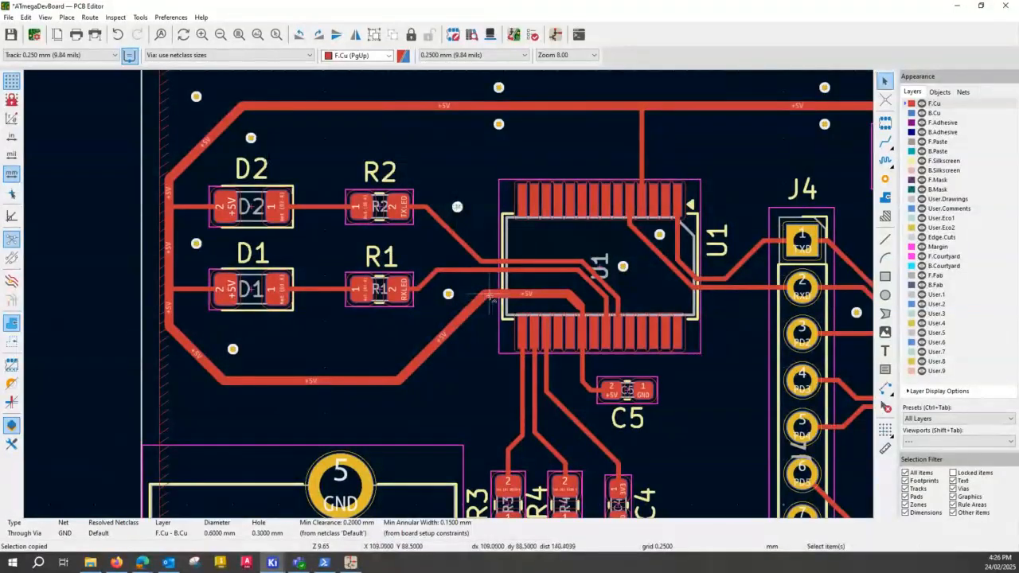
Paste three GND vias: beside C5's GND pad, below C4's GND pad, and between the R3 and R4 tracks to J1
{"action": "key", "text": "ctrl+v"}
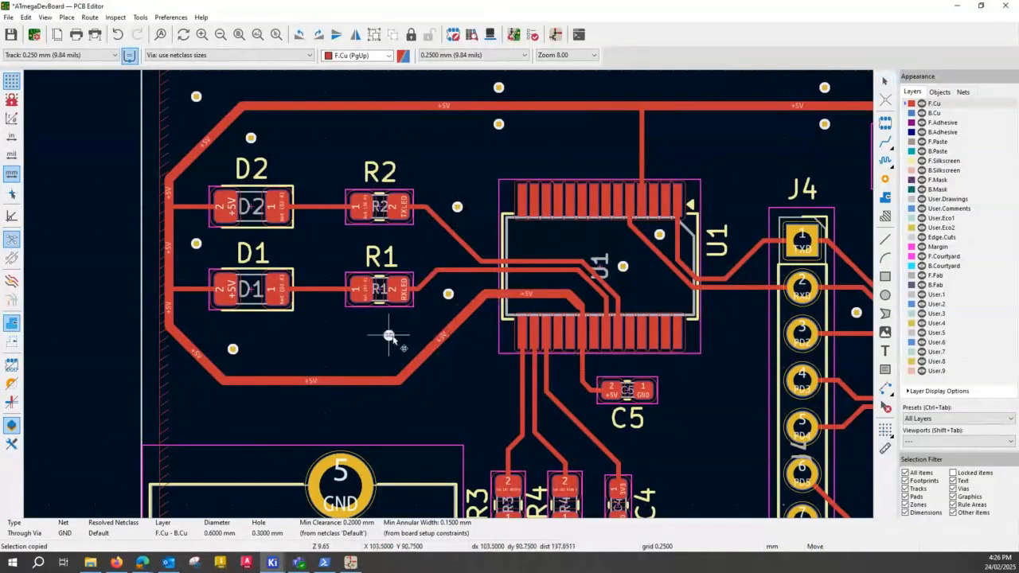
{"action": "scroll", "coordinate": [518, 202], "scroll_direction": "down", "scroll_amount": 2}
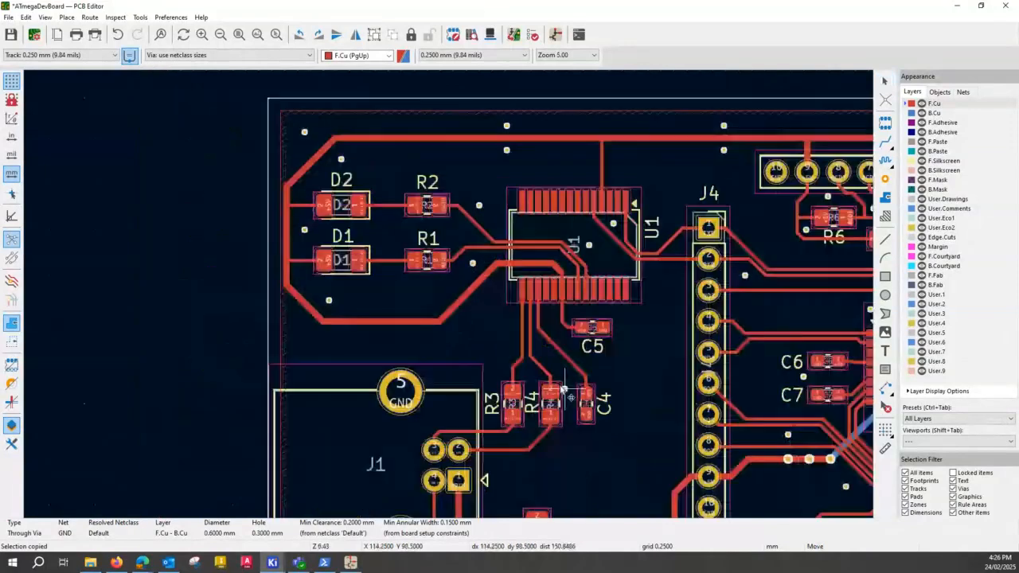
{"action": "scroll", "coordinate": [564, 391], "scroll_direction": "down", "scroll_amount": 1}
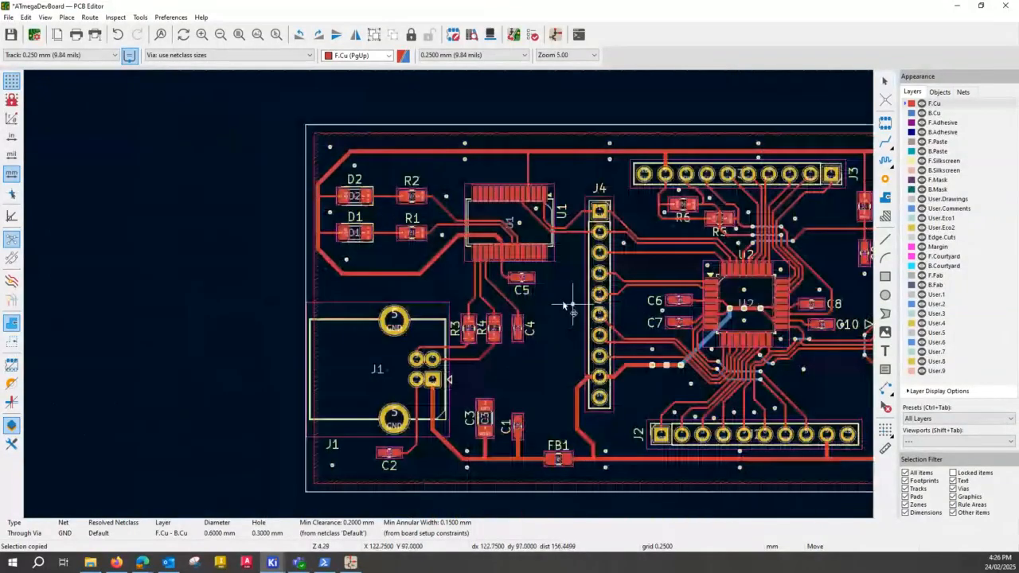
{"action": "scroll", "coordinate": [563, 305], "scroll_direction": "up", "scroll_amount": 2}
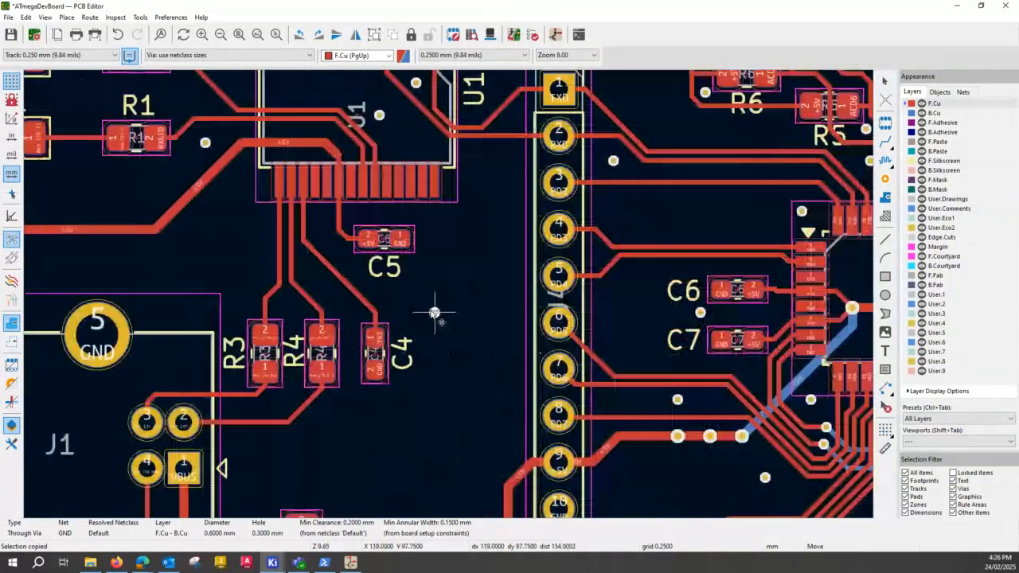
{"action": "left_click", "coordinate": [430, 238]}
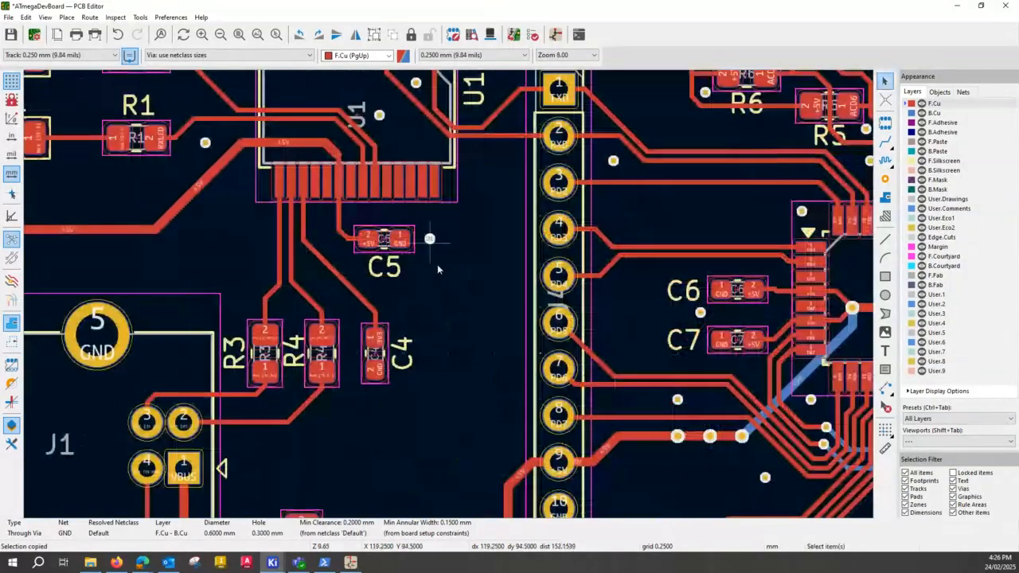
{"action": "left_click", "coordinate": [380, 405]}
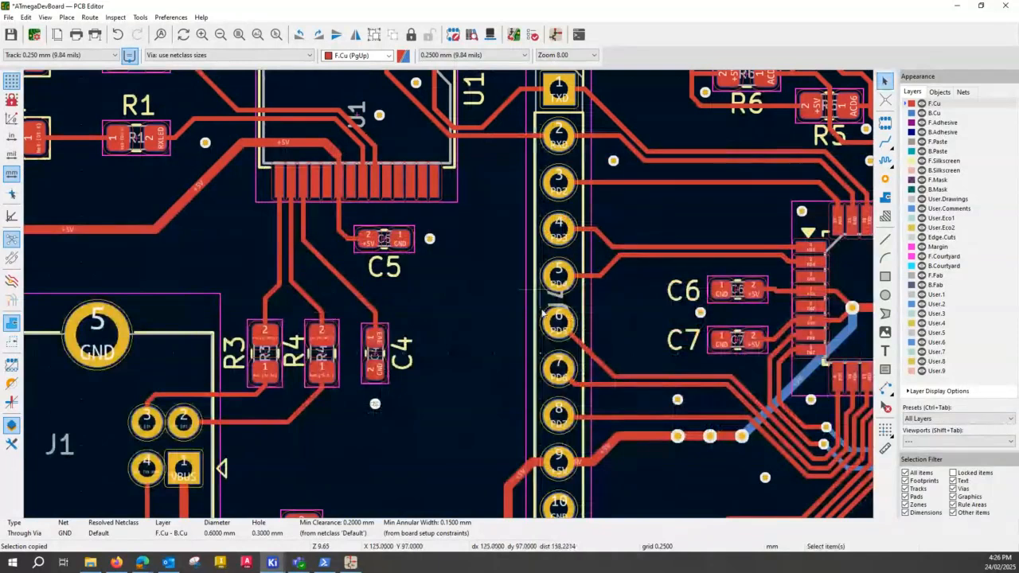
{"action": "key", "text": "ctrl+v"}
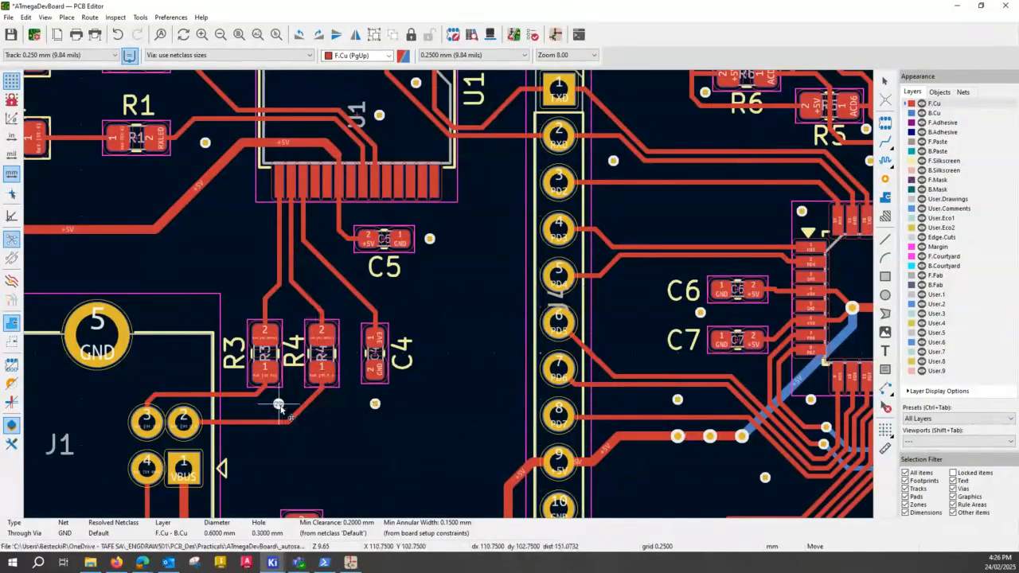
{"action": "left_click", "coordinate": [279, 406]}
Place two GND vias, one directly above C3's GND pad and one directly above C1's GND pad
{"action": "scroll", "coordinate": [279, 406], "scroll_direction": "down", "scroll_amount": 2}
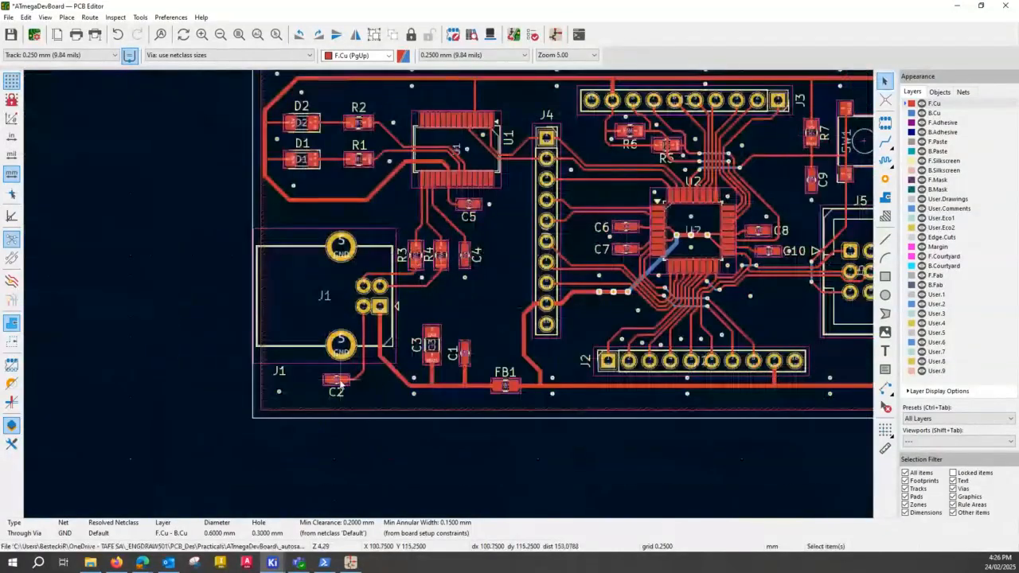
{"action": "key", "text": "m"}
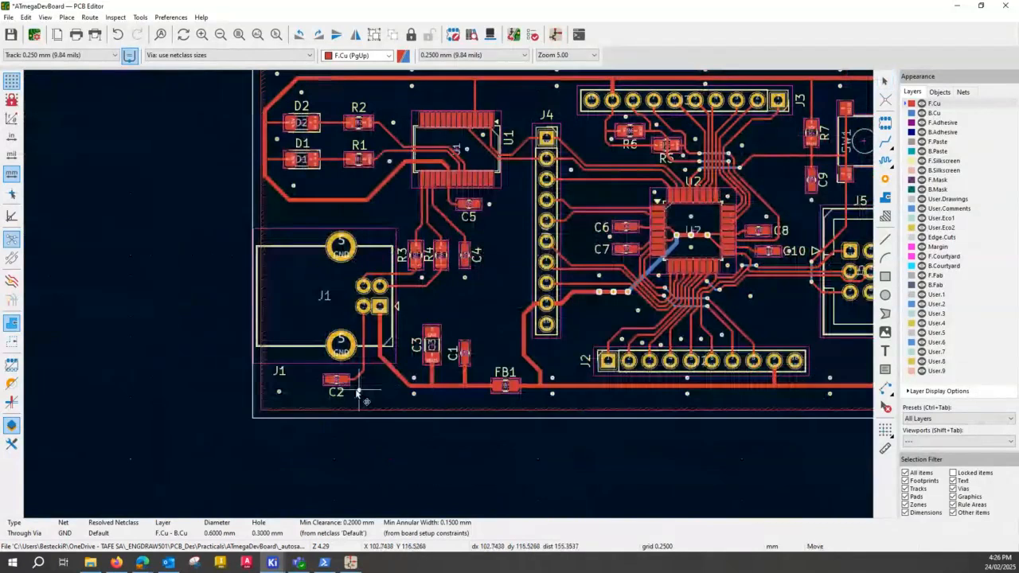
{"action": "scroll", "coordinate": [357, 392], "scroll_direction": "up", "scroll_amount": 3}
{"action": "scroll", "coordinate": [448, 294], "scroll_direction": "up", "scroll_amount": 2}
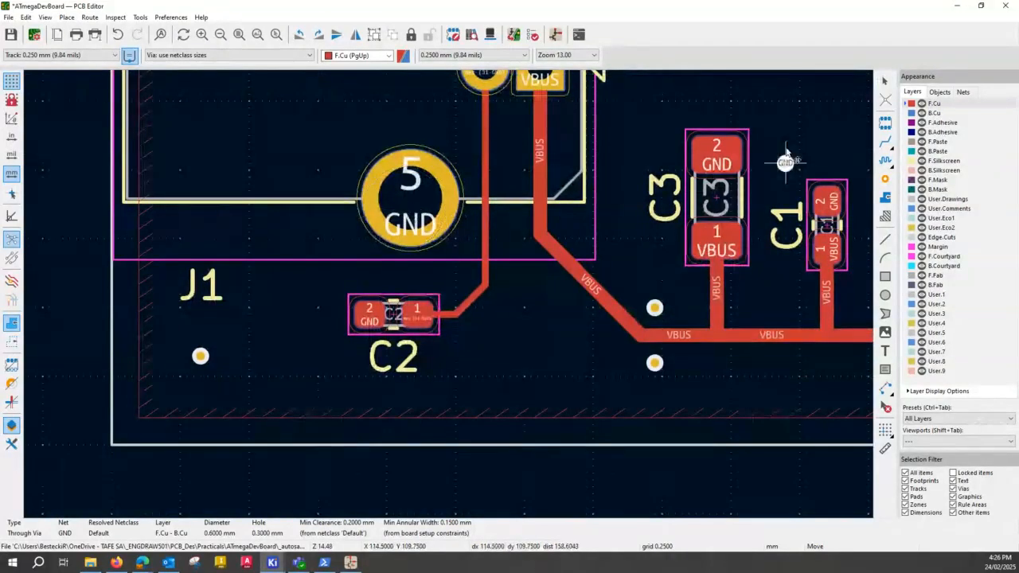
{"action": "middle_click_drag", "start_coordinate": [792, 137], "coordinate": [472, 238]}
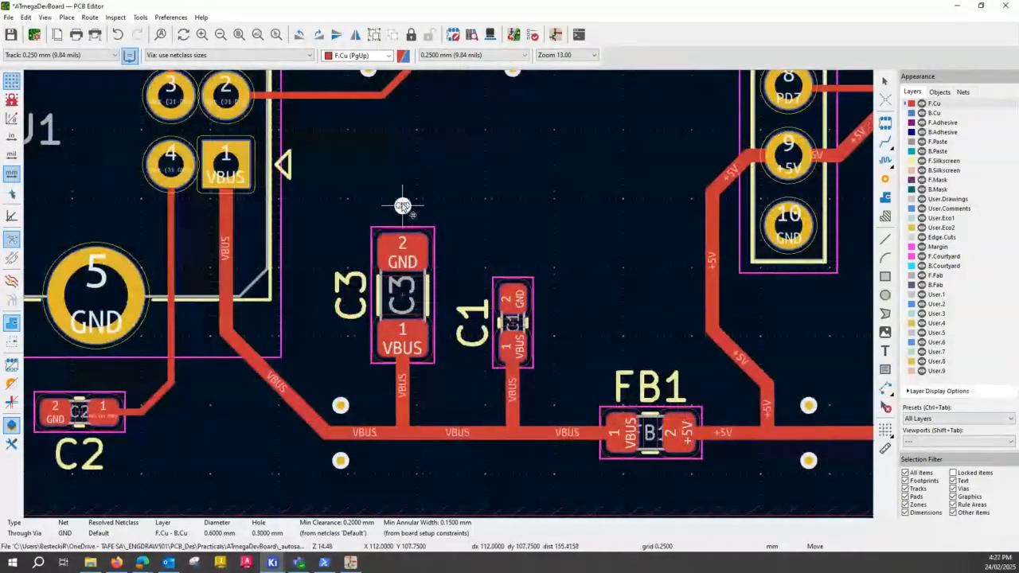
{"action": "left_click", "coordinate": [403, 199]}
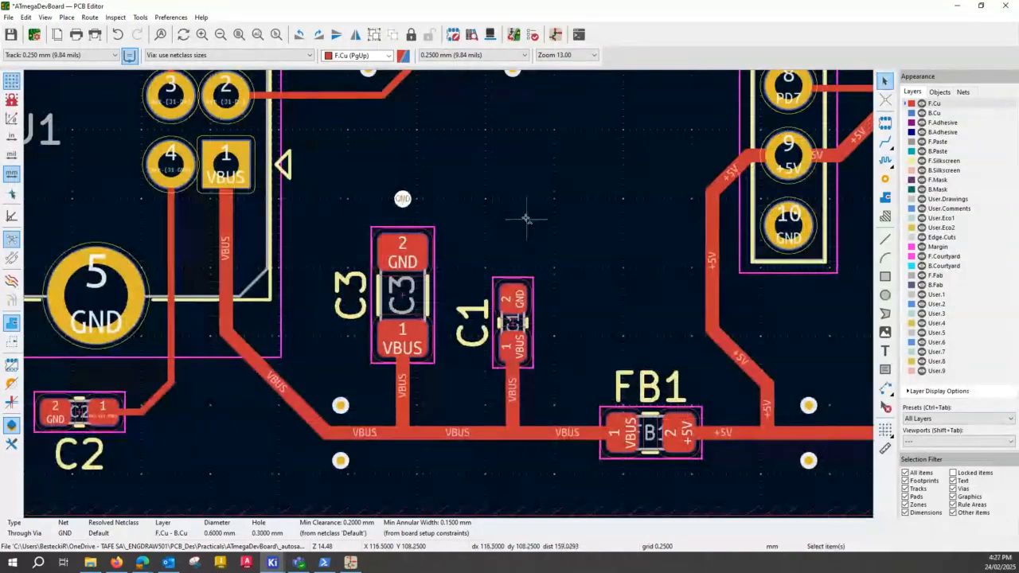
{"action": "key", "text": "ctrl+d"}
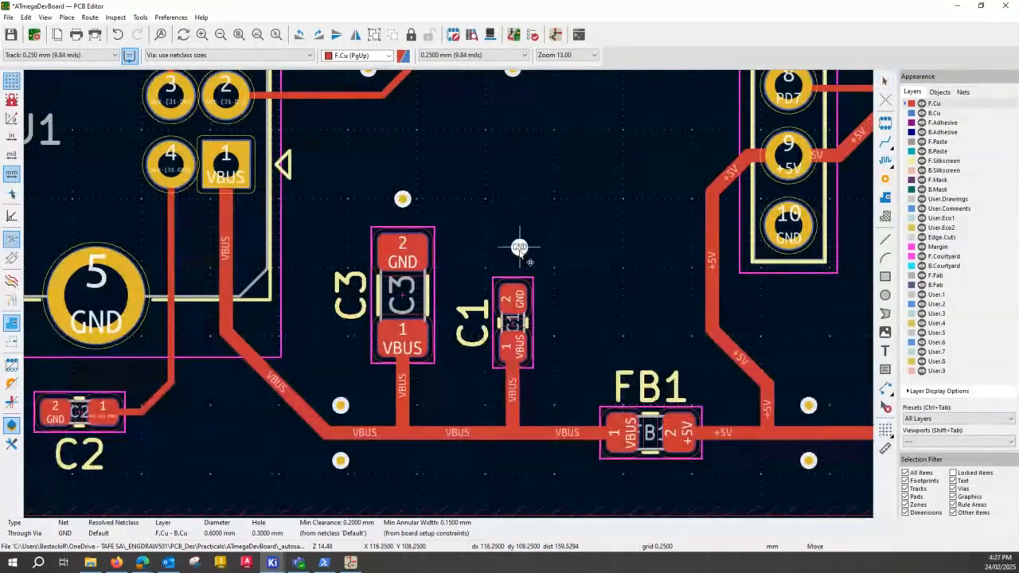
{"action": "left_click", "coordinate": [515, 248]}
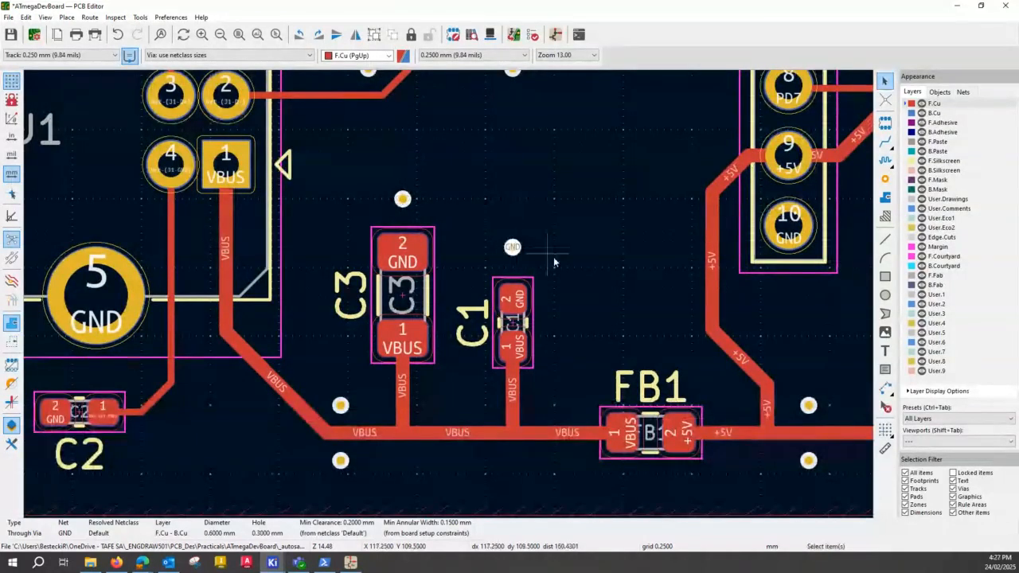
Clear the via selection and save the board with all the added GND vias
{"action": "scroll", "coordinate": [582, 264], "scroll_direction": "down", "scroll_amount": 4}
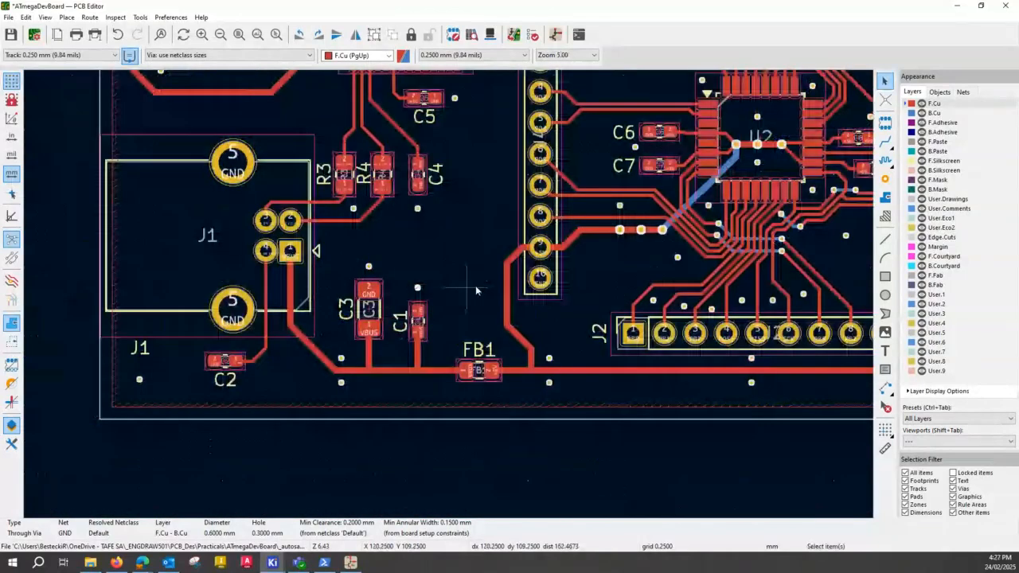
{"action": "scroll", "coordinate": [476, 291], "scroll_direction": "down", "scroll_amount": 2}
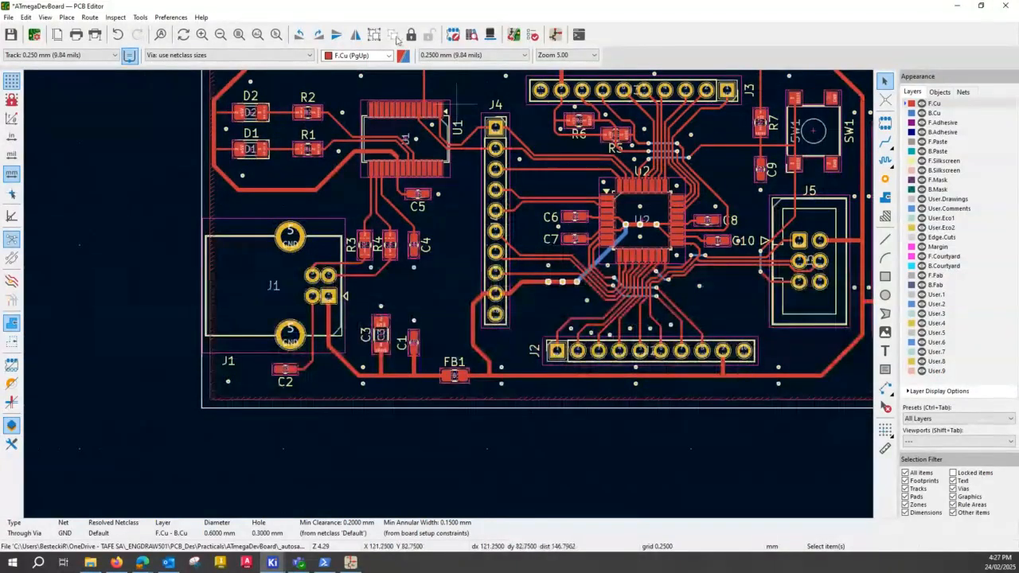
{"action": "left_click", "coordinate": [239, 35]}
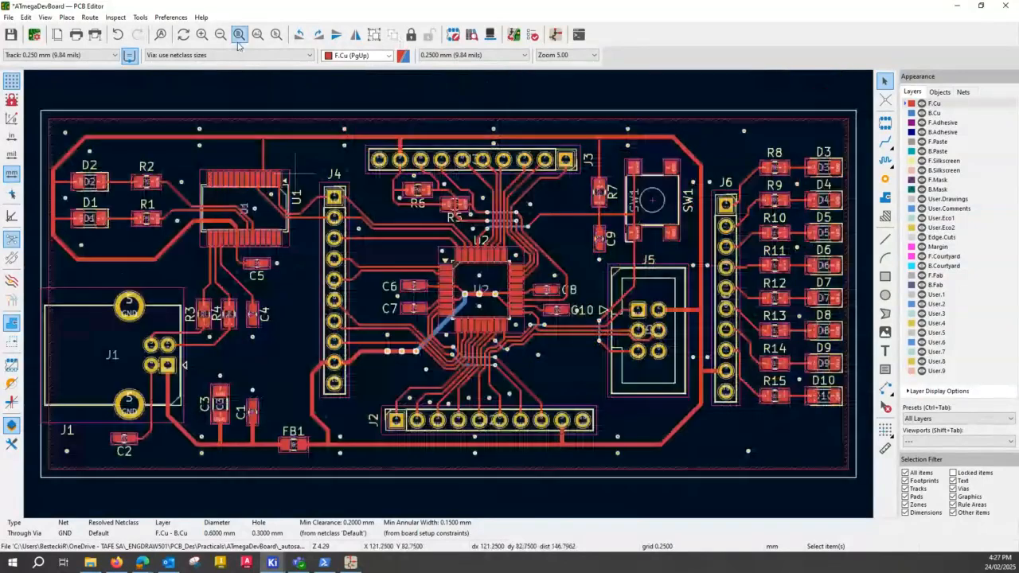
{"action": "left_click", "coordinate": [726, 496]}
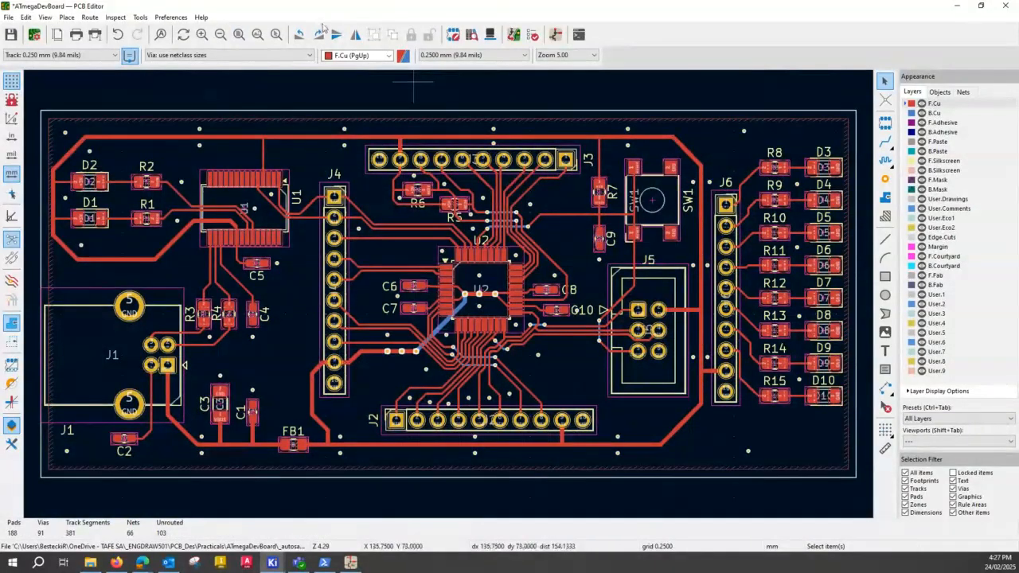
{"action": "key", "text": "ctrl+s"}
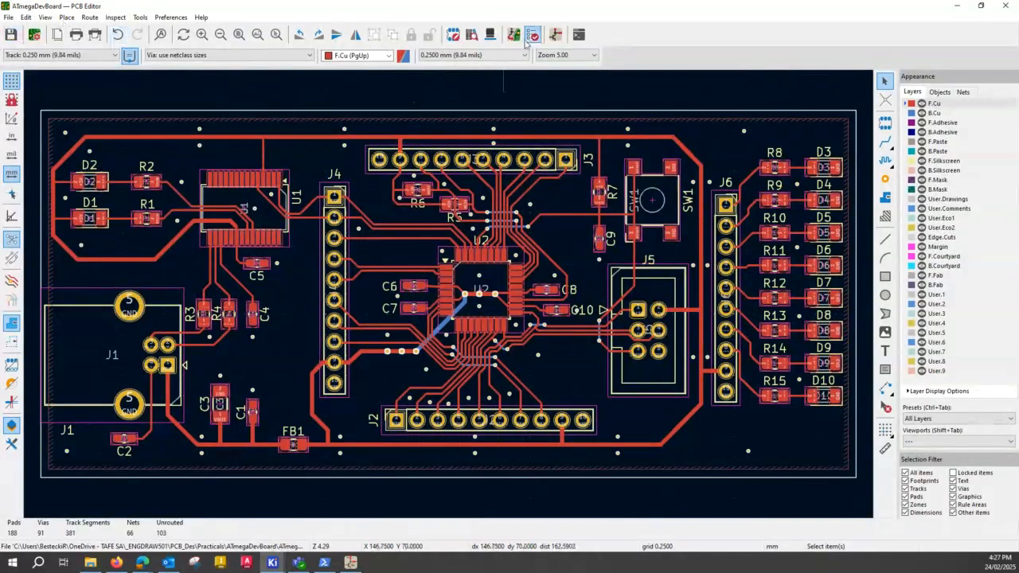
Delete all existing DRC markers and rerun the design rules check with zones refilled, reviewing the unconnected items
{"action": "left_click", "coordinate": [532, 35]}
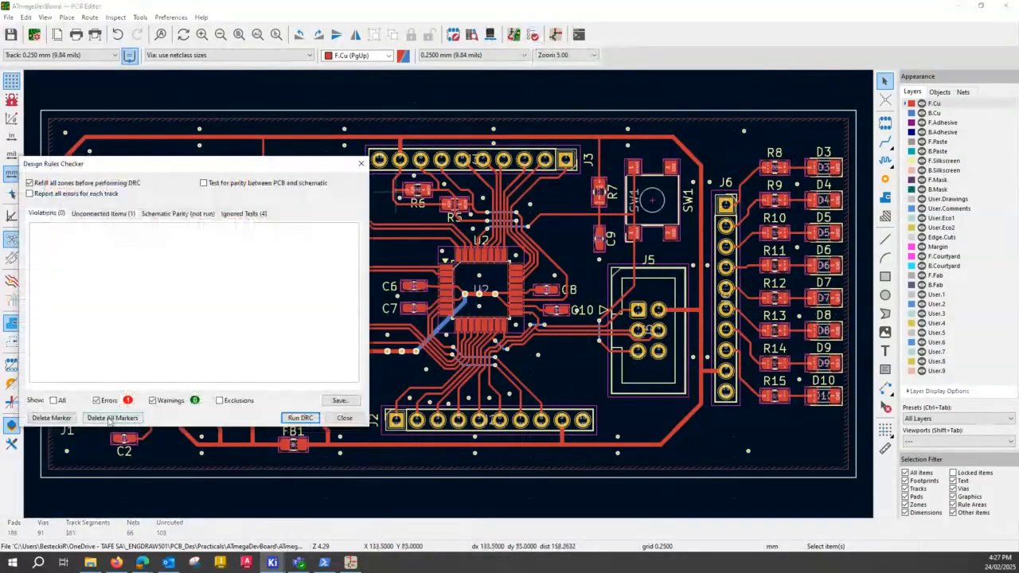
{"action": "left_click", "coordinate": [116, 419]}
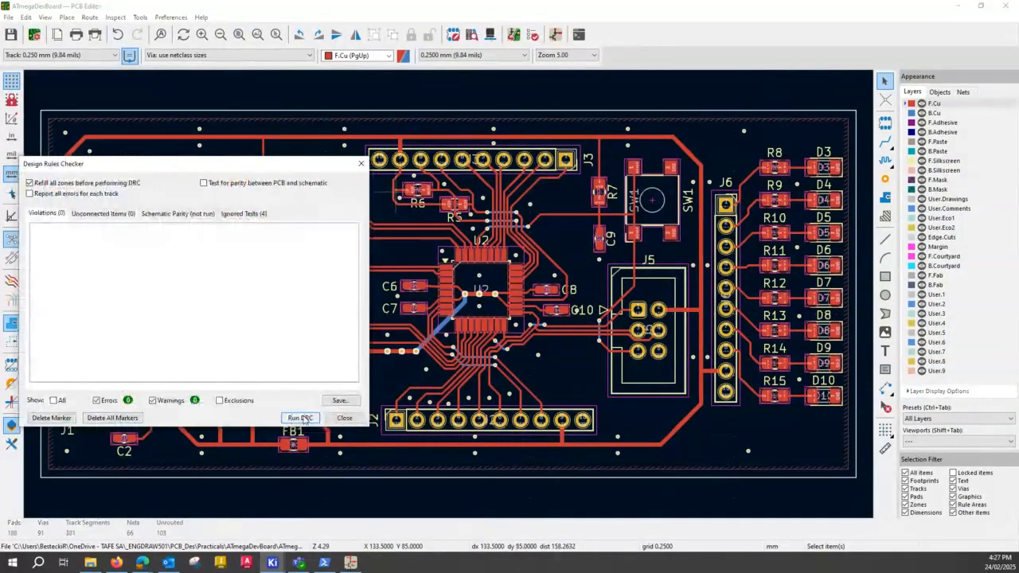
{"action": "left_click", "coordinate": [301, 419]}
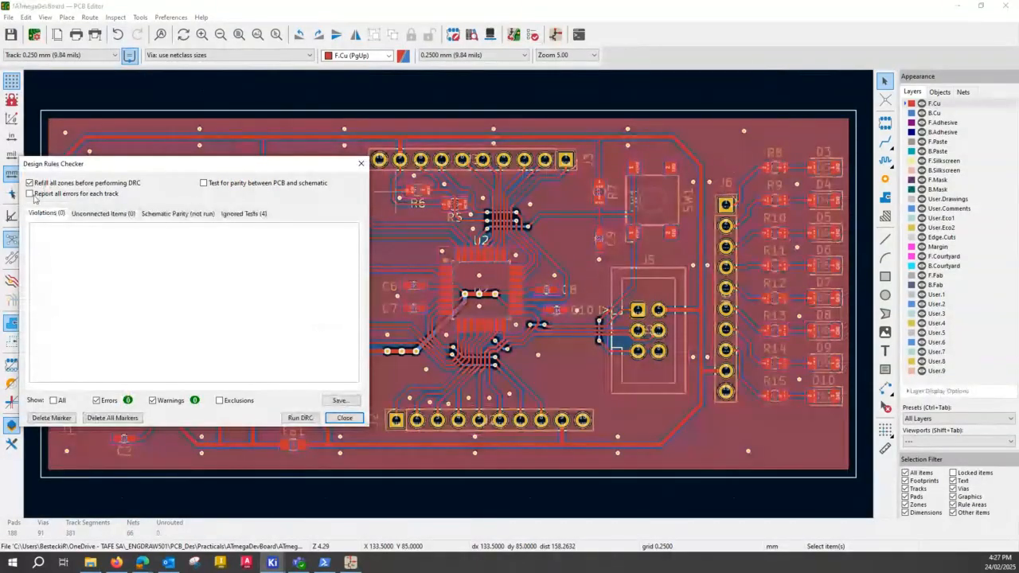
{"action": "left_click", "coordinate": [107, 217]}
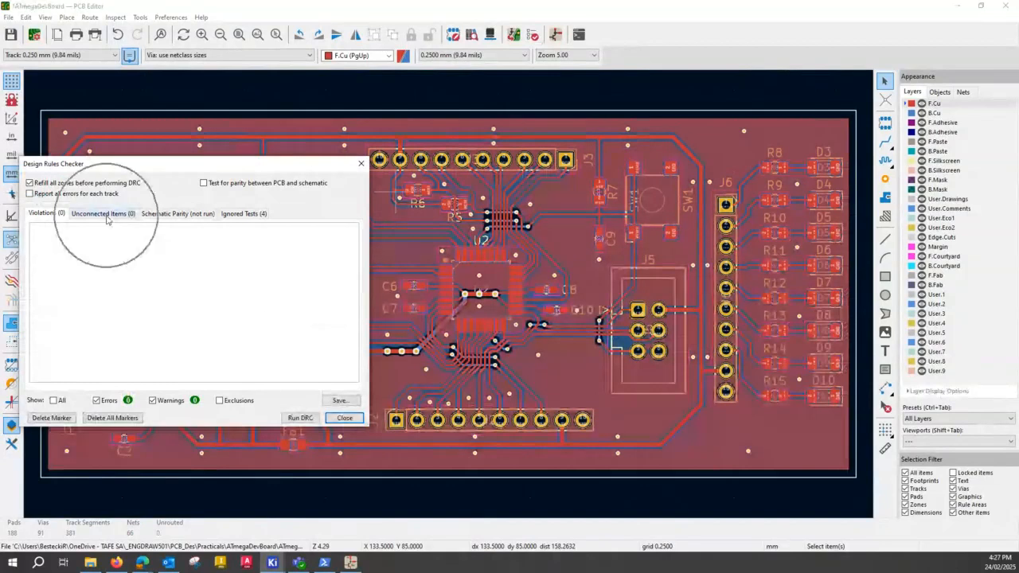
{"action": "left_click", "coordinate": [345, 419]}
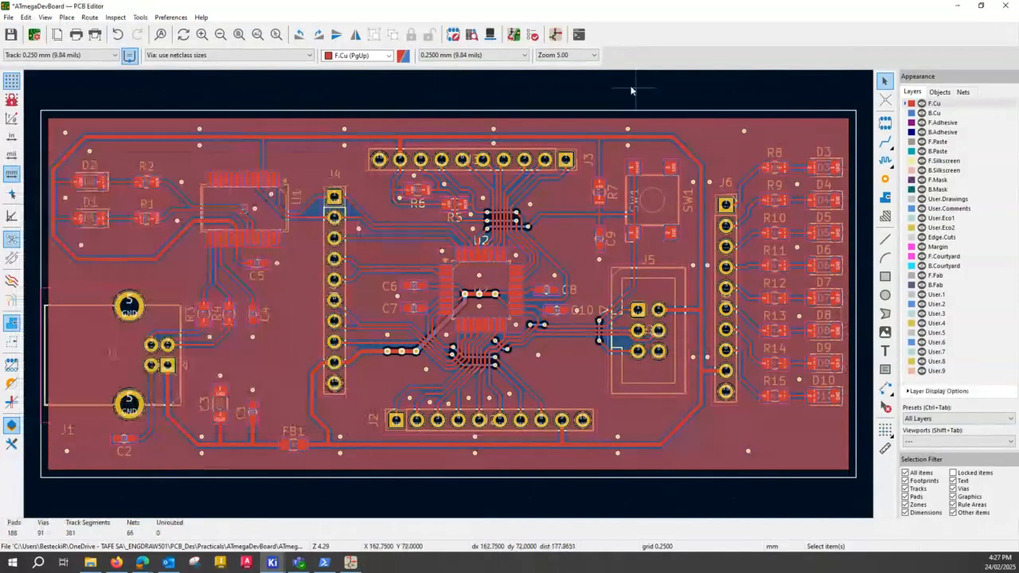
Save the board again with its refilled GND zones
{"action": "left_click", "coordinate": [12, 35]}
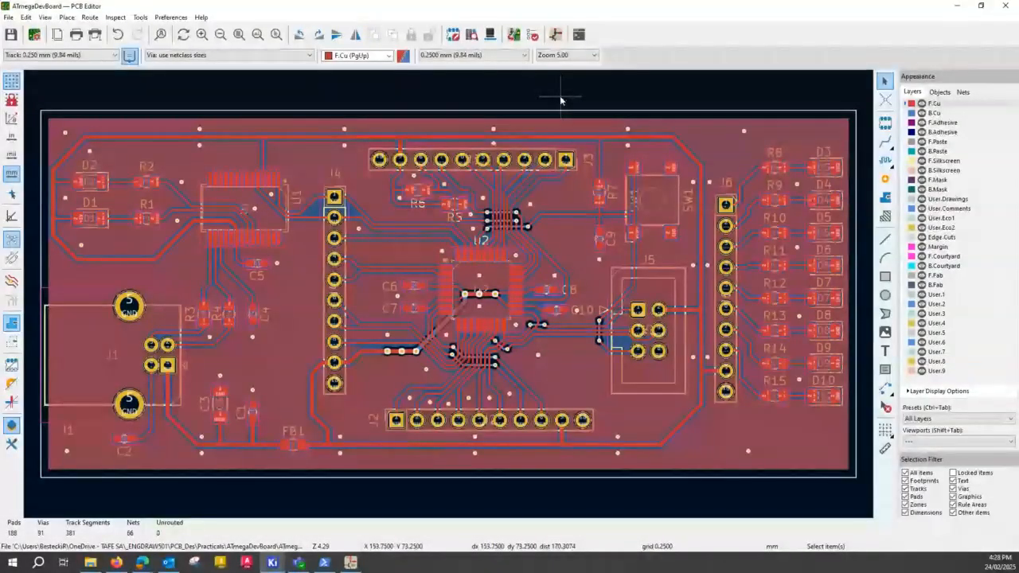
{"action": "left_click", "coordinate": [226, 404]}
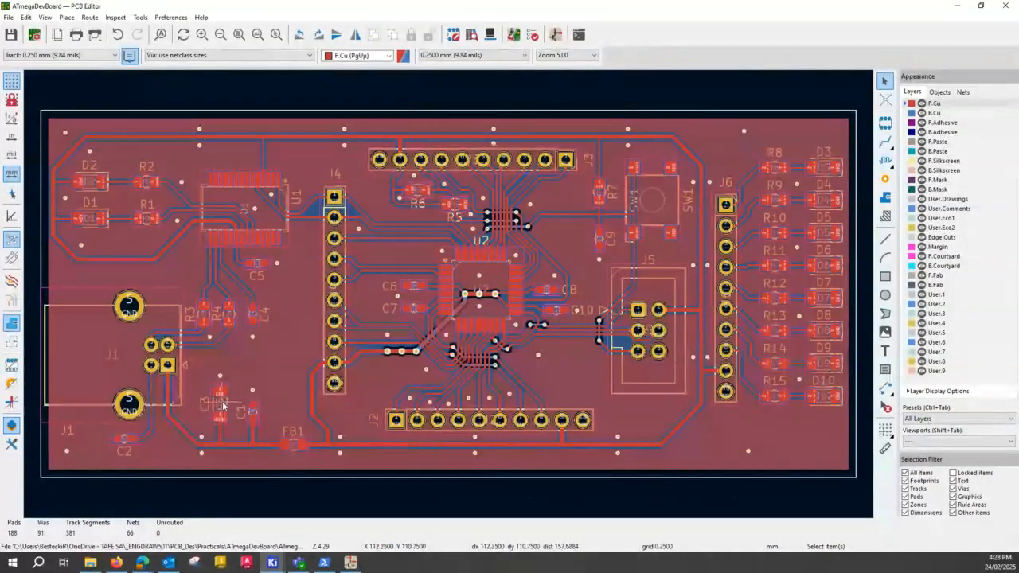
{"action": "left_click", "coordinate": [223, 405]}
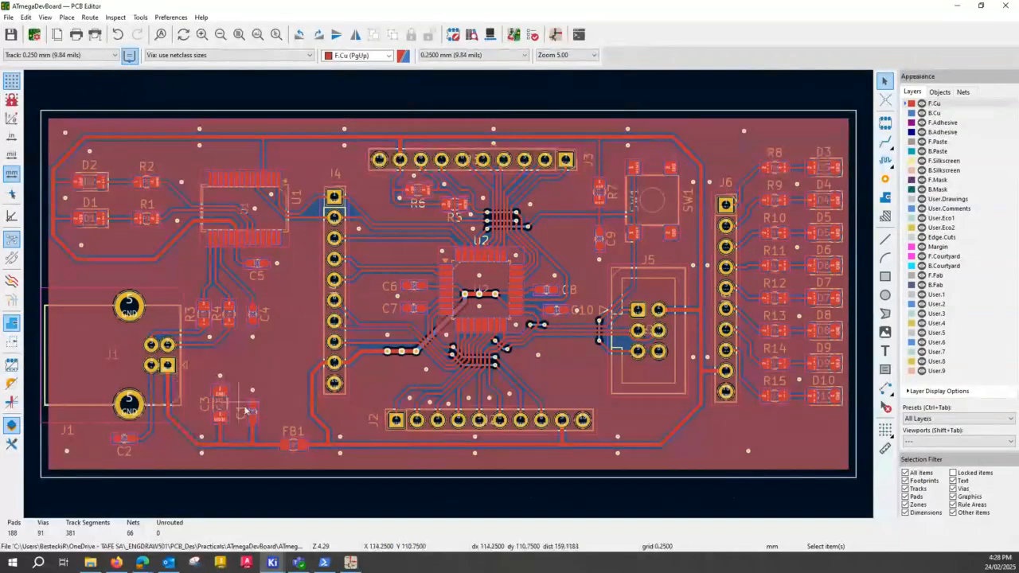